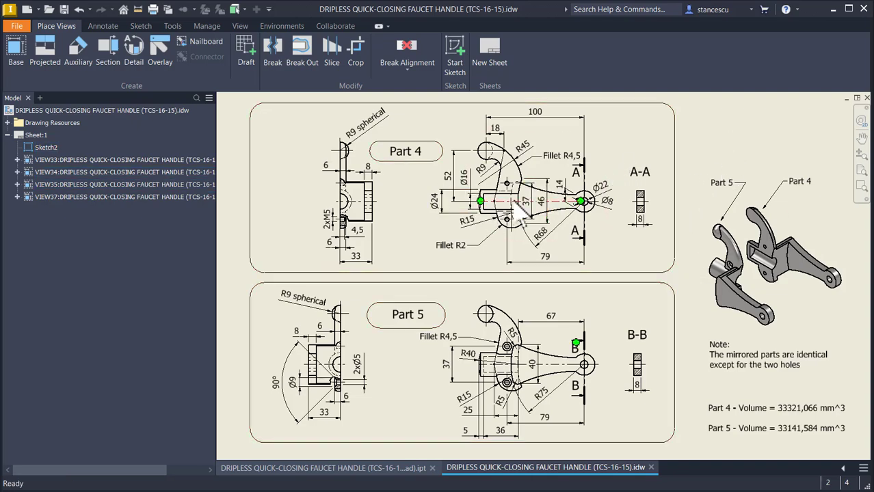
# Step: Examine the front-view dimensions of Part 4 and Part 5 in the faucet handle drawing
pyautogui.scroll(6, 516, 208)
pyautogui.scroll(-3, 514, 201)
pyautogui.moveTo(518, 235); pyautogui.dragTo(515, 326, button='middle')
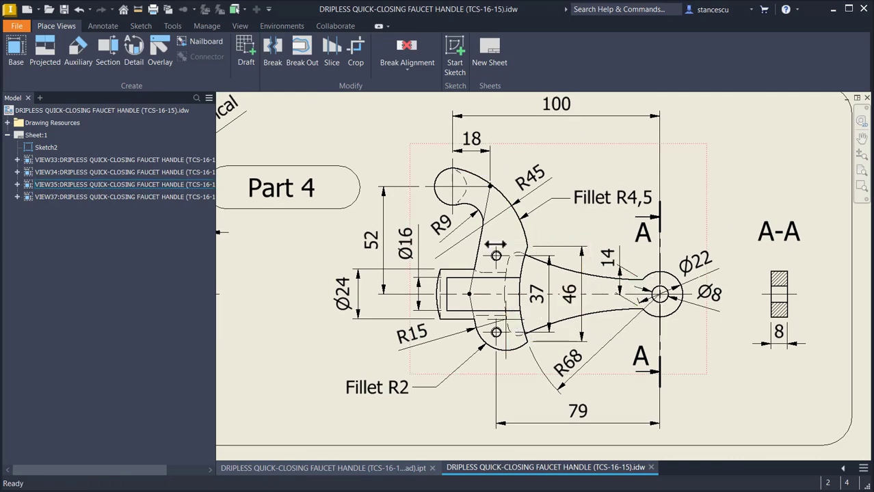
pyautogui.moveTo(546, 349); pyautogui.dragTo(560, 183, button='middle')
pyautogui.moveTo(576, 350); pyautogui.dragTo(576, 244, button='middle')
pyautogui.moveTo(557, 284); pyautogui.dragTo(557, 249, button='middle')
pyautogui.moveTo(589, 275); pyautogui.dragTo(590, 258, button='middle')
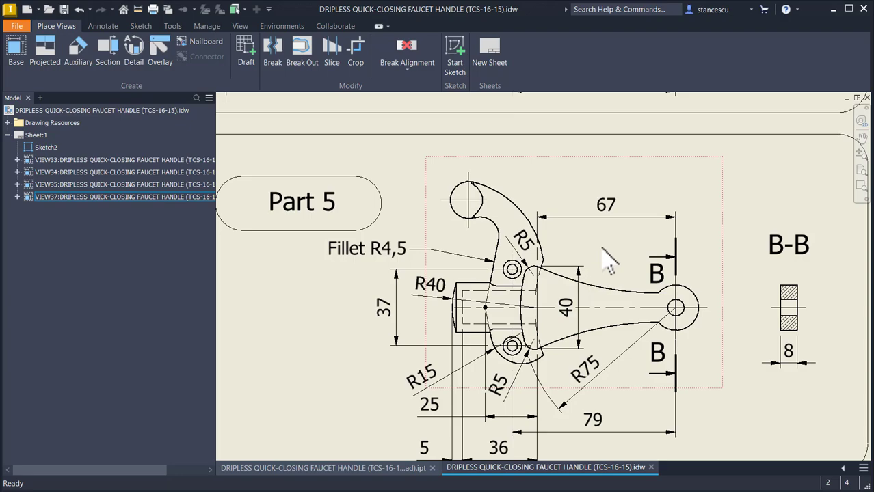
pyautogui.moveTo(601, 248); pyautogui.dragTo(566, 461, button='middle')
pyautogui.moveTo(584, 320); pyautogui.dragTo(590, 365, button='middle')
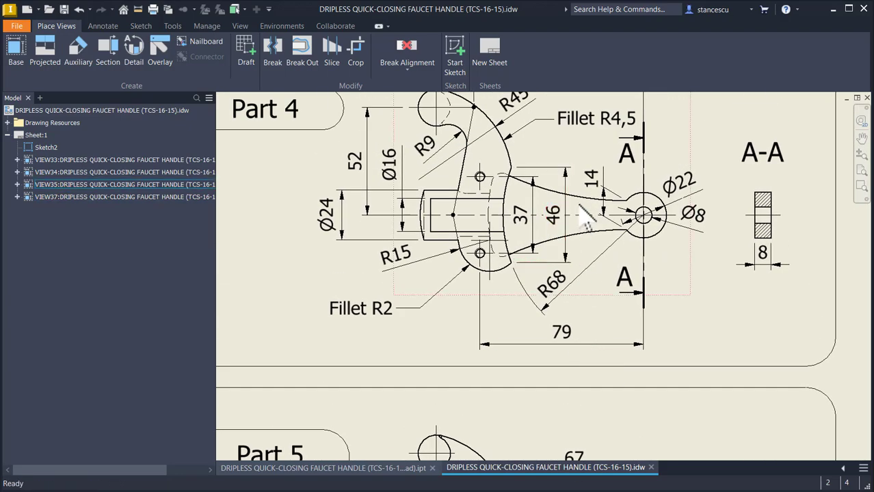
pyautogui.press('Num_Lock')
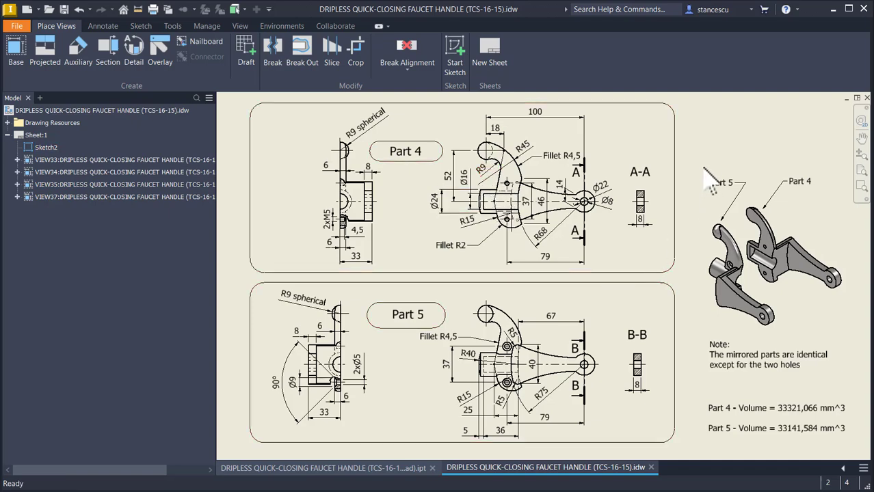
# Step: Create a new part from the metric Standard (mm).ipt template and start a 2D sketch on the front XY plane
pyautogui.click(27, 9)
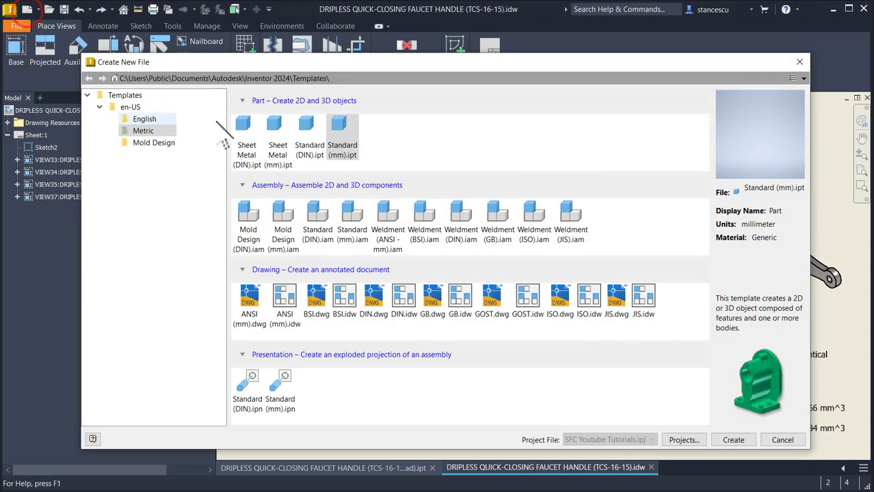
pyautogui.doubleClick(344, 135)
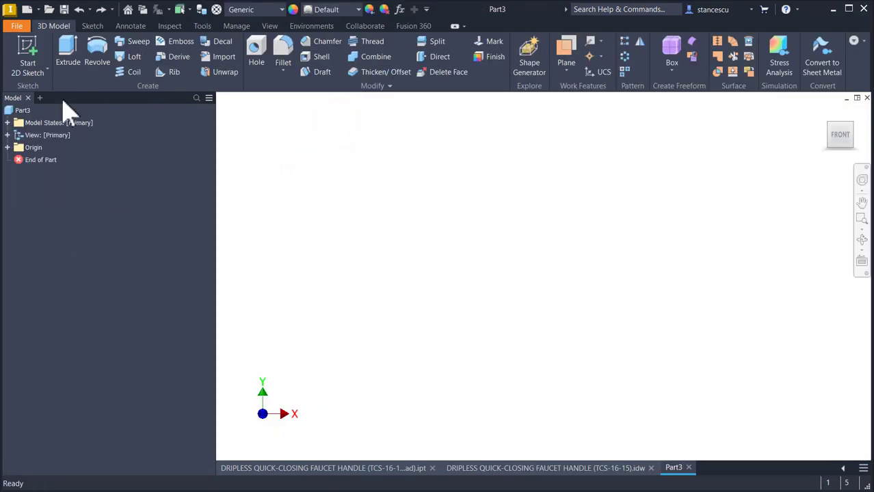
pyautogui.click(27, 52)
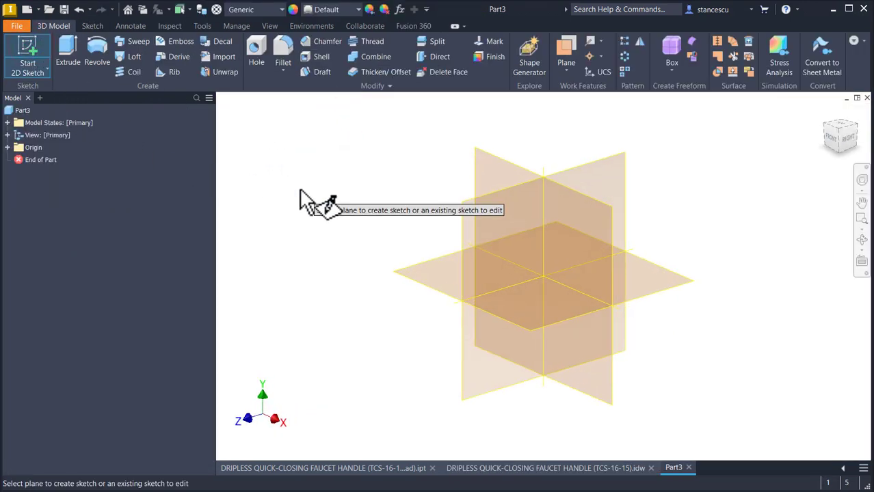
pyautogui.click(501, 166)
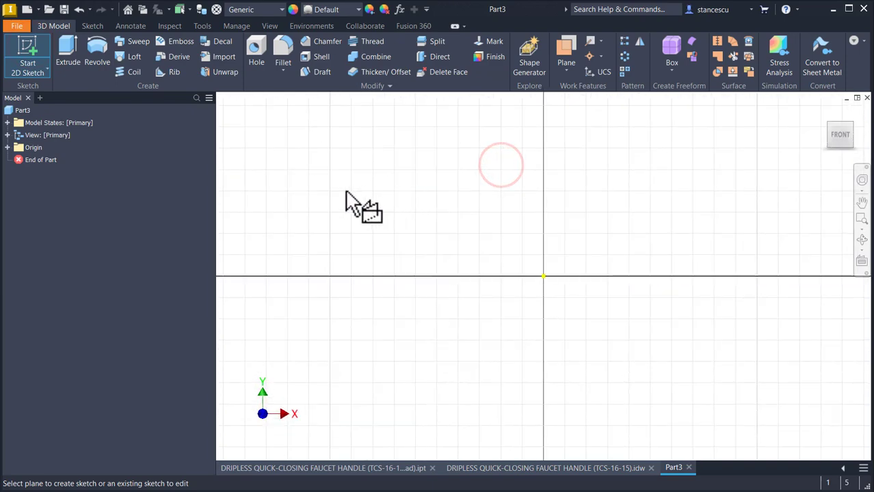
# Step: Sketch a 22 mm diameter circle centred on the origin
pyautogui.click(98, 55)
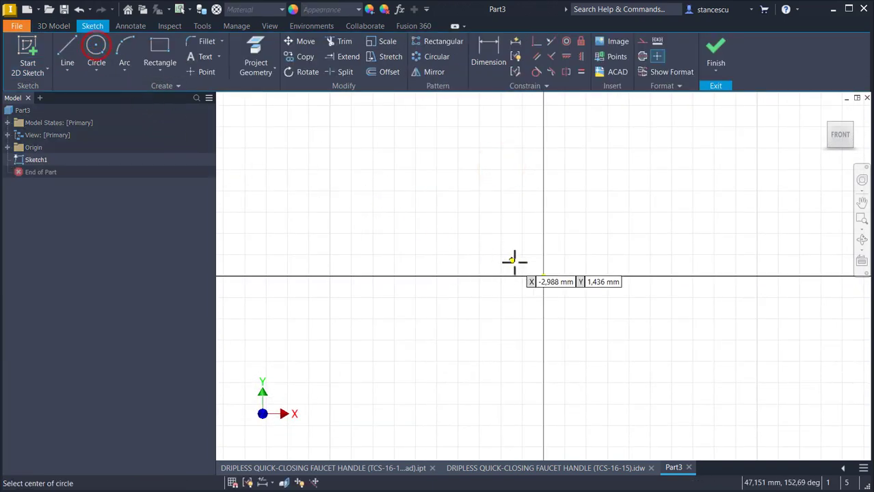
pyautogui.click(543, 277)
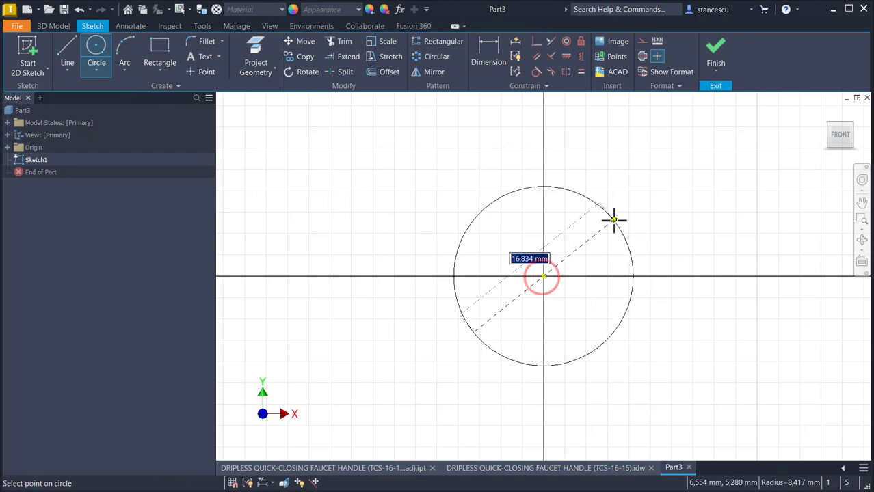
pyautogui.press('Return')
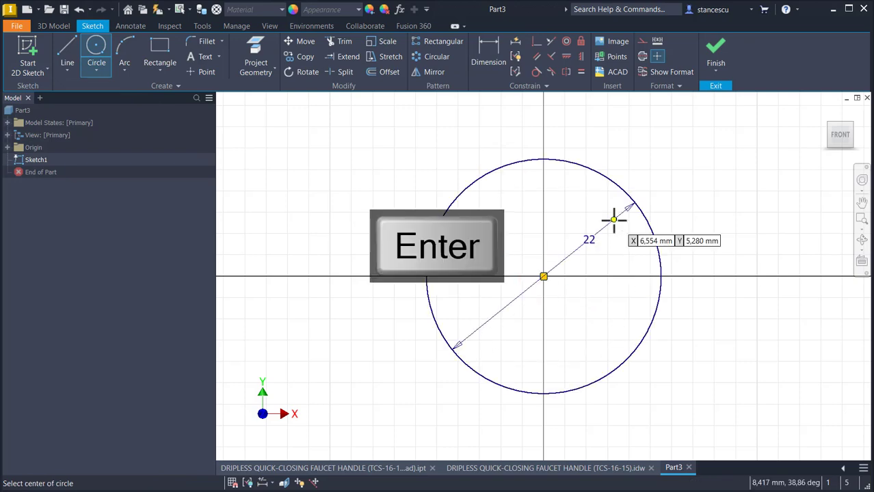
pyautogui.press('Num_Lock')
# Step: Sketch a three-point arc from the circle's upper left, curving up to an endpoint about 70 mm left of the origin
pyautogui.scroll(2, 661, 207)
pyautogui.scroll(-5, 616, 273)
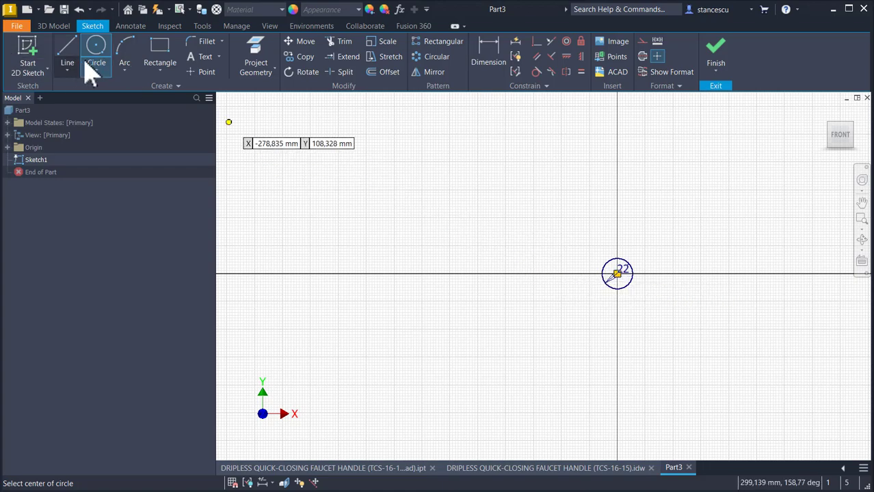
pyautogui.click(127, 51)
pyautogui.scroll(5, 601, 283)
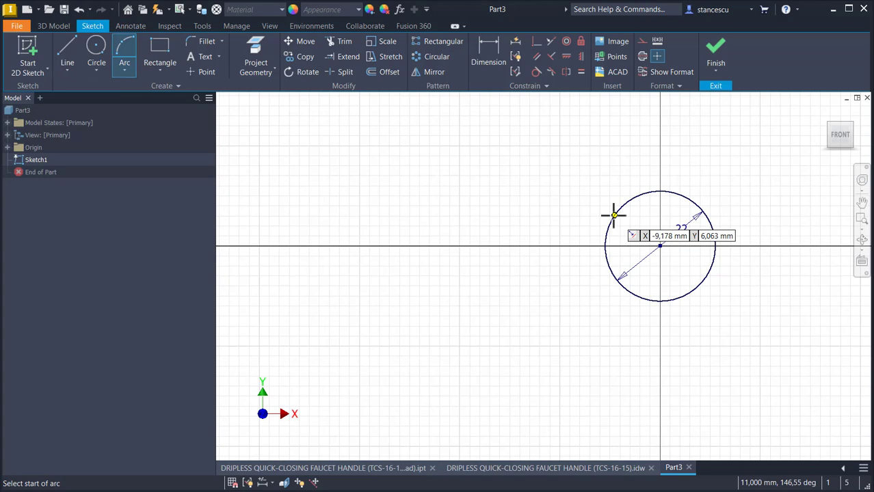
pyautogui.click(614, 215)
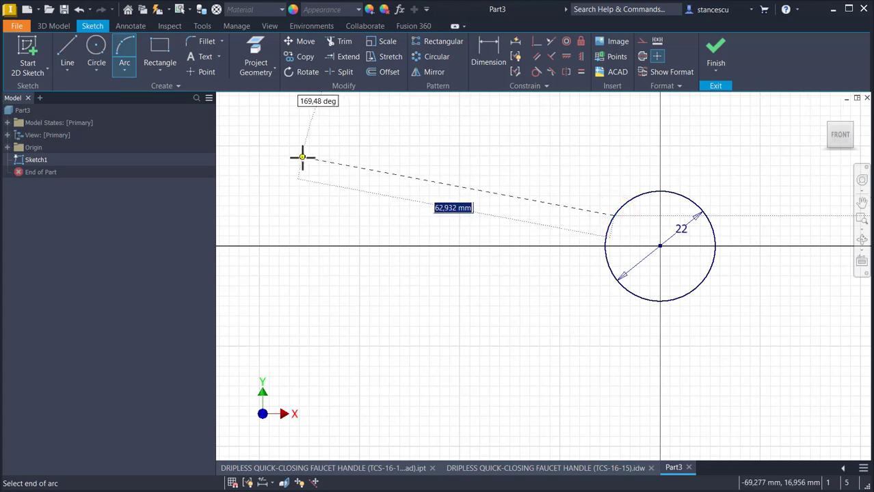
pyautogui.click(308, 121)
pyautogui.click(388, 169)
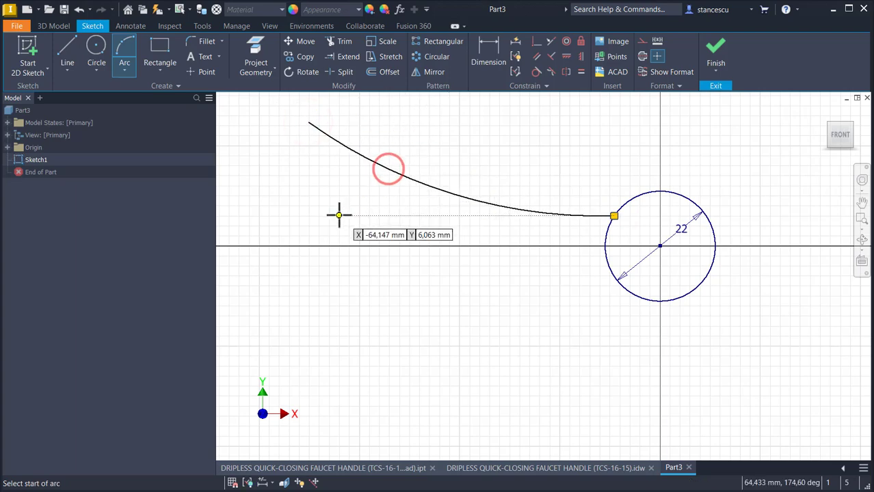
# Step: Draw a 40 mm vertical line downward from the arc's outer endpoint
pyautogui.click(68, 53)
pyautogui.click(309, 121)
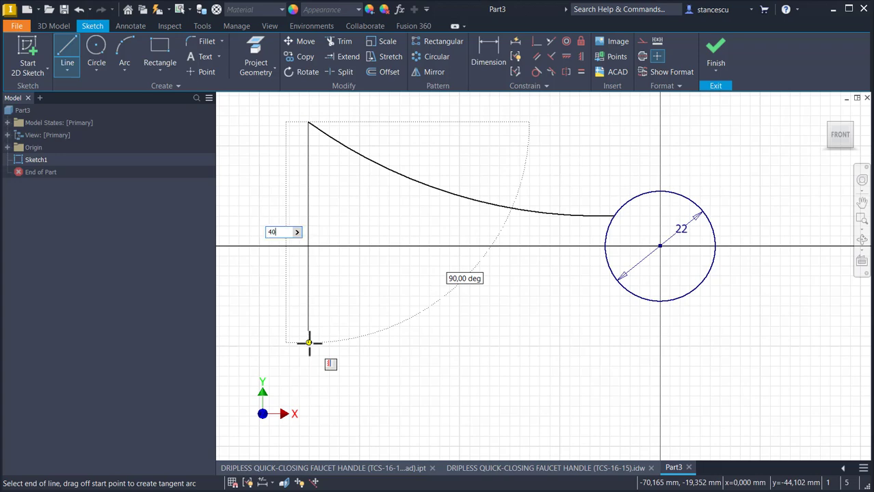
pyautogui.press('Return')
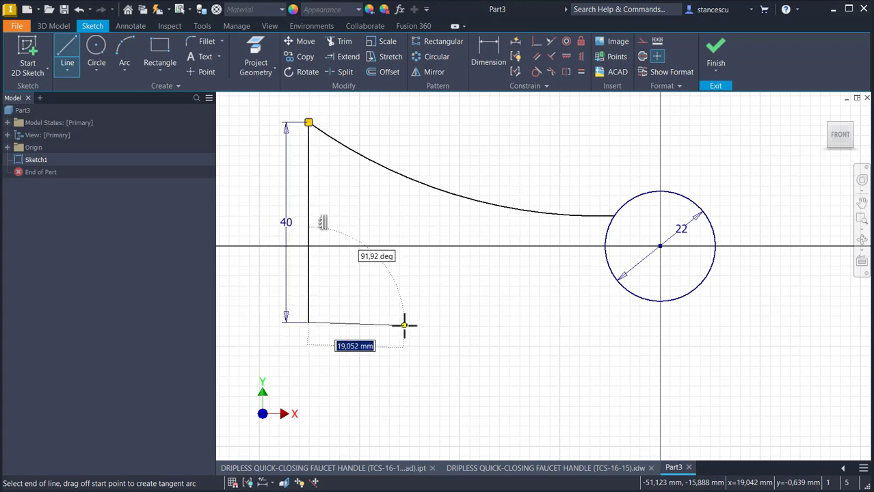
pyautogui.press('Escape')
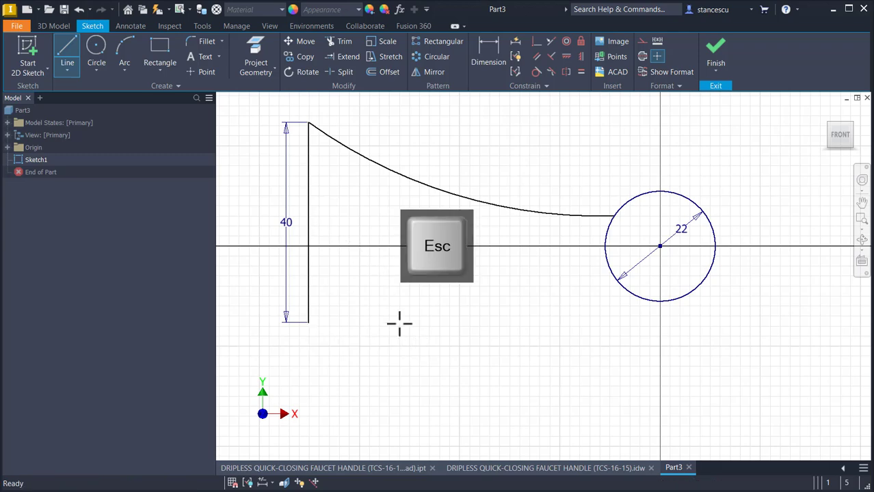
# Step: Sketch a three-point arc bowed inward from the vertical line's lower endpoint to the circle's lower left
pyautogui.click(125, 52)
pyautogui.click(309, 321)
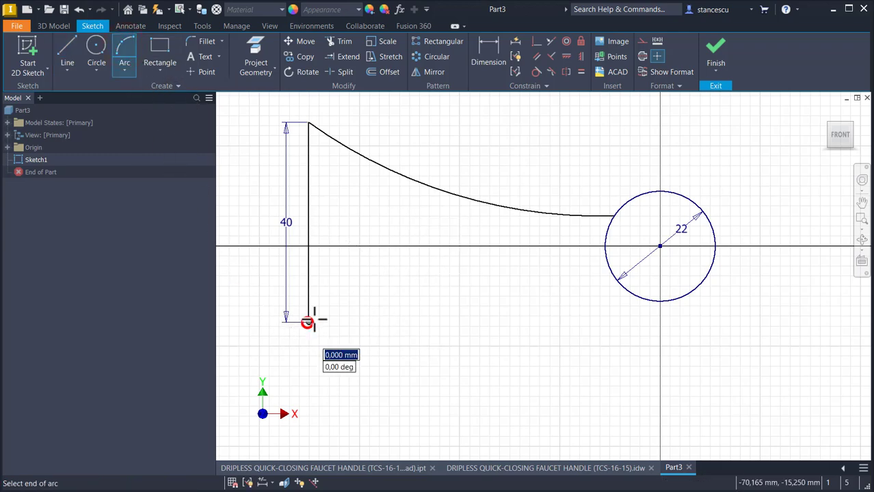
pyautogui.click(620, 287)
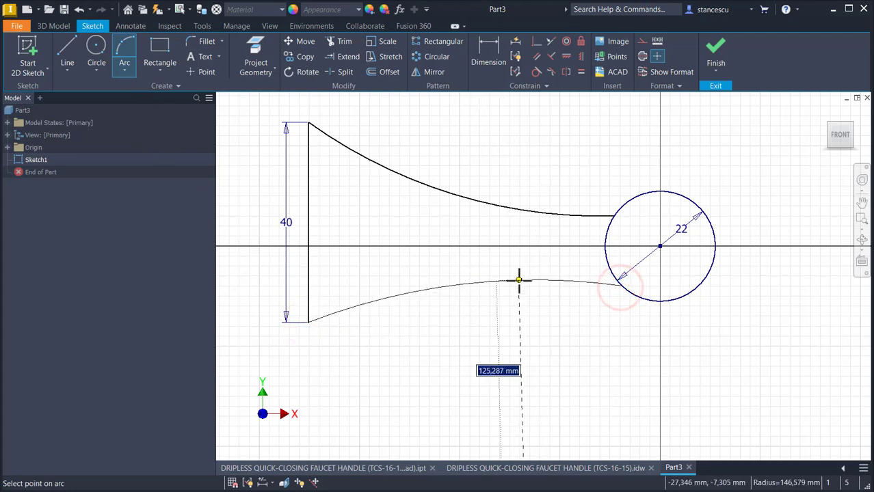
pyautogui.click(519, 281)
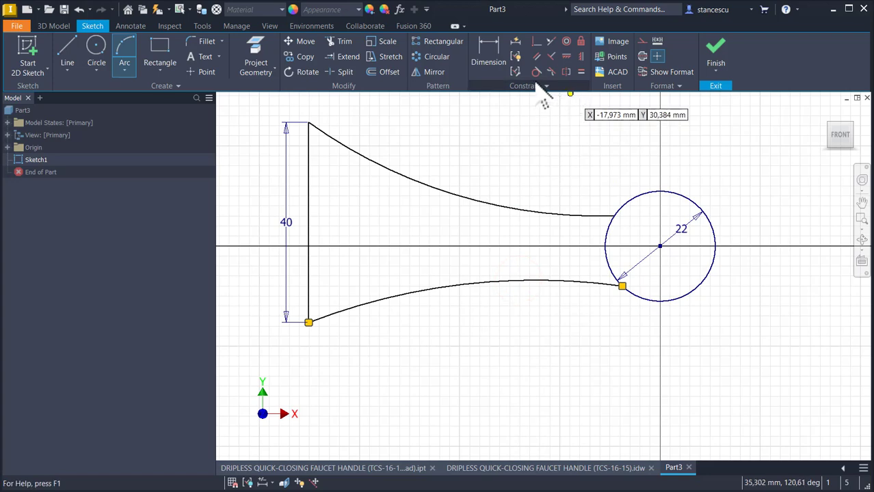
# Step: Apply an Equal constraint between the upper and lower arcs
pyautogui.click(580, 71)
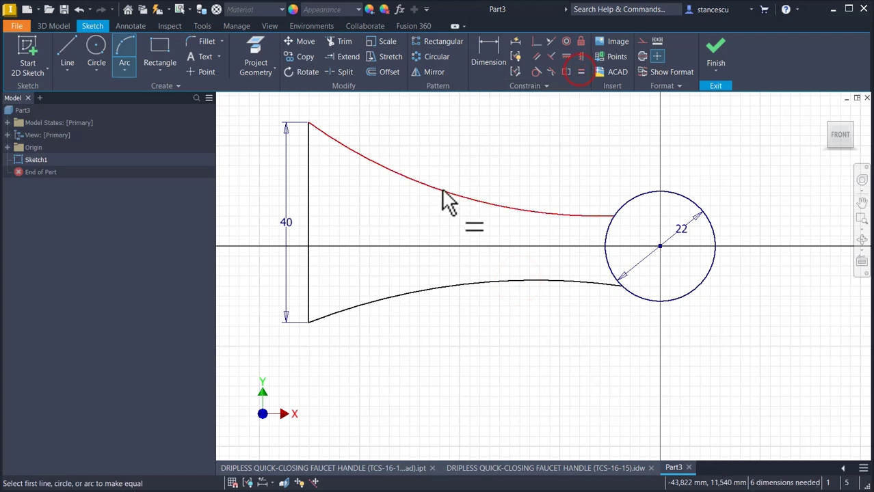
pyautogui.click(441, 190)
pyautogui.click(454, 292)
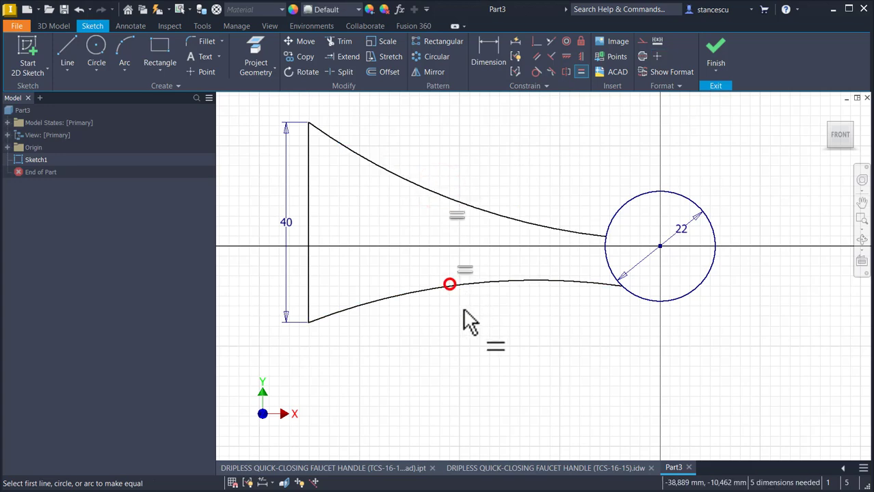
pyautogui.press('Escape')
pyautogui.click(579, 72)
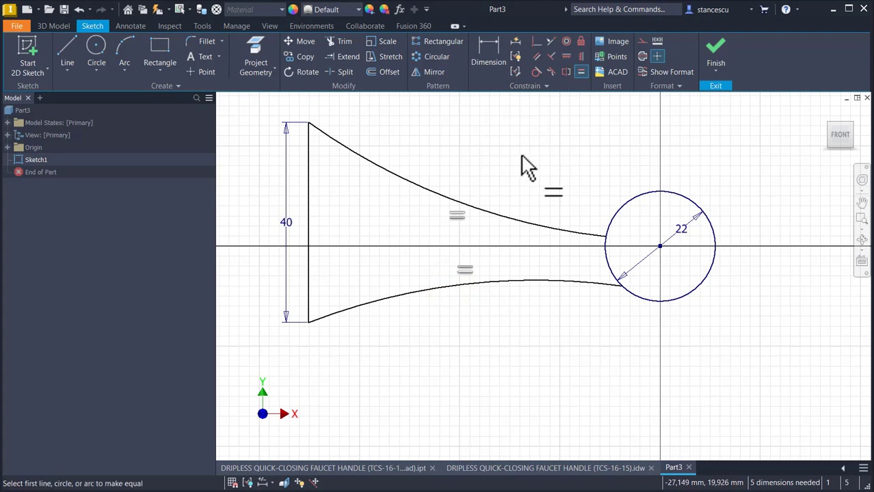
# Step: Draw a 25 mm horizontal line to the left from the midpoint of the vertical line
pyautogui.click(67, 55)
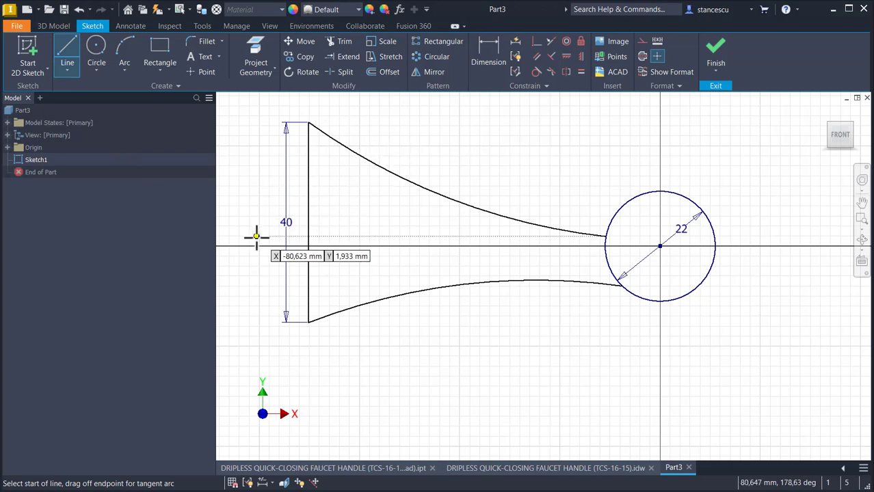
pyautogui.click(309, 221)
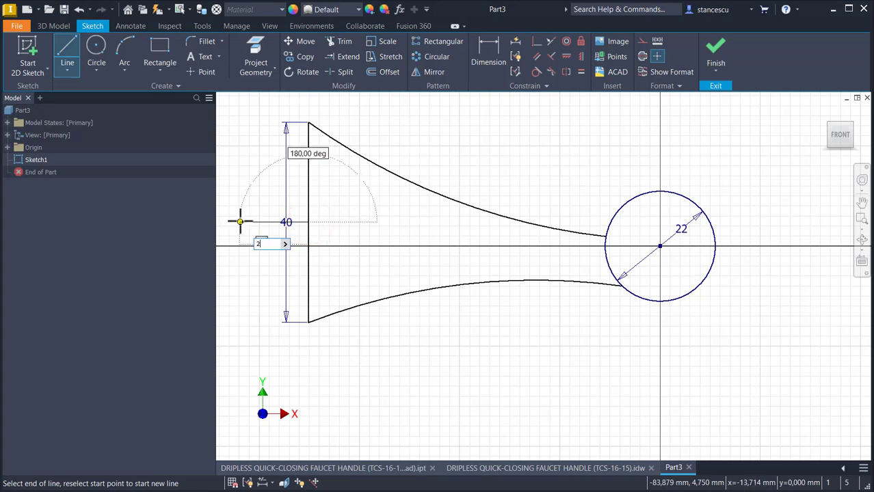
pyautogui.write('25')
pyautogui.press('Return')
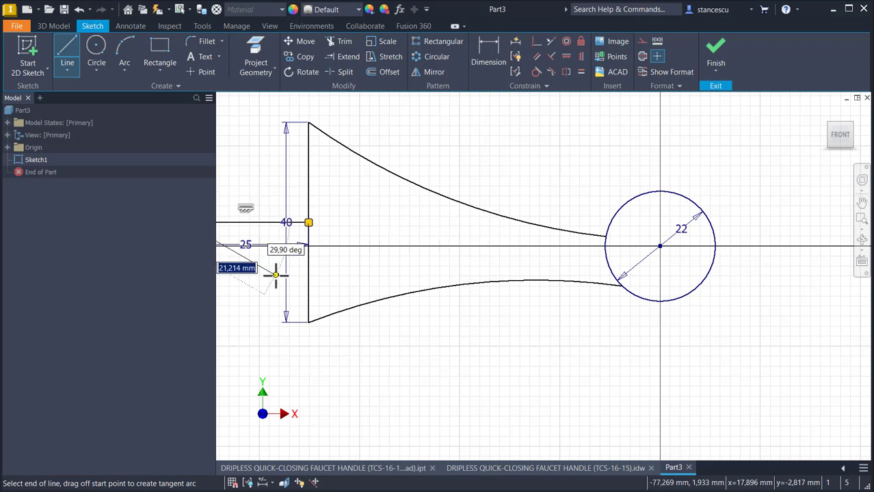
pyautogui.press('Escape')
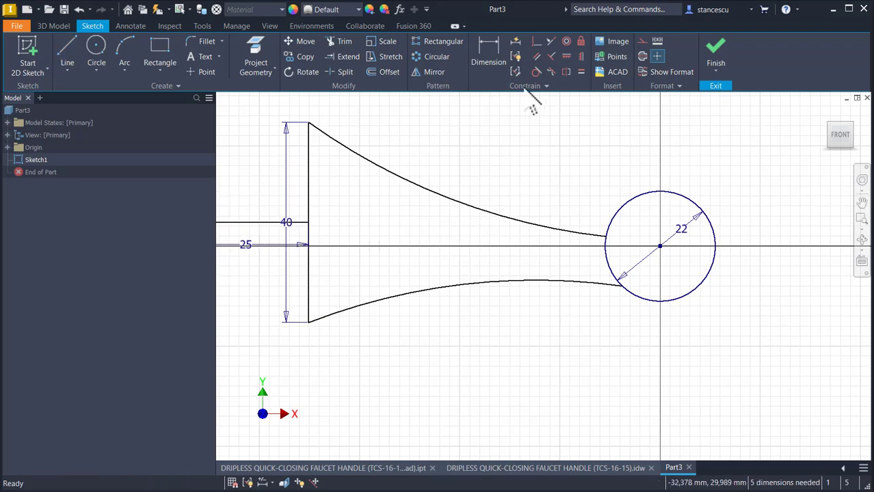
# Step: Constrain the 25 mm horizontal line coincident with the circle's centre at the origin
pyautogui.click(534, 42)
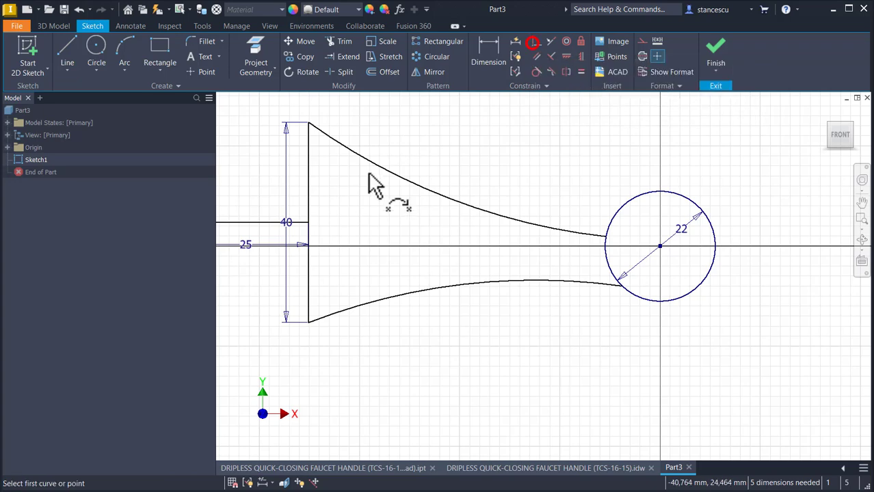
pyautogui.click(274, 220)
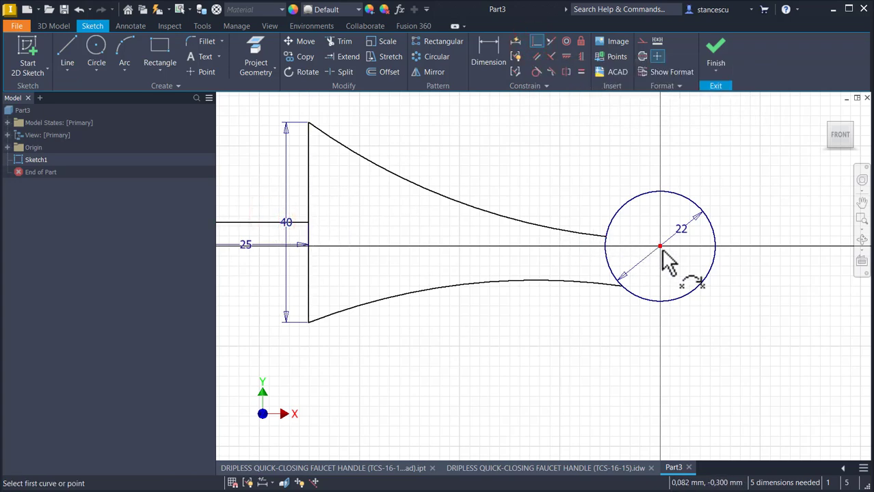
pyautogui.click(272, 221)
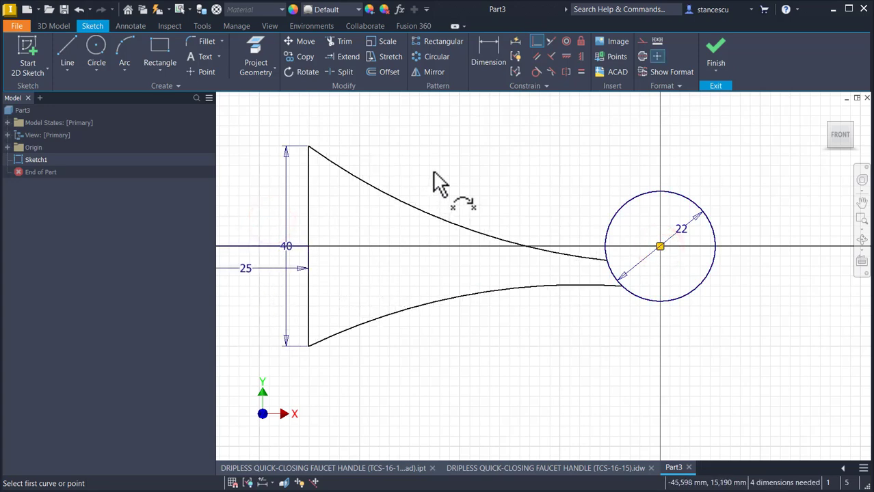
pyautogui.press('Escape')
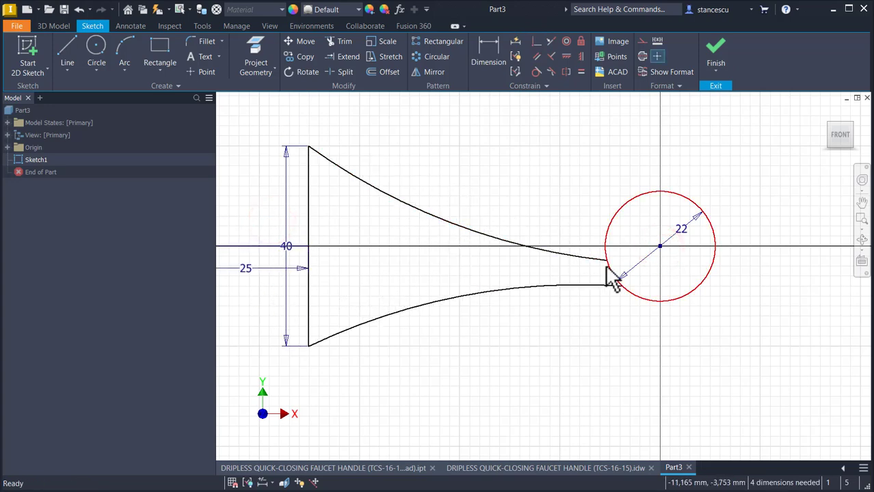
# Step: Move the upper arc's end up along the circle and make both arcs symmetric about the 25 mm horizontal line
pyautogui.moveTo(606, 260); pyautogui.dragTo(609, 219)
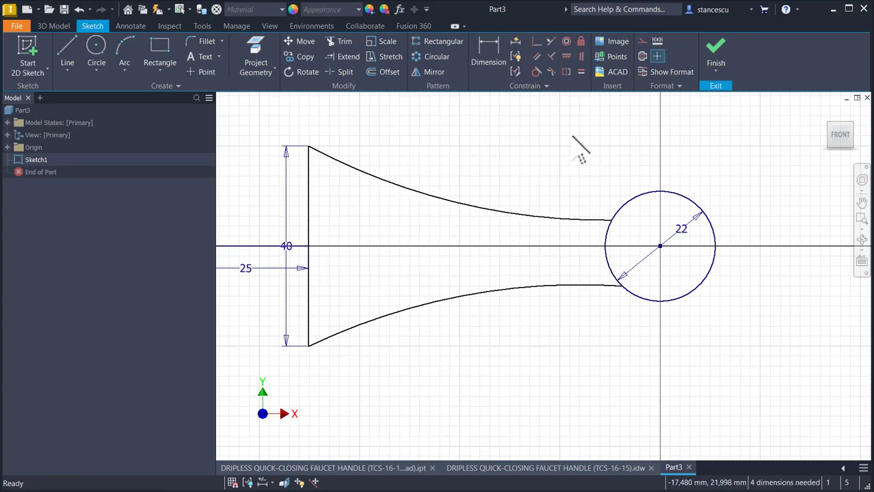
pyautogui.click(566, 72)
pyautogui.click(471, 205)
pyautogui.click(472, 294)
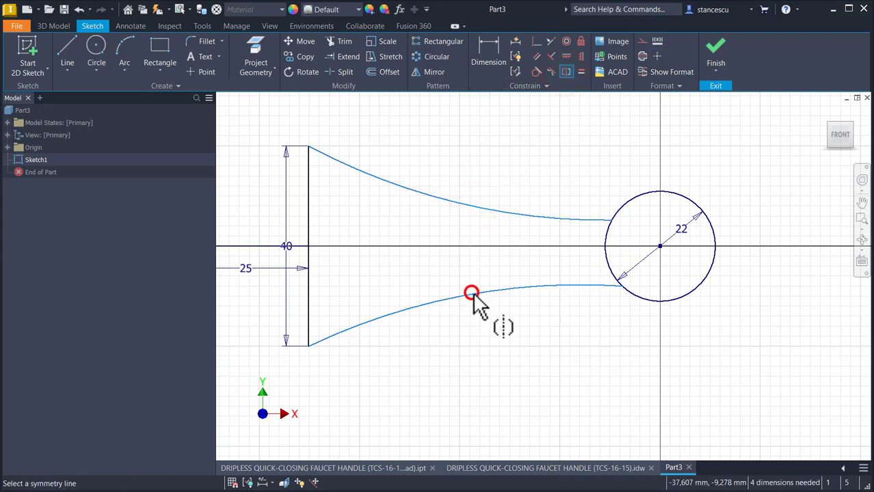
pyautogui.click(261, 246)
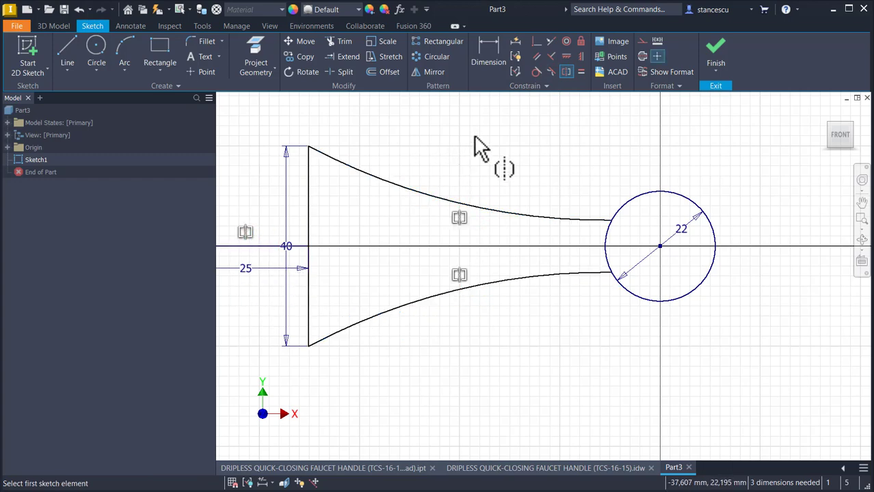
# Step: Dimension the vertical line 67 mm from the 22 mm circle's centre
pyautogui.press('Escape')
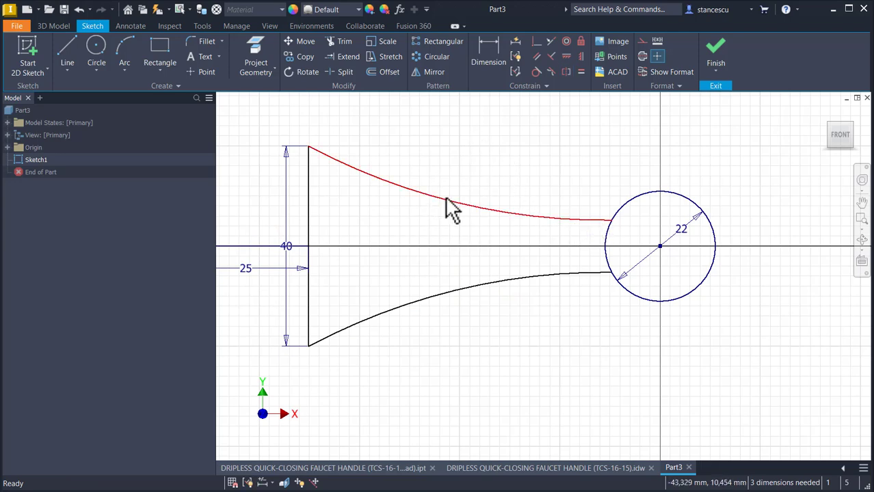
pyautogui.moveTo(446, 203)
pyautogui.mouseDown()
pyautogui.moveTo(453, 191)
pyautogui.moveTo(446, 198)
pyautogui.mouseUp()
pyautogui.click(488, 58)
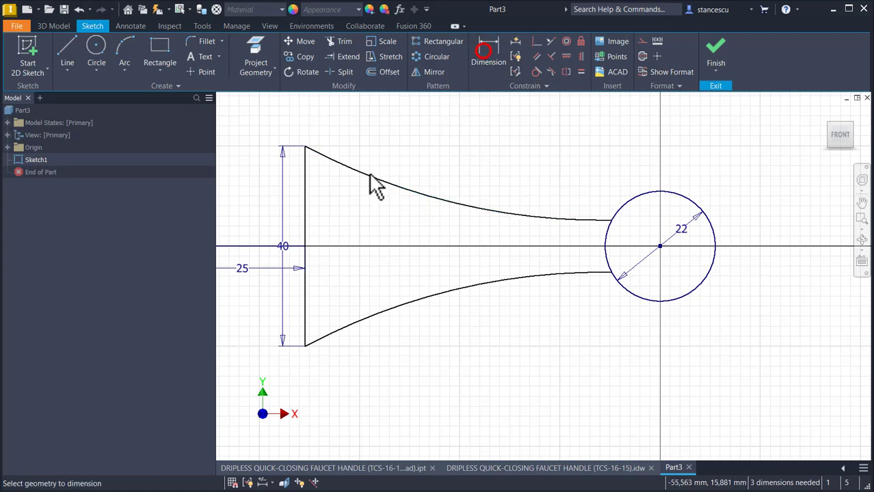
pyautogui.click(307, 181)
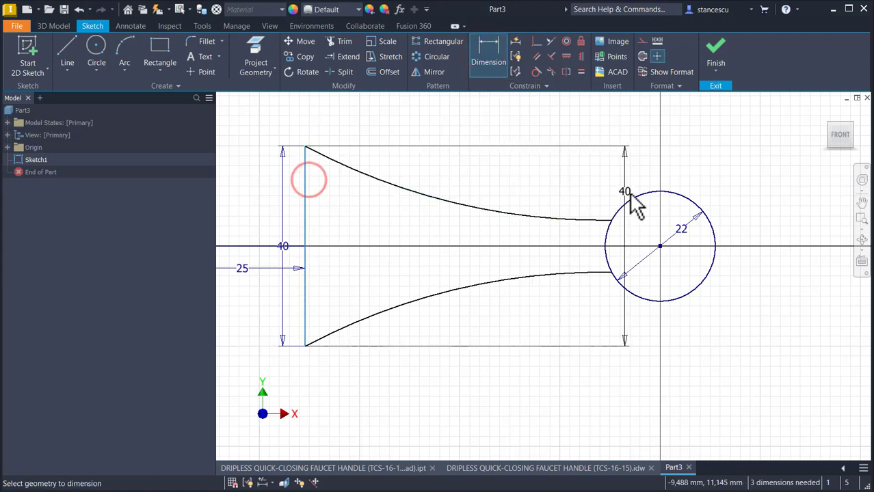
pyautogui.click(637, 196)
pyautogui.click(451, 113)
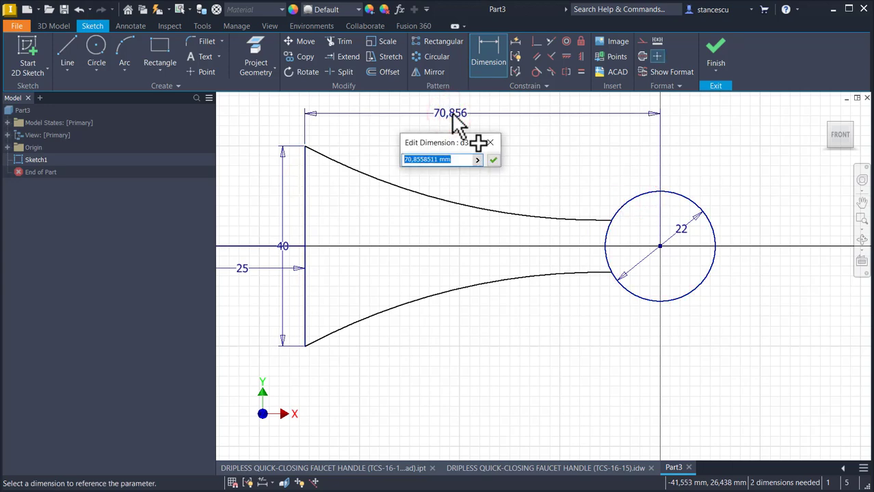
pyautogui.write('67')
pyautogui.press('Return')
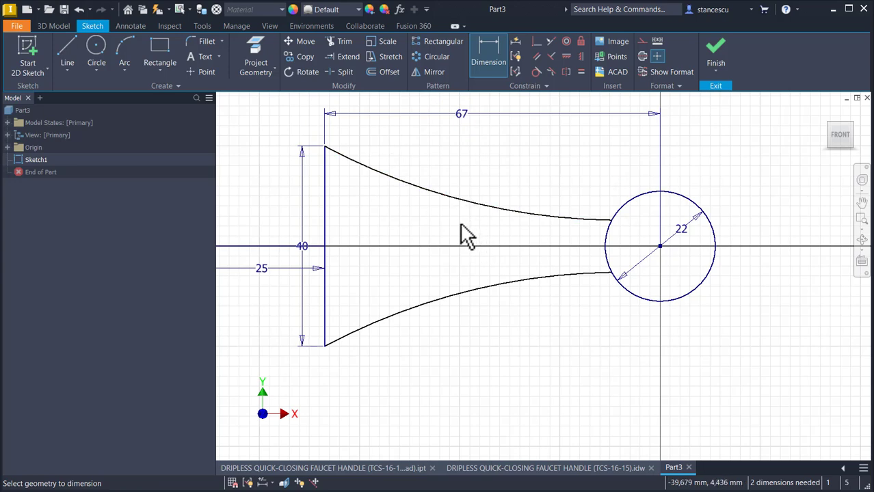
# Step: Spread the arcs' ends on the 22 mm circle farther apart and set the distance between those two endpoints to 14 mm
pyautogui.press('Escape')
pyautogui.click(517, 164)
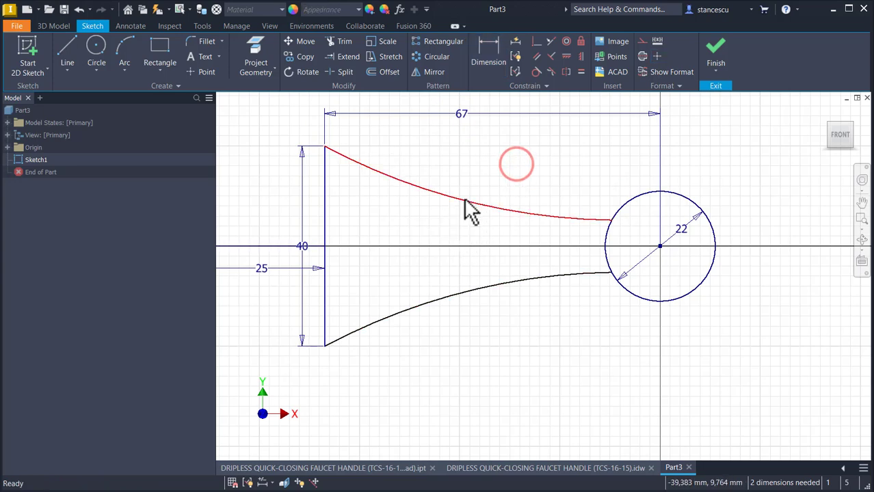
pyautogui.moveTo(478, 206); pyautogui.dragTo(479, 202)
pyautogui.click(496, 173)
pyautogui.click(488, 49)
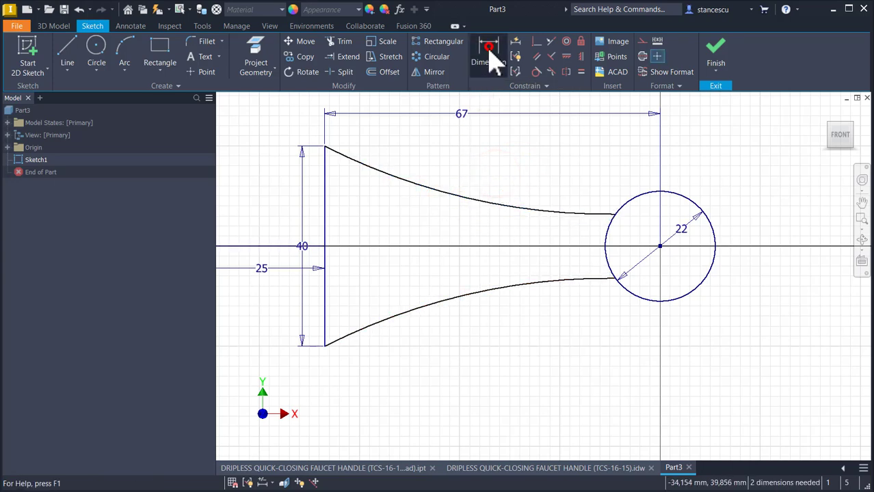
pyautogui.click(615, 213)
pyautogui.click(615, 278)
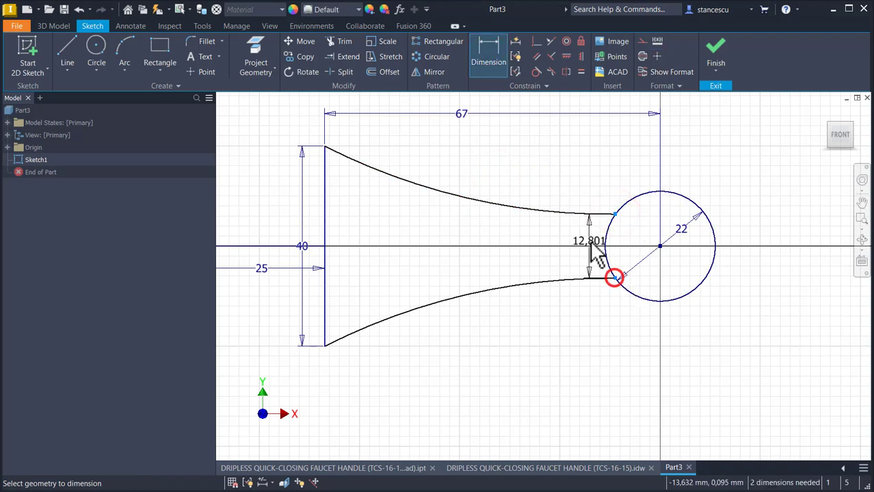
pyautogui.click(584, 239)
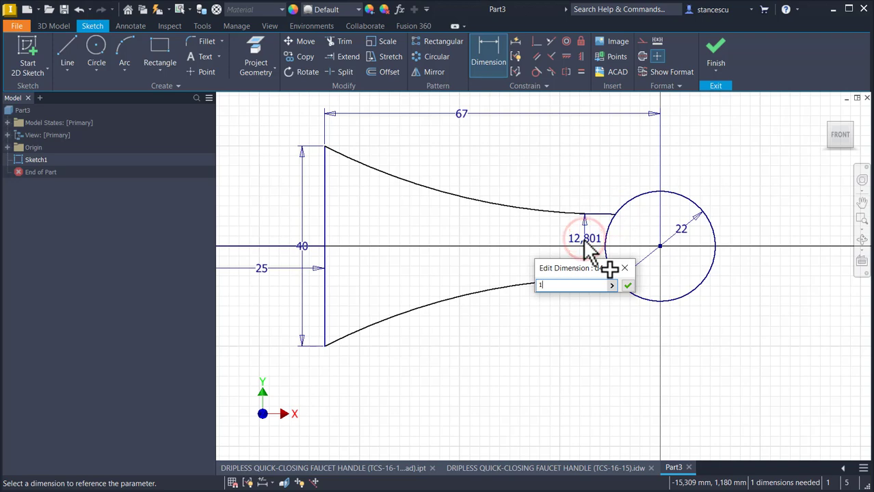
pyautogui.press('Return')
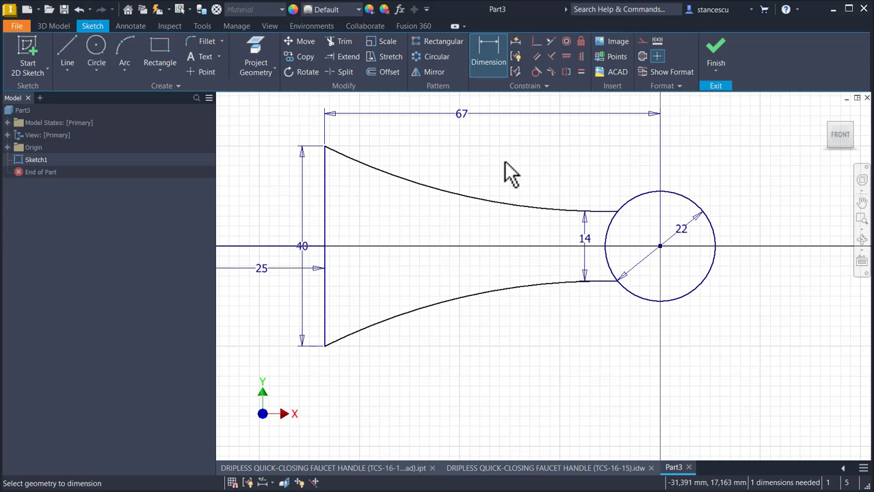
# Step: Draw a horizontal construction line leftward from the upper arc's end on the circle and make the upper arc tangent to it
pyautogui.click(67, 53)
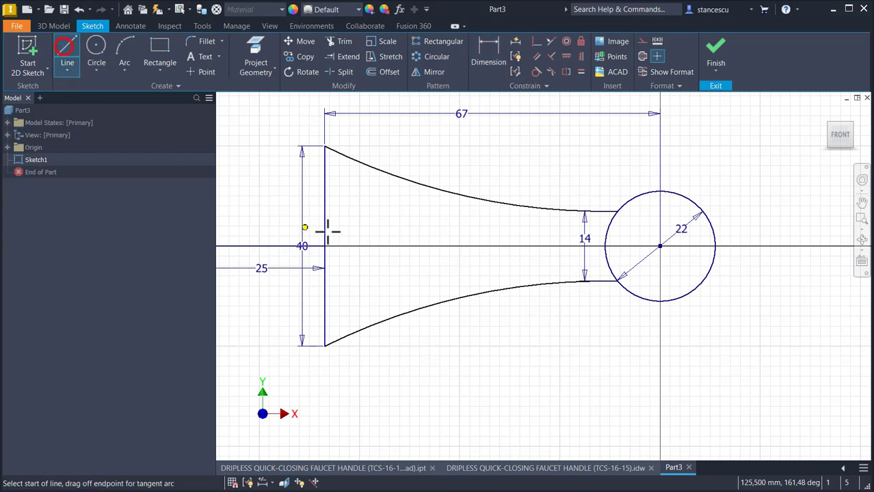
pyautogui.scroll(3, 588, 232)
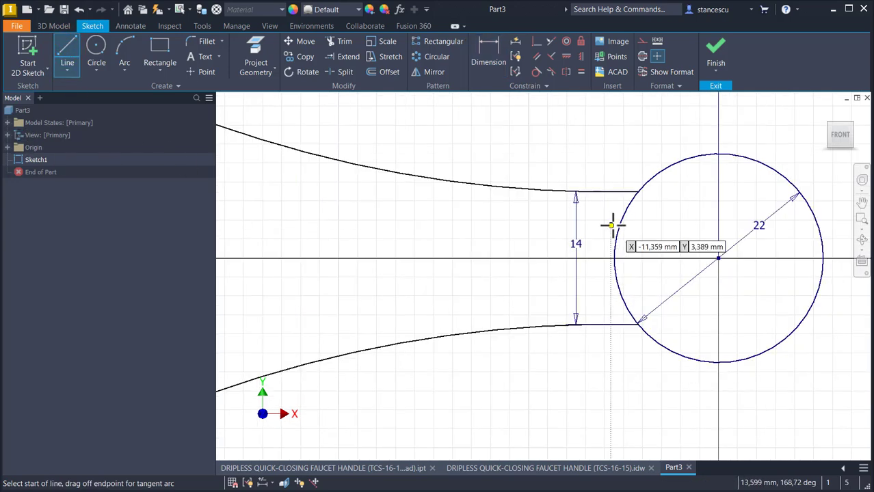
pyautogui.click(640, 194)
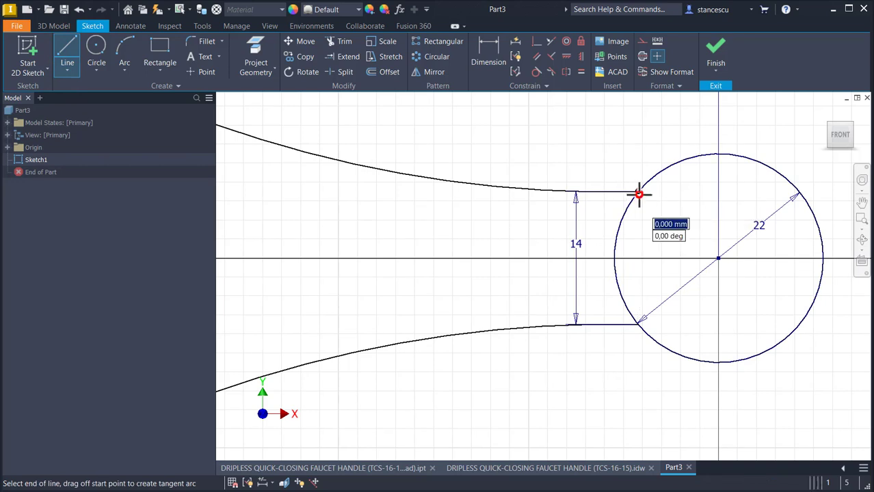
pyautogui.click(421, 190)
pyautogui.press('Escape')
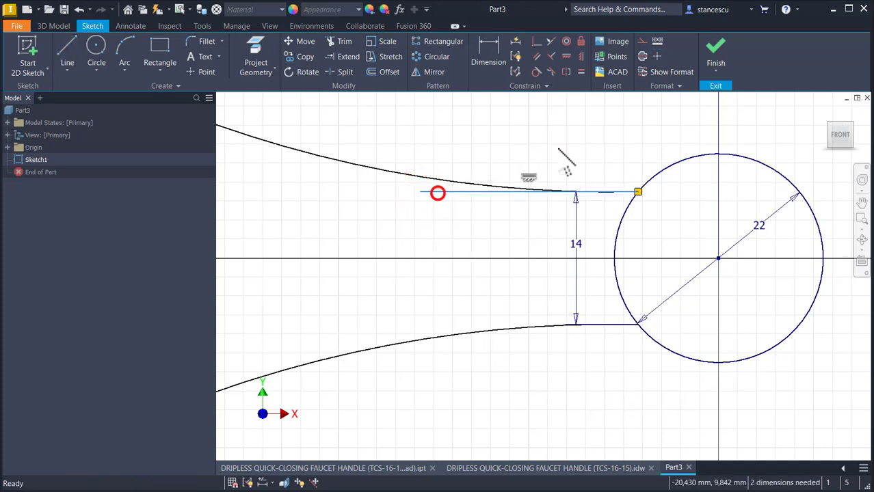
pyautogui.click(642, 42)
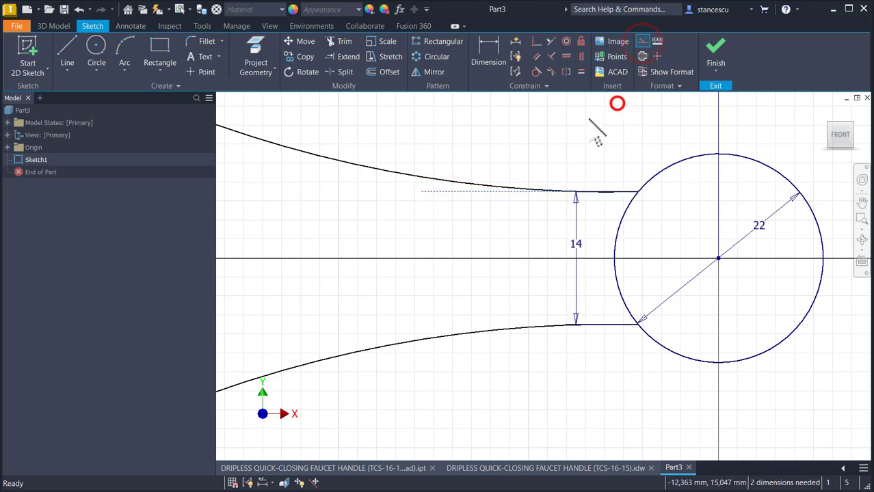
pyautogui.click(535, 72)
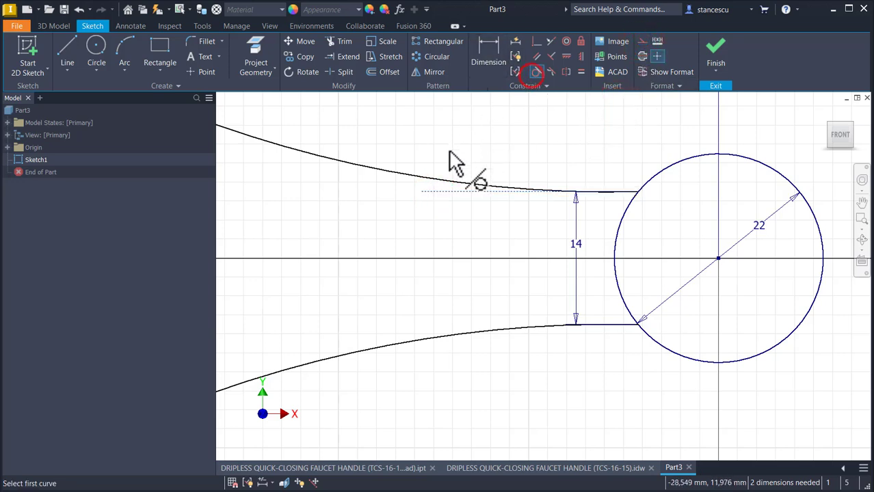
pyautogui.click(442, 180)
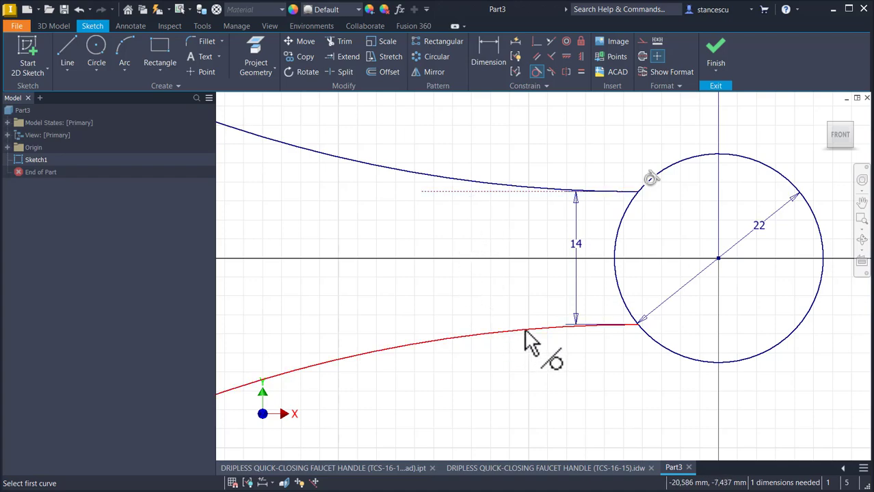
# Step: Examine the whole arm profile and the centre points of its two side arcs
pyautogui.press('Num_Lock')
pyautogui.scroll(-6, 445, 292)
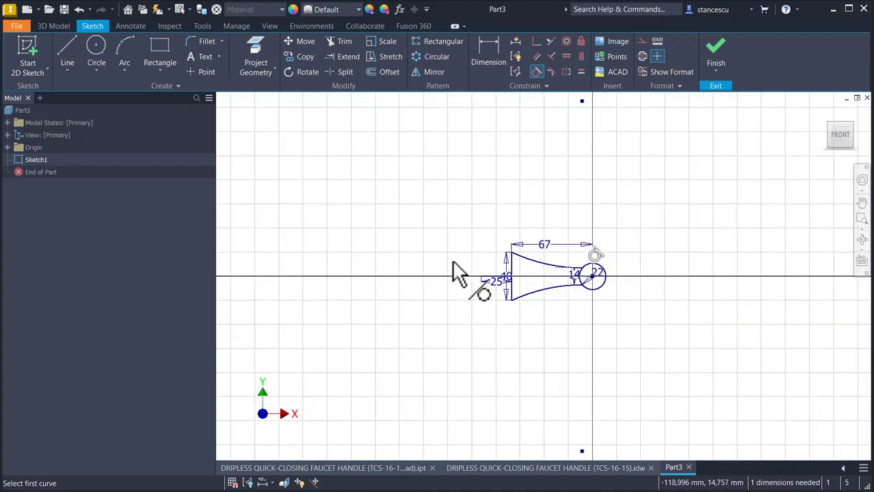
pyautogui.scroll(2, 470, 250)
pyautogui.moveTo(471, 251); pyautogui.dragTo(422, 214, button='middle')
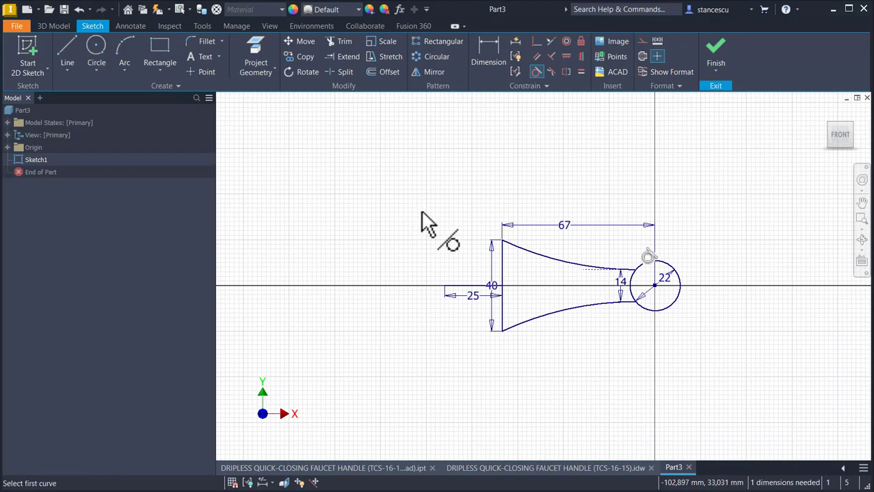
pyautogui.press('Num_Lock')
pyautogui.scroll(-3, 417, 212)
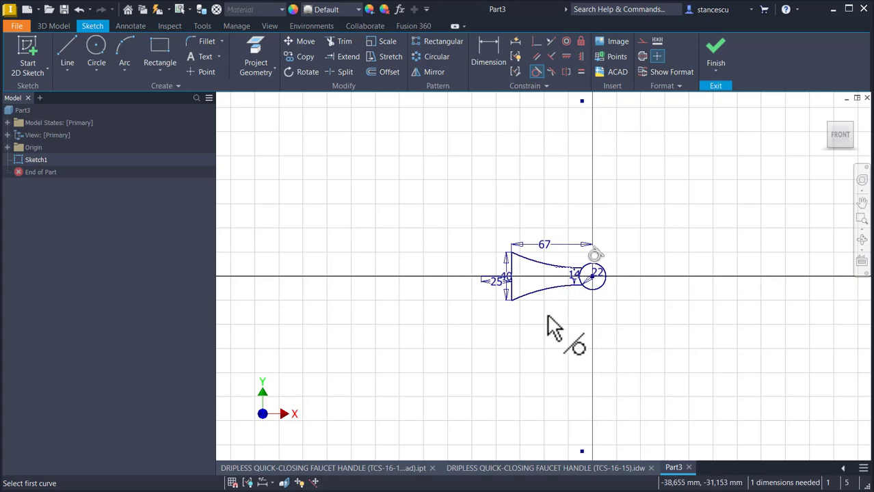
pyautogui.scroll(3, 547, 317)
pyautogui.scroll(3, 547, 316)
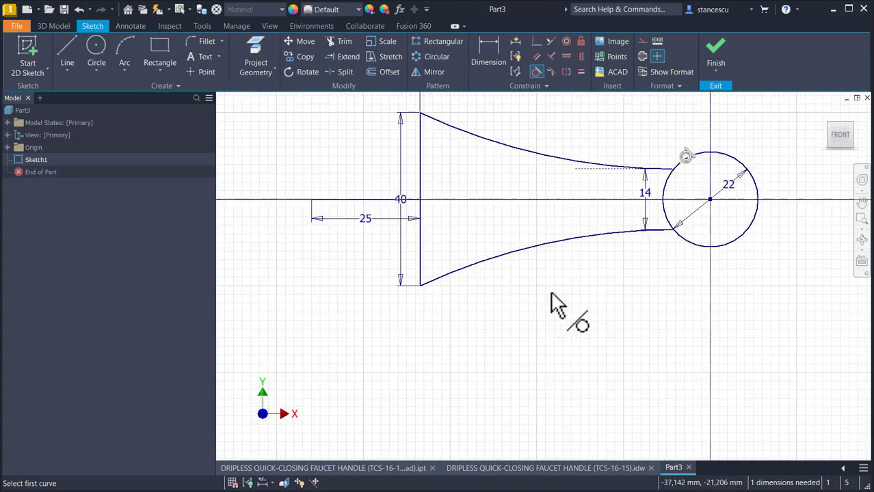
# Step: Compare the handle's radii and dimensions in the original scanned drawing with the Part 5 view, and return to the new part
pyautogui.click(521, 469)
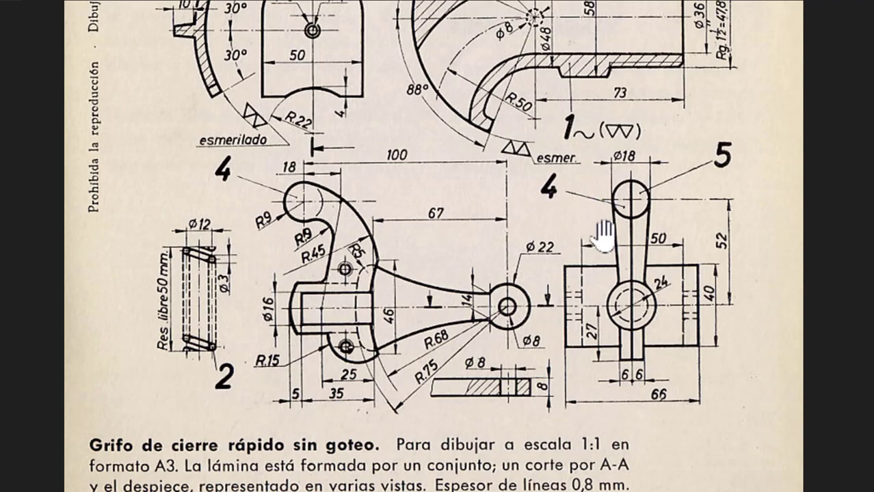
pyautogui.moveTo(454, 491)
pyautogui.click(454, 458)
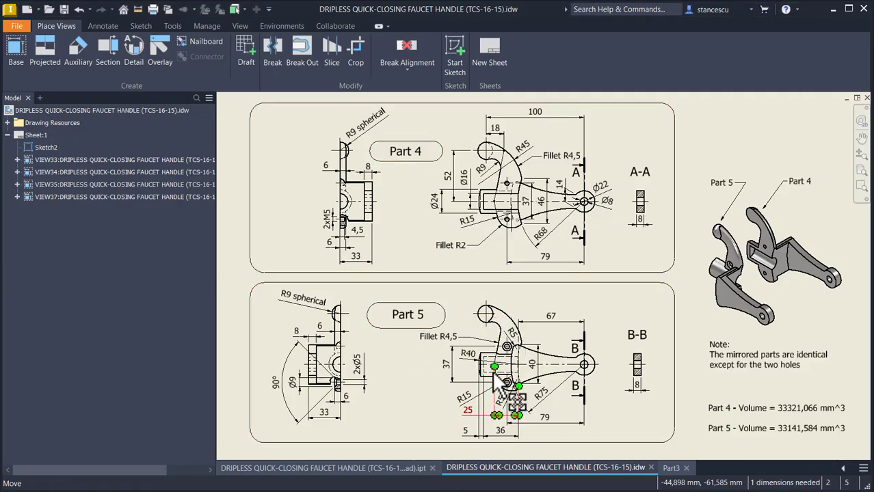
pyautogui.scroll(3, 499, 364)
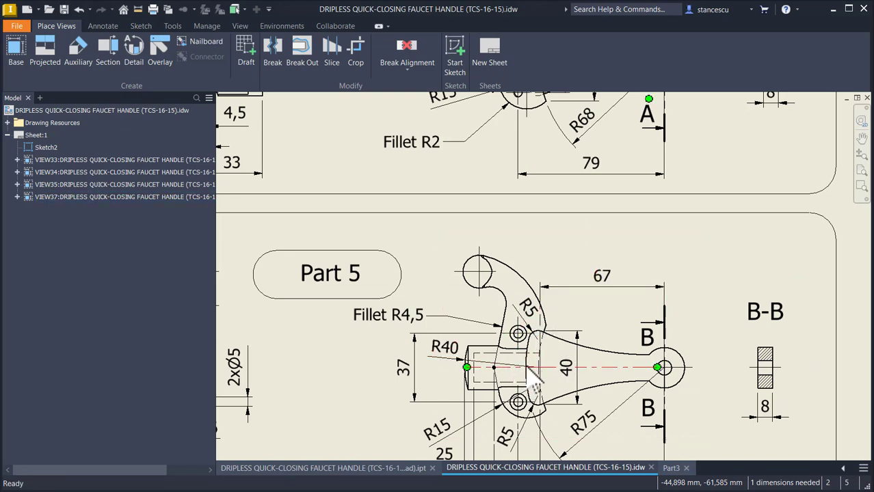
pyautogui.click(573, 1)
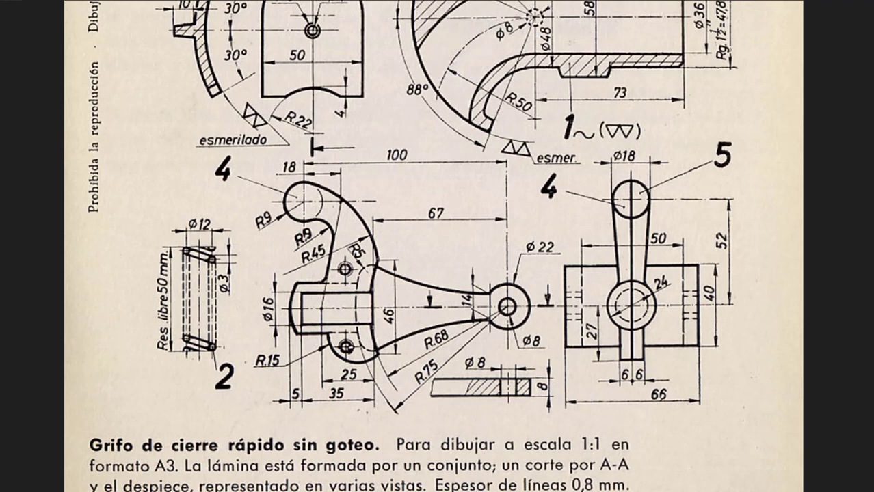
pyautogui.moveTo(509, 491)
pyautogui.moveTo(453, 491)
pyautogui.click(453, 448)
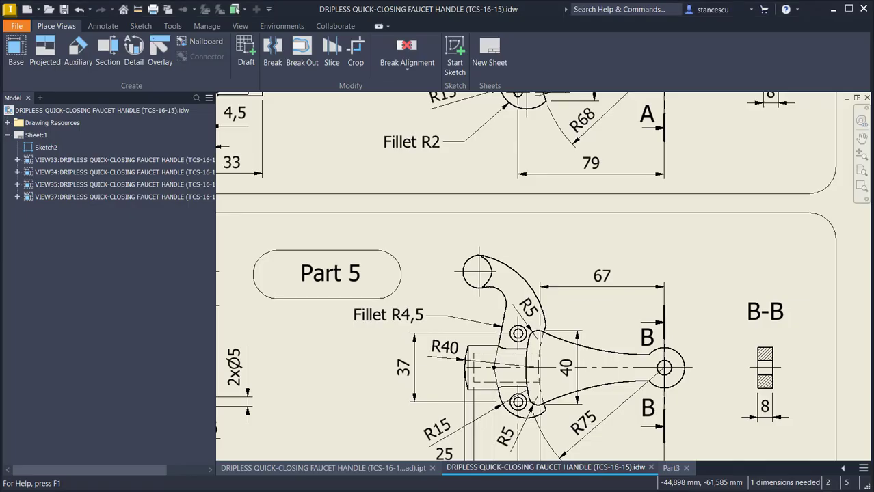
pyautogui.click(669, 467)
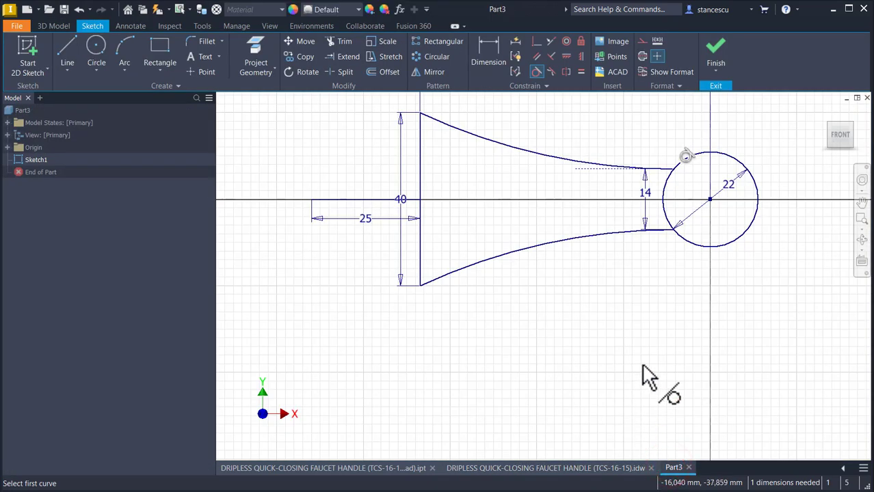
# Step: Draw a circle of 75 mm radius centred on the origin
pyautogui.scroll(2, 628, 346)
pyautogui.moveTo(623, 343); pyautogui.dragTo(607, 366, button='middle')
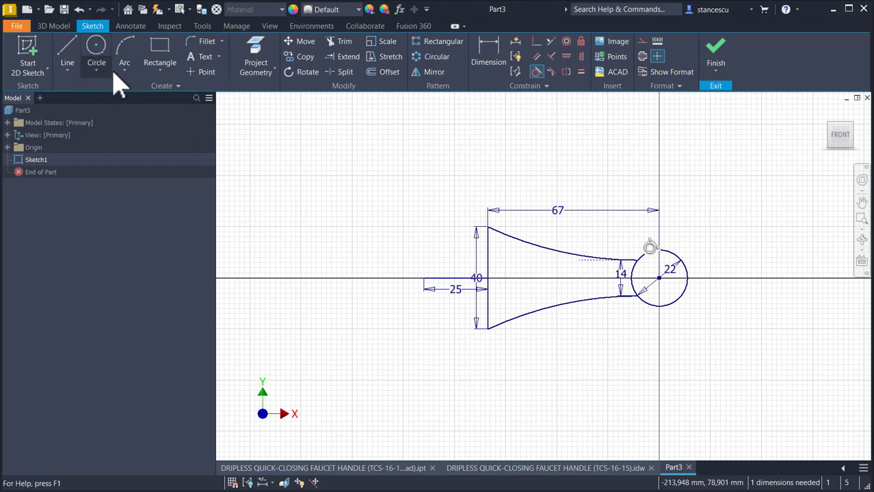
pyautogui.click(100, 58)
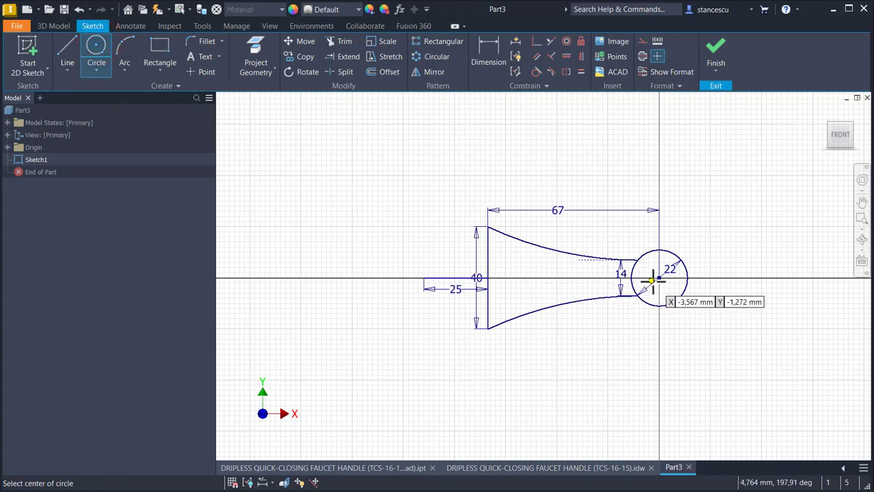
pyautogui.click(658, 278)
pyautogui.rightClick(740, 329)
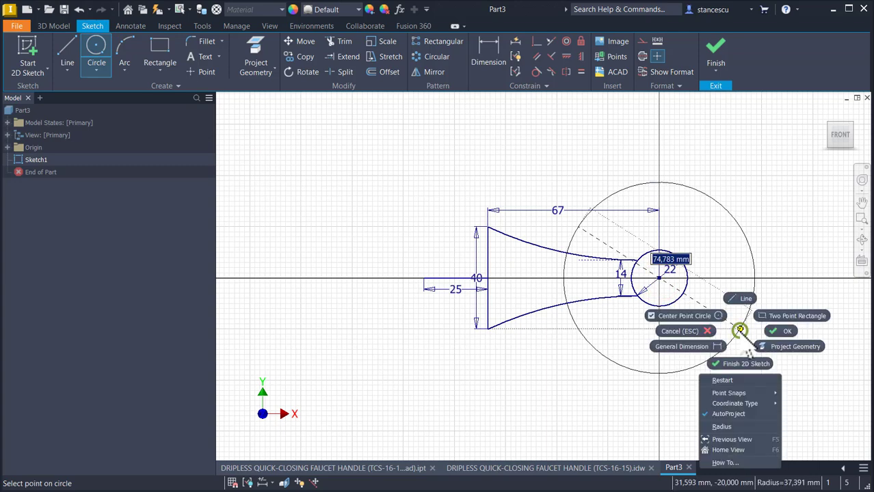
pyautogui.click(725, 426)
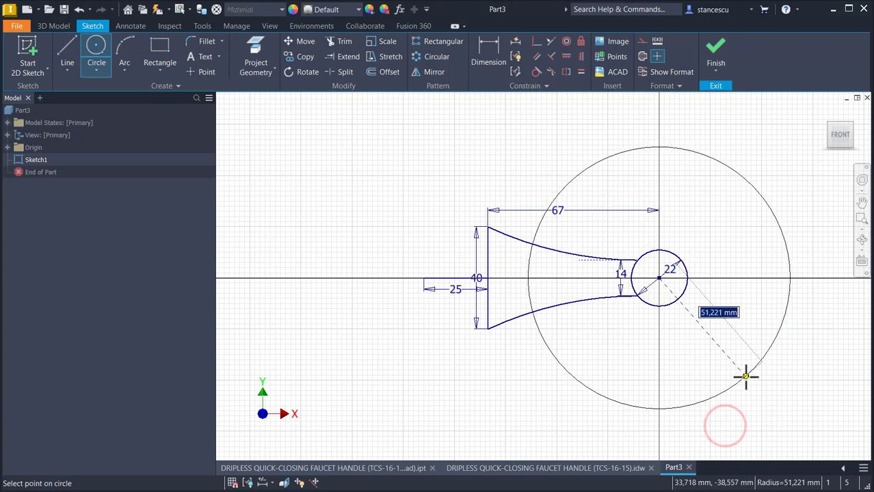
pyautogui.write('75')
pyautogui.press('Return')
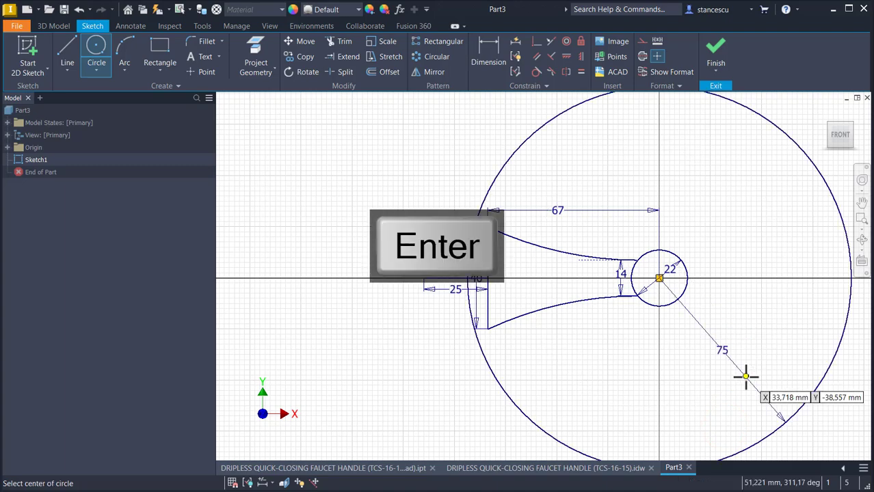
# Step: Draw a small three-point arc bulging upward from the 75 mm radius circle to the vertical line's upper endpoint
pyautogui.scroll(-4, 499, 234)
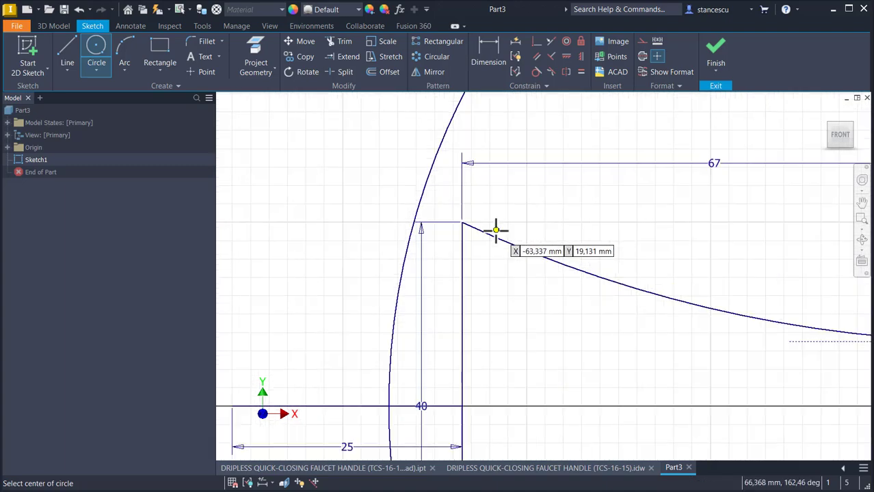
pyautogui.click(132, 46)
pyautogui.click(405, 254)
pyautogui.click(459, 223)
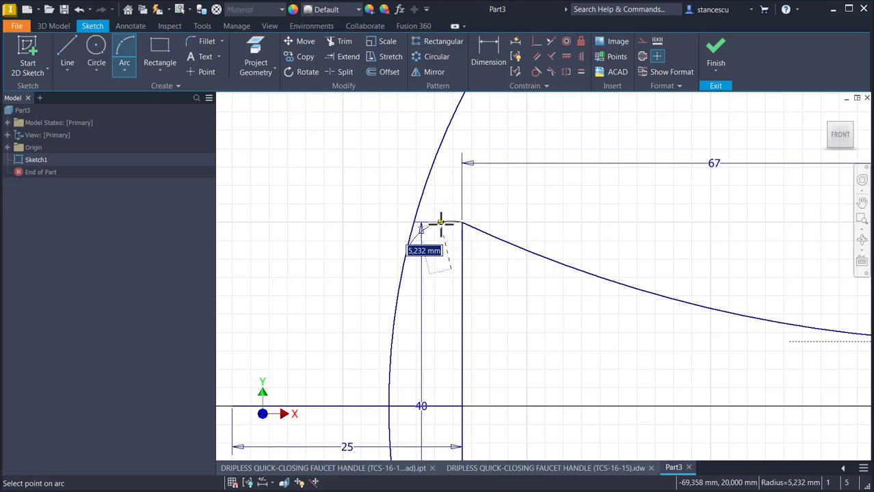
pyautogui.click(441, 225)
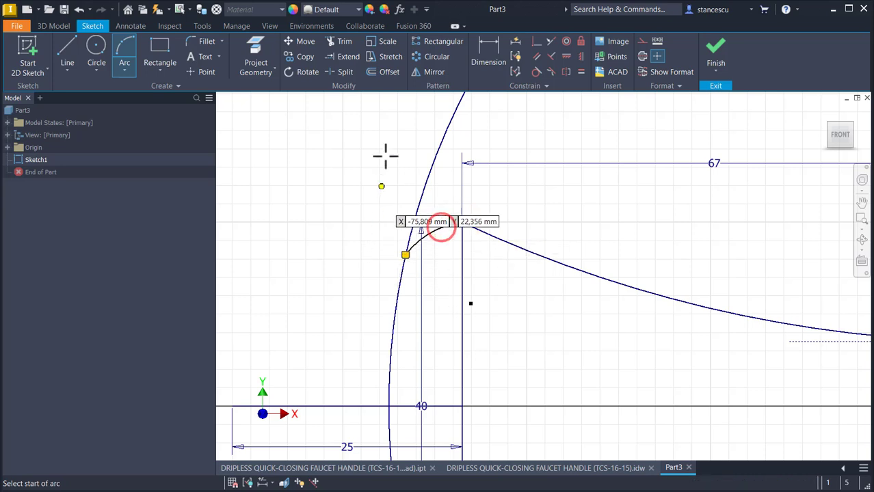
# Step: Make the small arc tangent to the 75 mm radius circle and set its radius to 5 mm
pyautogui.click(536, 71)
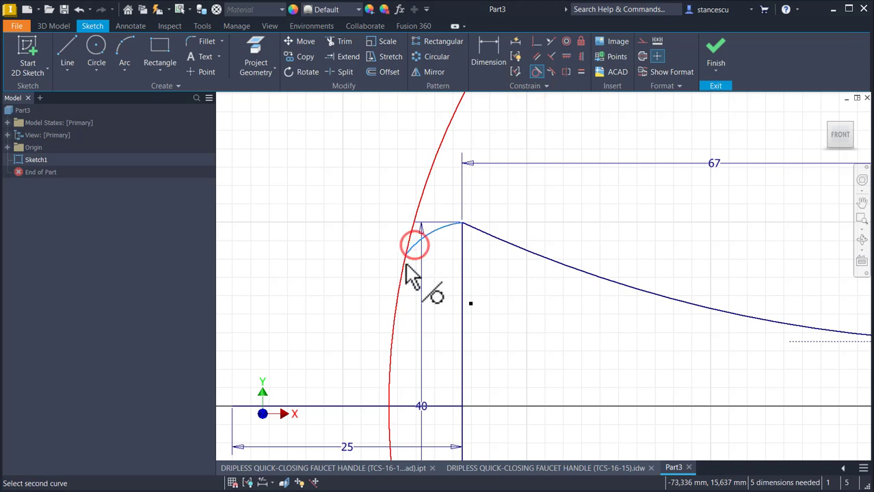
pyautogui.click(412, 248)
pyautogui.click(485, 43)
pyautogui.click(446, 248)
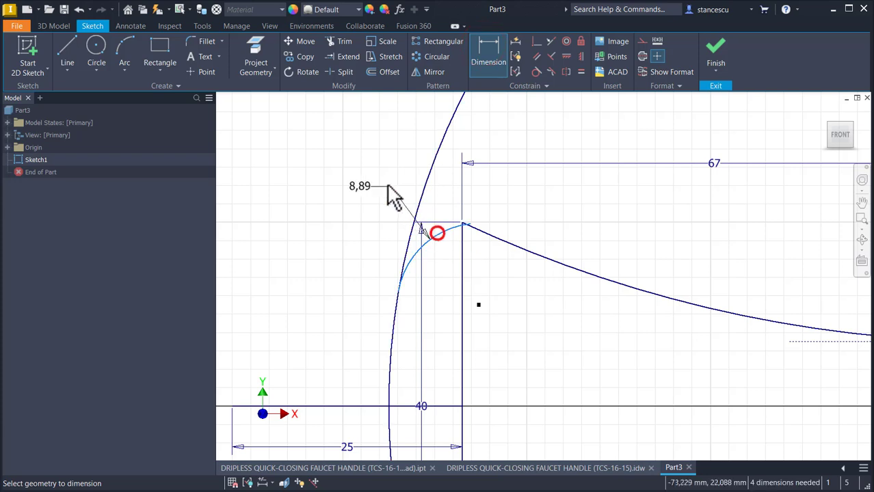
pyautogui.click(385, 183)
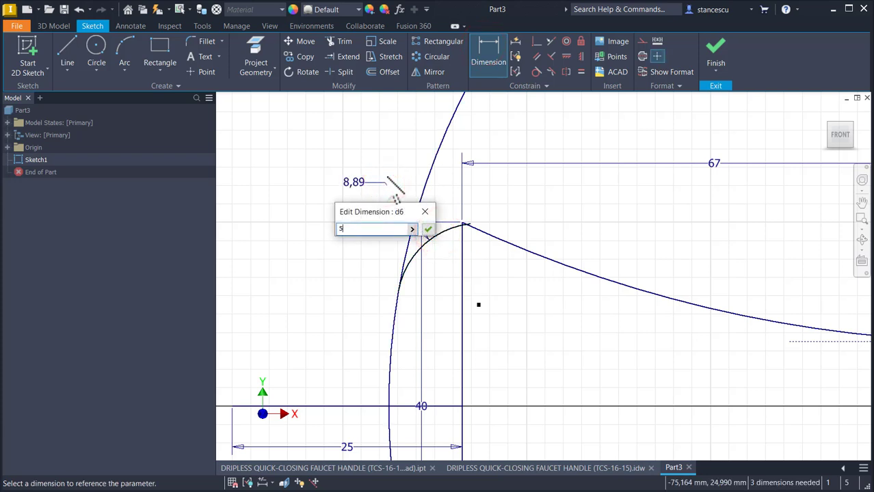
pyautogui.write('5')
pyautogui.press('Return')
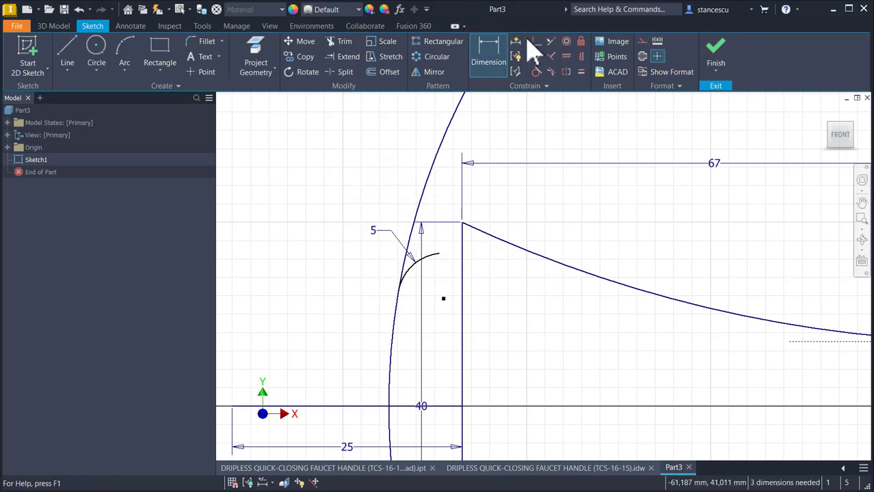
# Step: Make the free end of the 5 mm radius arc coincident with the vertical line's upper endpoint
pyautogui.click(539, 41)
pyautogui.click(463, 245)
pyautogui.click(432, 258)
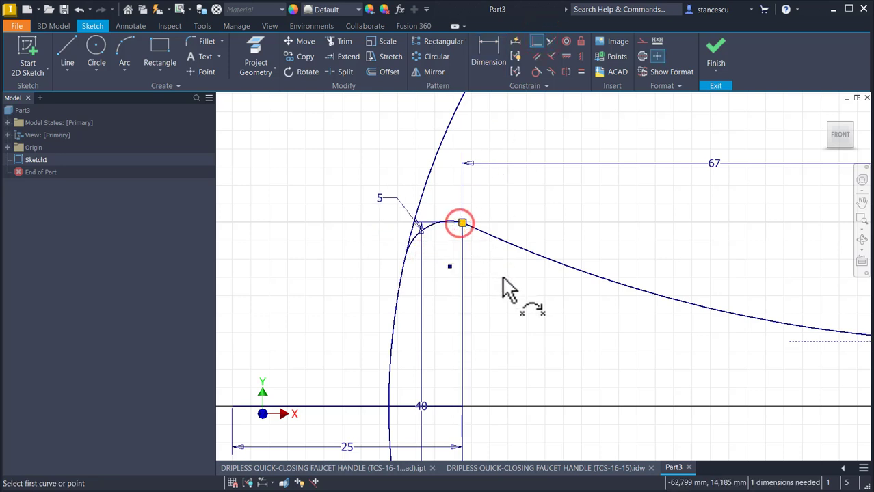
pyautogui.press('Escape')
# Step: Convert the vertical line and the horizontal centre line at the arm's wide end to construction geometry
pyautogui.moveTo(450, 287); pyautogui.dragTo(439, 289)
pyautogui.moveTo(483, 329)
pyautogui.mouseDown()
pyautogui.moveTo(453, 433)
pyautogui.moveTo(472, 400)
pyautogui.mouseUp()
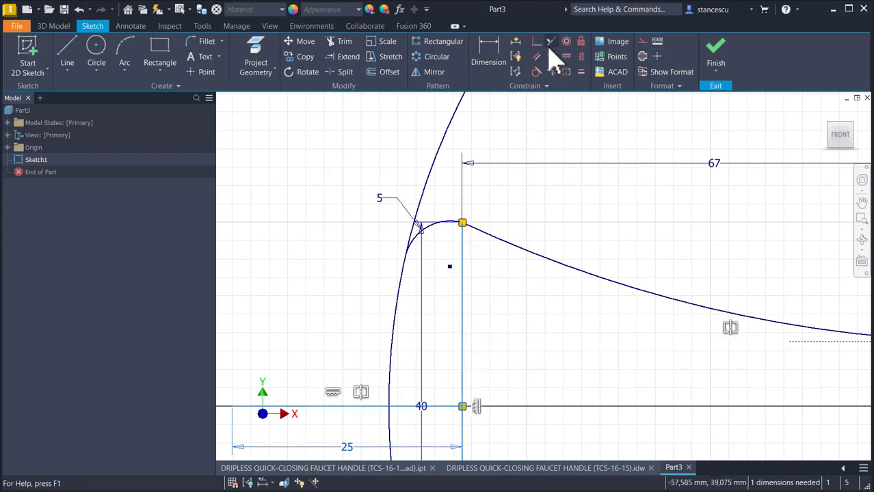
pyautogui.click(643, 40)
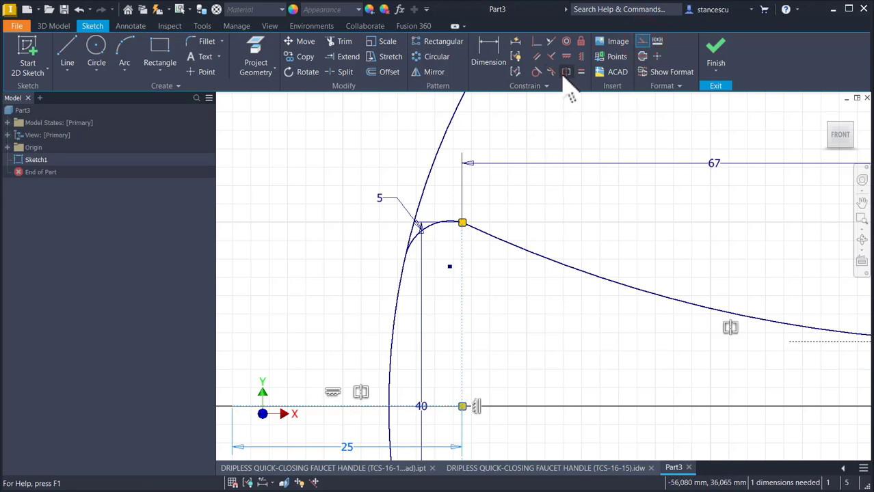
# Step: Mirror the 5 mm radius arc about the horizontal construction line
pyautogui.click(431, 74)
pyautogui.click(433, 223)
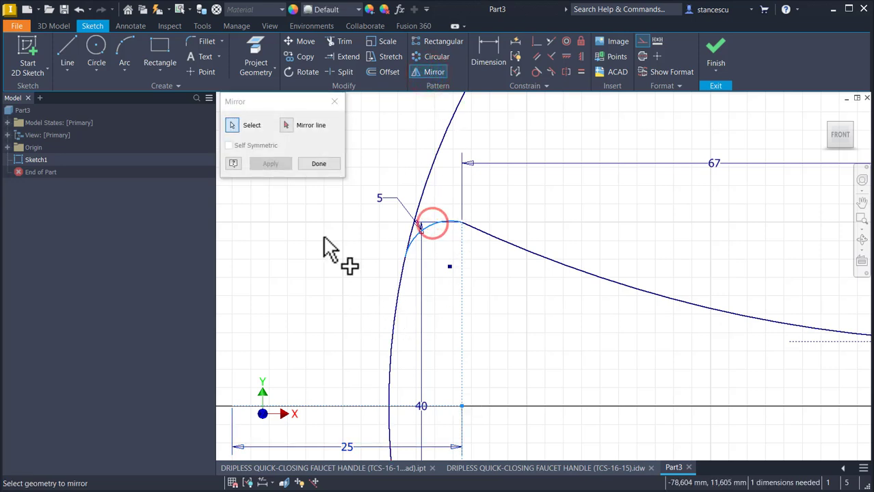
pyautogui.click(286, 125)
pyautogui.click(303, 408)
pyautogui.click(268, 164)
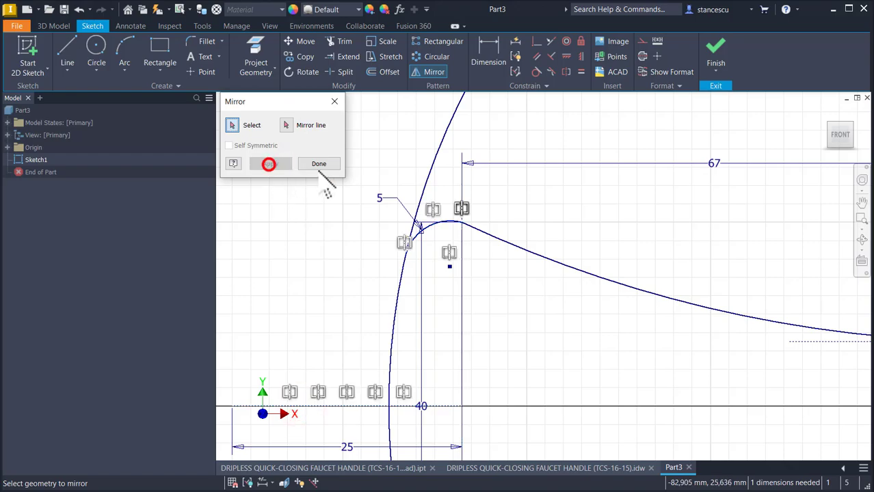
pyautogui.click(326, 164)
# Step: Trim the 75 mm radius circle, keeping only the portion between the two 5 mm corner arcs
pyautogui.press('Home')
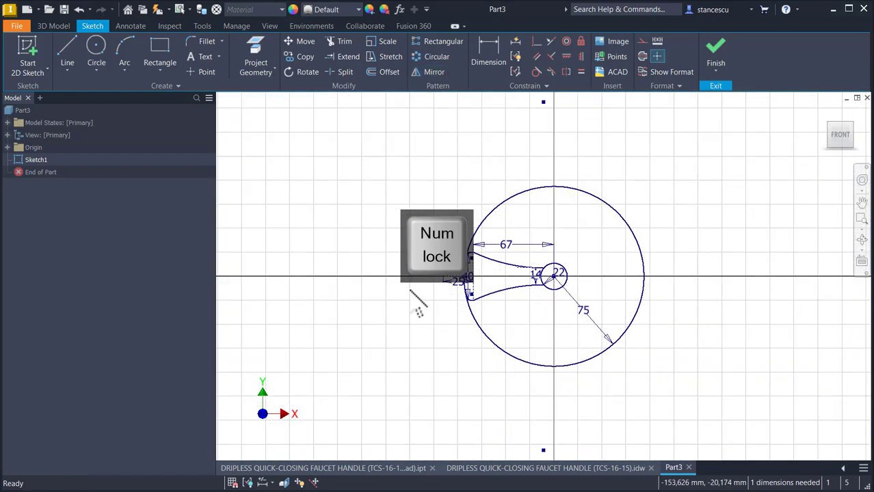
pyautogui.scroll(5, 502, 287)
pyautogui.scroll(-2, 503, 287)
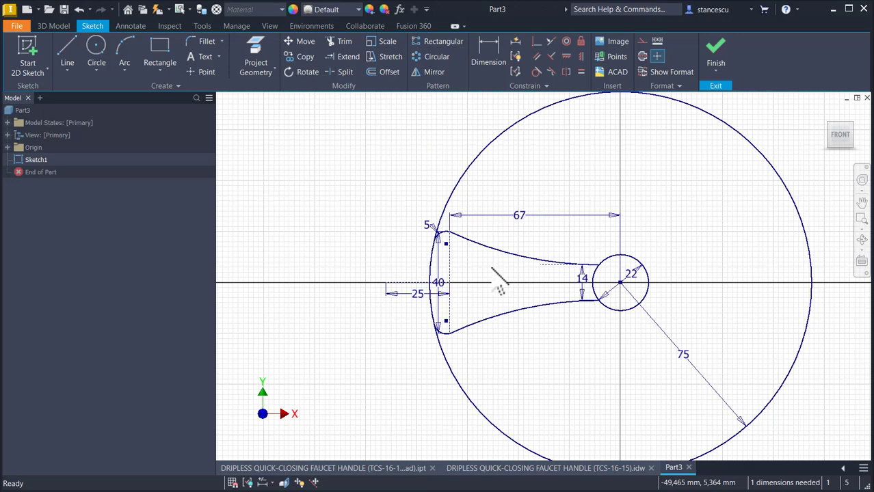
pyautogui.click(342, 41)
pyautogui.click(441, 211)
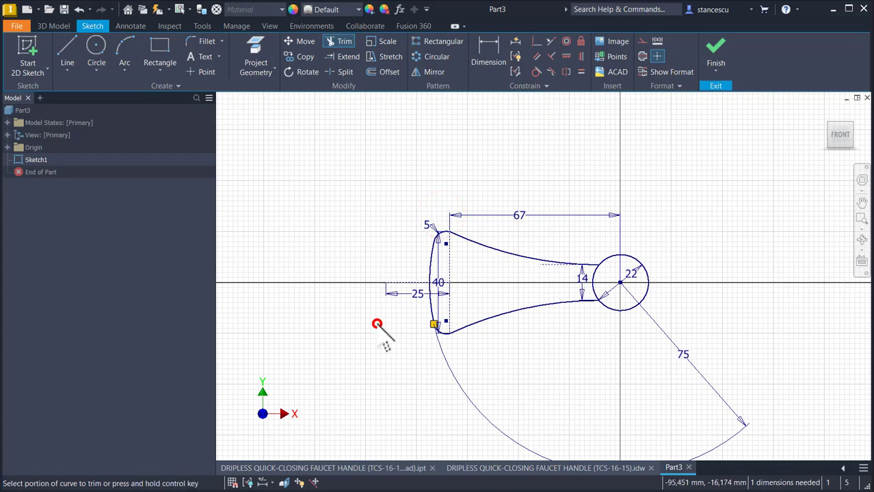
pyautogui.press('Escape')
# Step: Reposition the 75 mm radius dimension just below the arm profile, closer to the trimmed arc
pyautogui.scroll(3, 427, 311)
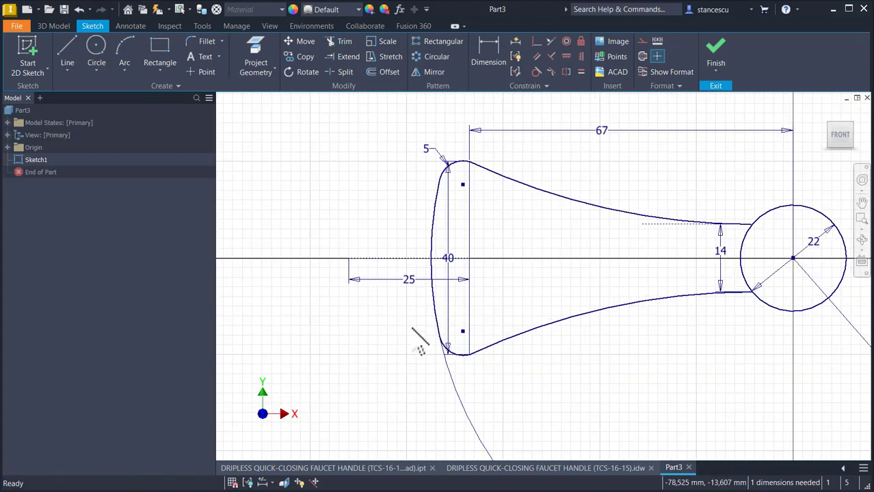
pyautogui.scroll(-4, 419, 345)
pyautogui.press('Escape')
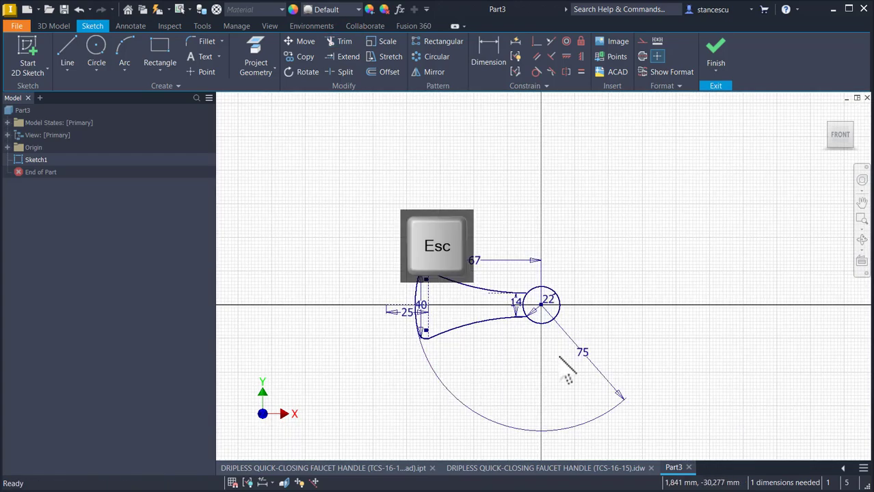
pyautogui.moveTo(583, 363); pyautogui.dragTo(489, 337)
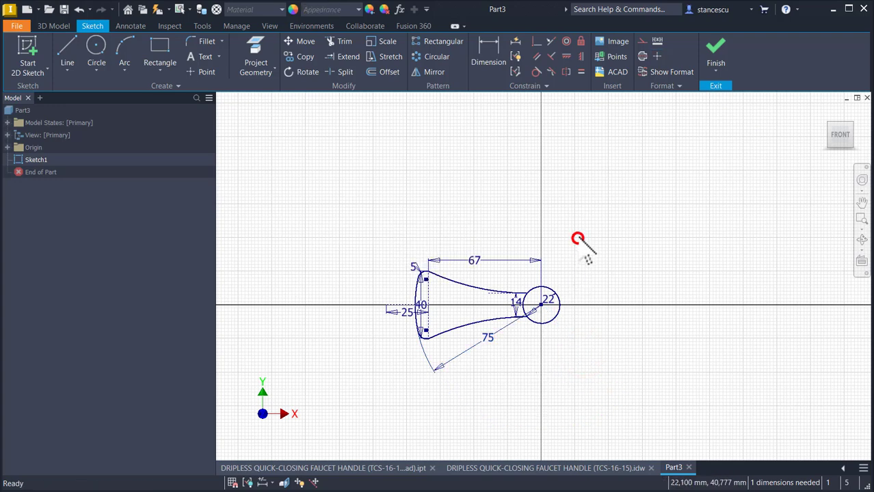
pyautogui.scroll(3, 410, 349)
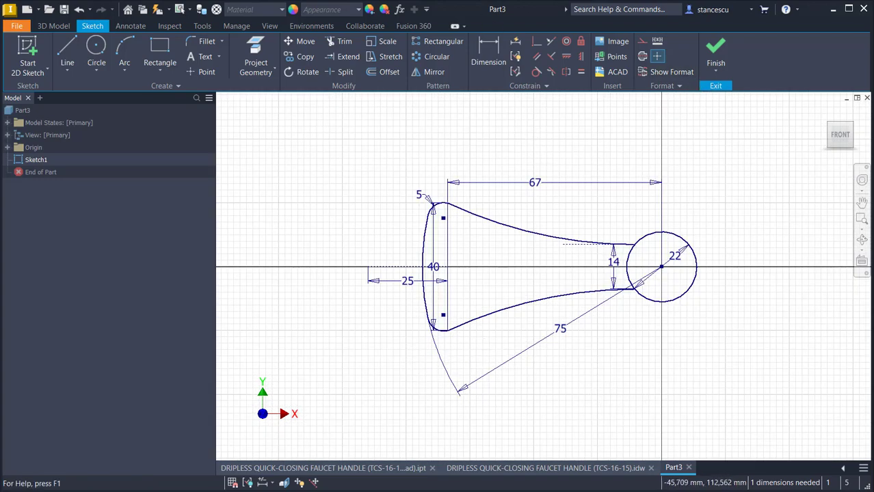
# Step: Compare the Part 4 and Part 5 views in the handle drawing for the grip's radii and centre points, and return to the new part
pyautogui.click(564, 469)
pyautogui.scroll(3, 510, 400)
pyautogui.moveTo(509, 401)
pyautogui.mouseDown(button='middle')
pyautogui.moveTo(485, 299)
pyautogui.moveTo(403, 414)
pyautogui.moveTo(412, 419)
pyautogui.mouseUp(button='middle')
pyautogui.moveTo(465, 273); pyautogui.dragTo(490, 443, button='middle')
pyautogui.moveTo(490, 177); pyautogui.dragTo(528, 367, button='middle')
pyautogui.moveTo(523, 297)
pyautogui.mouseDown(button='middle')
pyautogui.moveTo(501, 347)
pyautogui.moveTo(474, 347)
pyautogui.mouseUp(button='middle')
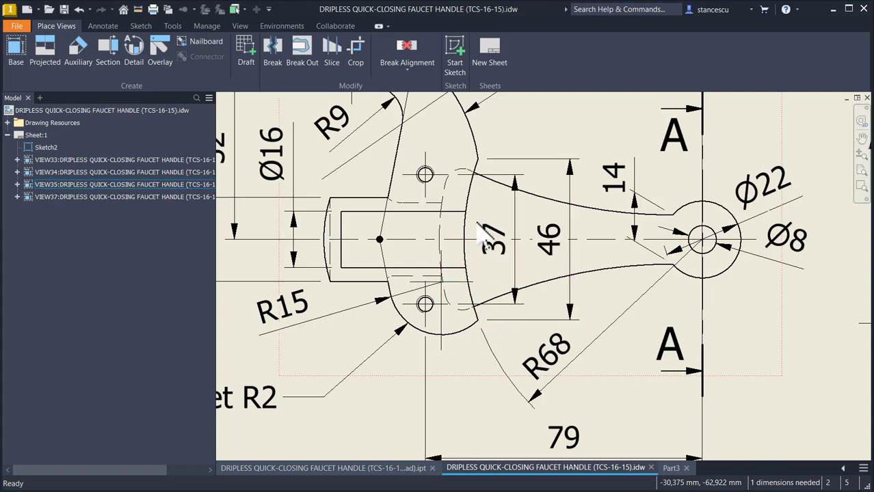
pyautogui.scroll(-2, 458, 264)
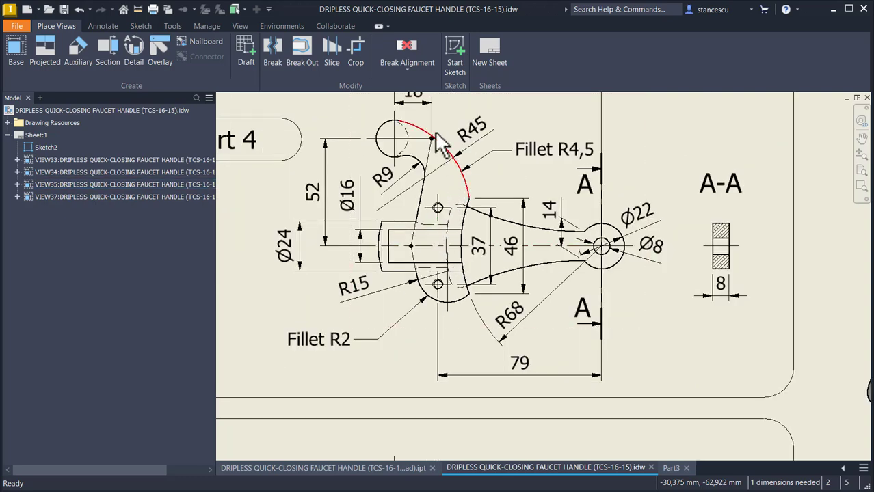
pyautogui.moveTo(375, 151); pyautogui.dragTo(376, 191, button='middle')
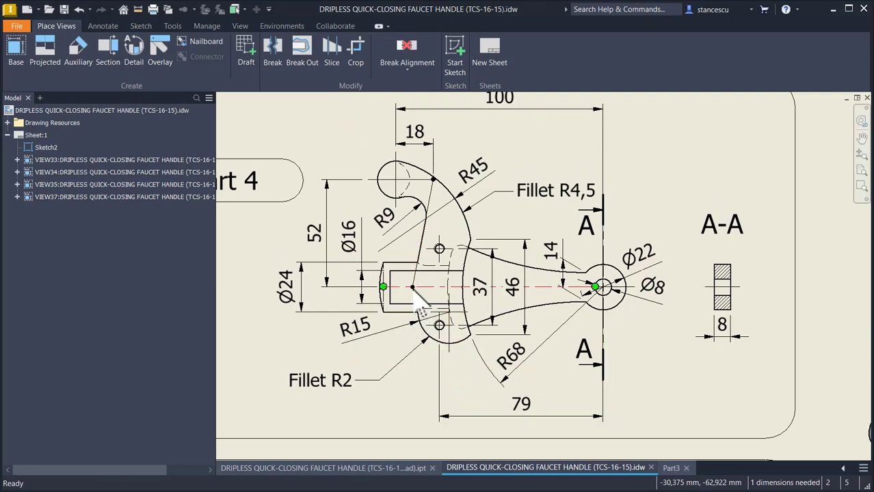
pyautogui.moveTo(458, 320); pyautogui.dragTo(468, 159, button='middle')
pyautogui.moveTo(481, 328); pyautogui.dragTo(483, 227, button='middle')
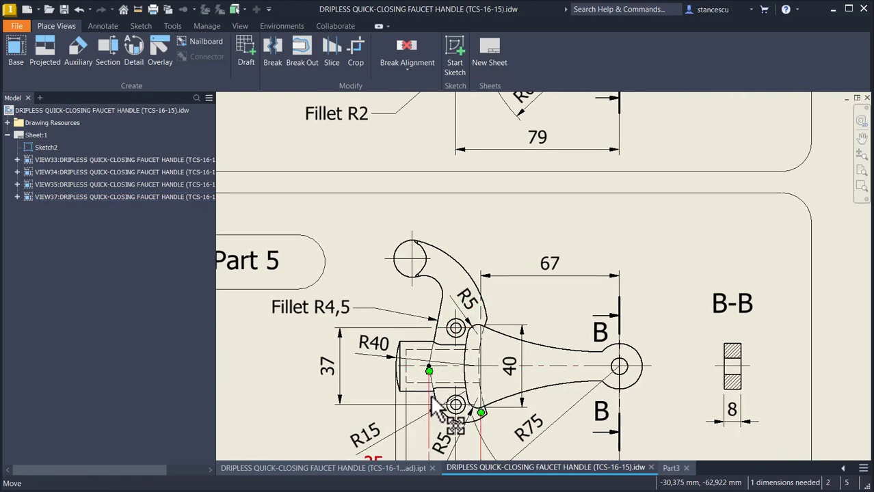
pyautogui.moveTo(438, 384); pyautogui.dragTo(439, 292, button='middle')
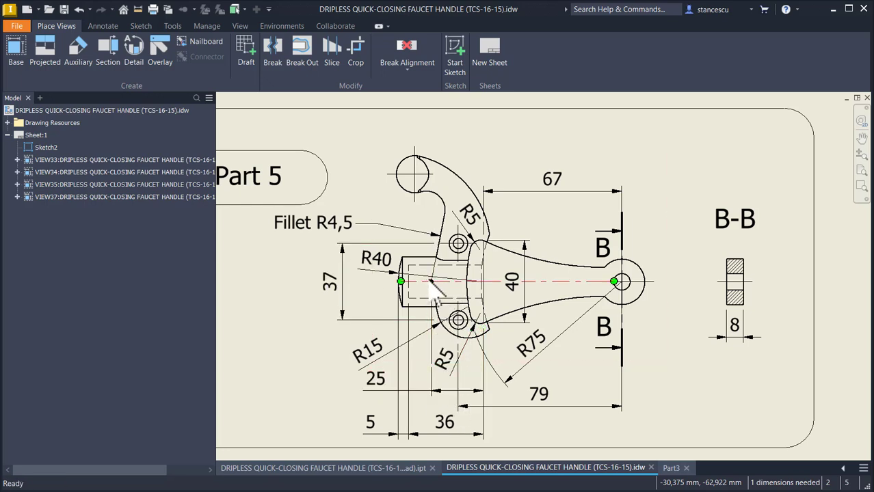
pyautogui.moveTo(503, 219)
pyautogui.mouseDown(button='middle')
pyautogui.moveTo(489, 424)
pyautogui.moveTo(505, 286)
pyautogui.moveTo(502, 313)
pyautogui.mouseUp(button='middle')
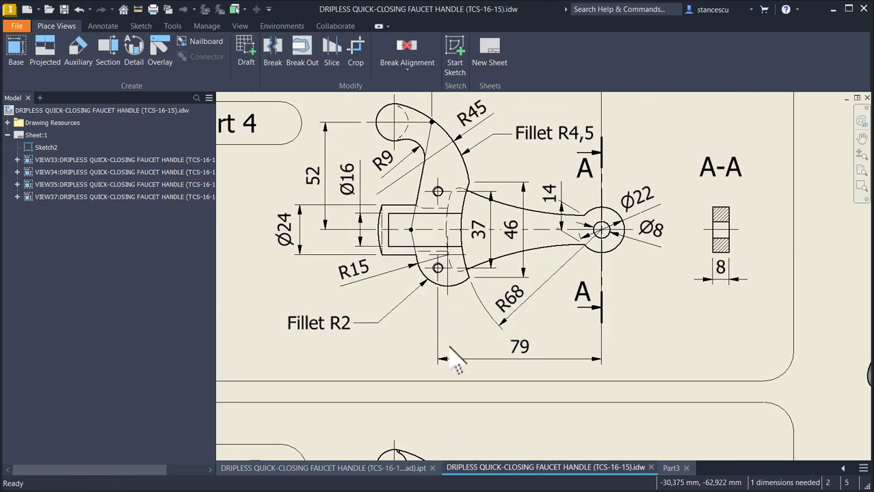
pyautogui.click(552, 301)
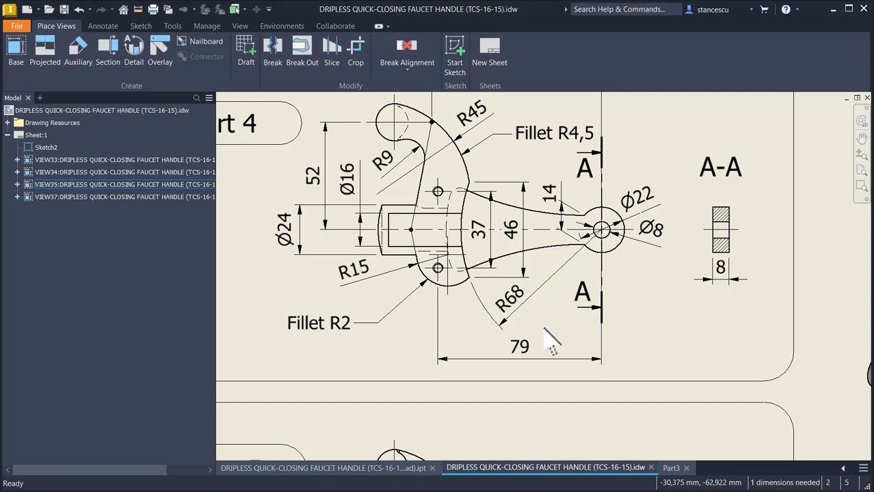
pyautogui.click(670, 469)
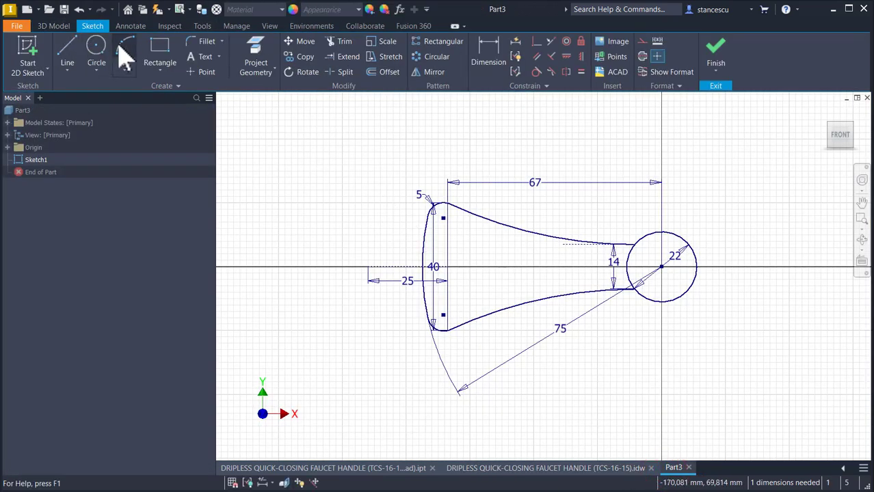
# Step: Draw a circle of 68 mm radius centred on the origin
pyautogui.click(96, 52)
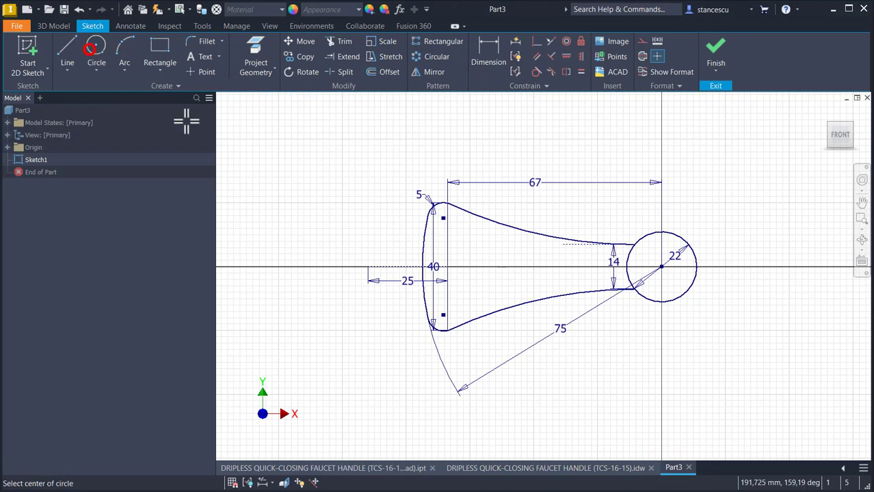
pyautogui.click(660, 267)
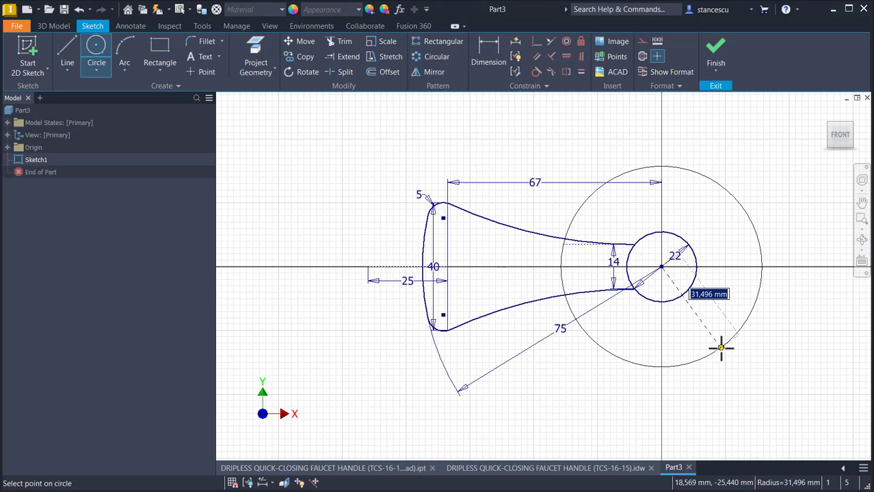
pyautogui.press('Return')
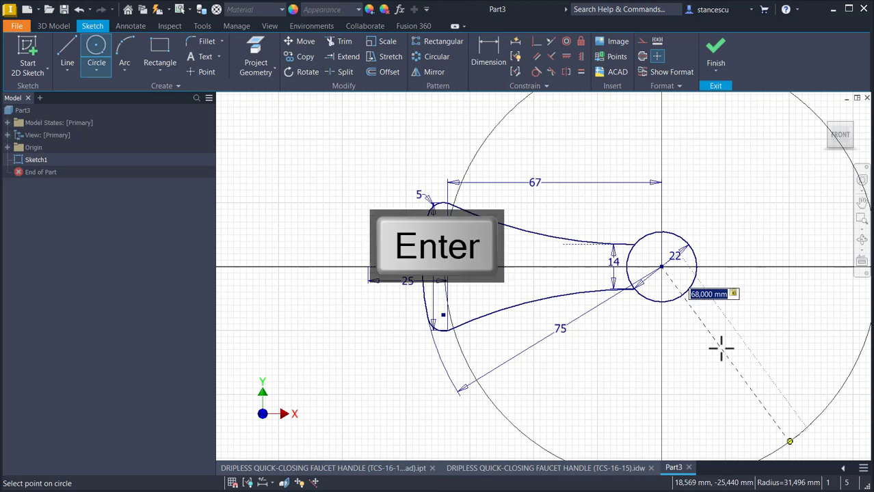
# Step: Draw a vertical construction line about 61 mm long between two points on the 68 mm radius circle, crossing the arm's wide end
pyautogui.click(68, 49)
pyautogui.click(467, 170)
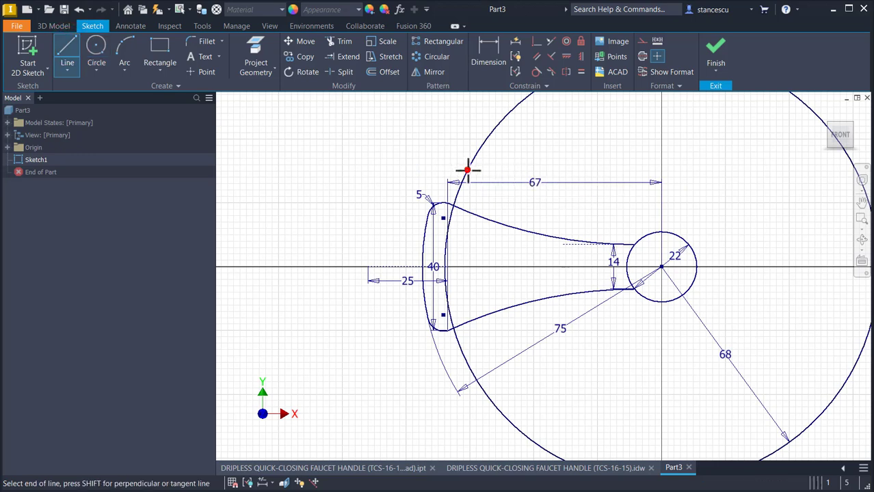
pyautogui.doubleClick(466, 364)
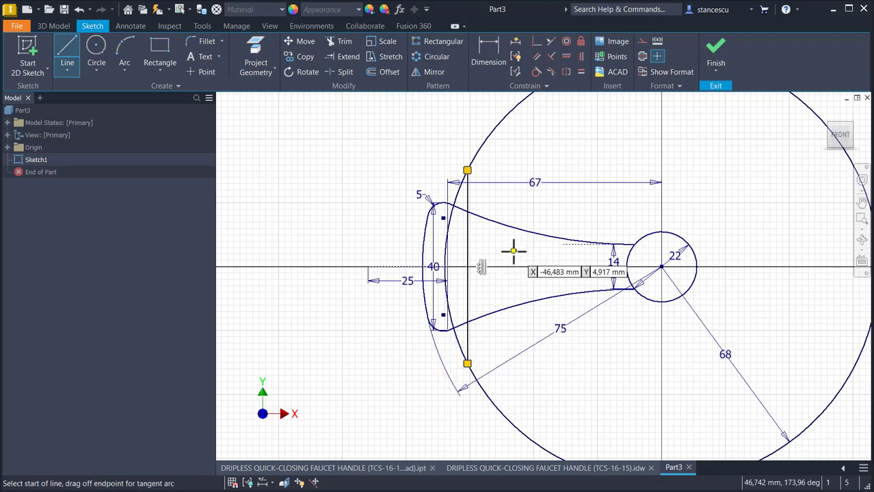
pyautogui.press('Escape')
pyautogui.click(468, 242)
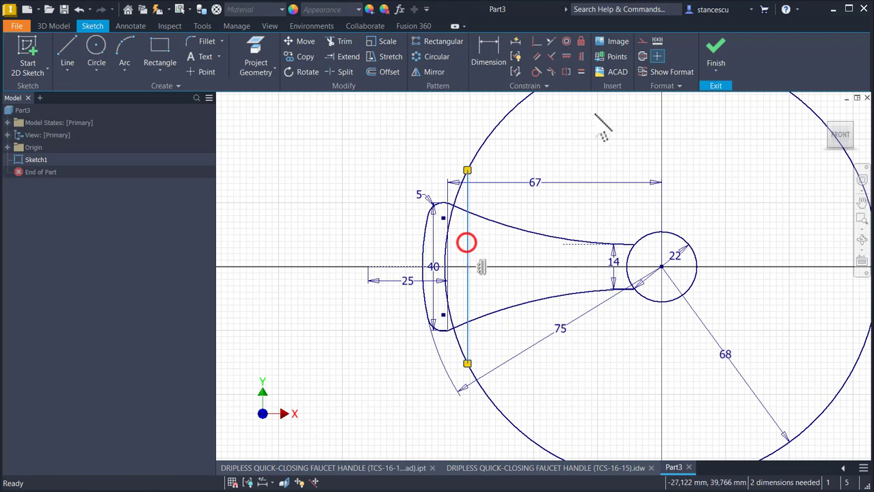
pyautogui.click(642, 41)
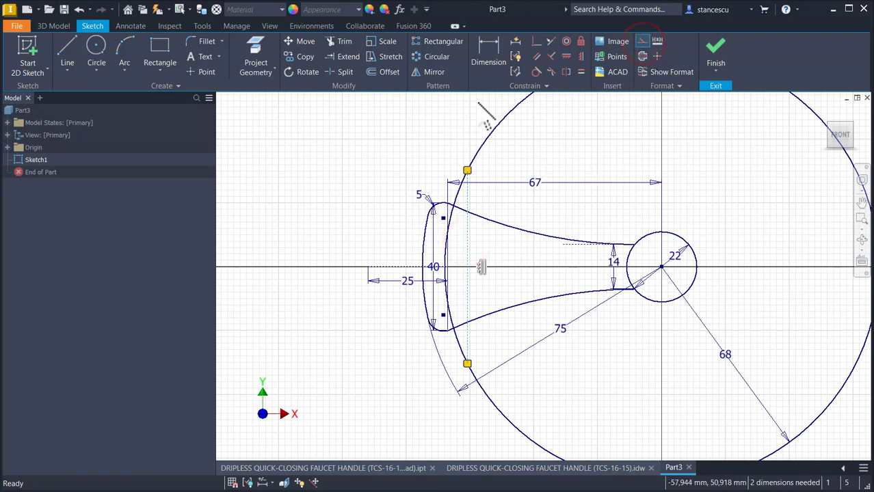
# Step: Trim the 68 mm radius circle to the arc between the vertical construction line's ends, and set that line's length to 46 mm
pyautogui.click(345, 42)
pyautogui.click(484, 145)
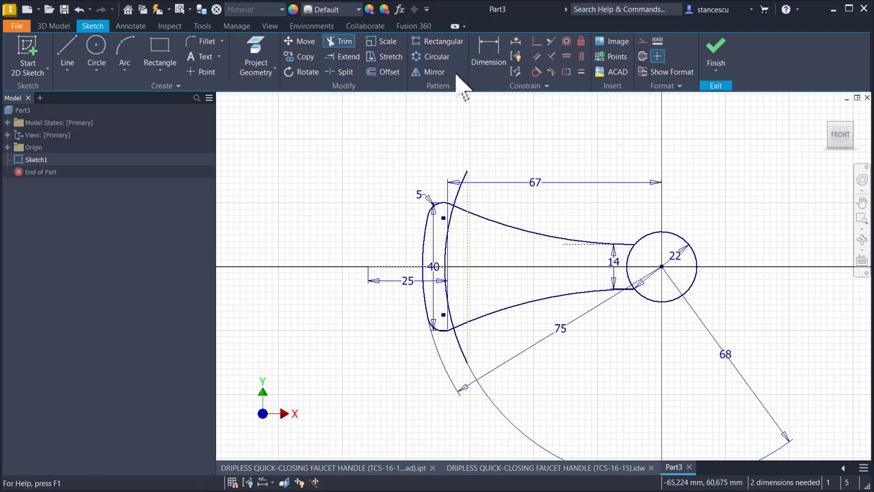
pyautogui.click(489, 56)
pyautogui.click(465, 247)
pyautogui.click(476, 248)
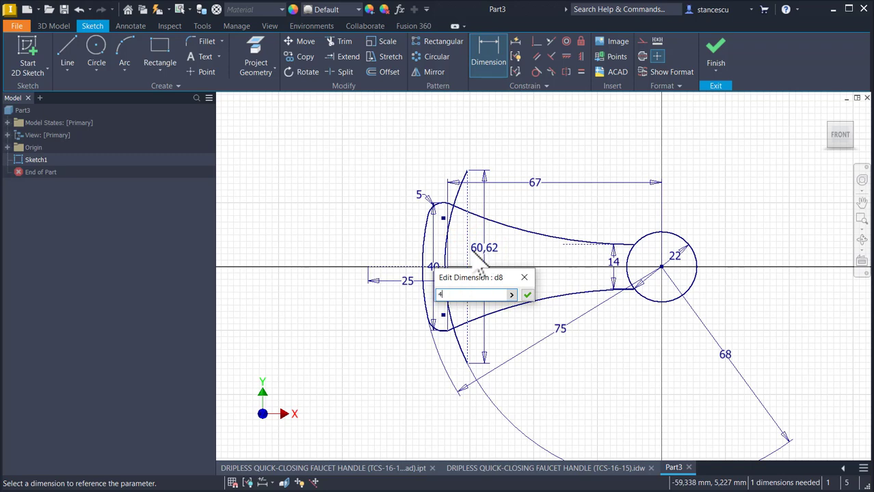
pyautogui.press('Return')
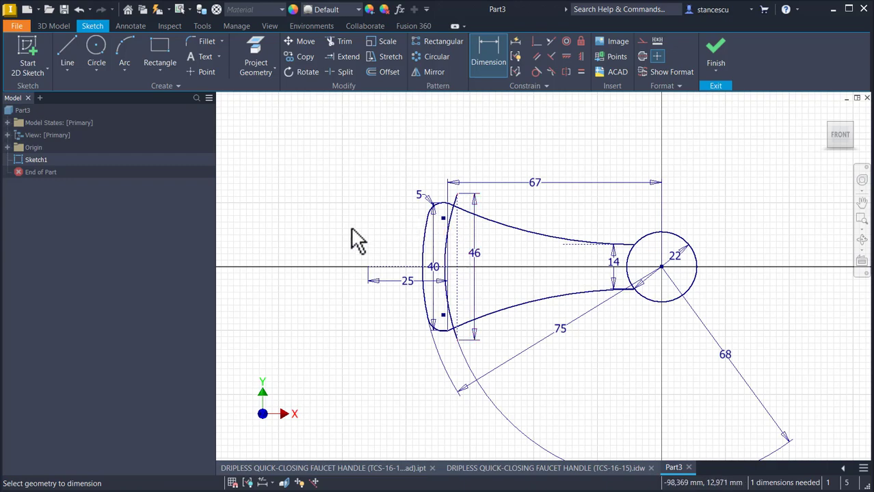
# Step: Draw a three-point arc of about 43 mm radius from the upper end of the 46 mm construction line, curving up and outward
pyautogui.moveTo(381, 219)
pyautogui.mouseDown(button='middle')
pyautogui.moveTo(395, 259)
pyautogui.moveTo(395, 301)
pyautogui.mouseUp(button='middle')
pyautogui.click(124, 52)
pyautogui.click(478, 279)
pyautogui.click(407, 149)
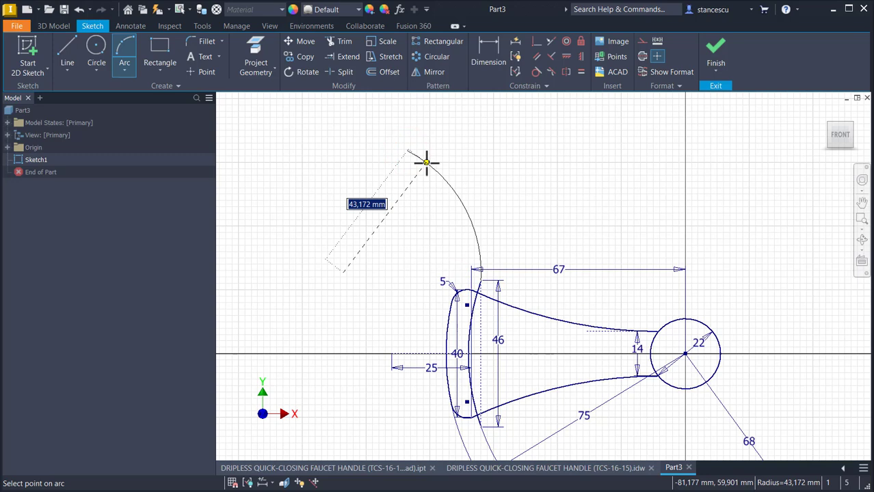
pyautogui.click(426, 162)
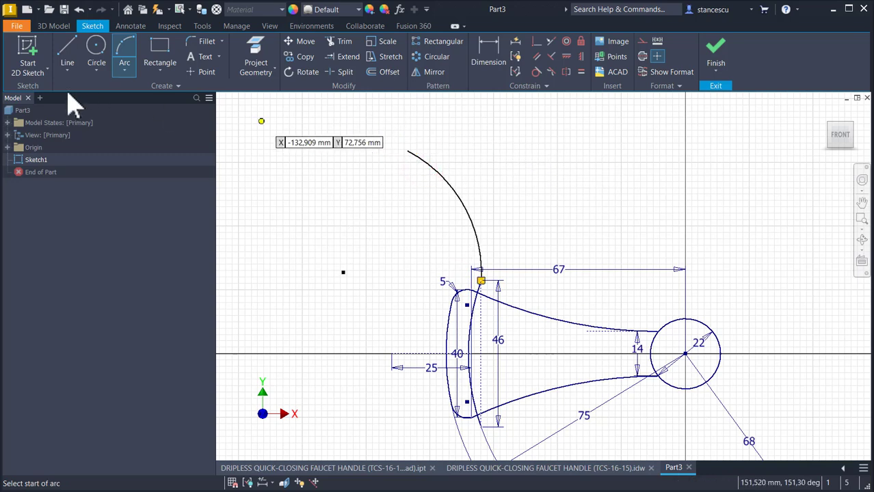
# Step: Draw a circle of 9 mm radius near the free end of the new arc
pyautogui.click(96, 63)
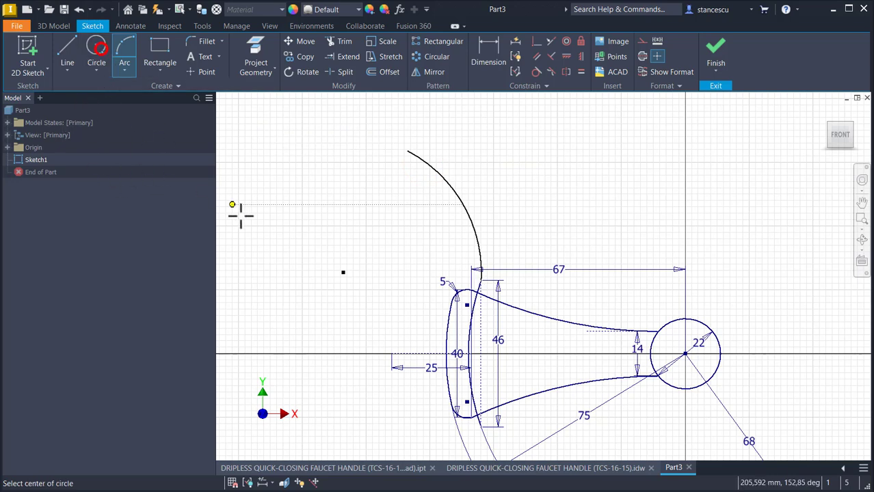
pyautogui.click(340, 171)
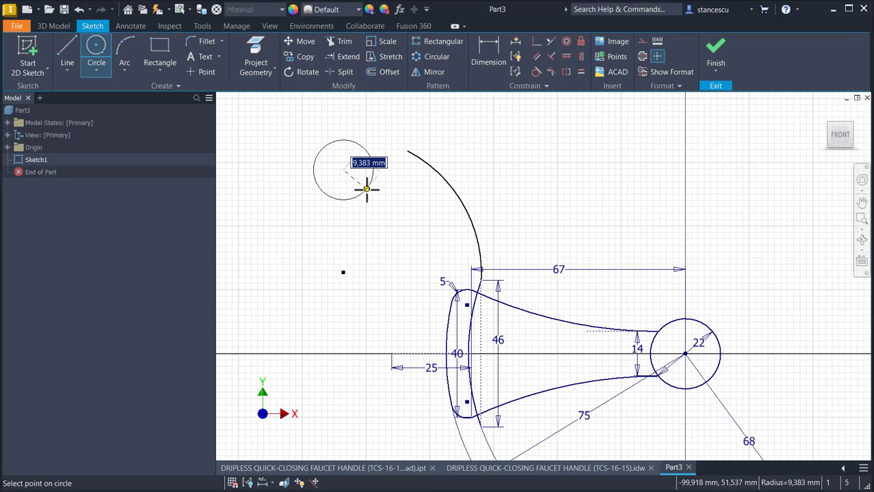
pyautogui.write('9')
pyautogui.press('Return')
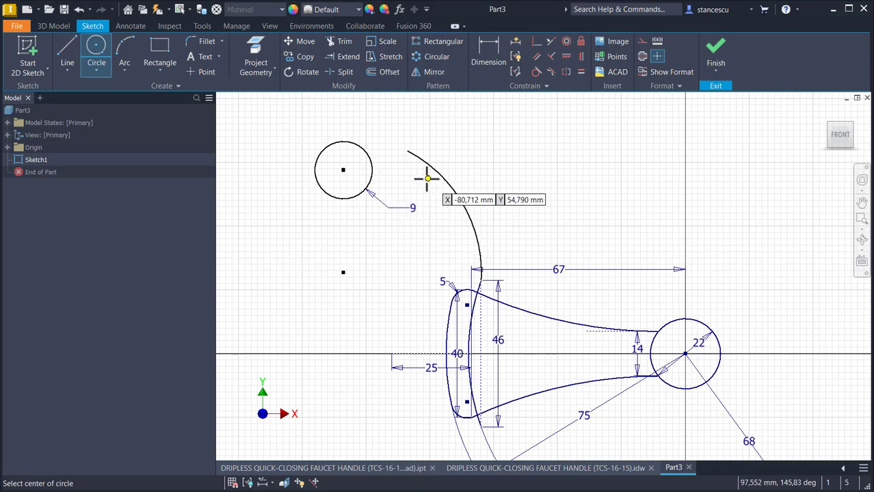
# Step: Dimension the 9 mm radius circle's centre 100 mm horizontally and 52 mm vertically from the origin
pyautogui.press('d')
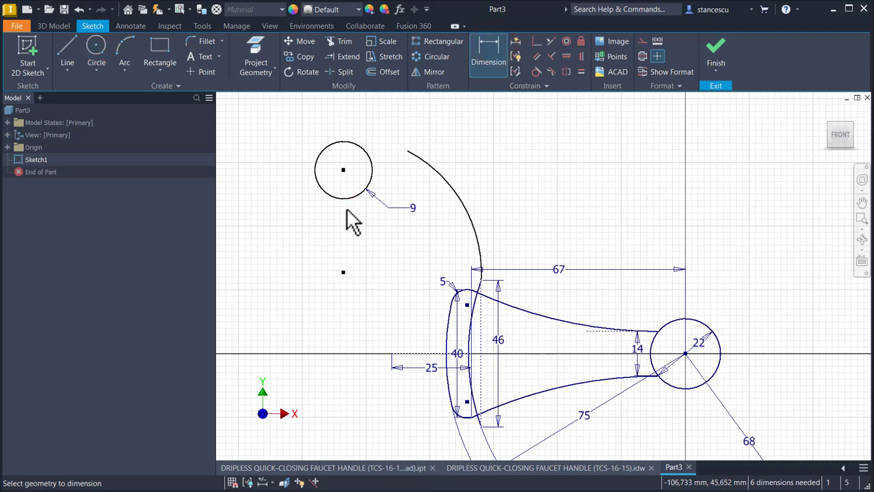
pyautogui.click(351, 196)
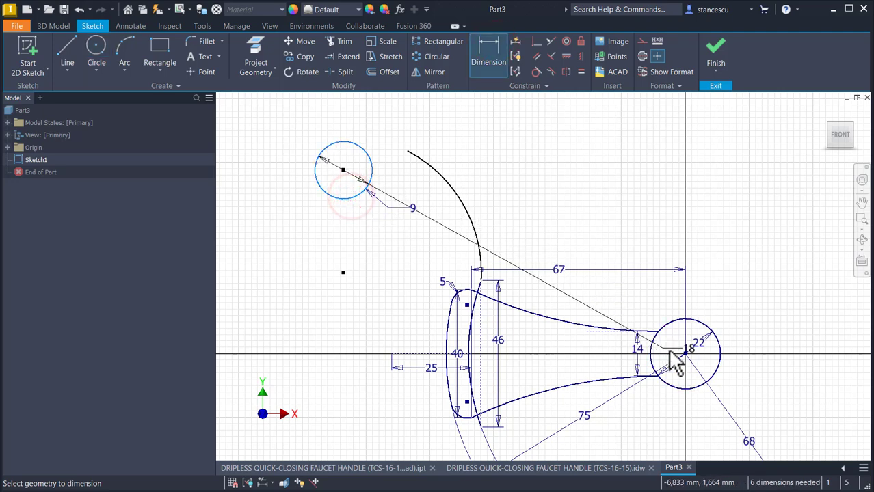
pyautogui.click(683, 356)
pyautogui.click(523, 120)
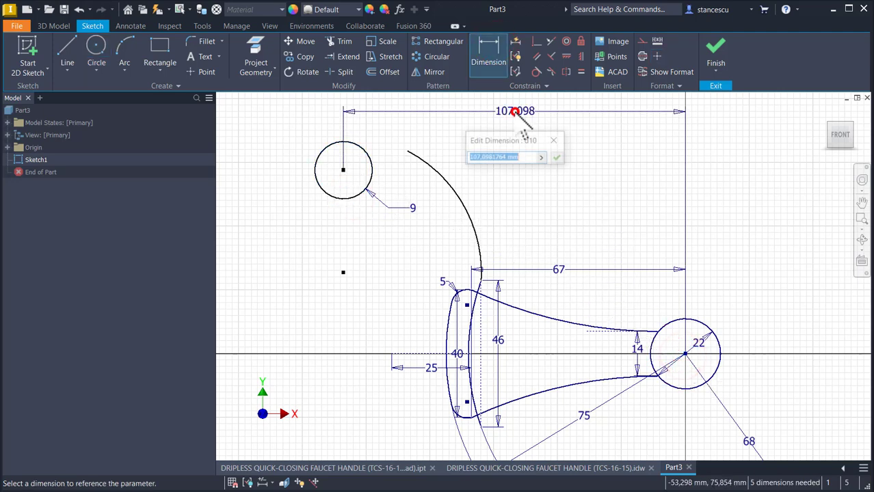
pyautogui.write('100')
pyautogui.press('Return')
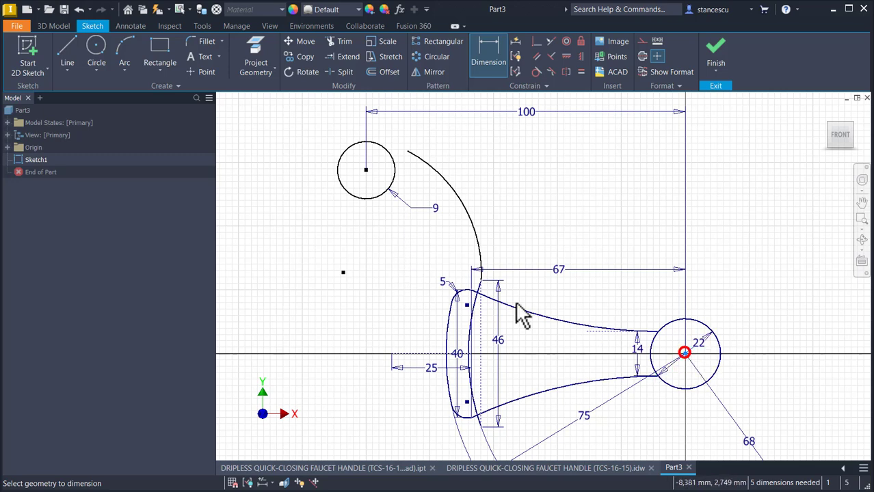
pyautogui.click(366, 171)
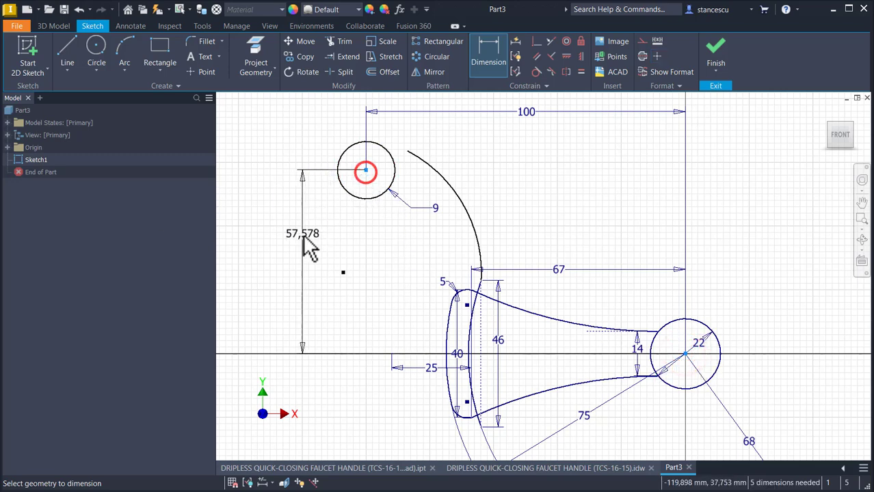
pyautogui.click(289, 244)
pyautogui.write('52')
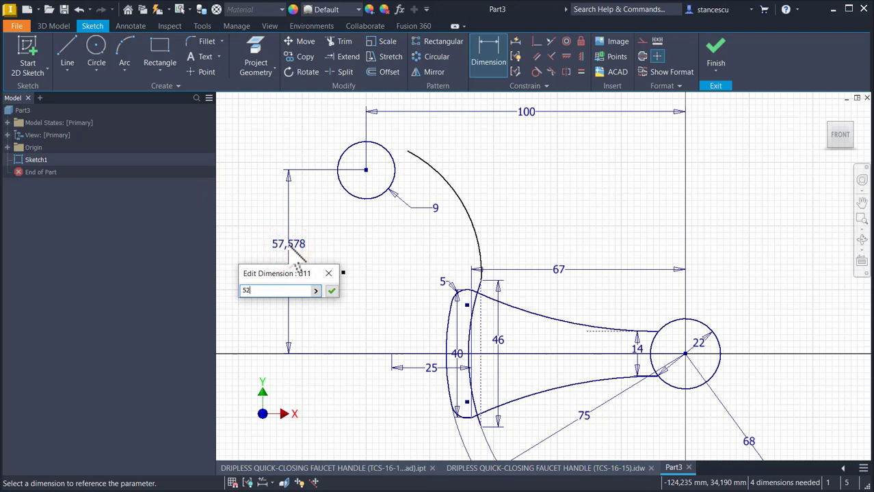
pyautogui.press('Return')
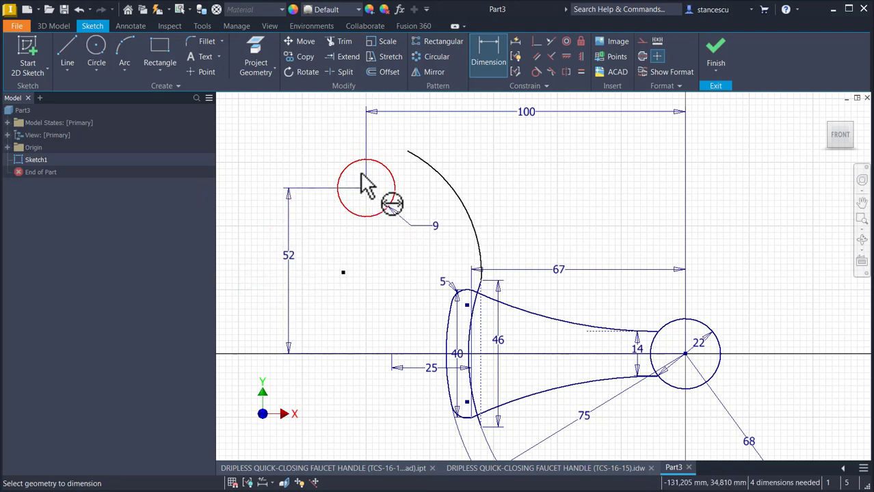
# Step: Constrain the large arc's free end coincident with the 9 mm radius circle, and make the arc tangent to that circle
pyautogui.click(536, 42)
pyautogui.click(408, 151)
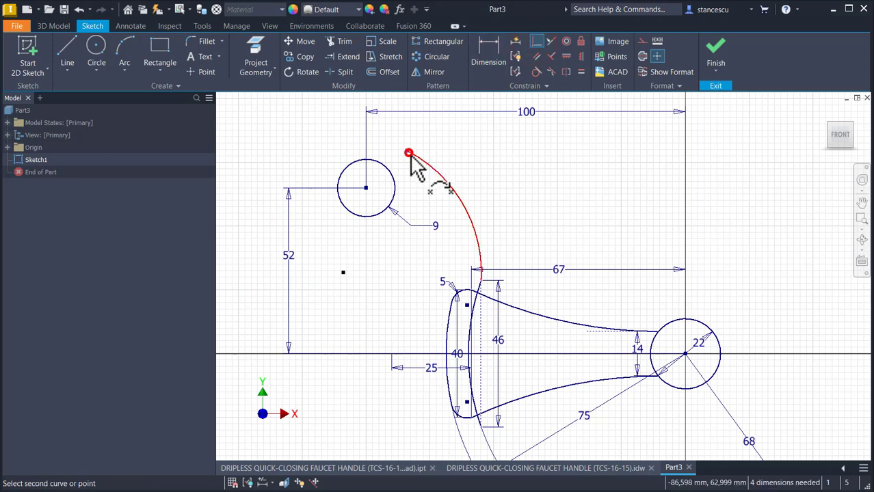
pyautogui.click(382, 170)
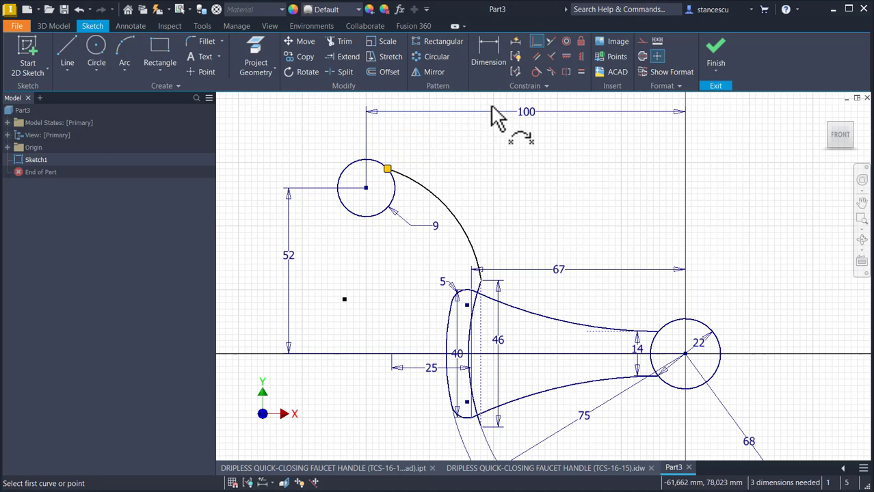
pyautogui.click(536, 71)
pyautogui.click(425, 191)
pyautogui.click(394, 185)
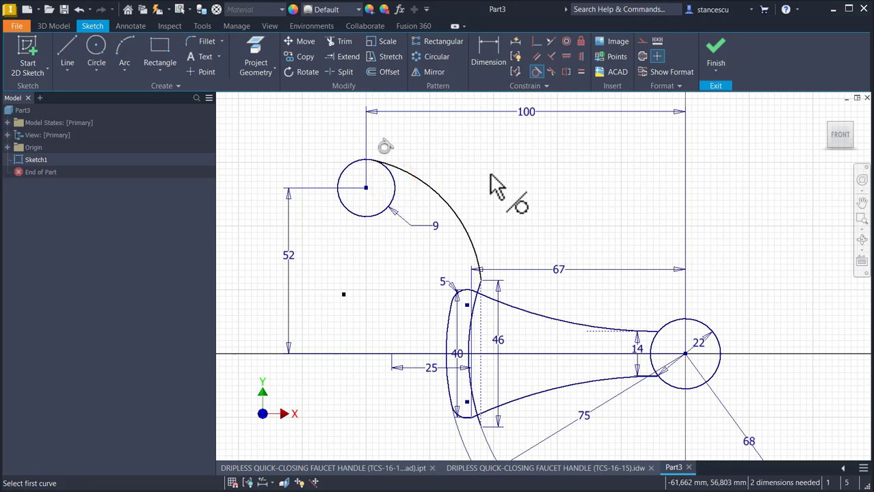
# Step: Draw construction lines from the 9 mm radius circle's centre 18 mm horizontally toward the arm, and on to the outer end of the 25 mm line
pyautogui.click(68, 59)
pyautogui.click(366, 188)
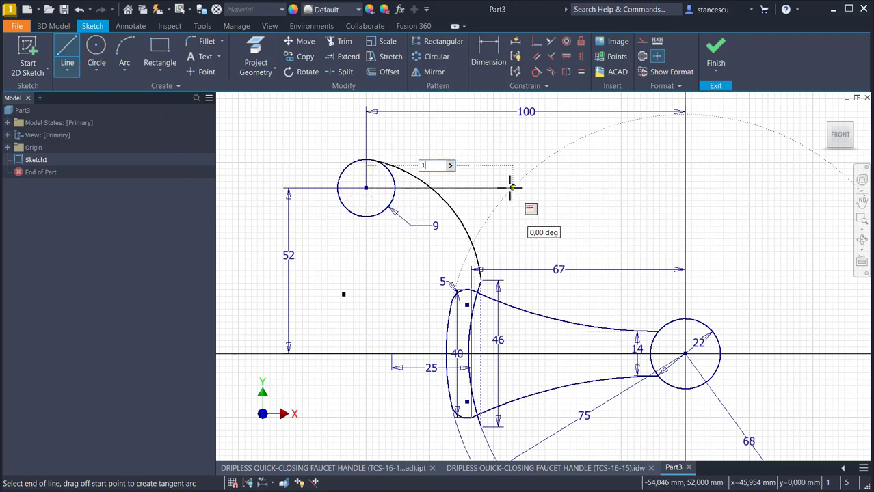
pyautogui.write('18')
pyautogui.press('Return')
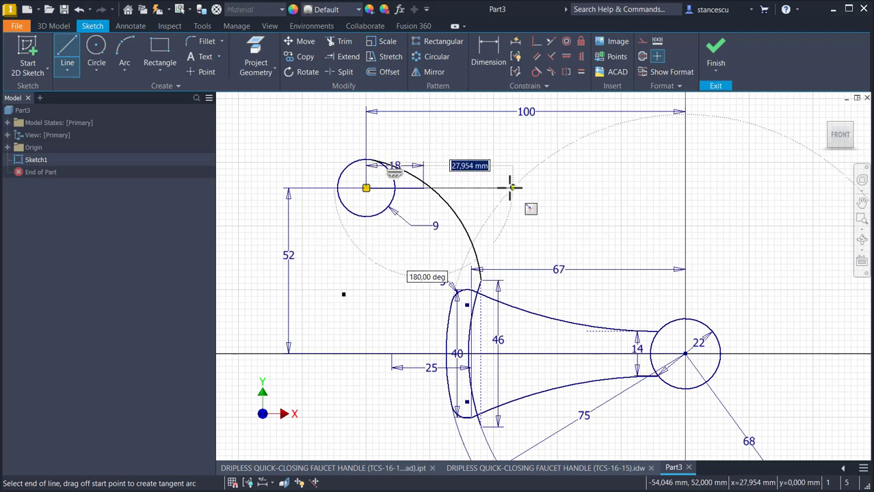
pyautogui.click(392, 354)
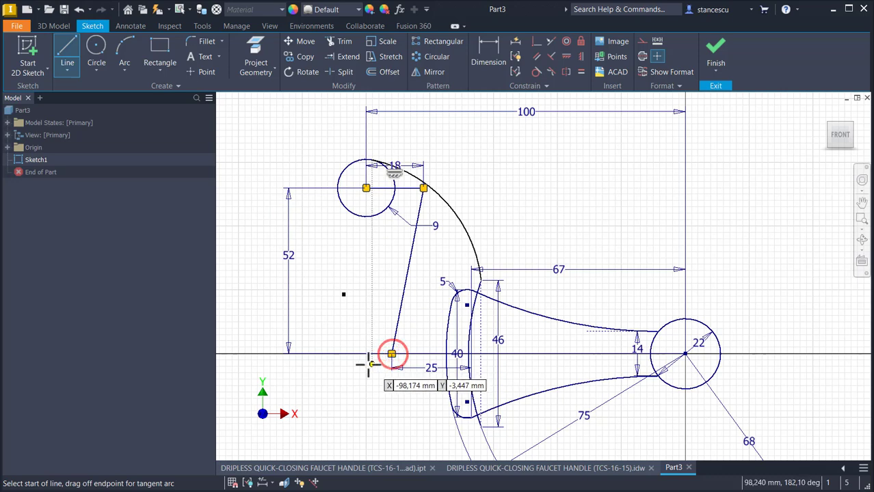
pyautogui.press('Escape')
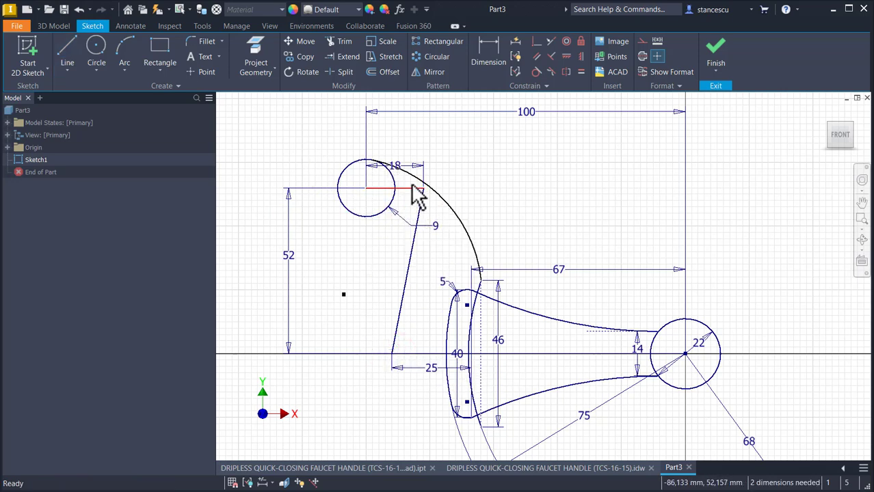
pyautogui.click(407, 277)
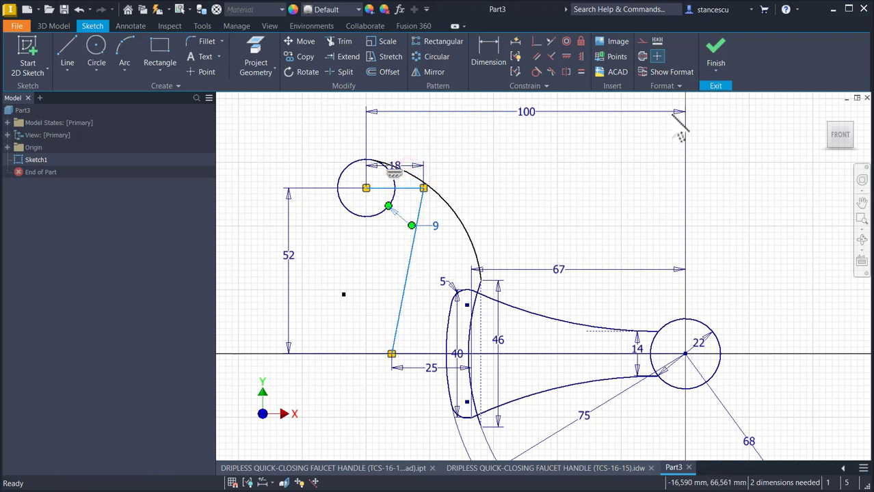
pyautogui.click(644, 56)
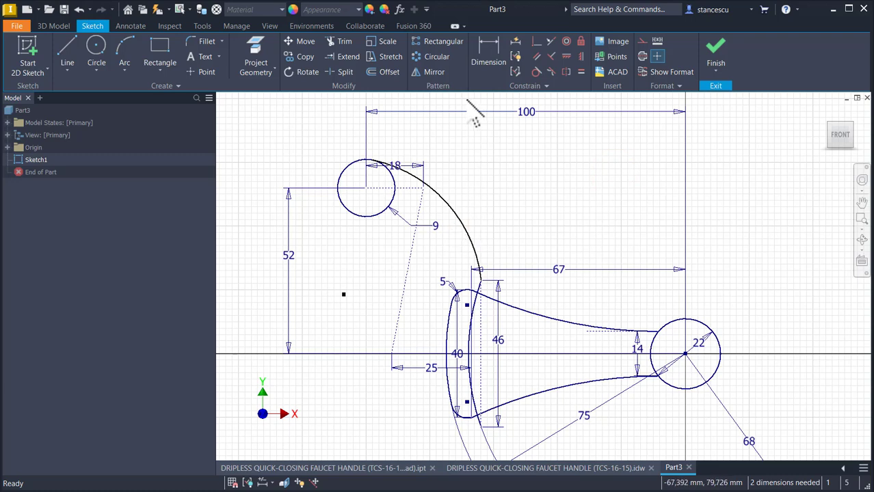
# Step: Set the radius of the large arc tangent to the circle to 45 mm
pyautogui.click(490, 58)
pyautogui.click(457, 214)
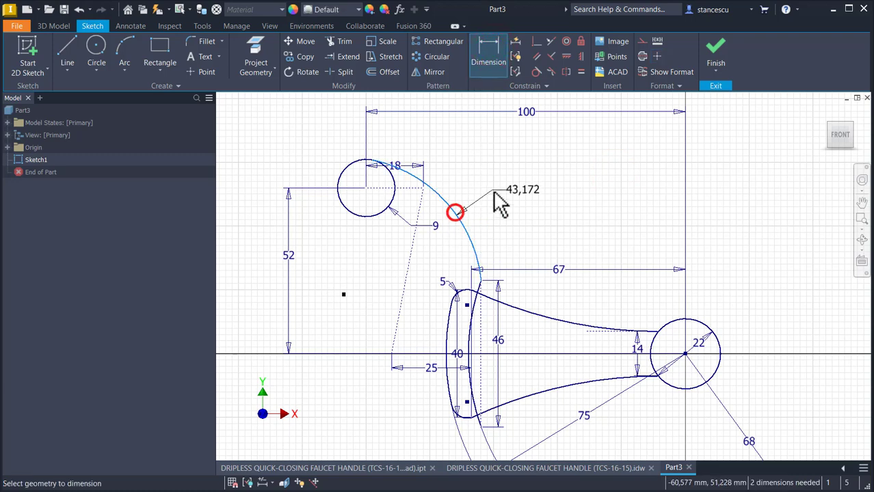
pyautogui.click(494, 193)
pyautogui.press('Return')
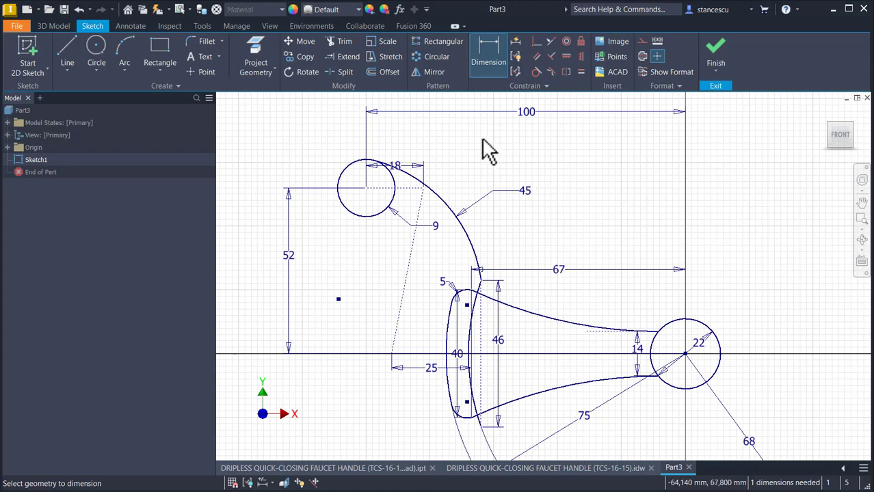
# Step: Apply Auto Dimension to locate the sketch's missing dimension, and remove the automatic dimension again
pyautogui.moveTo(509, 194)
pyautogui.mouseDown(button='middle')
pyautogui.moveTo(513, 158)
pyautogui.moveTo(512, 194)
pyautogui.mouseUp(button='middle')
pyautogui.click(516, 43)
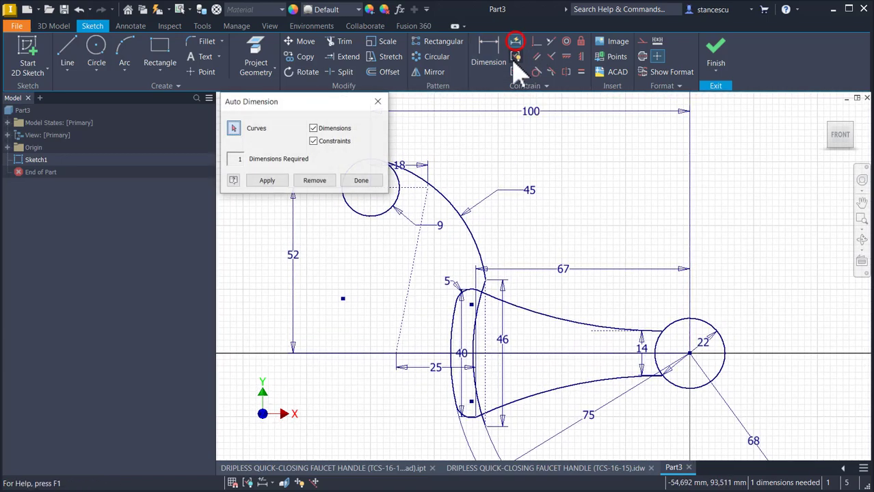
pyautogui.click(268, 180)
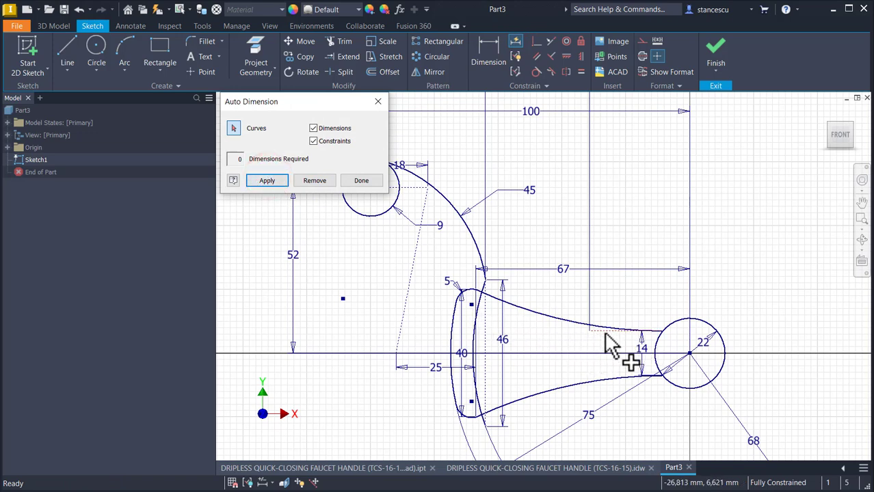
pyautogui.click(327, 181)
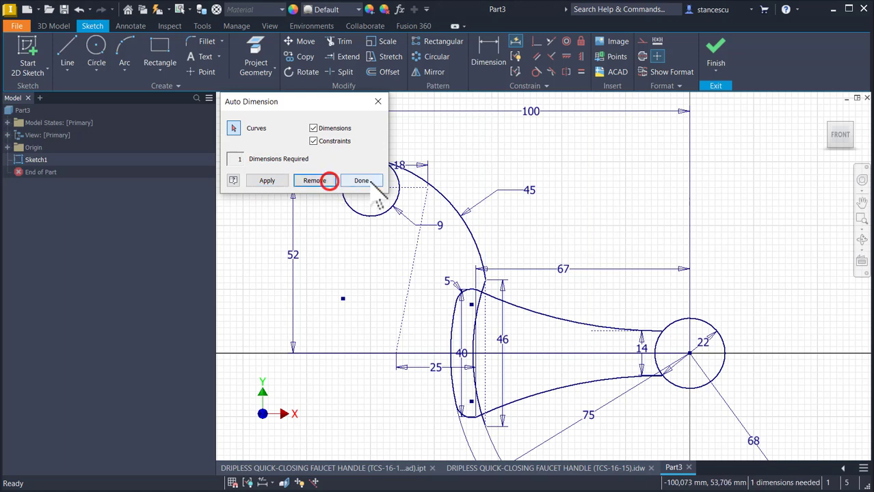
pyautogui.click(366, 182)
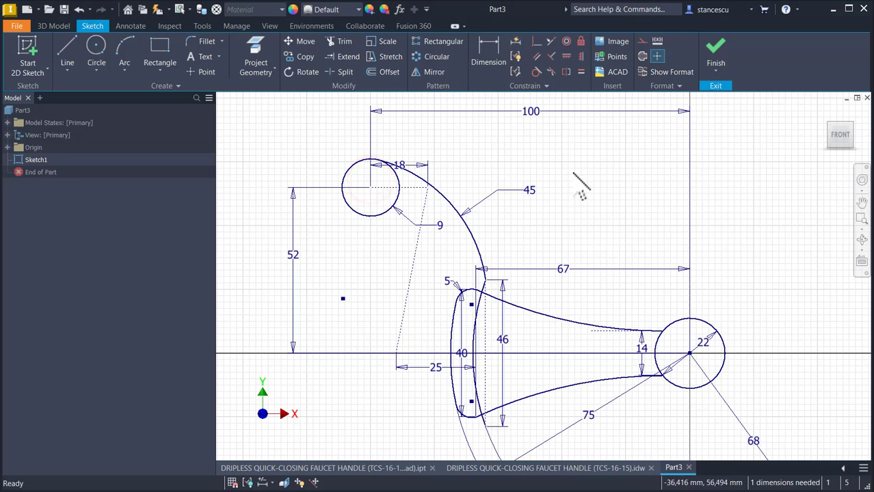
# Step: Extend the horizontal construction line at the arm's narrow end to the vertical 46 mm construction line
pyautogui.click(345, 58)
pyautogui.click(593, 335)
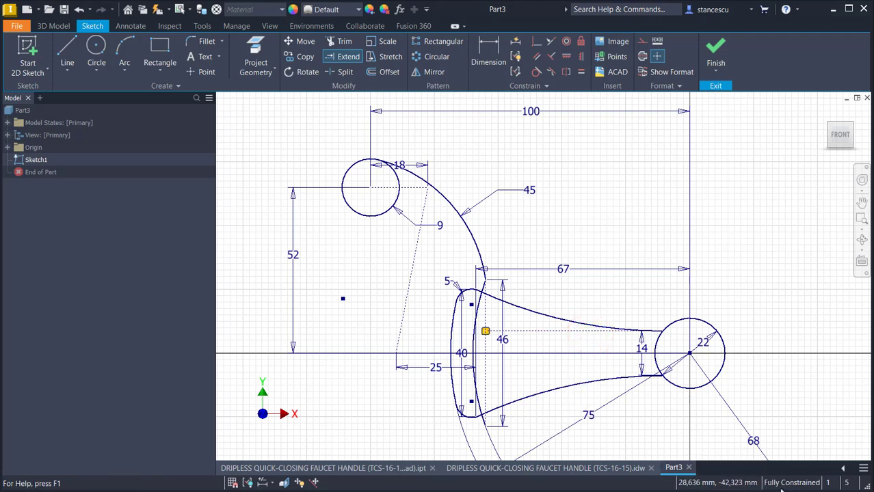
pyautogui.press('Escape')
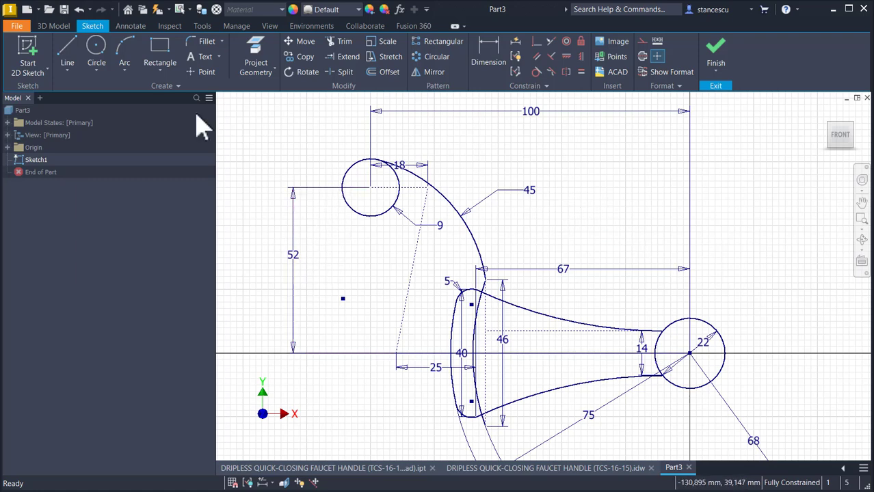
# Step: Draw a second circle of 9 mm radius just below the first, beside the slanted construction line
pyautogui.click(100, 52)
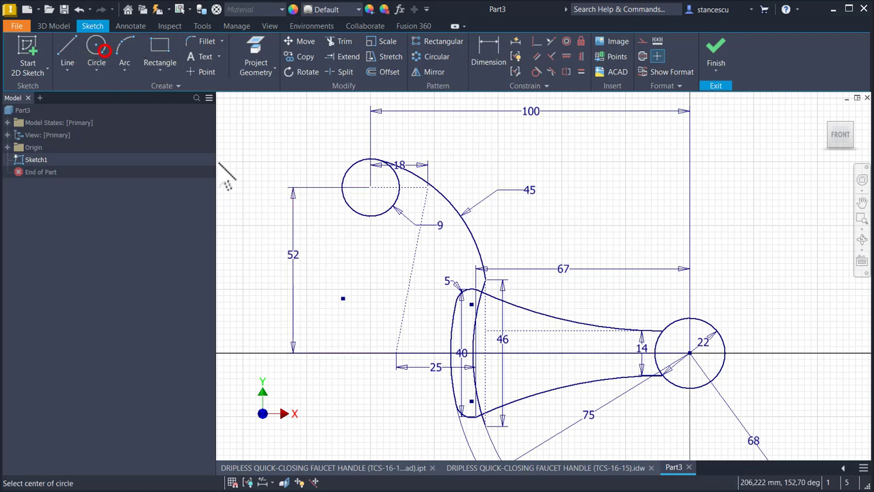
pyautogui.click(376, 253)
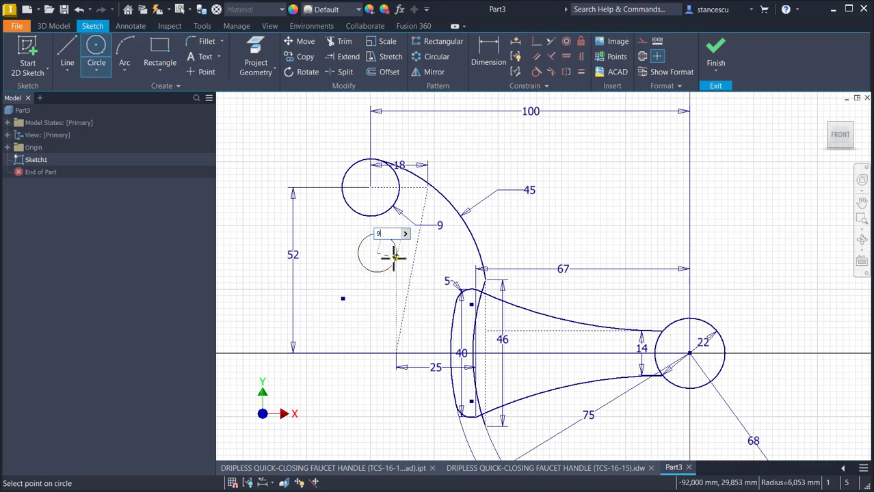
pyautogui.write('9')
pyautogui.press('Return')
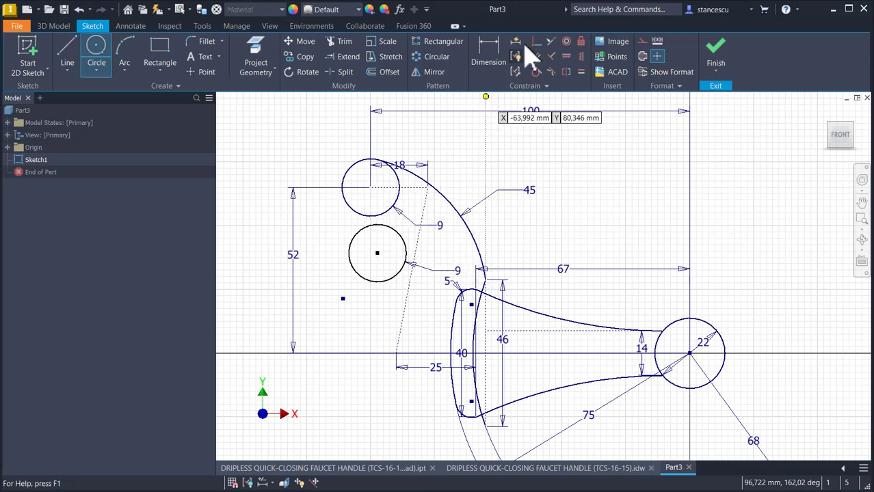
# Step: Make the lower 9 mm radius circle tangent to the upper circle and to the slanted construction line
pyautogui.click(537, 72)
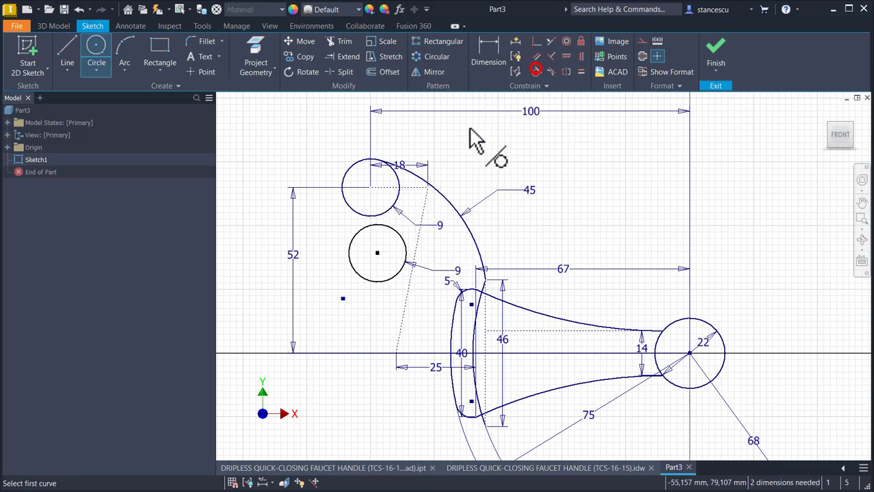
pyautogui.click(384, 238)
pyautogui.click(384, 218)
pyautogui.click(401, 250)
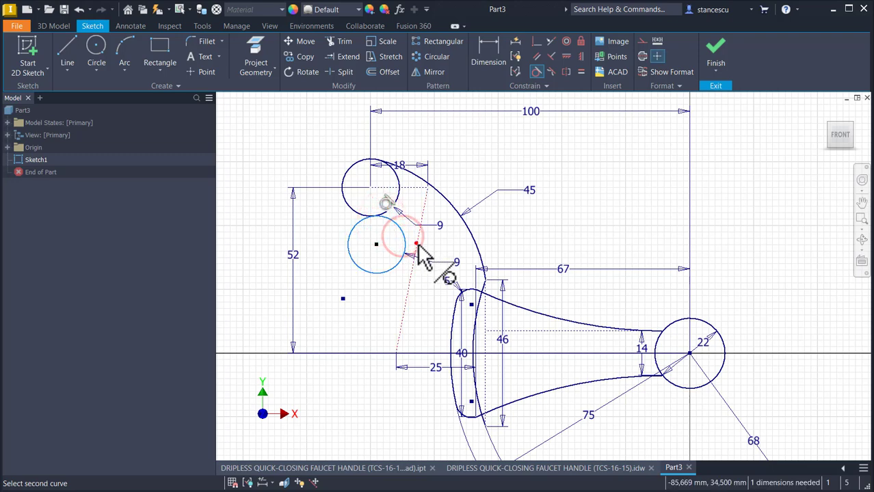
pyautogui.click(418, 245)
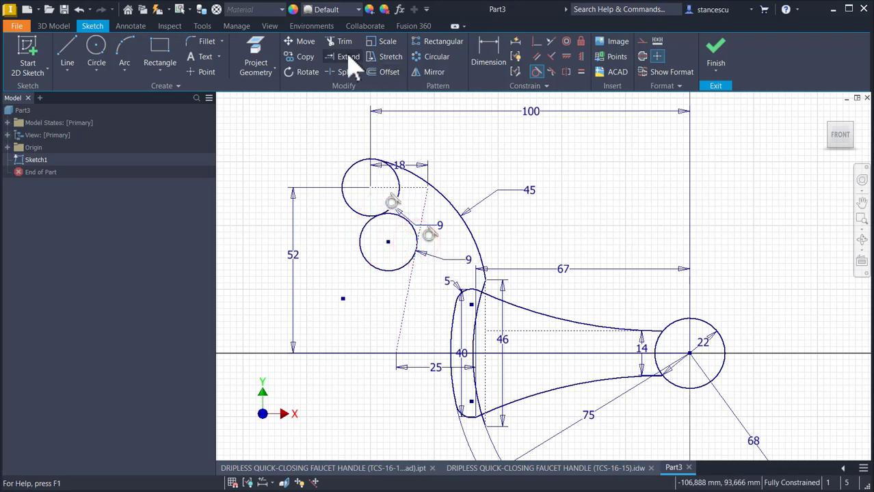
# Step: Trim the lower 9 mm circle to its connecting arc and draw a line from the arc's end to the slanted construction line's lower end
pyautogui.click(344, 42)
pyautogui.click(372, 266)
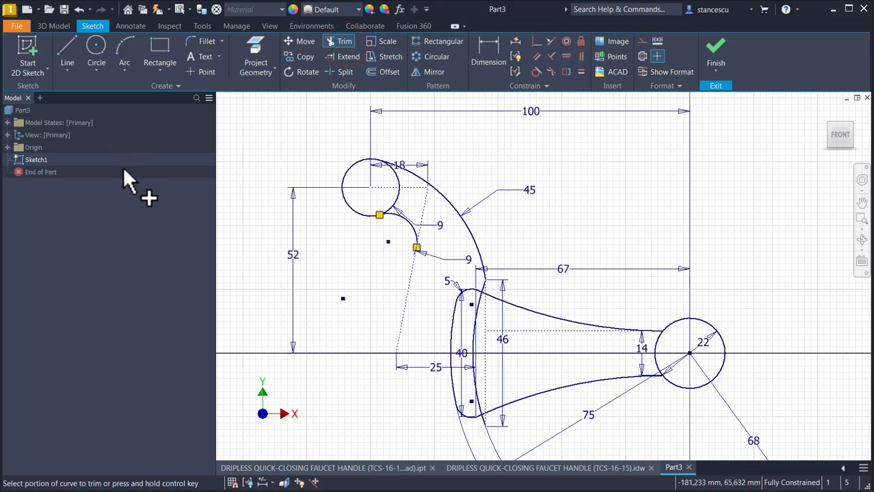
pyautogui.click(68, 53)
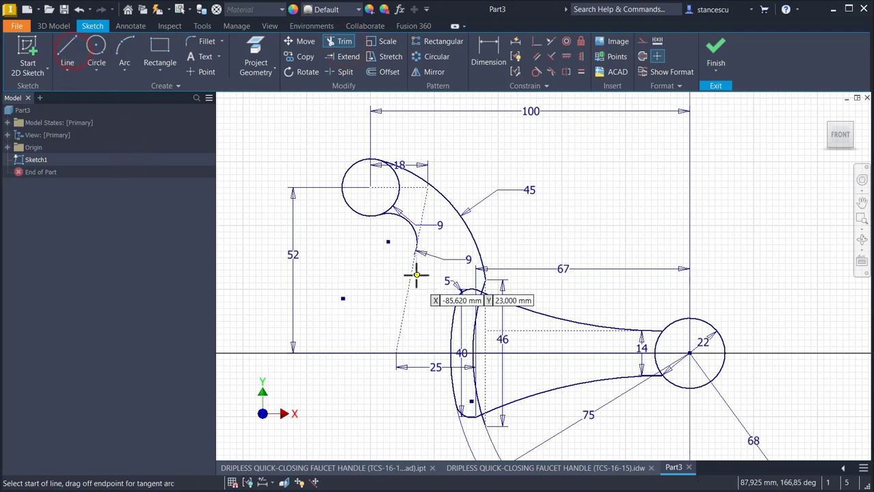
pyautogui.click(416, 247)
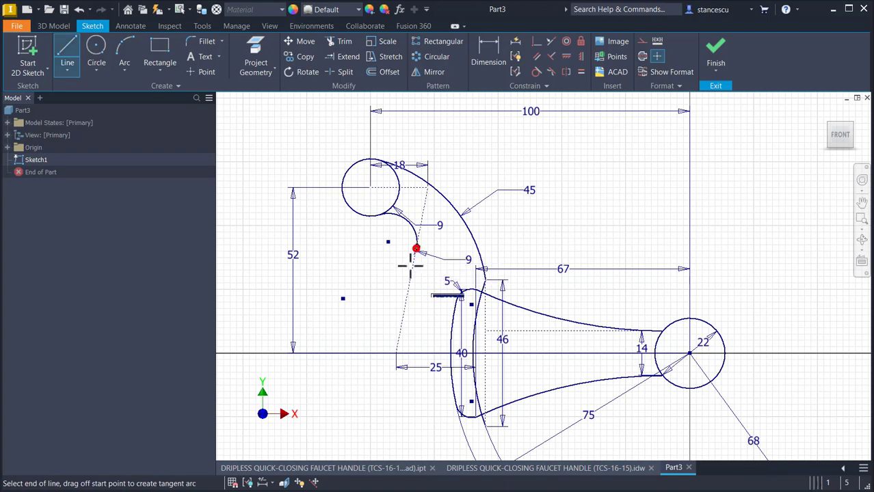
pyautogui.click(396, 353)
pyautogui.moveTo(352, 371); pyautogui.dragTo(351, 286, button='middle')
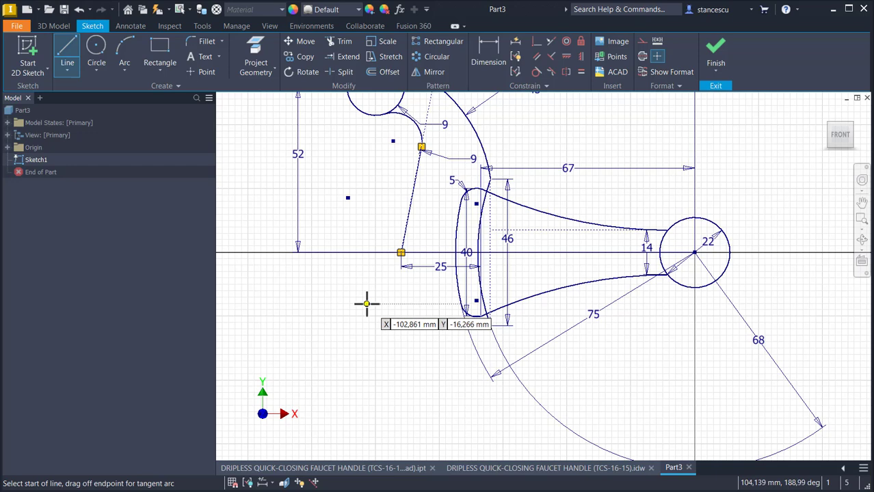
pyautogui.press('Escape')
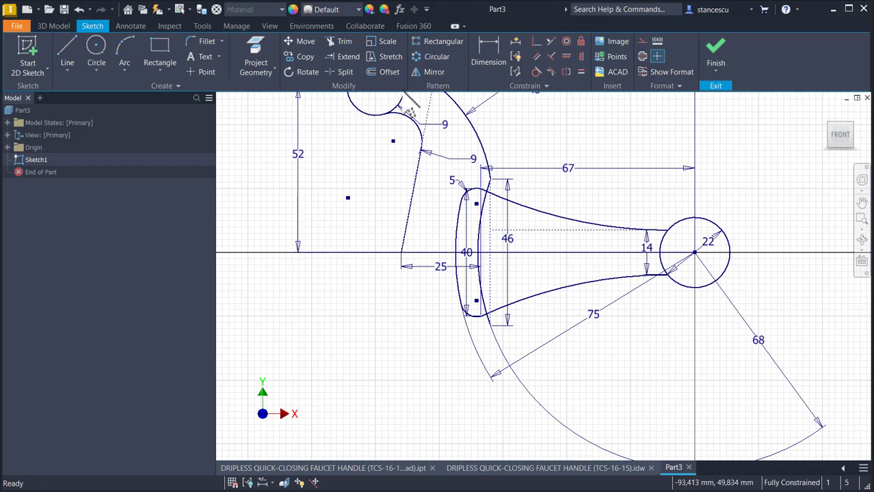
# Step: Mirror the new slanted line about the horizontal centre line
pyautogui.click(434, 72)
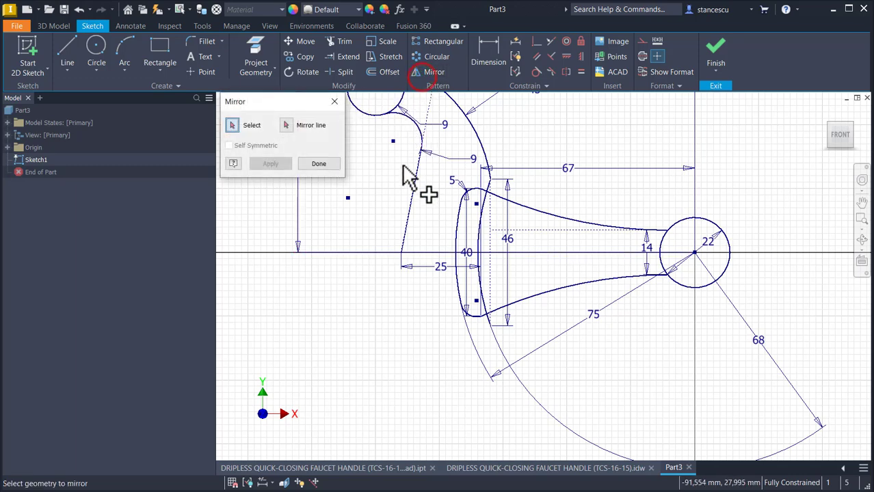
pyautogui.click(409, 208)
pyautogui.click(285, 125)
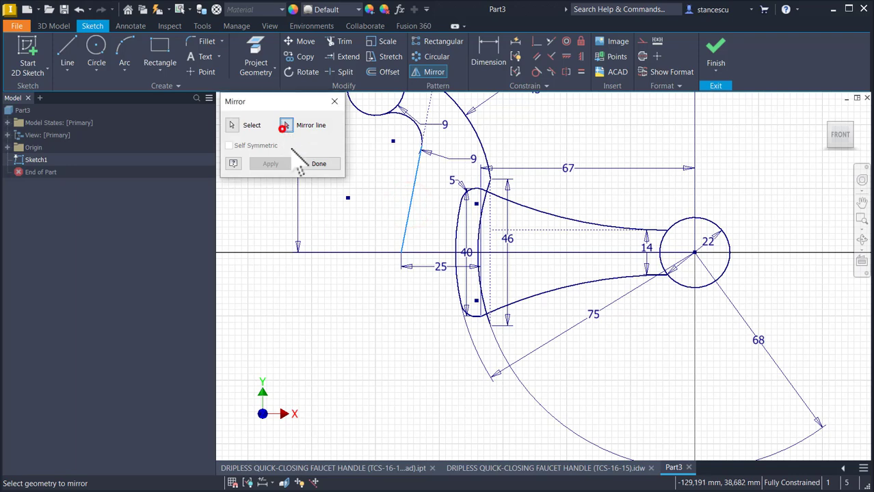
pyautogui.click(415, 253)
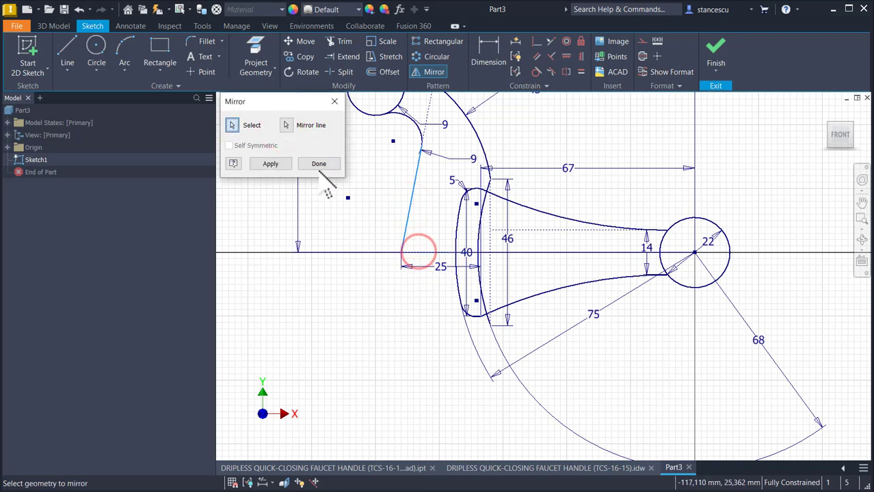
pyautogui.click(286, 166)
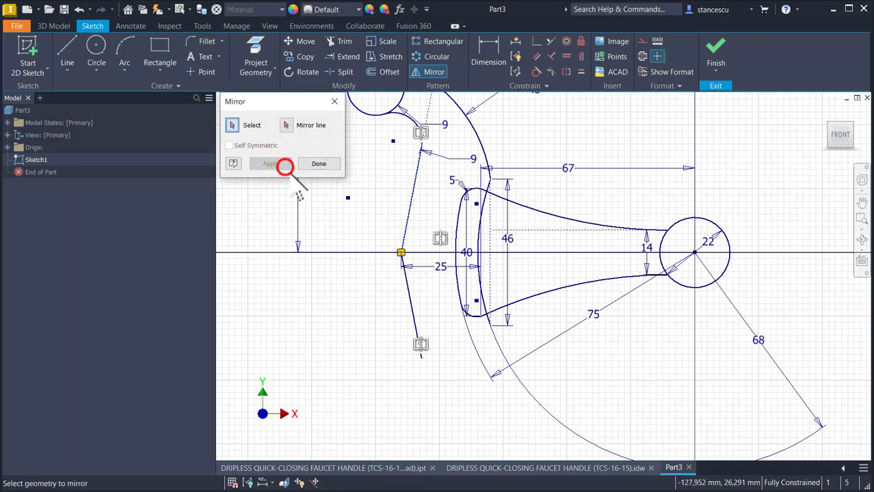
pyautogui.click(313, 165)
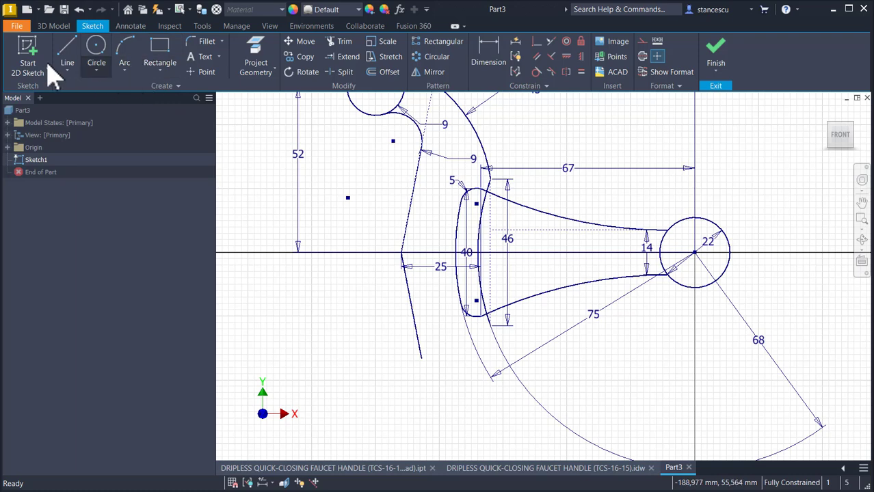
# Step: Draw a 15 mm radius three-point arc from the mirrored line to the lower end of the vertical 46 mm construction line
pyautogui.click(125, 48)
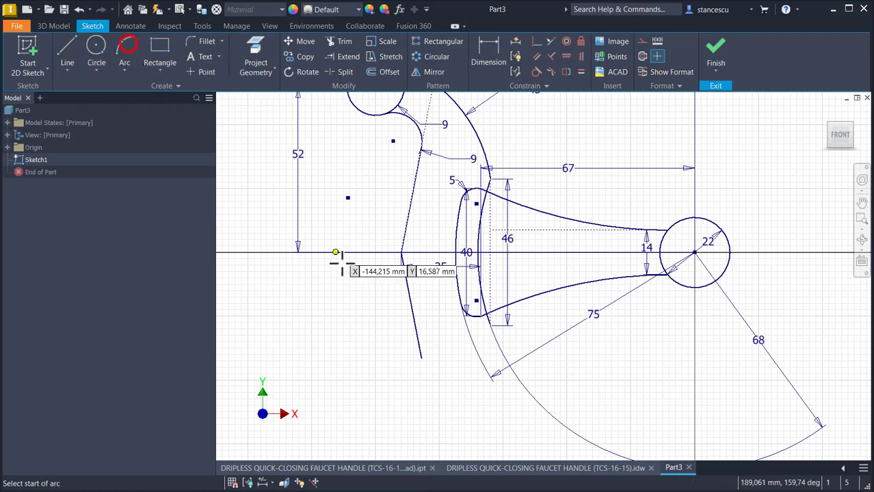
pyautogui.click(411, 292)
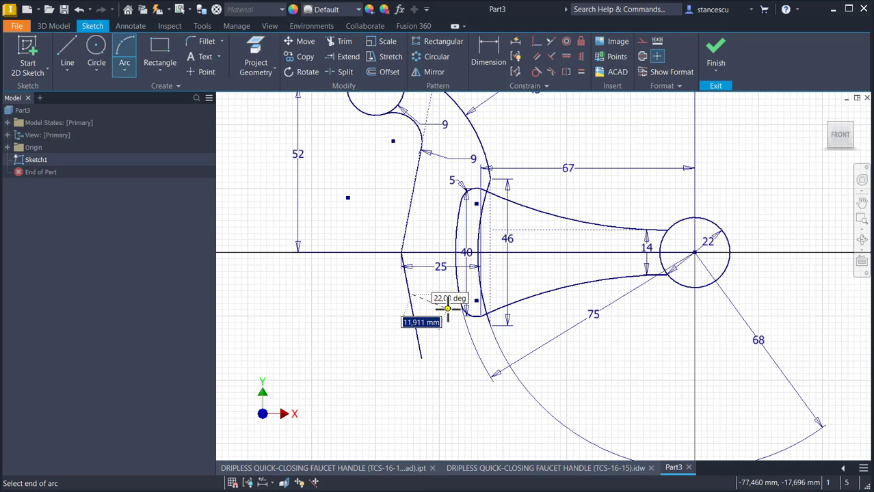
pyautogui.click(489, 326)
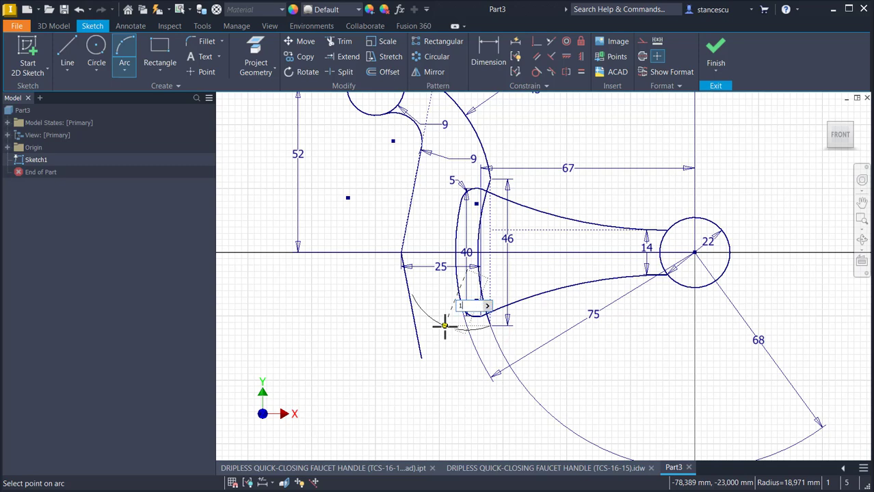
pyautogui.press('Return')
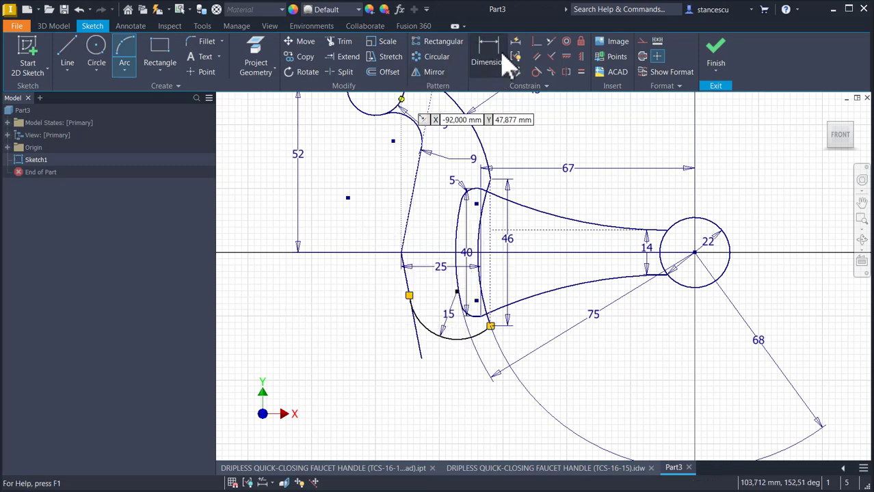
# Step: Trim the part of the mirrored line that extends beyond the 15 mm radius arc
pyautogui.click(345, 43)
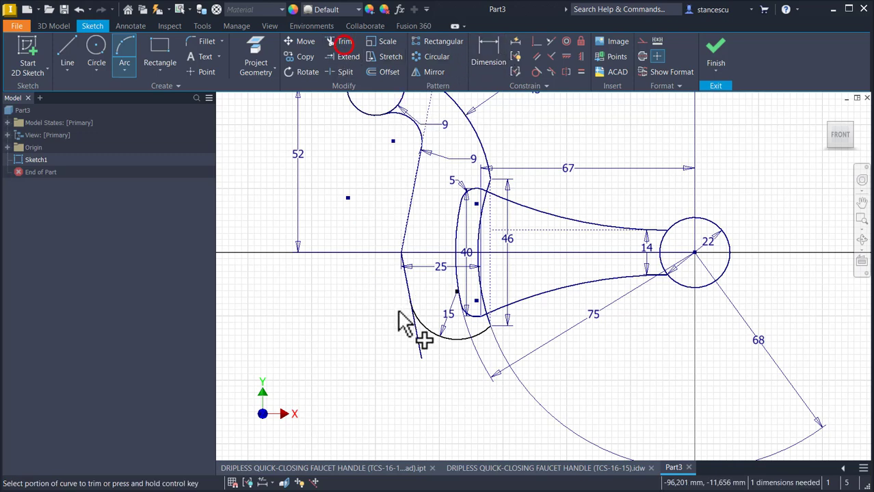
pyautogui.click(416, 342)
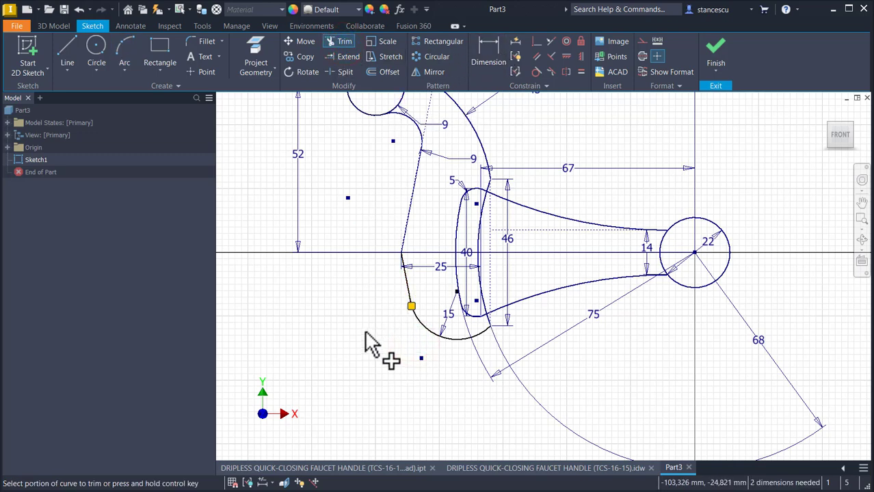
pyautogui.press('Escape')
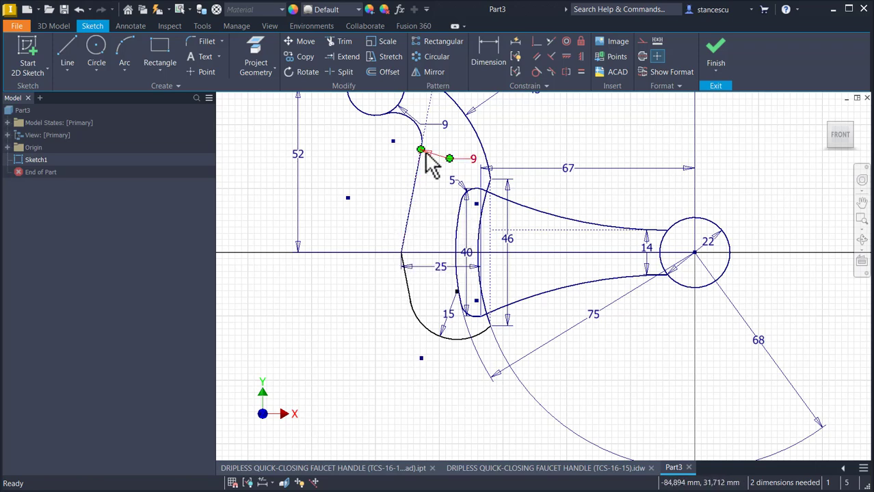
pyautogui.click(378, 328)
pyautogui.click(405, 346)
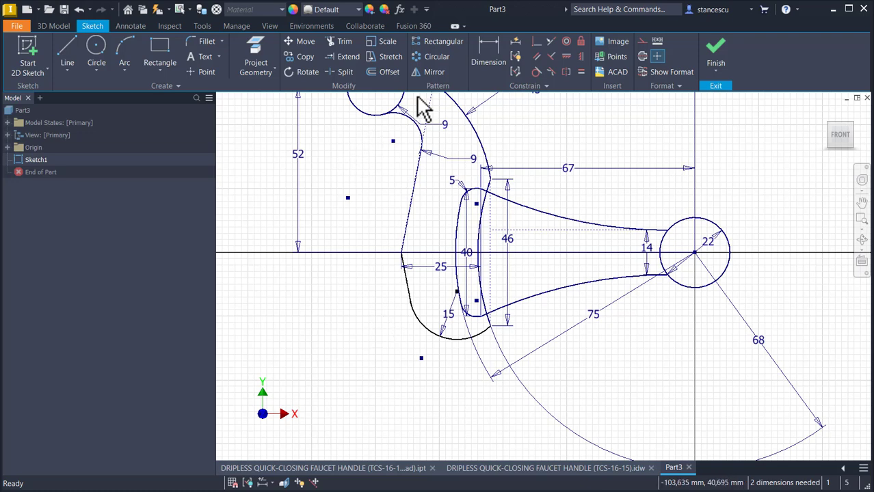
# Step: Apply Auto Dimension twice to locate the sketch's missing dimensions, removing the automatic dimensions each time
pyautogui.click(515, 42)
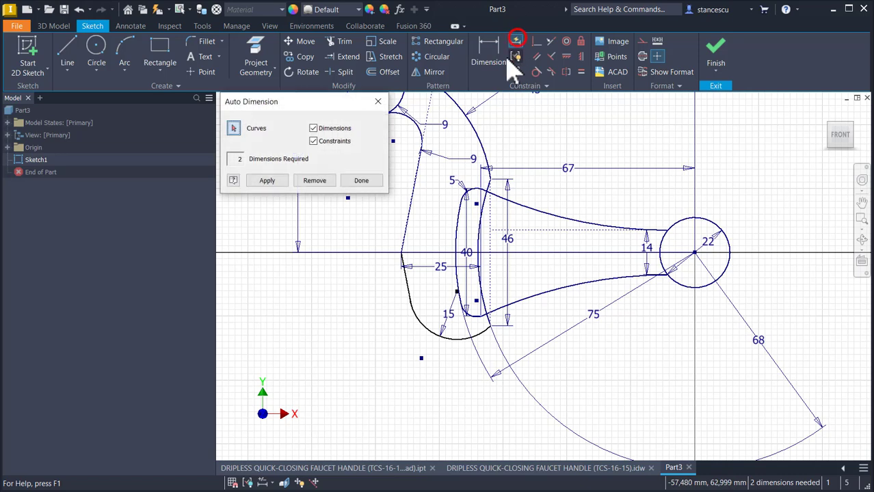
pyautogui.click(277, 180)
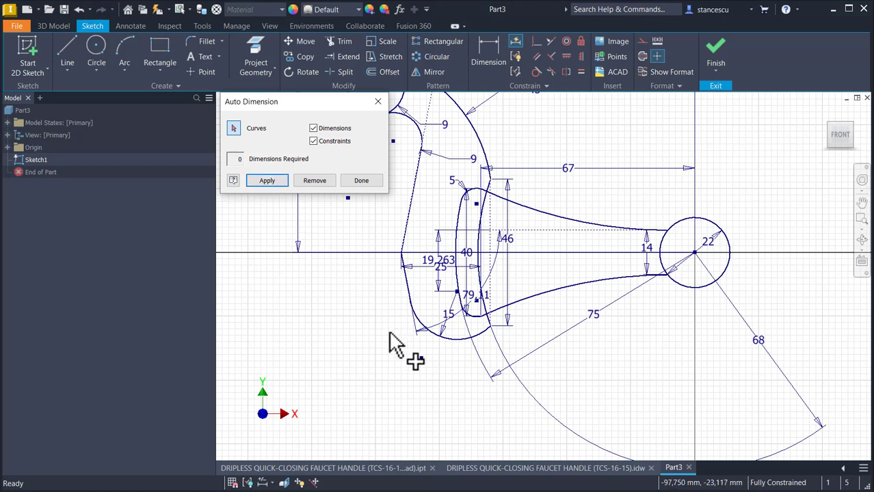
pyautogui.click(318, 181)
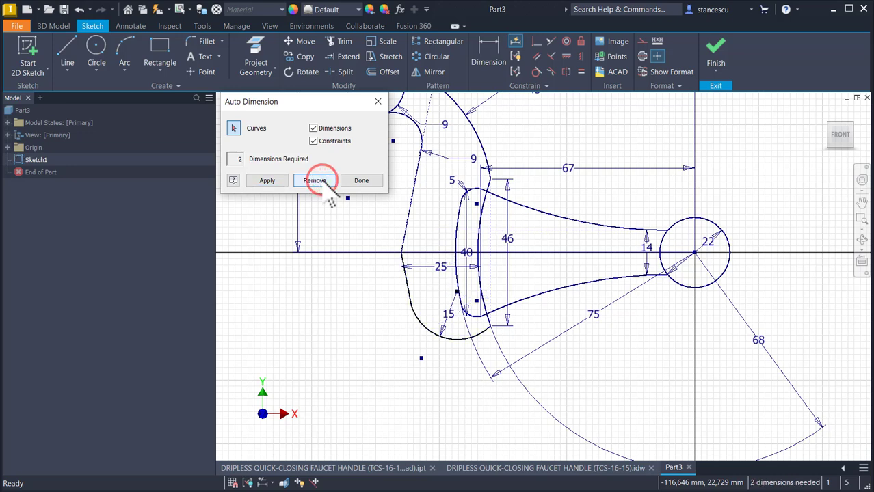
pyautogui.click(263, 181)
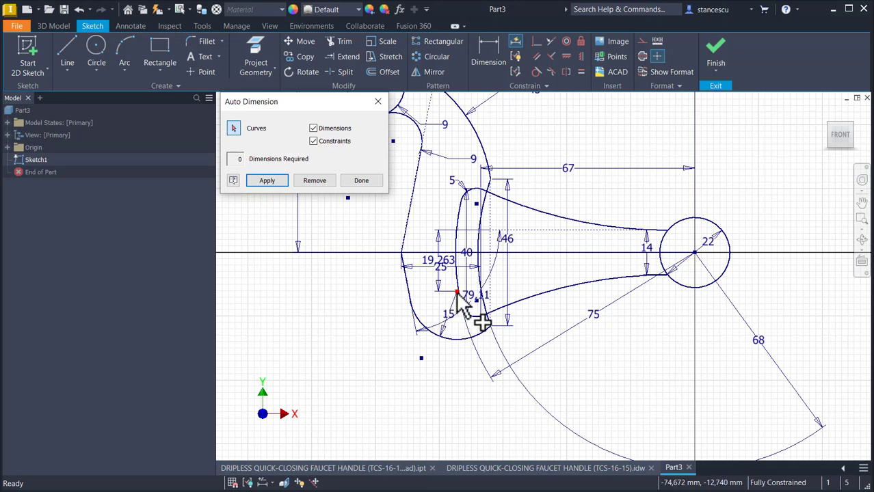
pyautogui.click(314, 180)
pyautogui.click(361, 181)
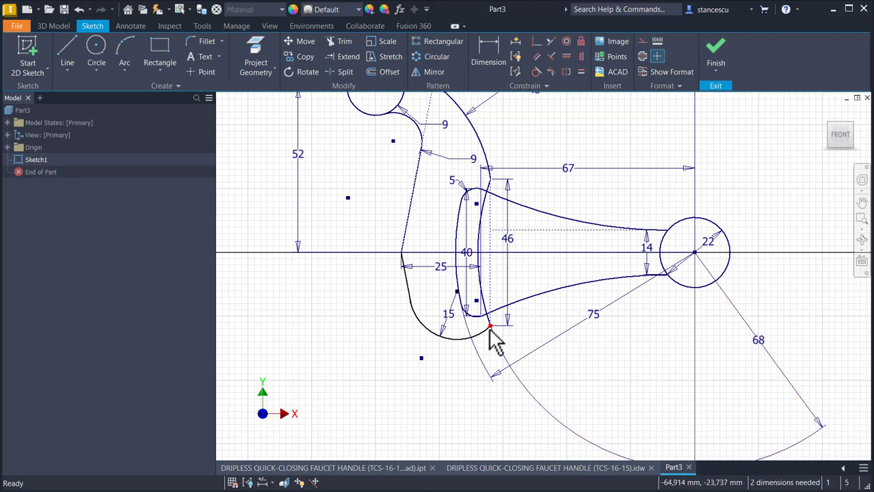
# Step: Shift the 15 mm radius arc to test its remaining freedom, and undo the move
pyautogui.click(452, 362)
pyautogui.moveTo(463, 338); pyautogui.dragTo(451, 361)
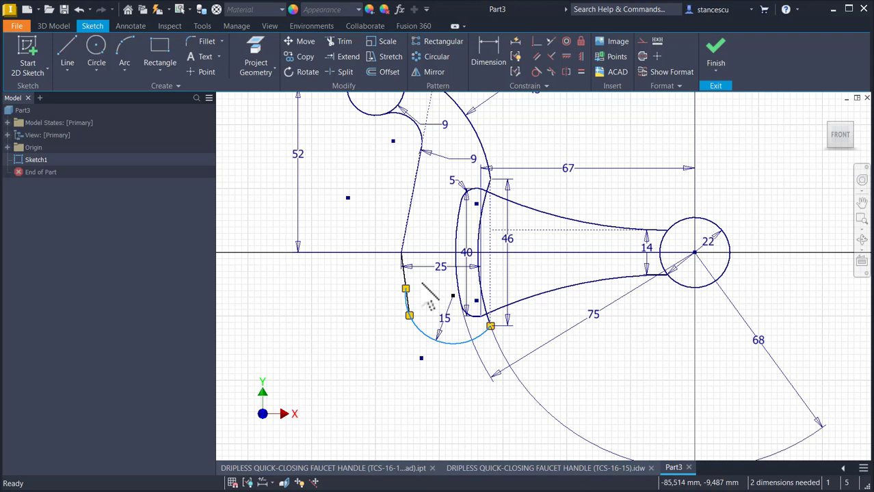
pyautogui.hotkey('ctrl', 'z')
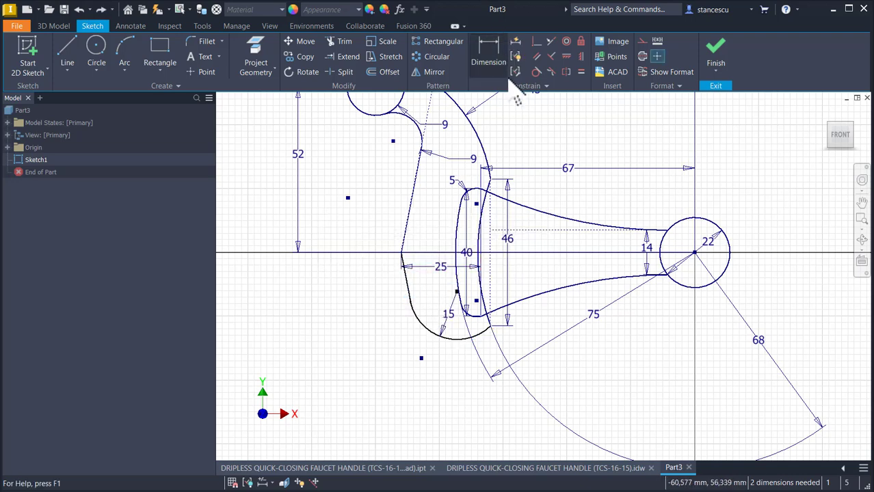
# Step: Make the 15 mm radius arc tangent to the mirrored slanted line
pyautogui.click(537, 72)
pyautogui.click(424, 330)
pyautogui.click(410, 287)
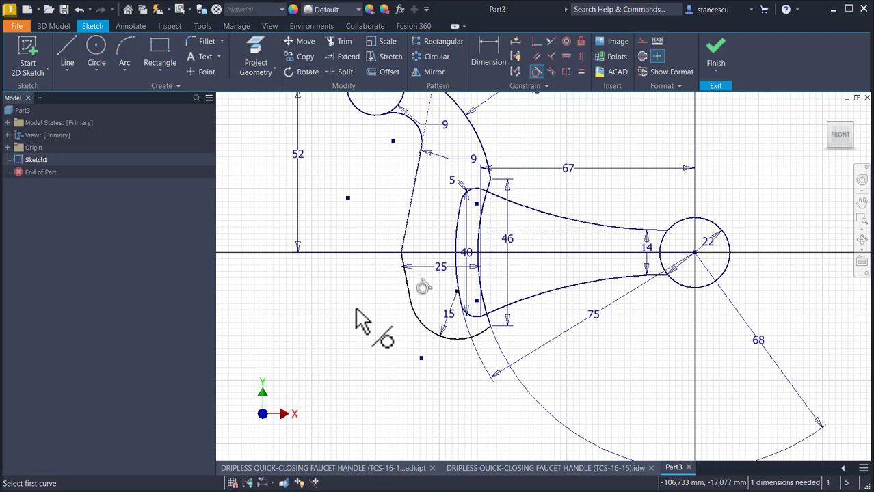
pyautogui.press('Escape')
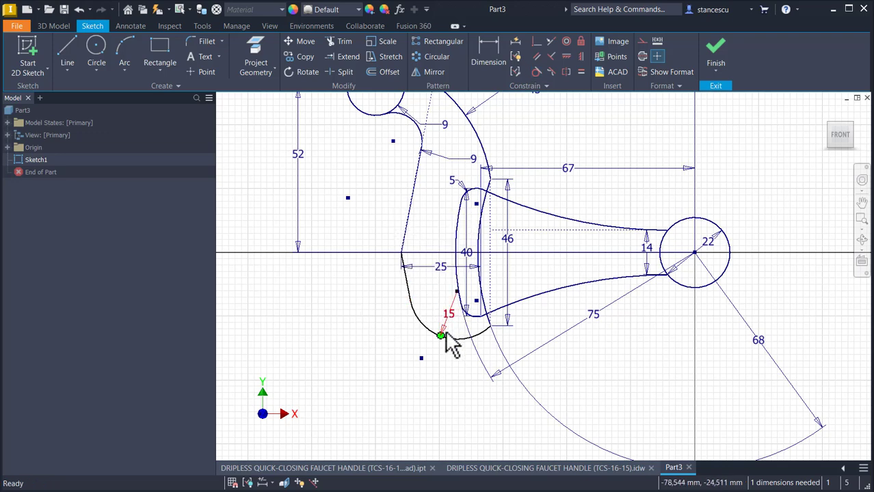
# Step: Test the 15 mm arc's freedom, and constrain the two slanted lines to be symmetric about the horizontal centre line
pyautogui.moveTo(448, 341); pyautogui.dragTo(446, 350)
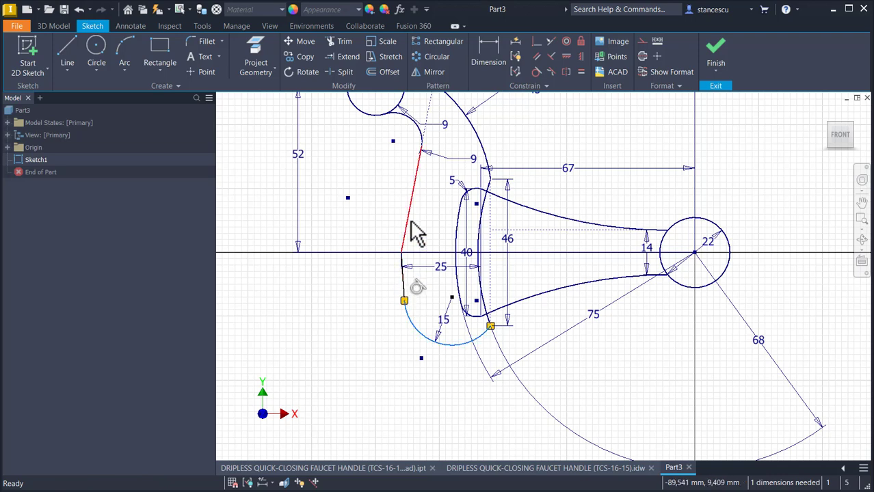
pyautogui.press('l')
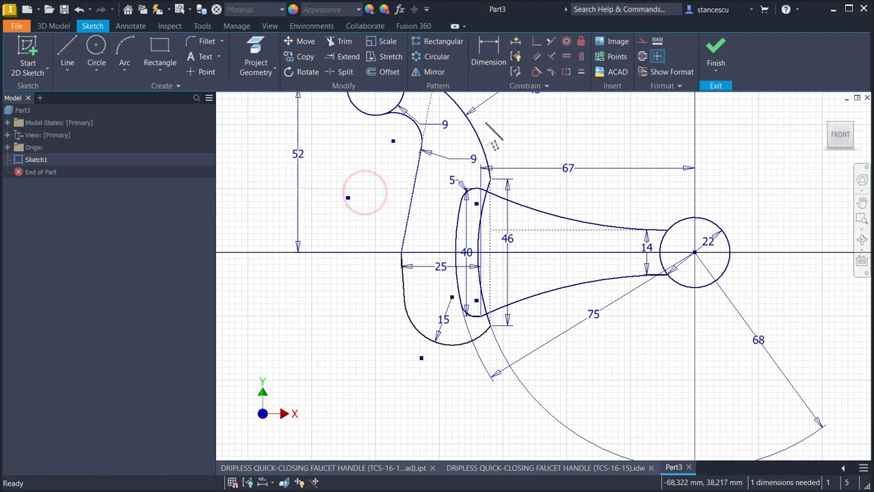
pyautogui.click(565, 71)
pyautogui.click(413, 205)
pyautogui.click(404, 290)
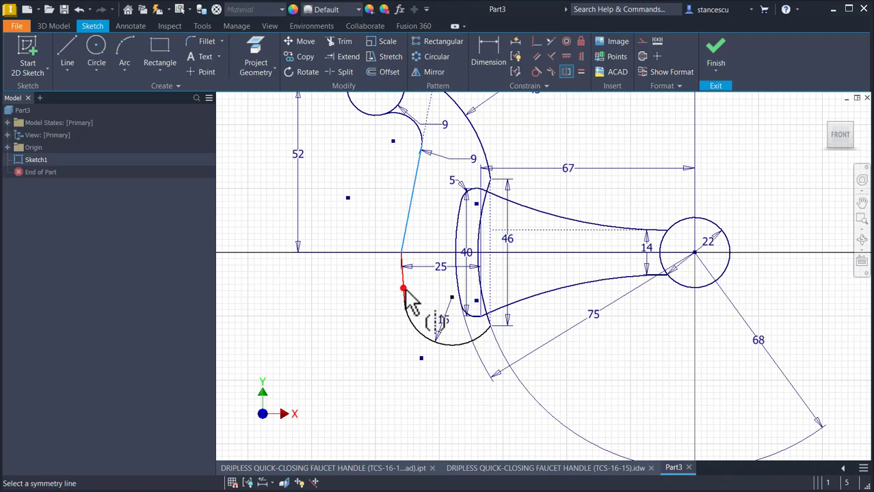
pyautogui.click(422, 254)
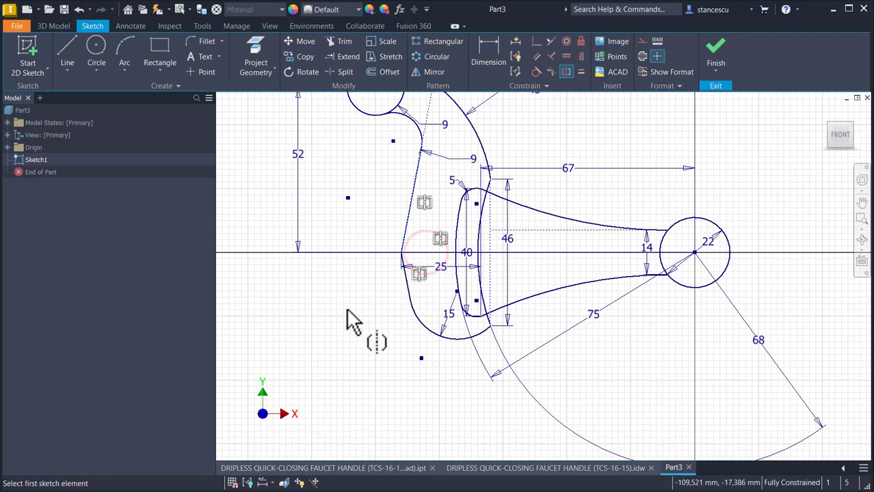
pyautogui.press('Escape')
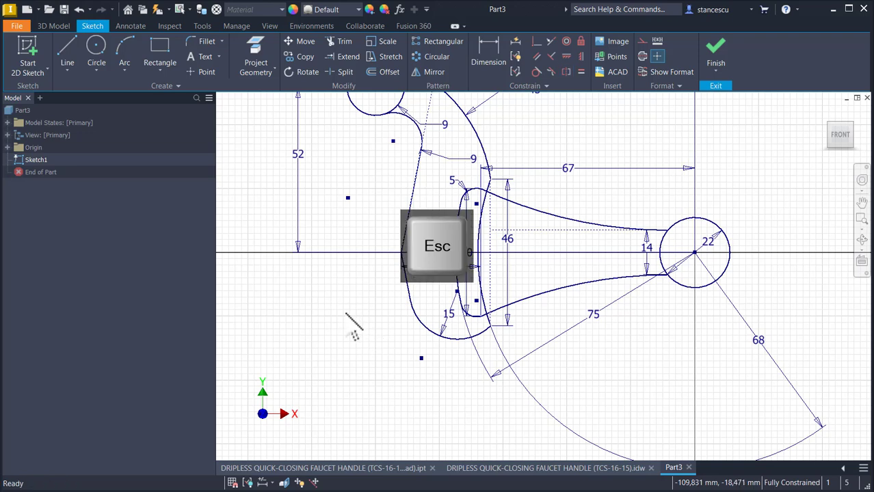
# Step: Delete the leftover mirrored endpoint below the 15 mm radius arc
pyautogui.click(421, 359)
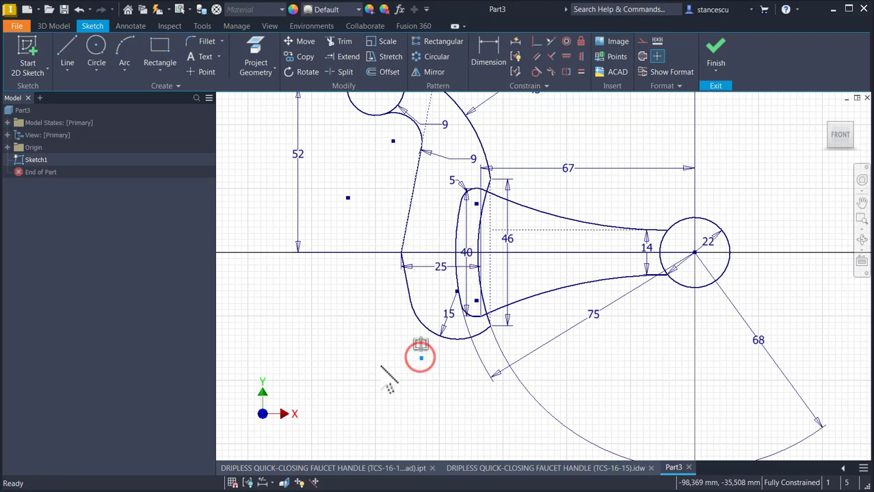
pyautogui.press('Delete')
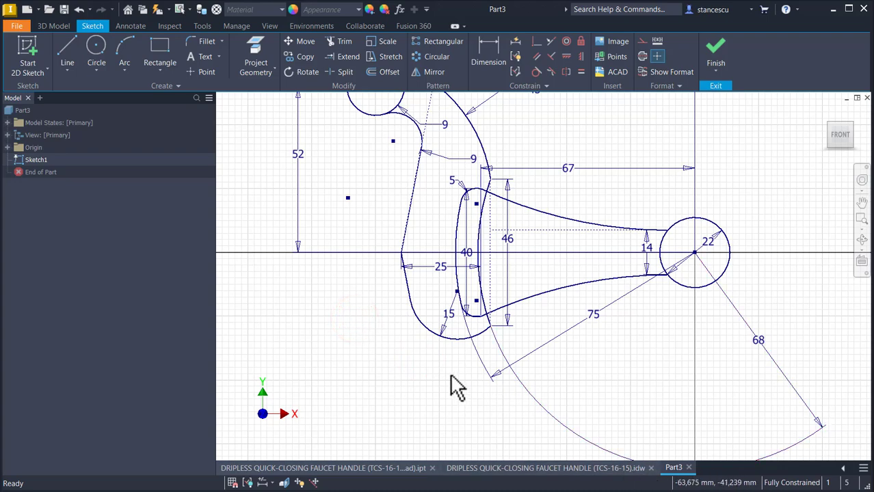
pyautogui.click(352, 331)
pyautogui.moveTo(366, 322); pyautogui.dragTo(385, 346, button='middle')
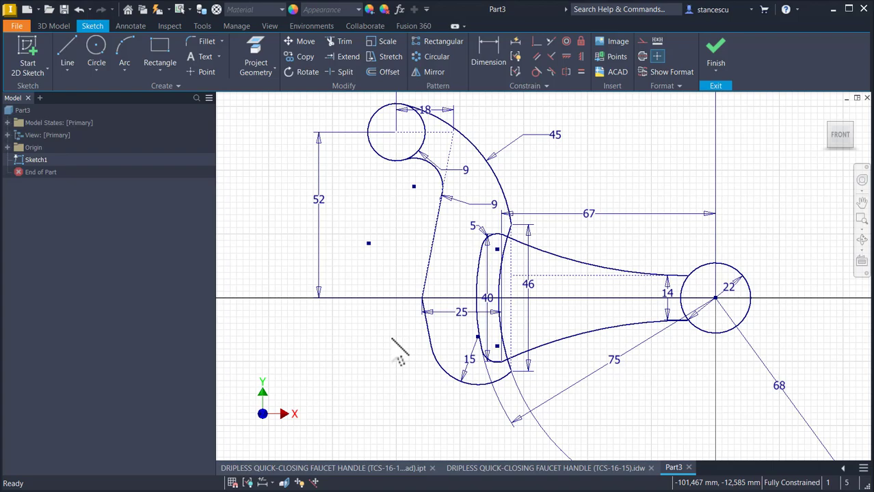
# Step: Draw a vertical line across the upper 9 mm radius circle, from its top point to its bottom point
pyautogui.press('Num_Lock')
pyautogui.scroll(-5, 396, 351)
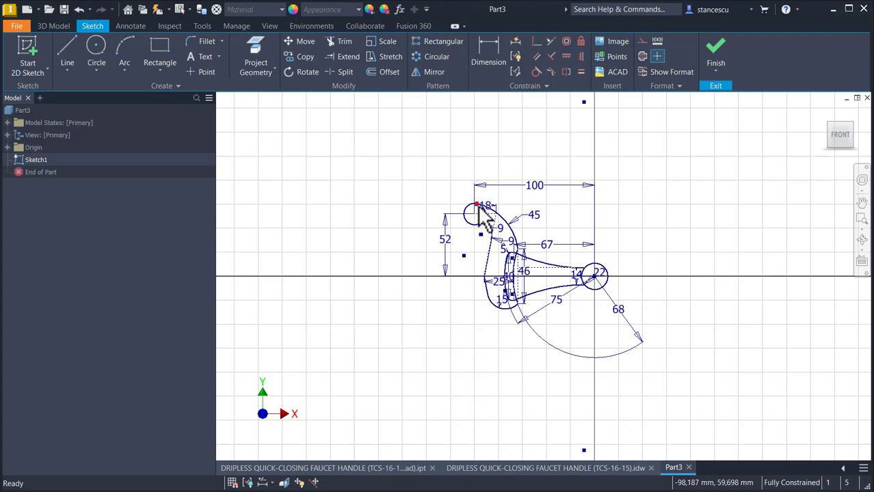
pyautogui.scroll(5, 481, 216)
pyautogui.click(68, 52)
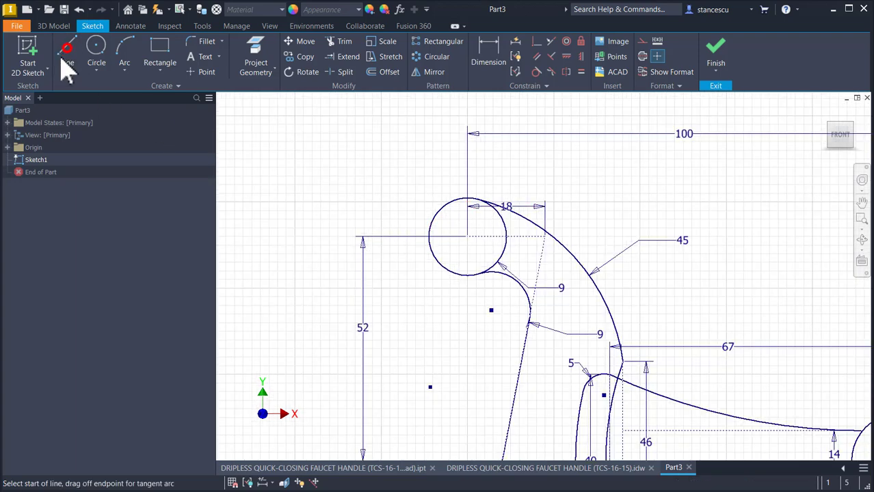
pyautogui.click(468, 198)
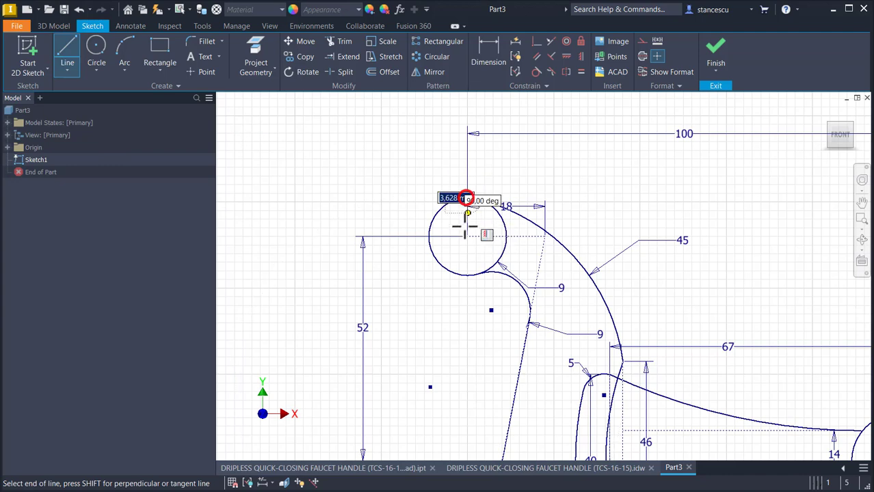
pyautogui.click(467, 275)
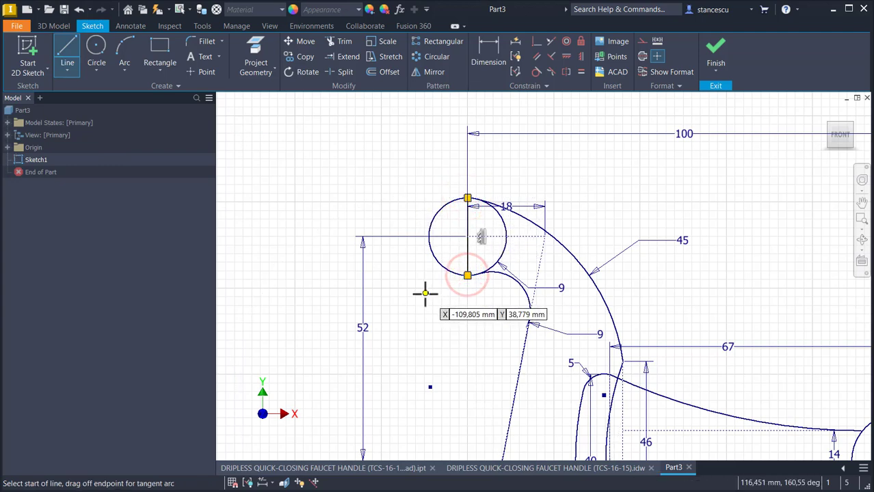
pyautogui.press('Escape')
# Step: Shift the vertical line to test its freedom, and make it coincident with the upper circle's centre point
pyautogui.moveTo(467, 255); pyautogui.dragTo(459, 254)
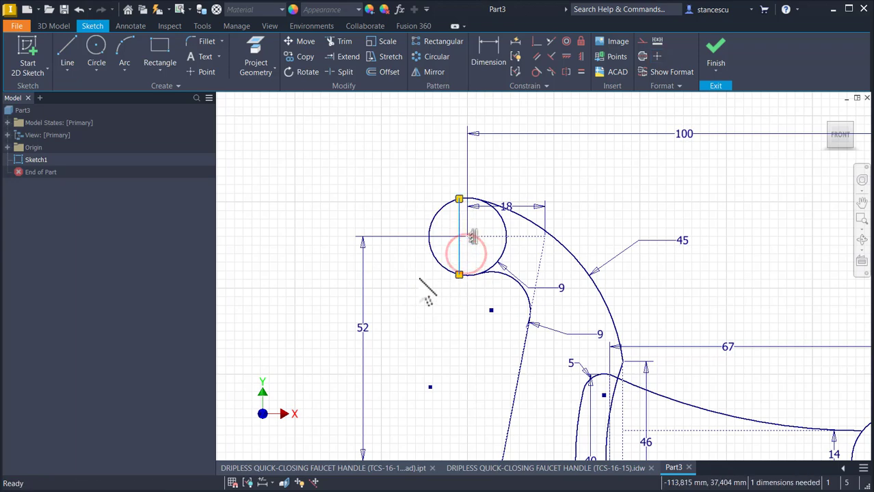
pyautogui.click(537, 42)
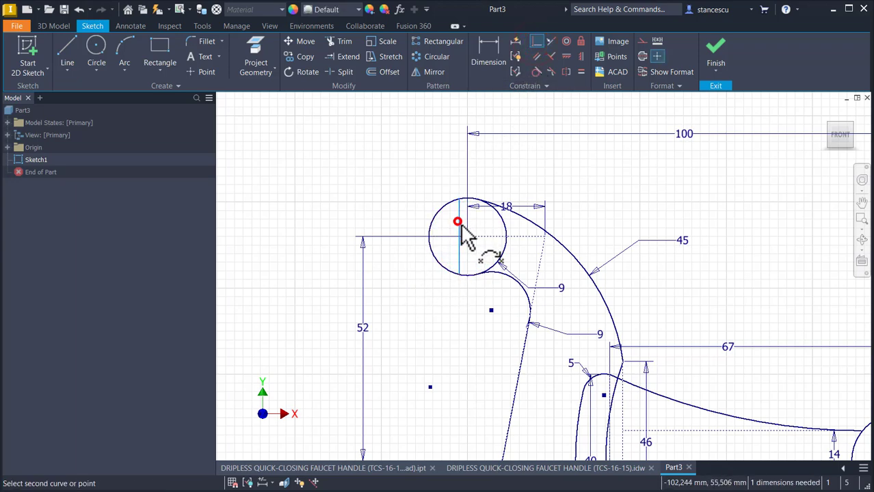
pyautogui.click(467, 237)
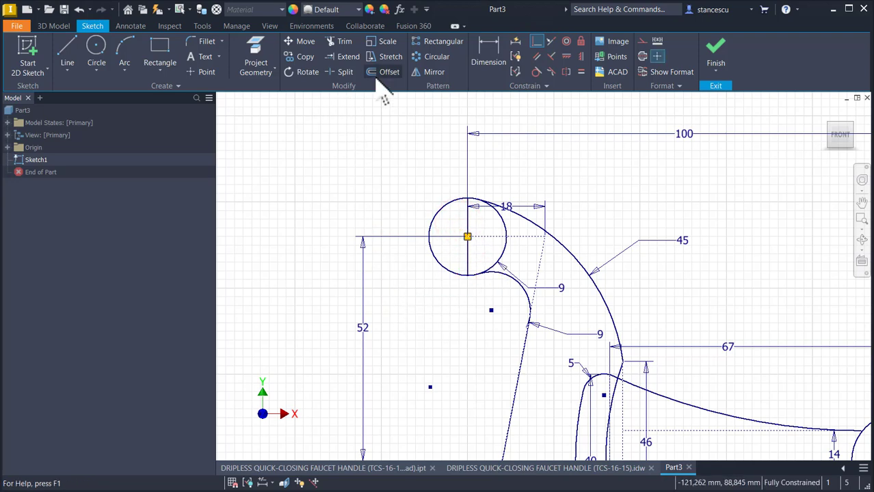
# Step: Split the upper 9 mm radius circle at the vertical line's ends and at its junctions with the adjoining arcs
pyautogui.click(342, 73)
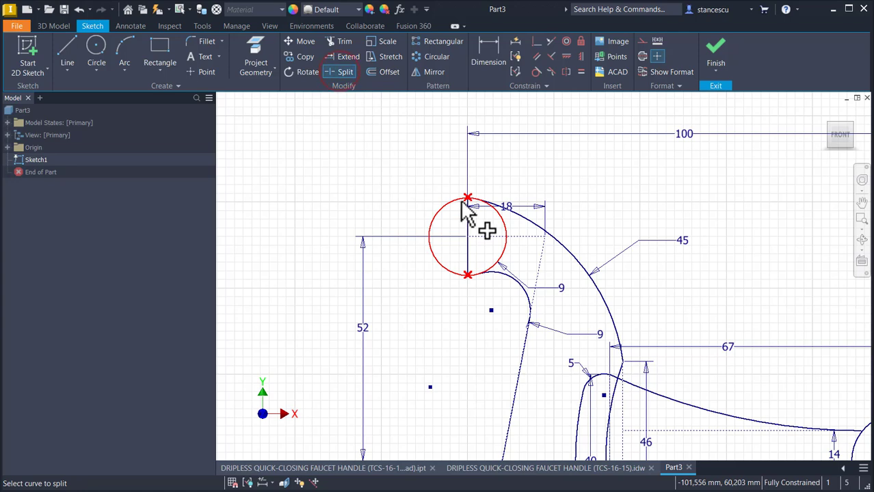
pyautogui.scroll(3, 462, 205)
pyautogui.click(489, 196)
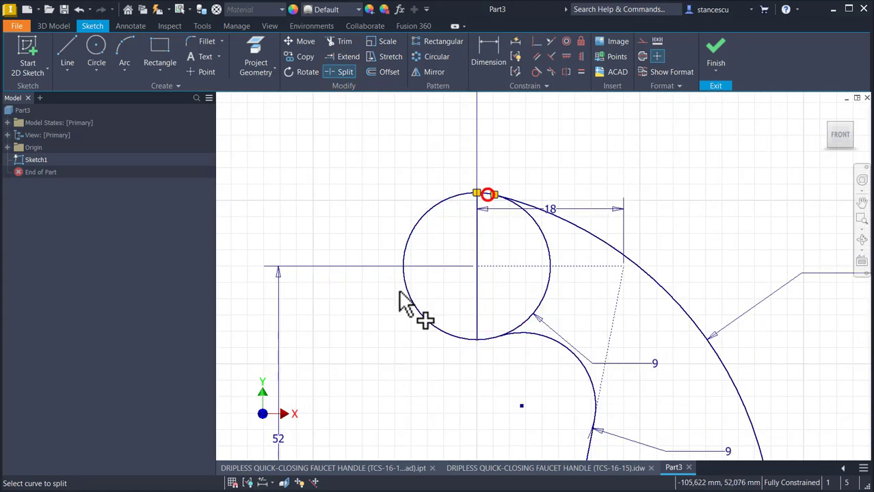
pyautogui.click(480, 341)
pyautogui.click(500, 337)
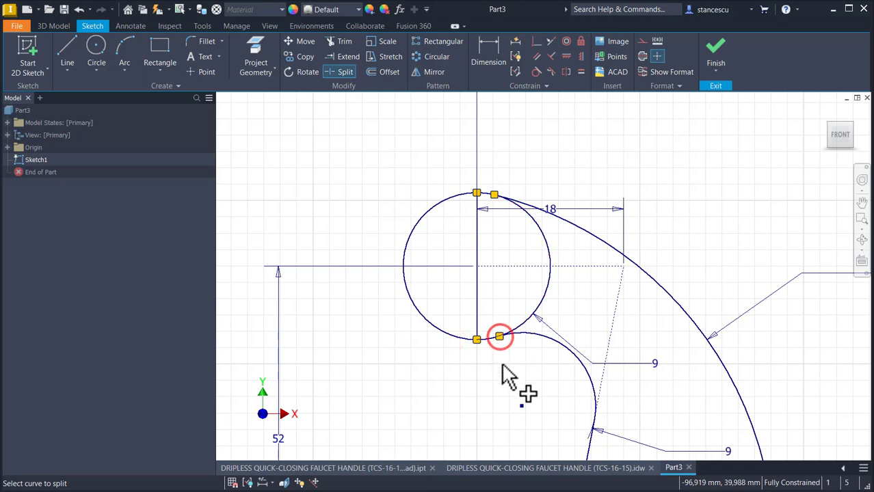
pyautogui.press('Escape')
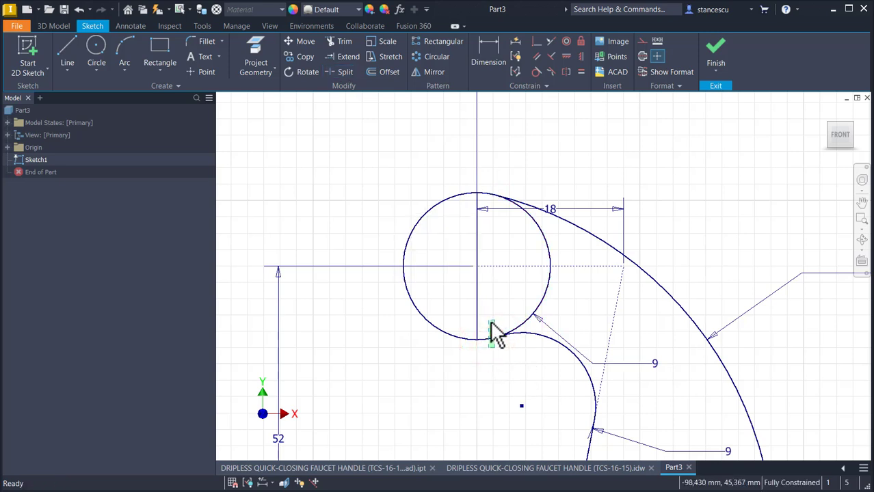
# Step: Convert the two short arcs between the vertical line's ends and the adjoining tangent arcs to construction geometry
pyautogui.press('Escape')
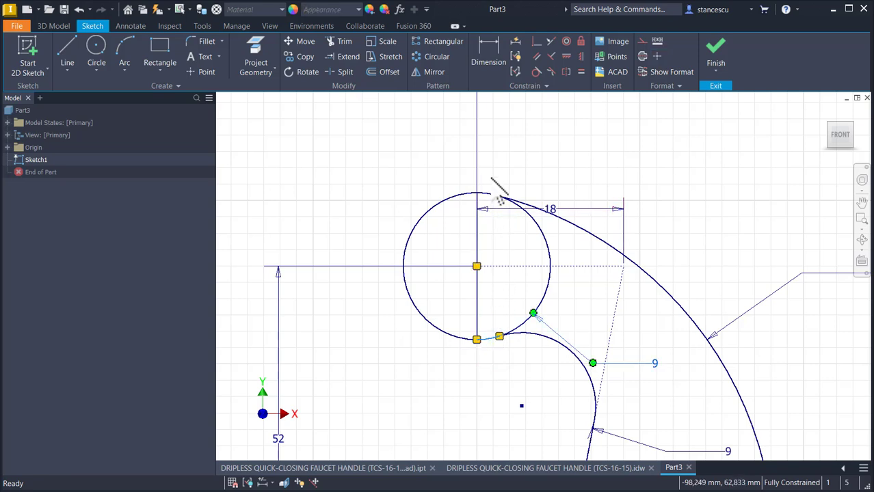
pyautogui.keyDown('ctrl'); pyautogui.click(486, 194); pyautogui.keyUp('ctrl')
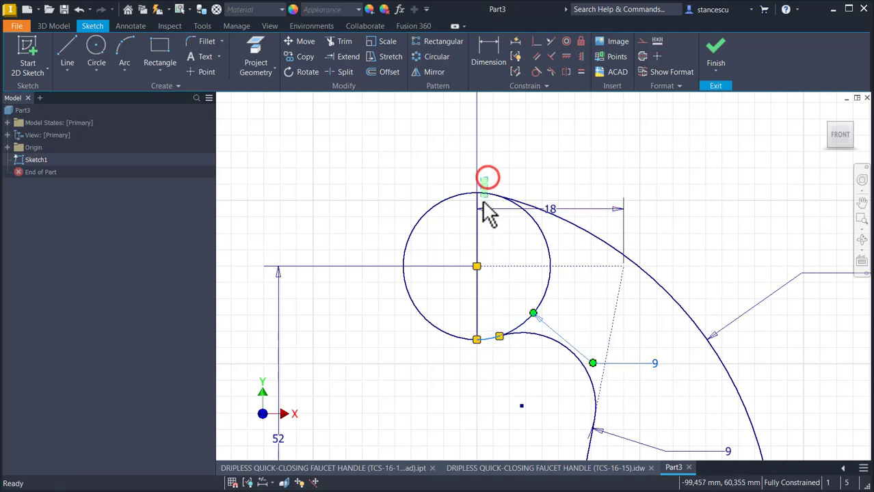
pyautogui.click(643, 41)
pyautogui.click(610, 125)
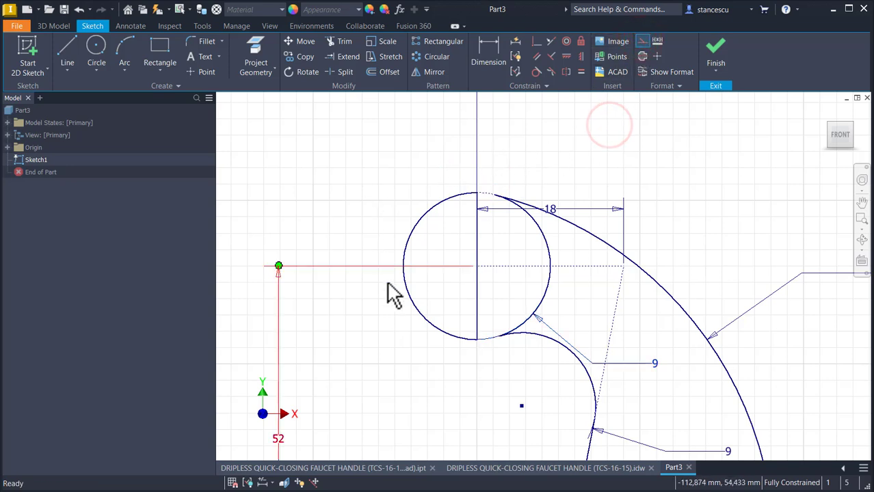
pyautogui.click(493, 195)
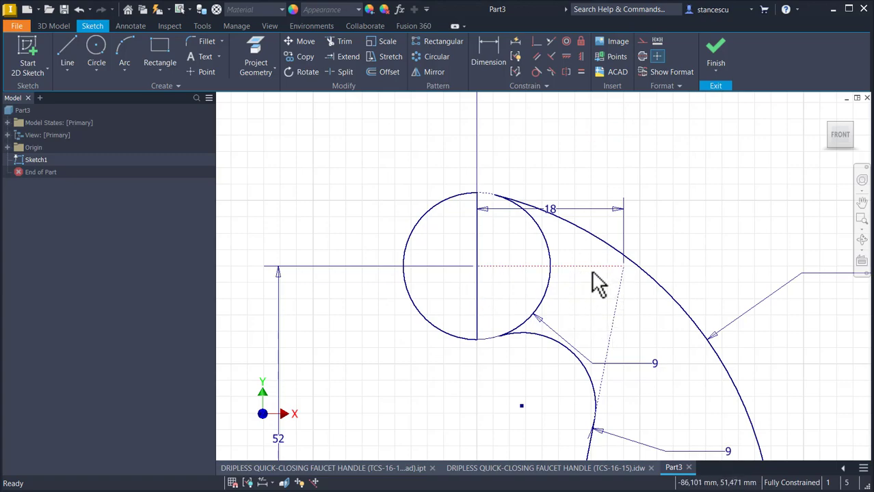
# Step: Split the 22 mm circle where the arm's upper and lower edges meet it
pyautogui.press('Home')
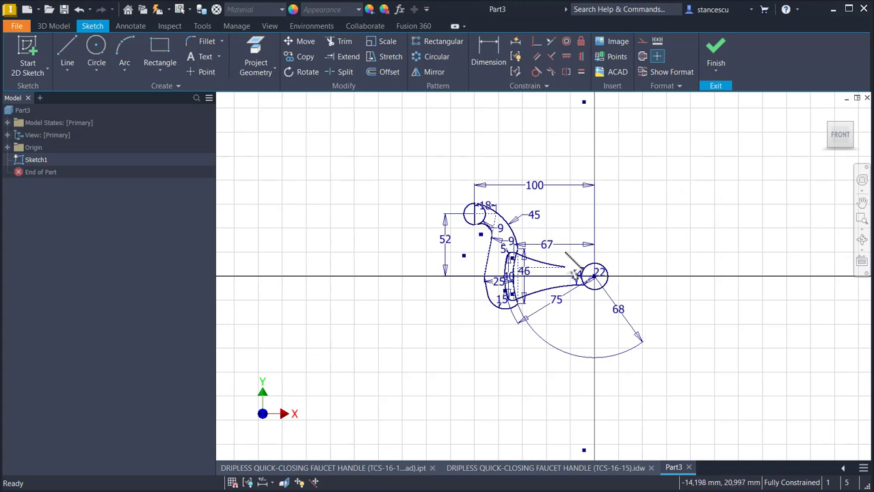
pyautogui.scroll(3, 570, 240)
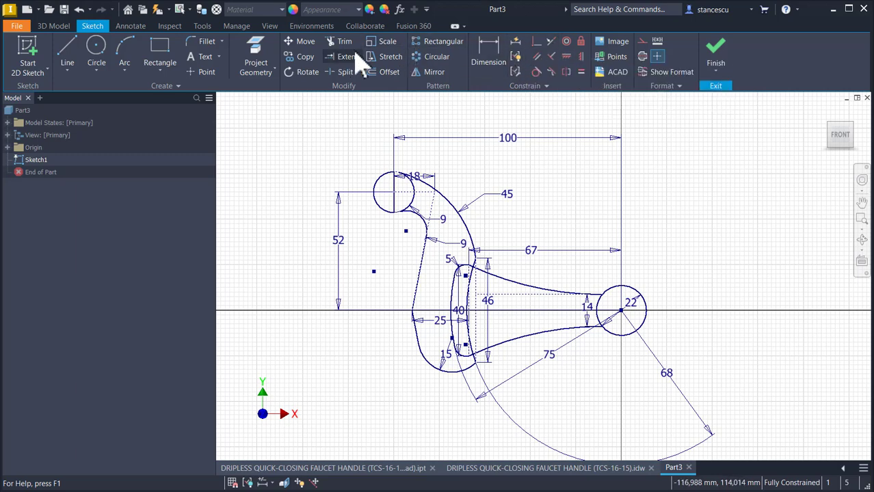
pyautogui.click(346, 72)
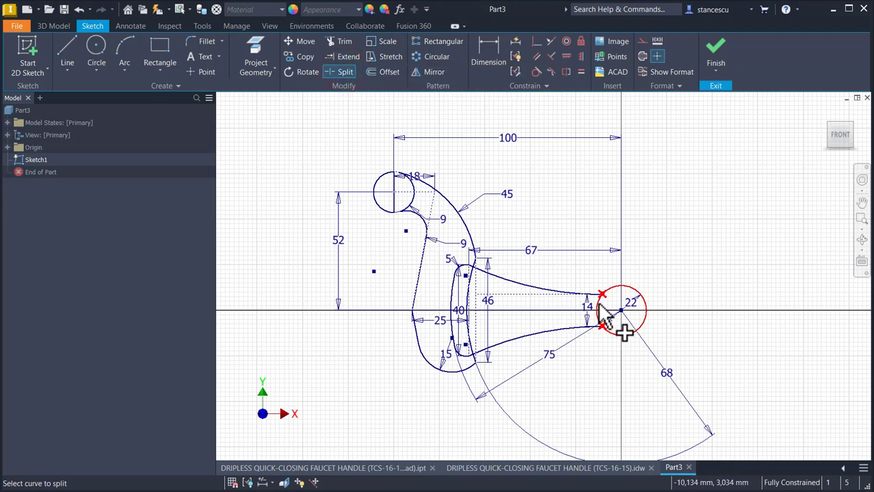
pyautogui.press('Escape')
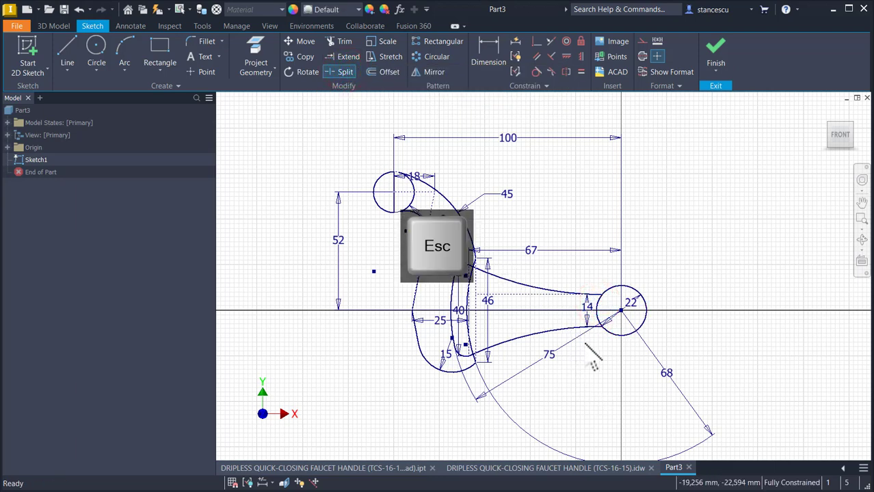
# Step: Convert the 22 mm circle's segment between the two arm edges to construction geometry
pyautogui.scroll(5, 588, 372)
pyautogui.scroll(-7, 633, 322)
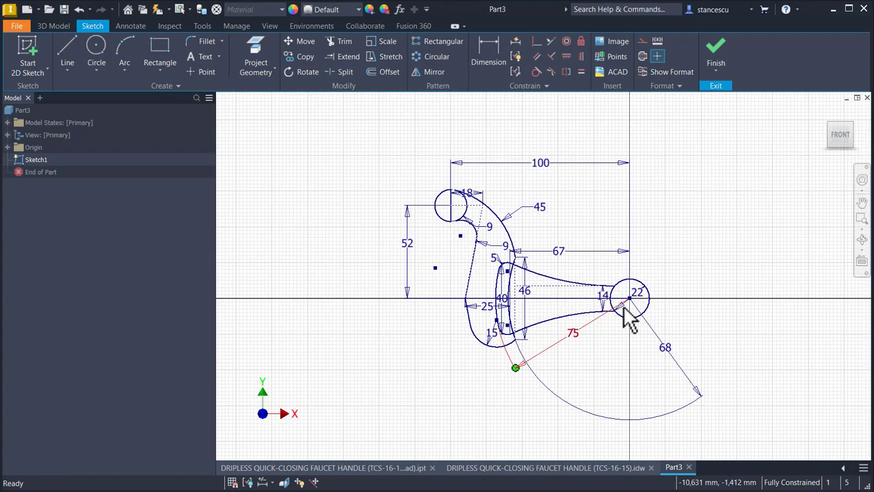
pyautogui.scroll(3, 621, 306)
pyautogui.click(611, 293)
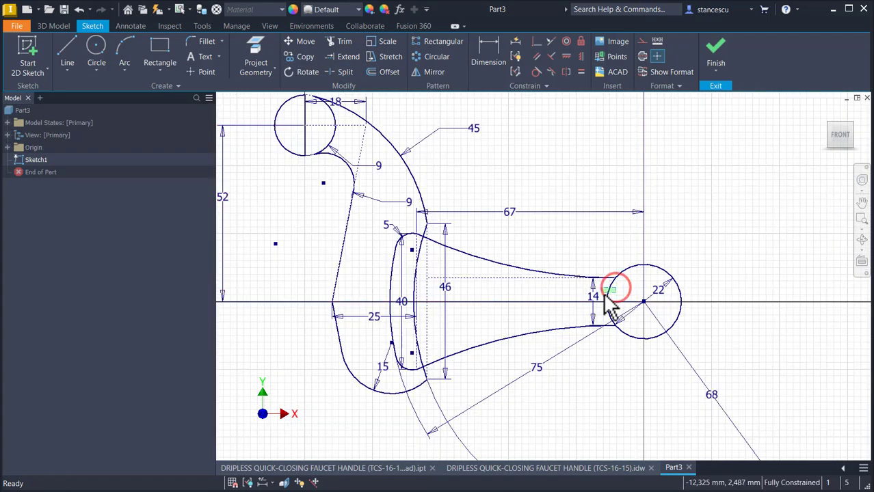
pyautogui.click(641, 41)
pyautogui.click(689, 175)
pyautogui.click(97, 55)
pyautogui.click(643, 301)
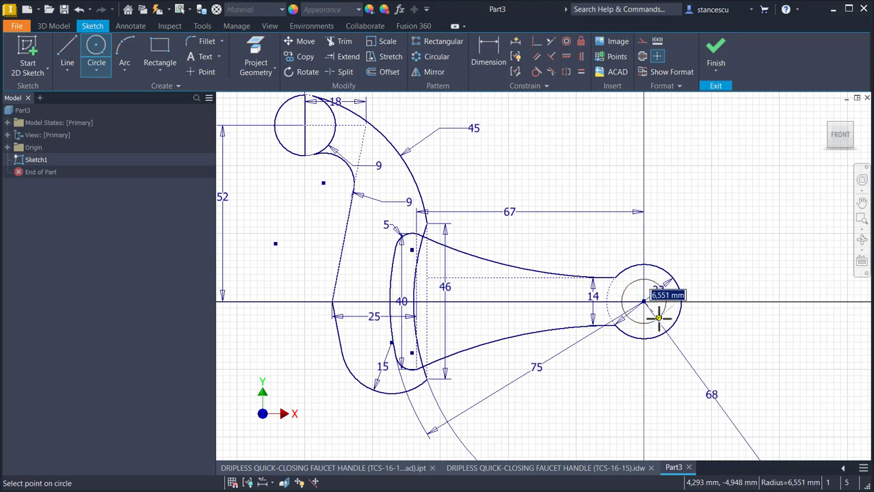
pyautogui.press('Return')
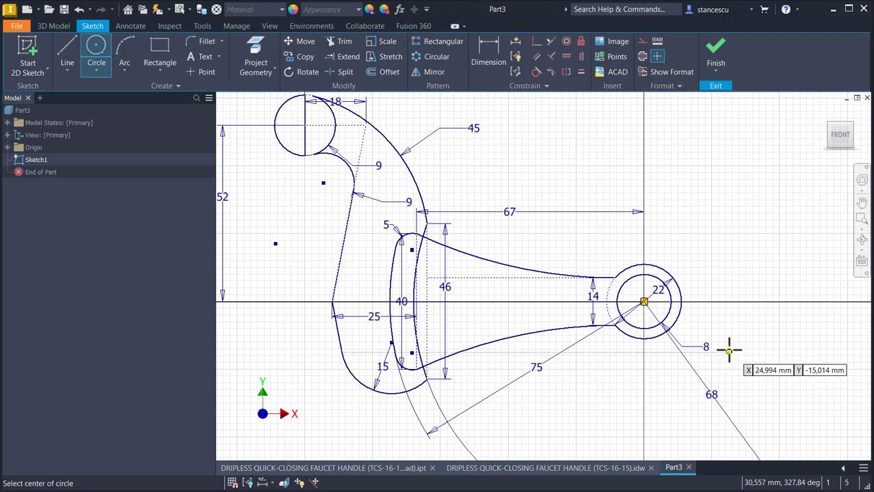
pyautogui.press('Escape')
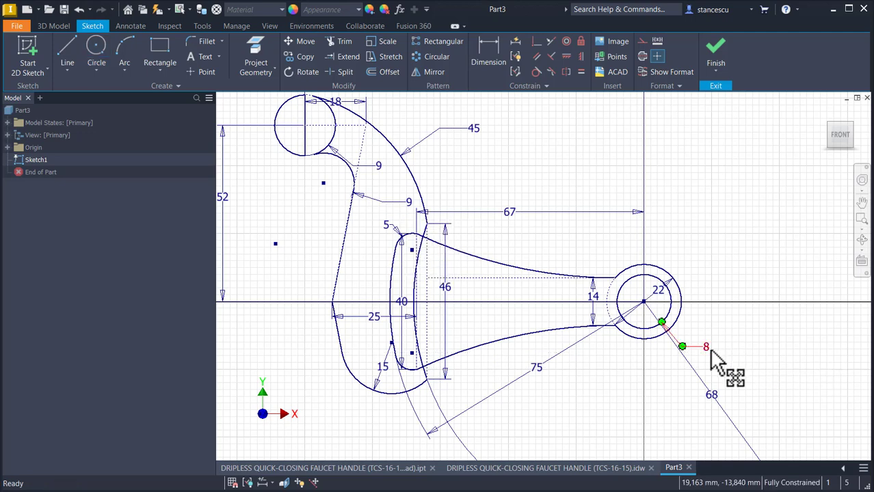
pyautogui.doubleClick(709, 348)
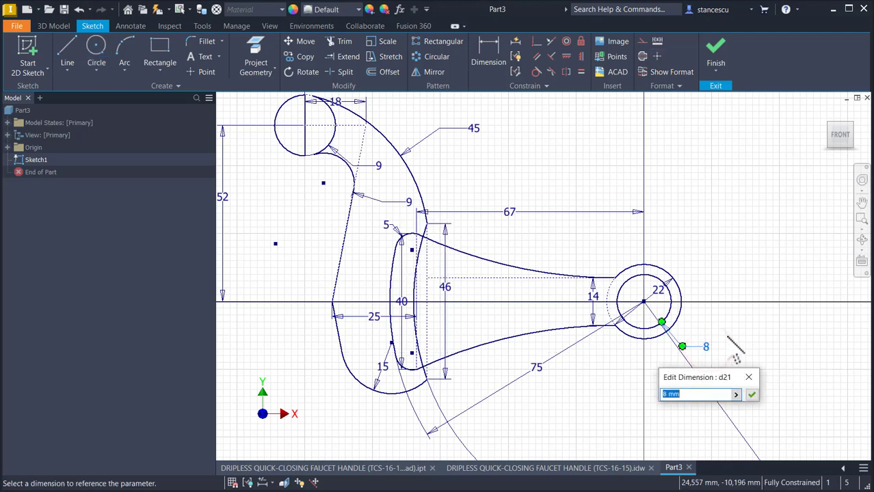
pyautogui.press('Escape')
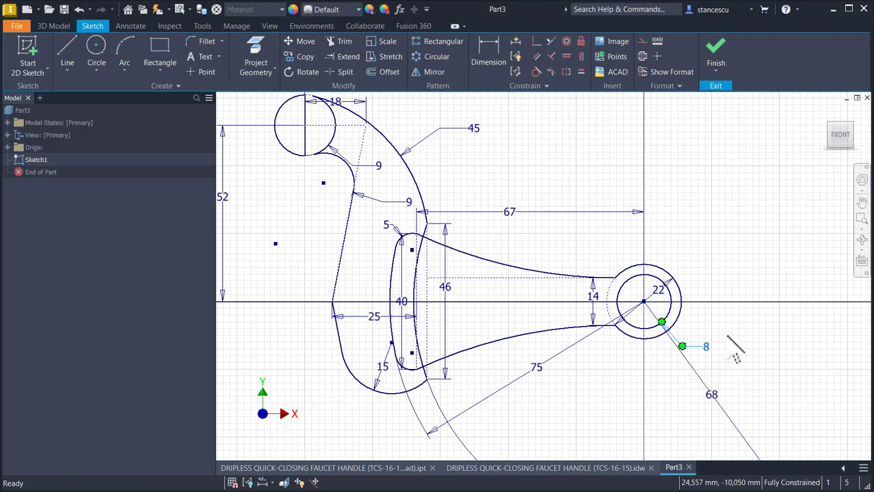
pyautogui.hotkey('ctrl', 'z')
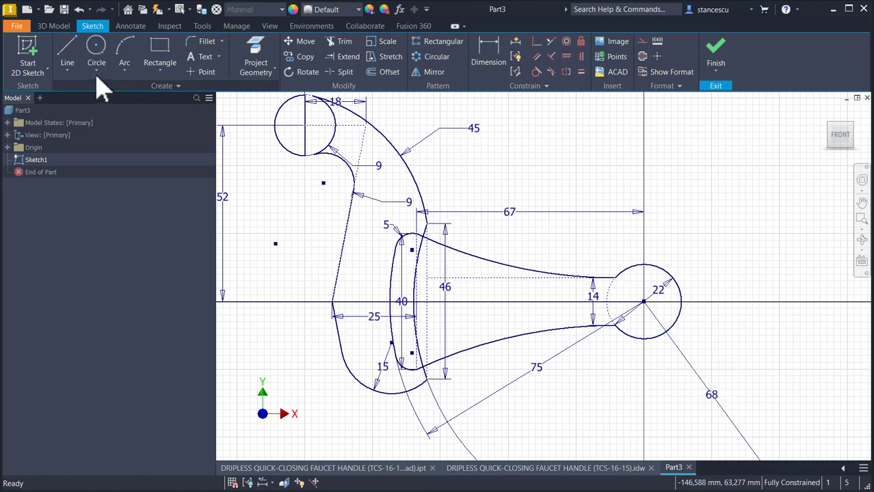
# Step: Draw an 8 mm diameter circle concentric with the 22 mm circle, entering its size as a diameter, and finish the sketch
pyautogui.click(95, 47)
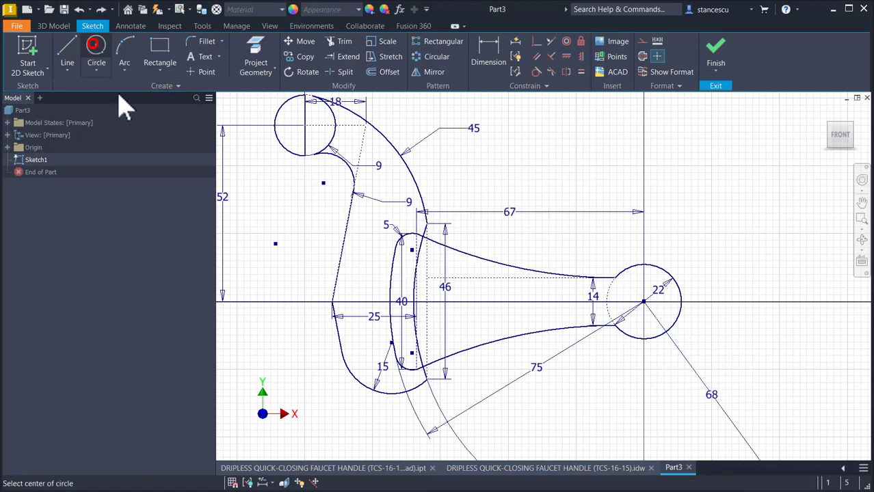
pyautogui.click(644, 302)
pyautogui.rightClick(731, 340)
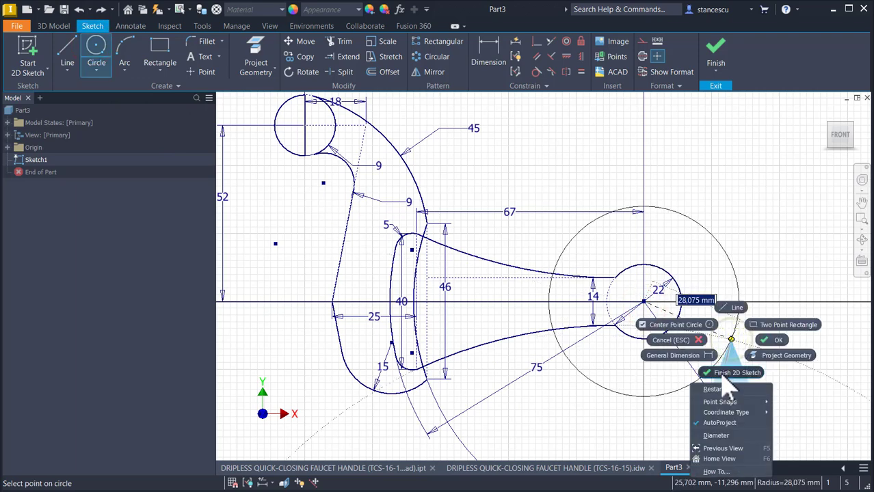
pyautogui.click(720, 435)
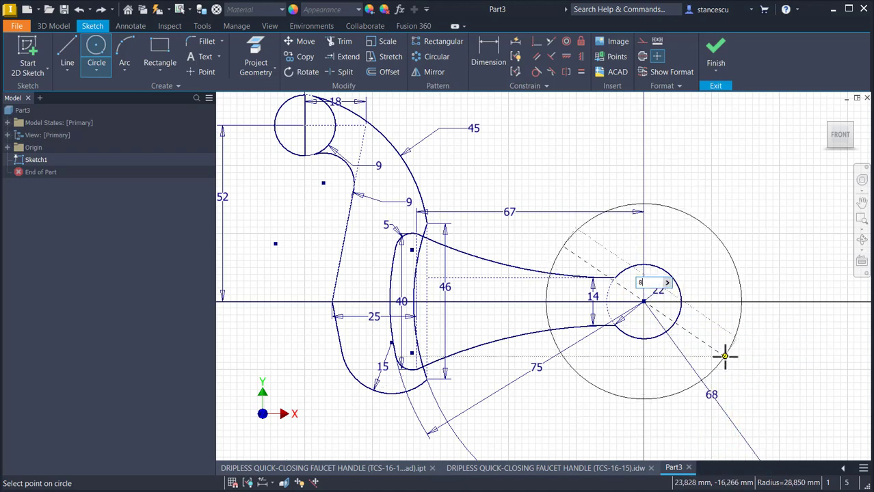
pyautogui.press('Return')
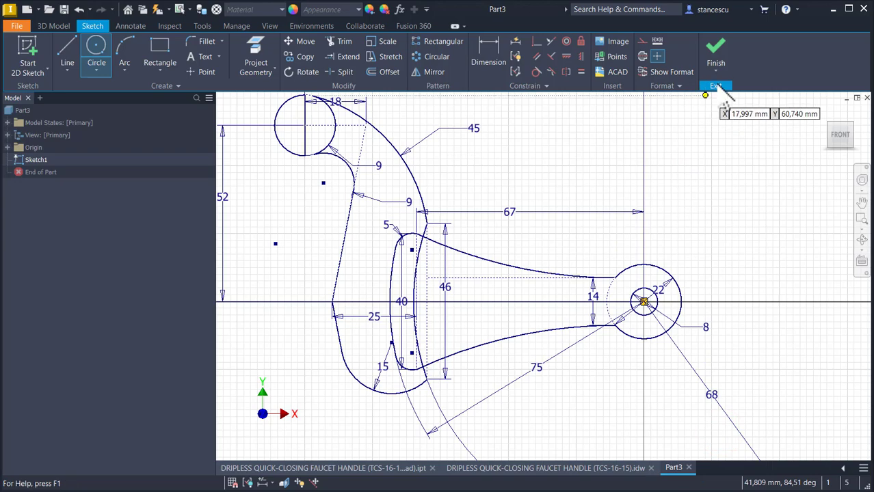
pyautogui.click(717, 51)
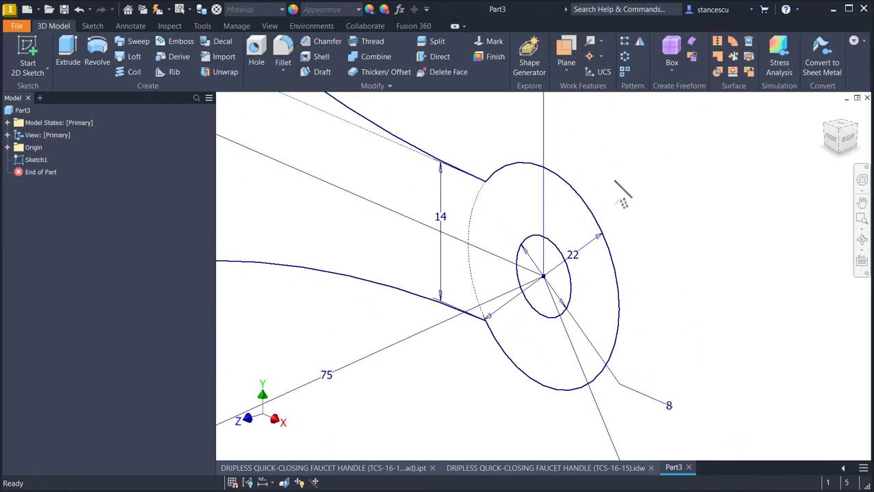
# Step: Review the whole profile in 3D, consult the Part 4 and Part 5 views in the TCS-16-15 drawing, and return to Part3
pyautogui.press('Num_Lock')
pyautogui.scroll(-8, 615, 181)
pyautogui.scroll(3, 572, 272)
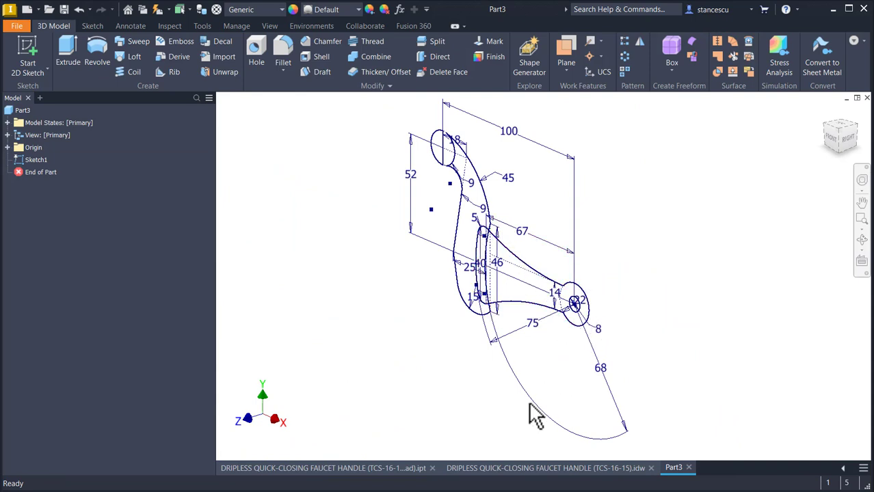
pyautogui.click(555, 471)
pyautogui.scroll(-2, 403, 347)
pyautogui.press('Num_Lock')
pyautogui.scroll(2, 400, 349)
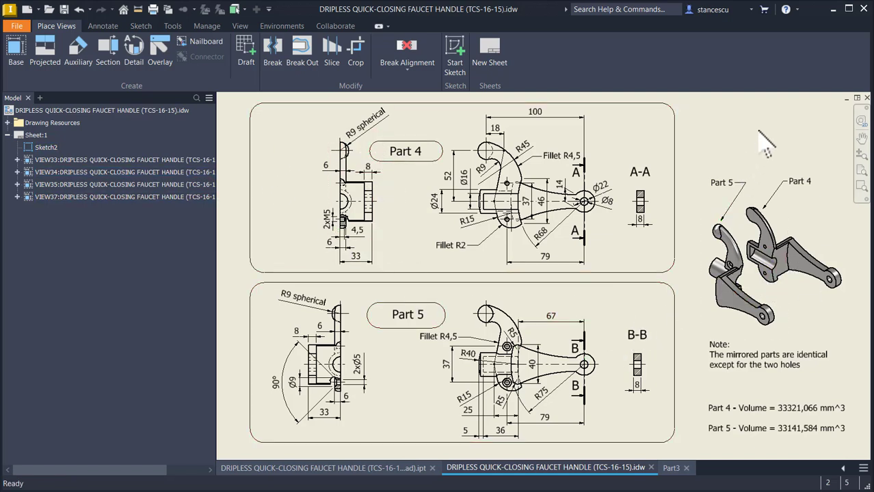
pyautogui.click(671, 469)
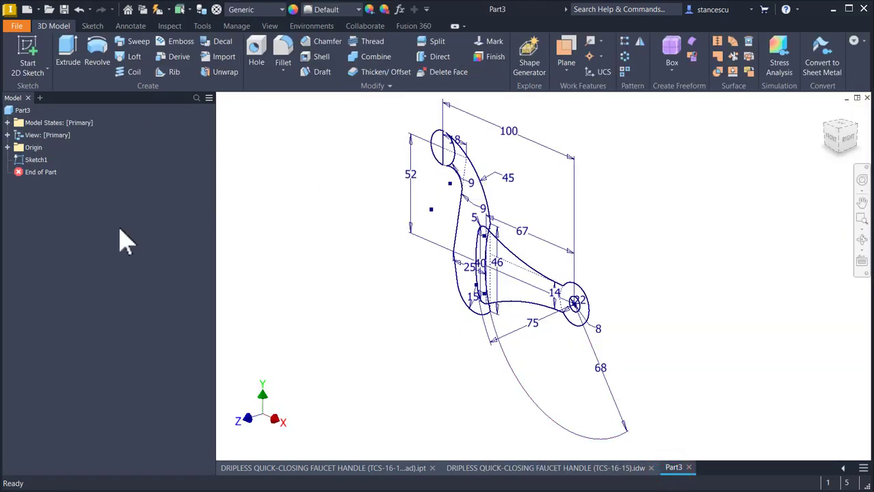
# Step: Extrude the arm profile with its 22 mm hub and the adjoining narrow end region symmetrically by 33*2 mm, leaving the 8 mm hole open
pyautogui.click(68, 60)
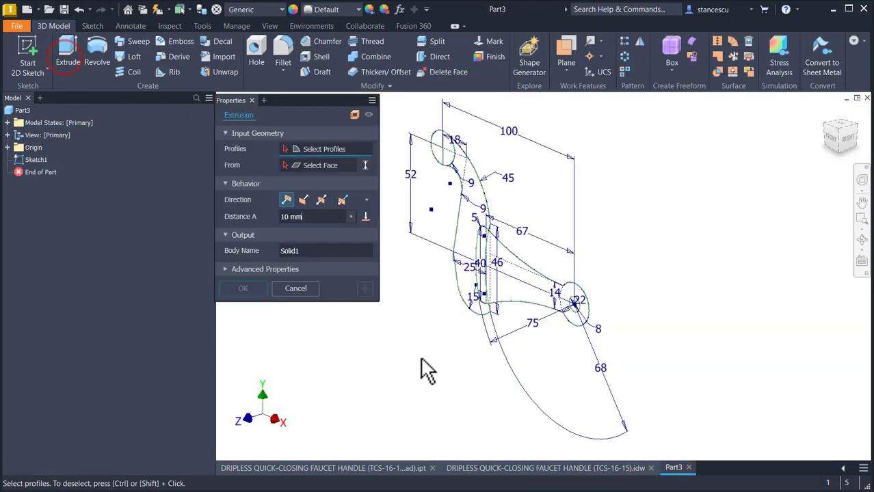
pyautogui.scroll(3, 458, 331)
pyautogui.click(544, 267)
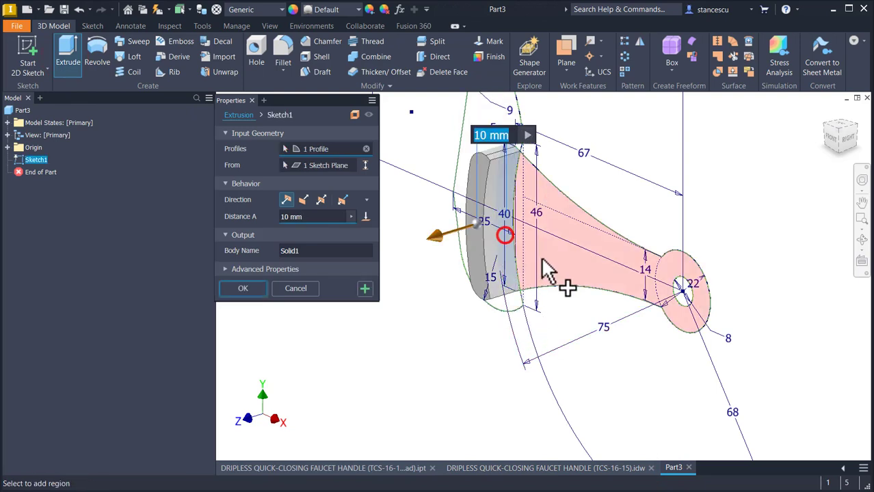
pyautogui.click(543, 262)
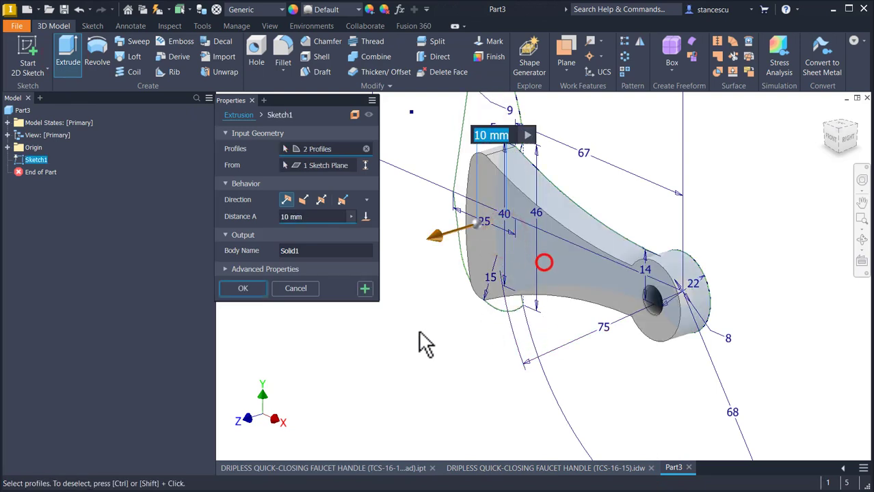
pyautogui.click(321, 199)
pyautogui.click(317, 216)
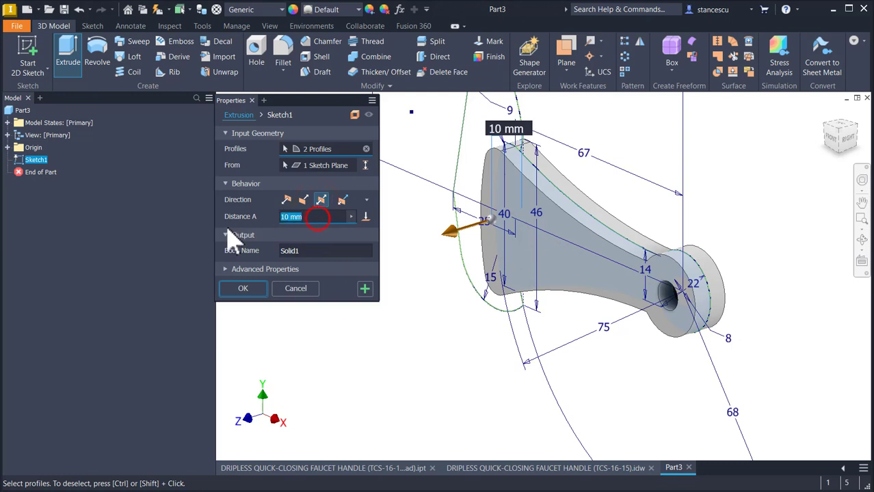
pyautogui.write('33*')
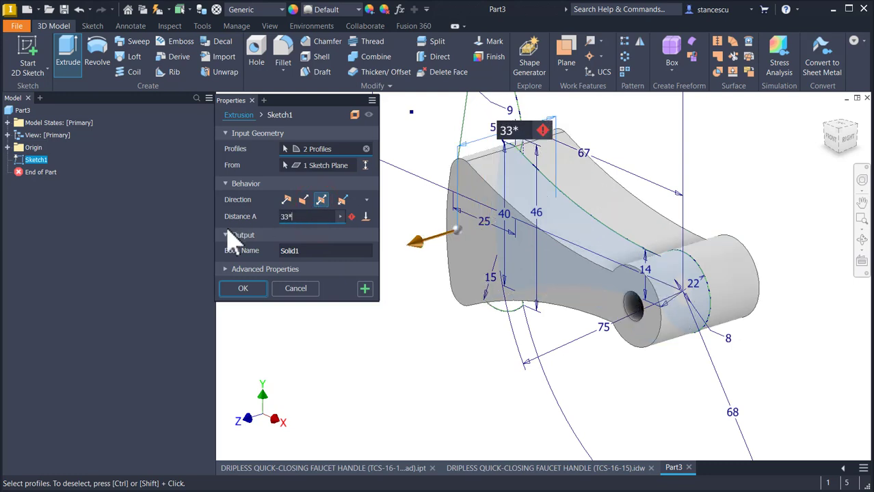
pyautogui.write('2')
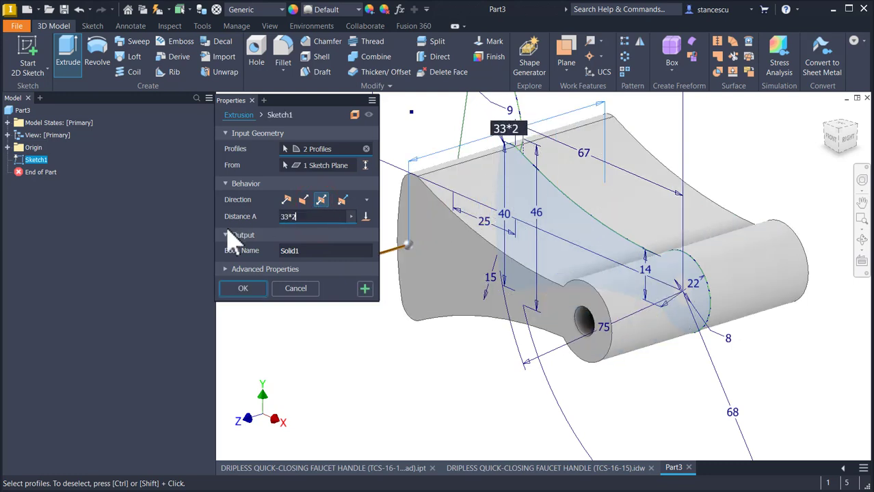
pyautogui.click(242, 288)
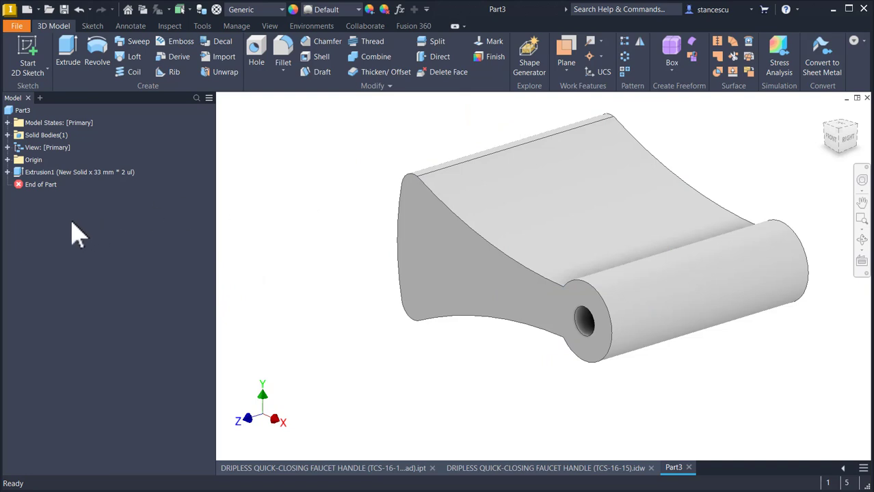
# Step: Share Sketch1 from under the first extrusion so its profiles can be reused for further features
pyautogui.click(7, 172)
pyautogui.rightClick(34, 185)
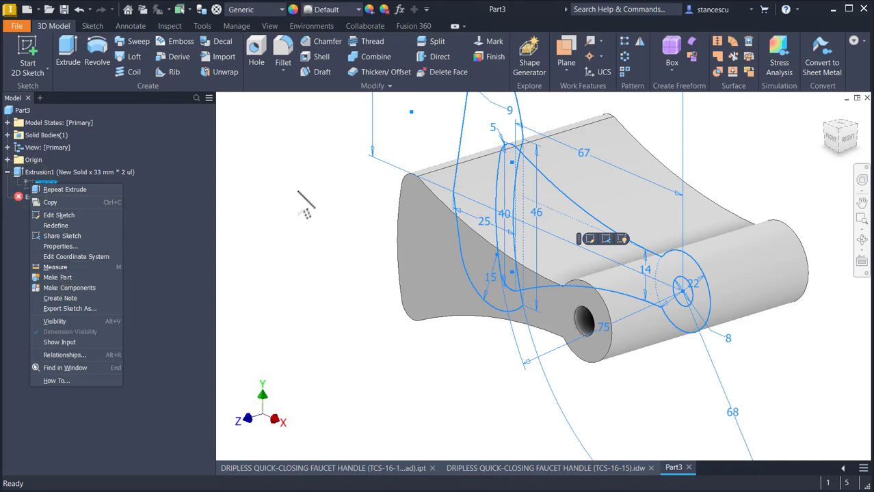
pyautogui.click(299, 193)
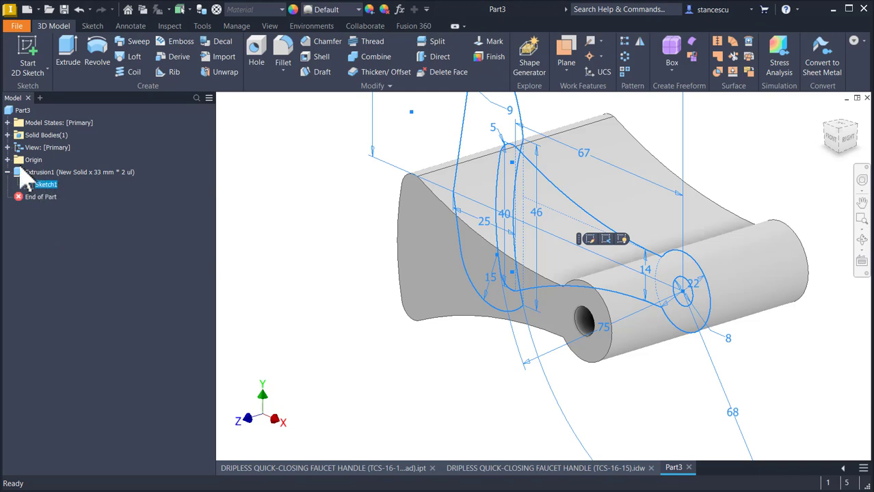
pyautogui.rightClick(37, 195)
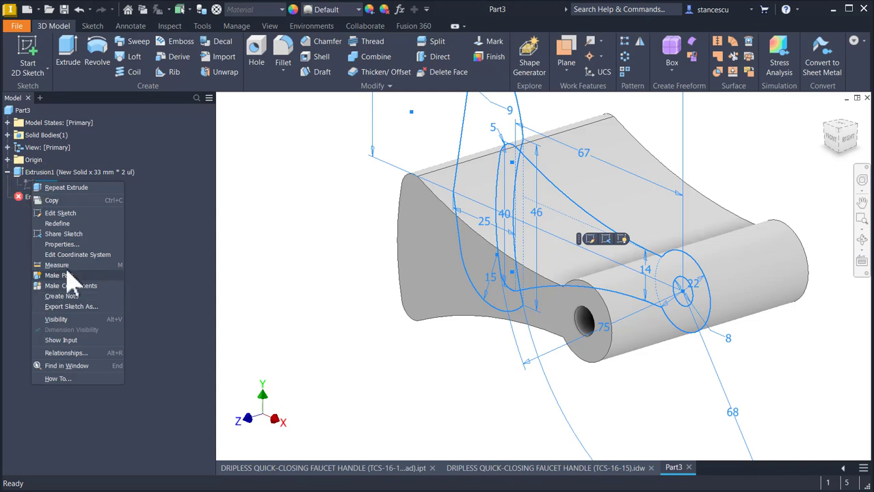
pyautogui.click(69, 234)
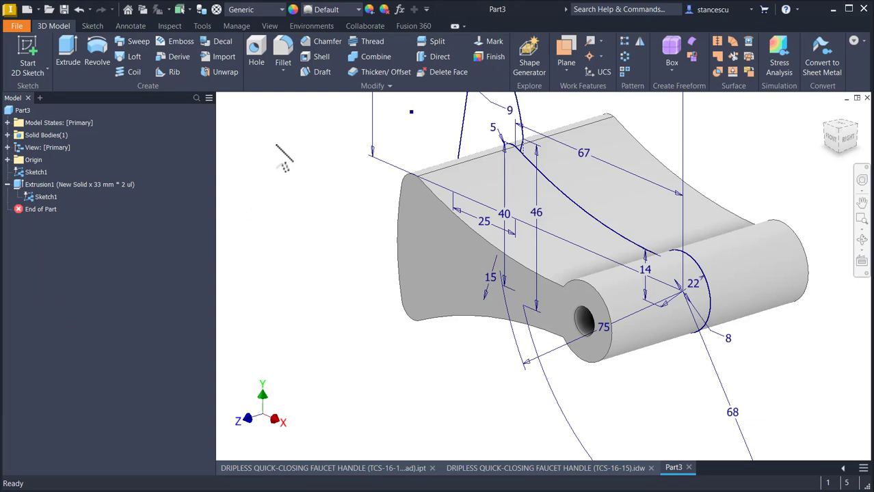
# Step: Start another extrusion from the shared sketch
pyautogui.click(67, 61)
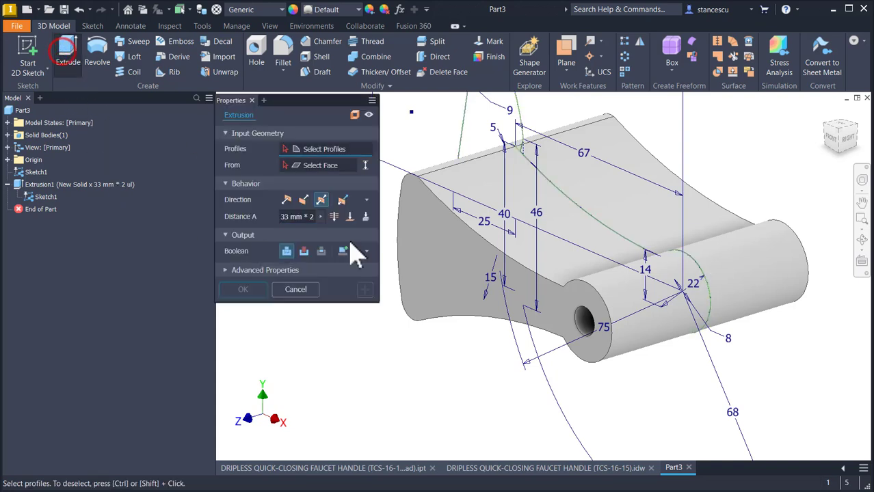
# Step: Cut the side-arm profile of Sketch1 symmetrically through the solid over a distance of 33 mm * 2 - 2*8, leaving two outer arms
pyautogui.click(541, 228)
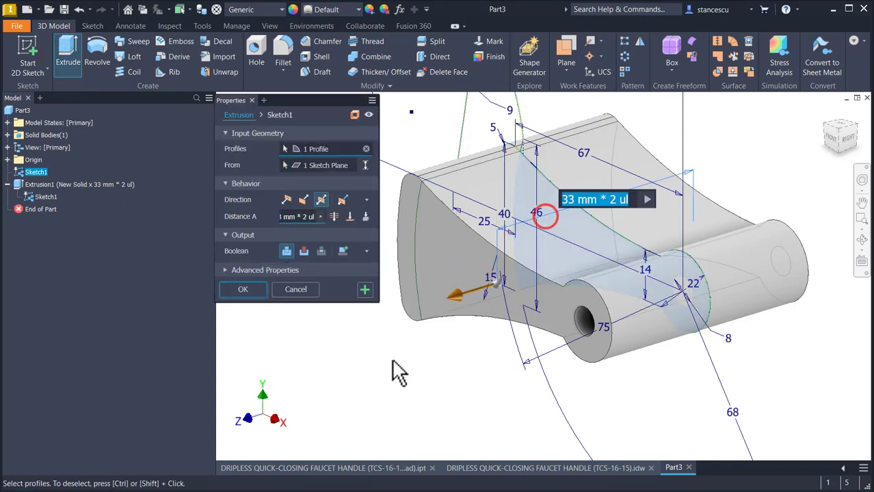
pyautogui.click(303, 251)
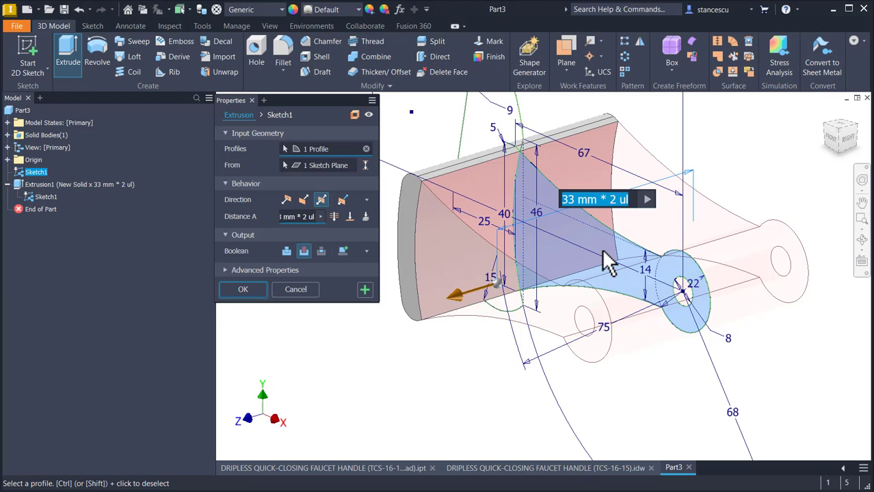
pyautogui.press('End')
pyautogui.write('-')
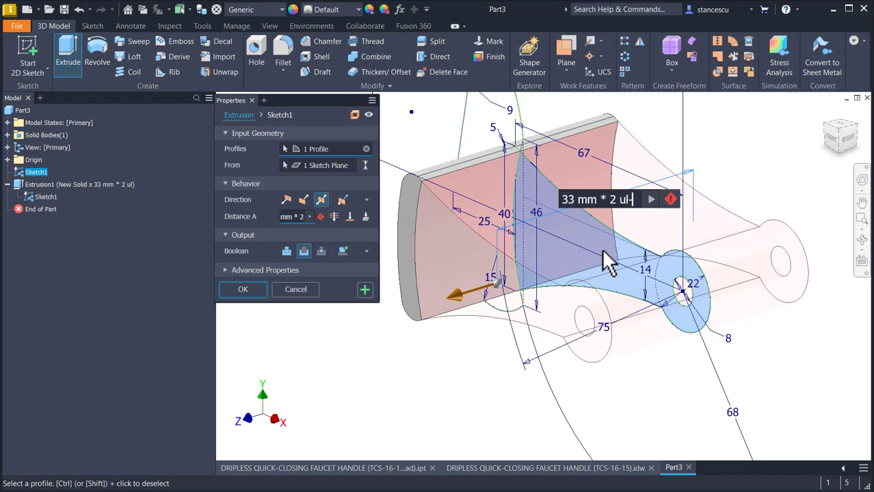
pyautogui.write('2*')
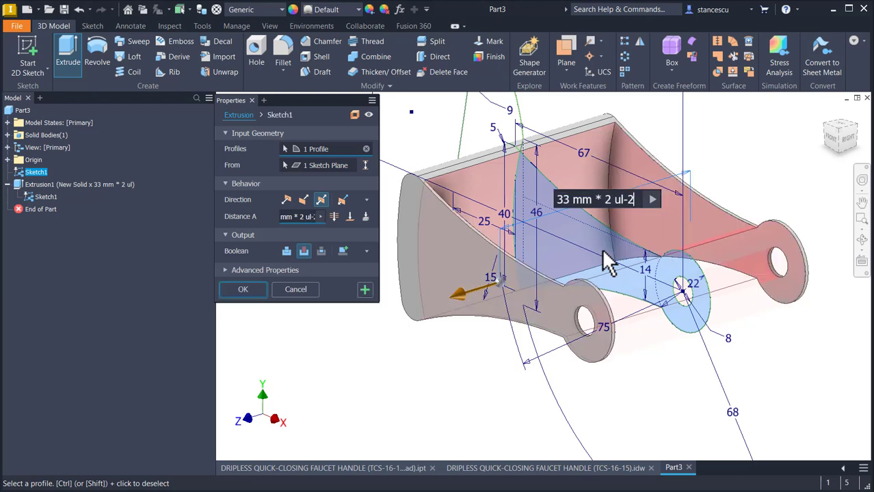
pyautogui.write('8')
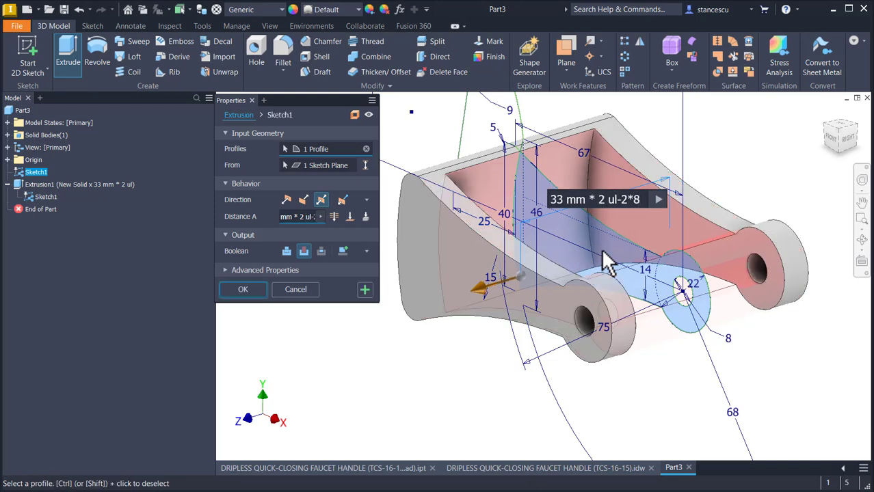
pyautogui.click(243, 290)
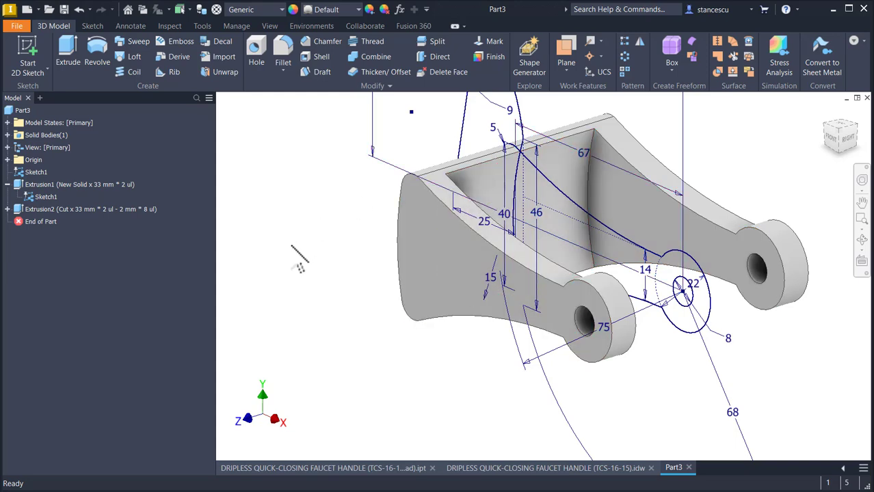
# Step: Check the drawing, then extrude the curved lever profile symmetrically by 6*2 mm, joined to the body
pyautogui.press('Home')
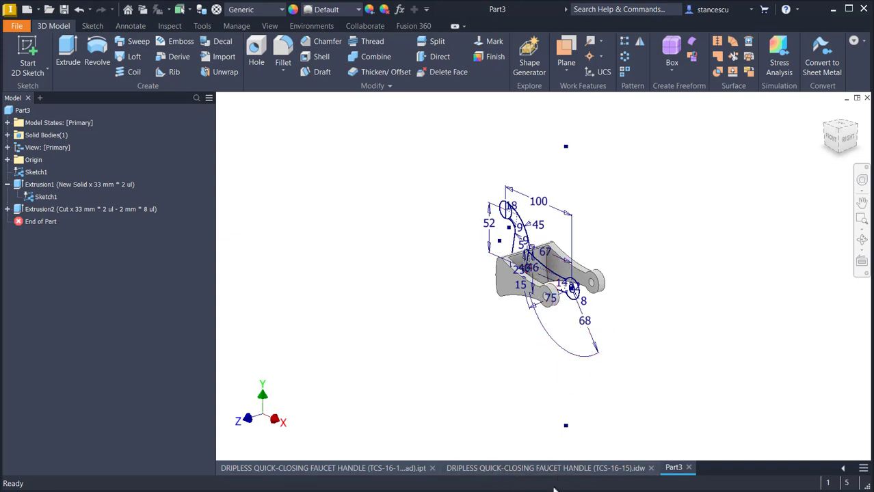
pyautogui.click(545, 468)
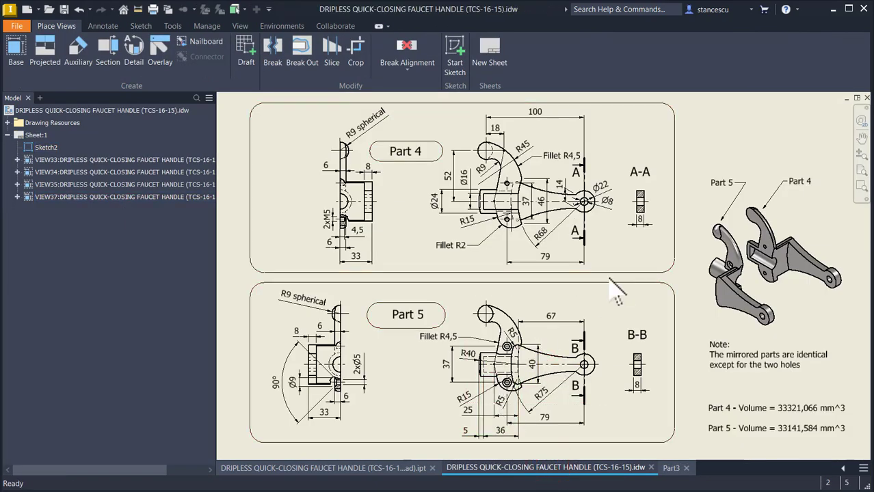
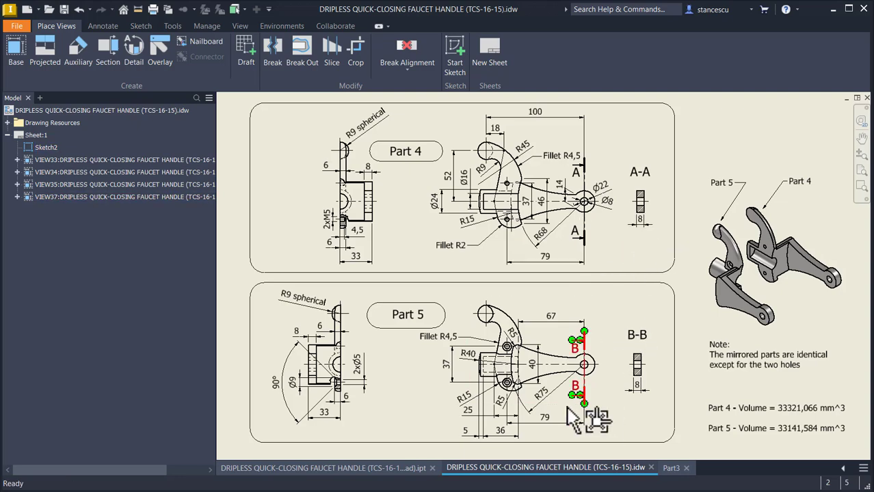
pyautogui.click(671, 468)
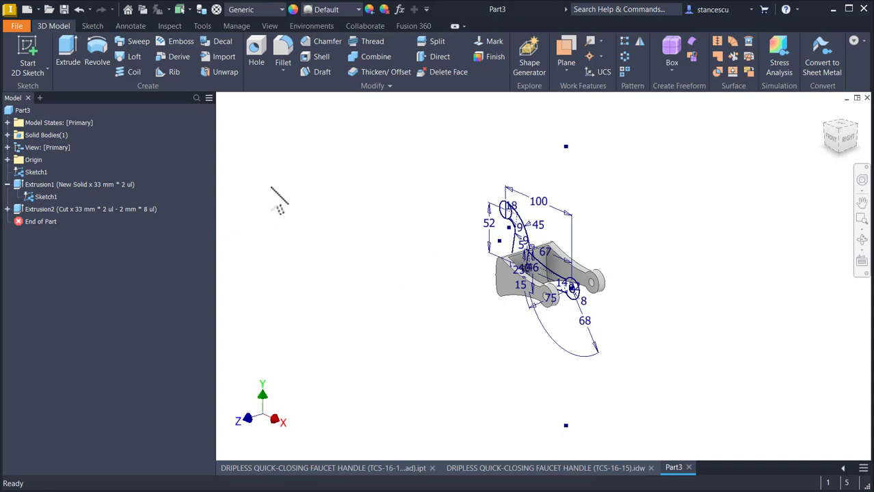
pyautogui.click(68, 47)
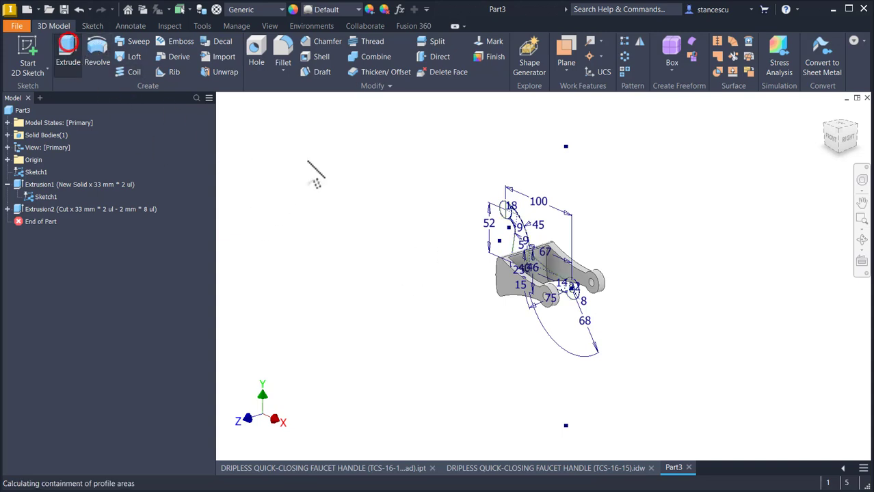
pyautogui.scroll(5, 452, 253)
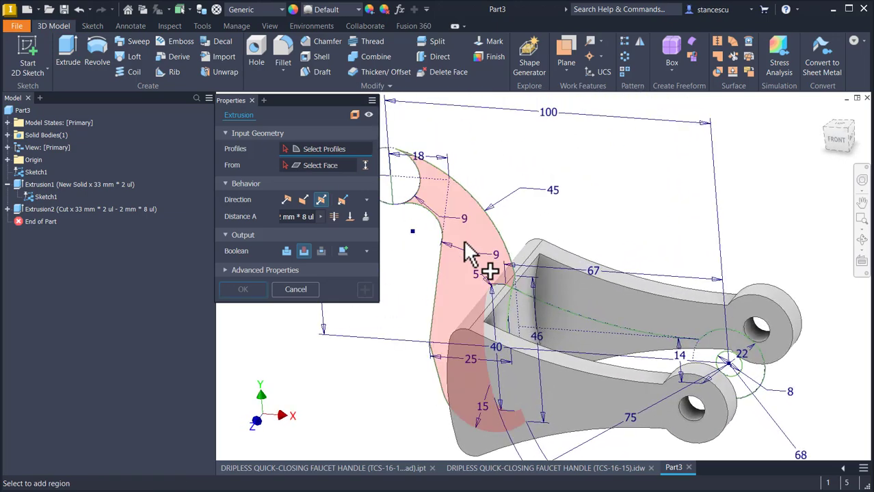
pyautogui.click(472, 257)
pyautogui.keyDown('shift'); pyautogui.moveTo(426, 309); pyautogui.dragTo(287, 300, button='middle'); pyautogui.keyUp('shift')
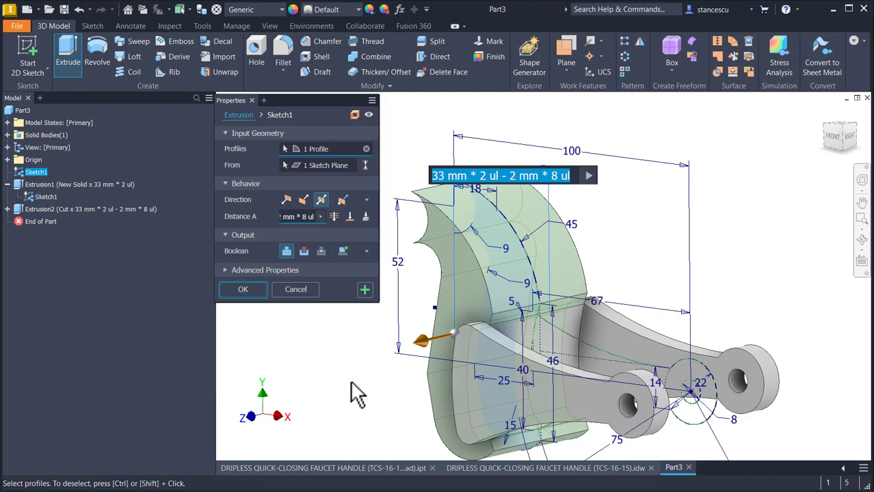
pyautogui.write('6*2')
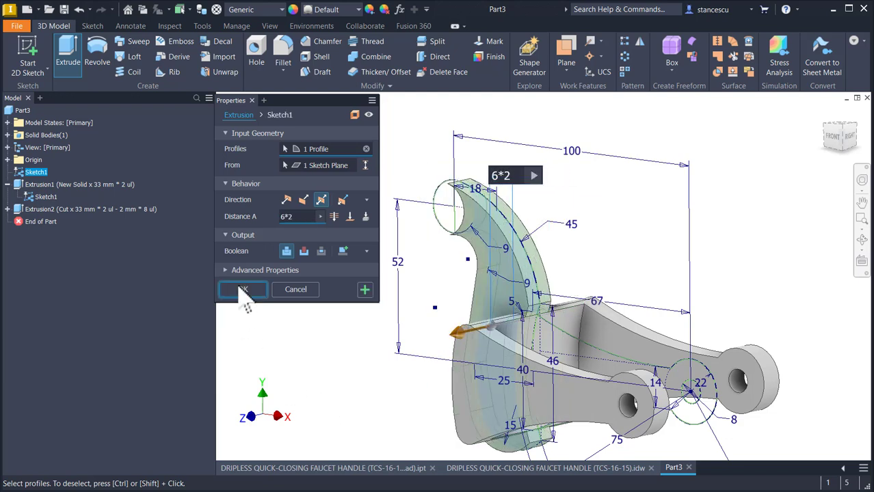
pyautogui.click(243, 289)
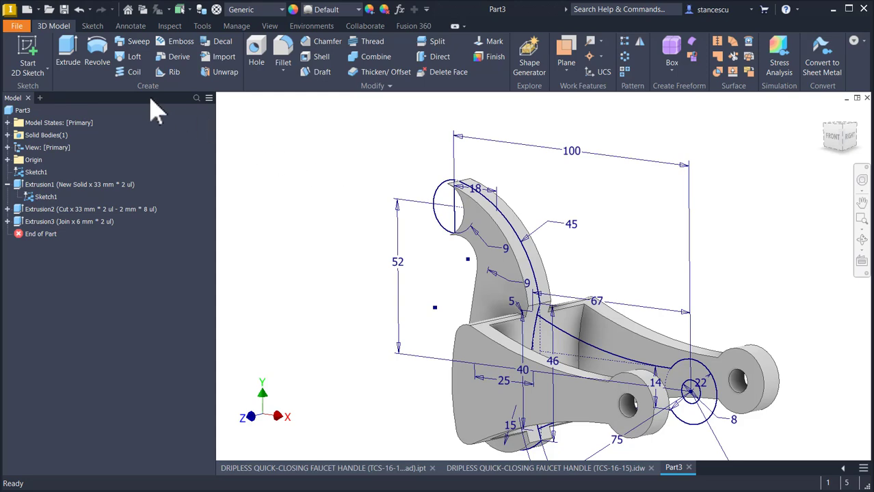
# Step: Revolve the half circle at the lever tip a full 360 degrees about its straight edge, joined as a ball end
pyautogui.click(100, 59)
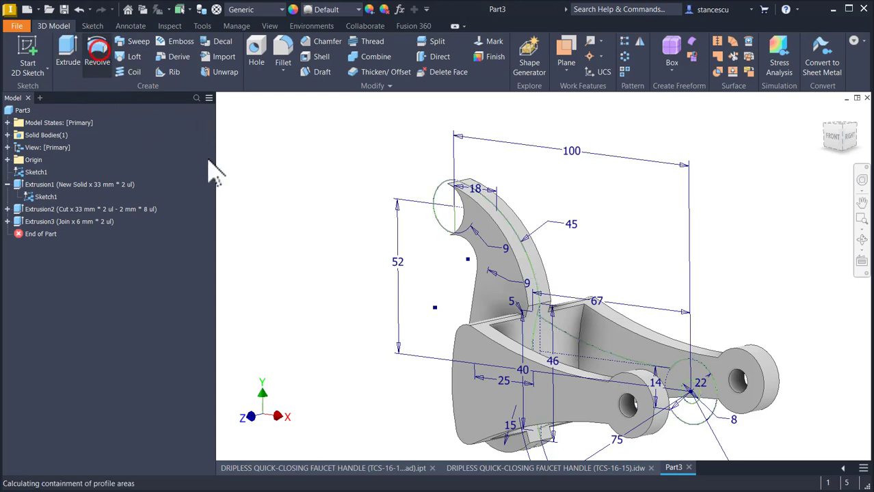
pyautogui.scroll(5, 411, 266)
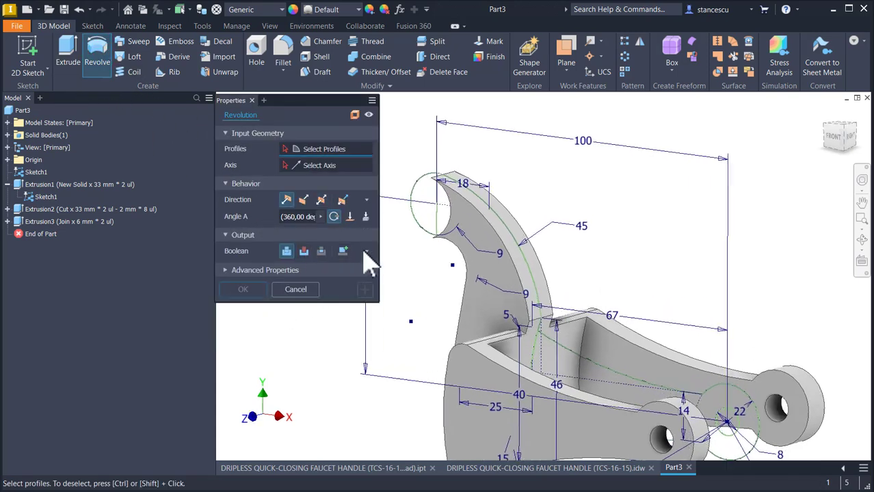
pyautogui.click(471, 255)
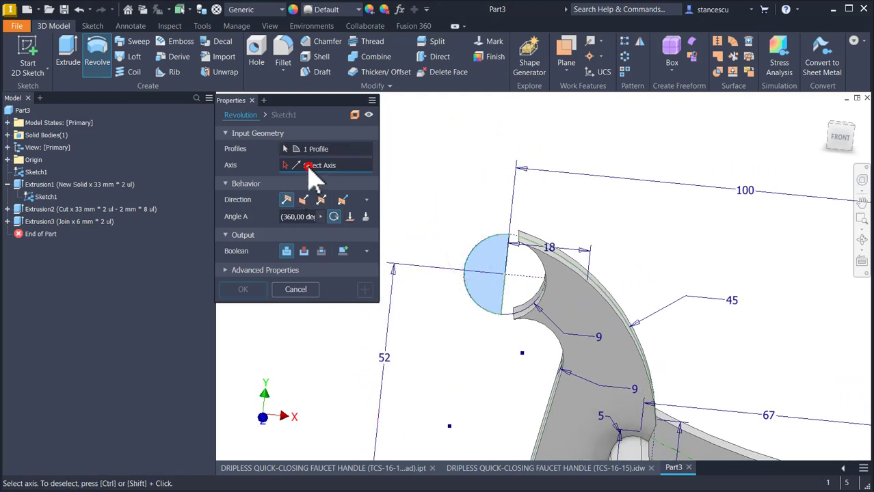
pyautogui.click(506, 257)
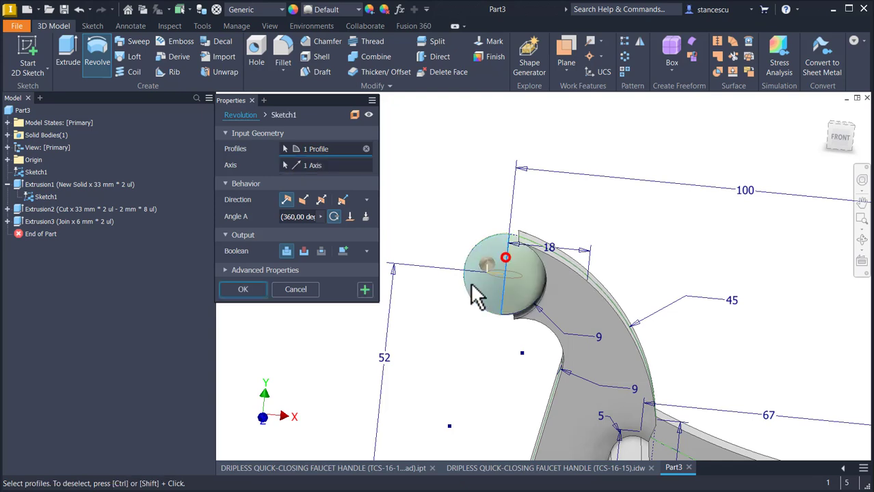
pyautogui.click(245, 289)
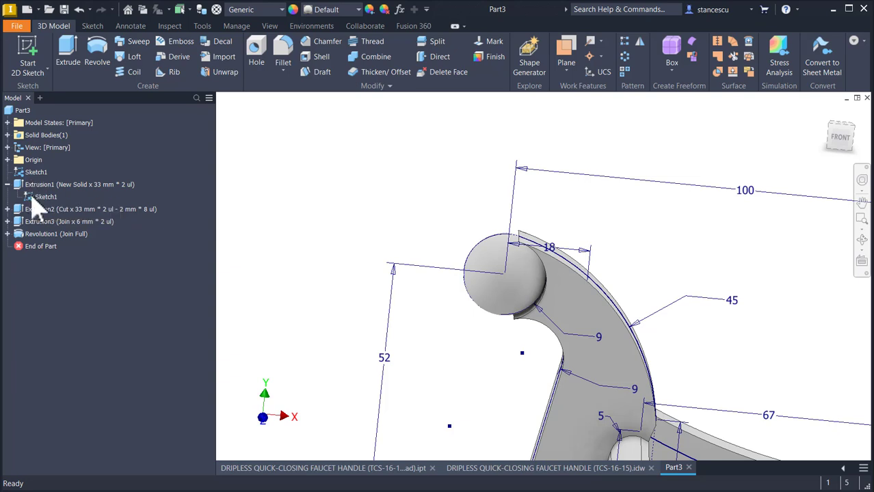
# Step: Hide Sketch1 and show the whole part in the isometric home view
pyautogui.rightClick(32, 199)
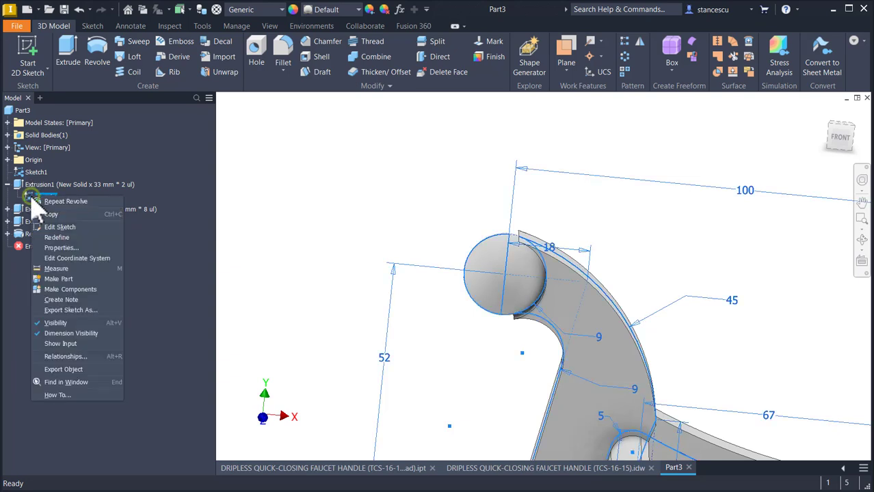
pyautogui.click(56, 323)
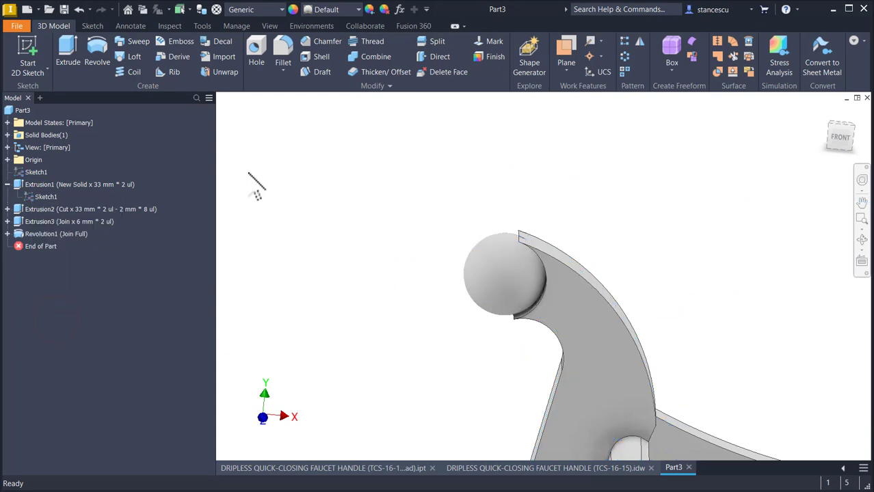
pyautogui.press('Num_Lock')
pyautogui.press('F6')
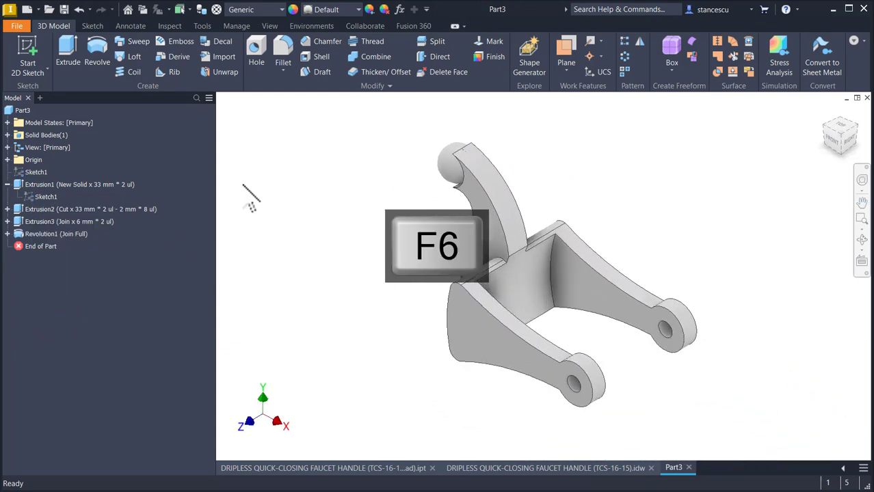
# Step: Examine the fillet callouts and lever dimensions of Part 4 and Part 5 in the faucet handle drawing
pyautogui.click(545, 469)
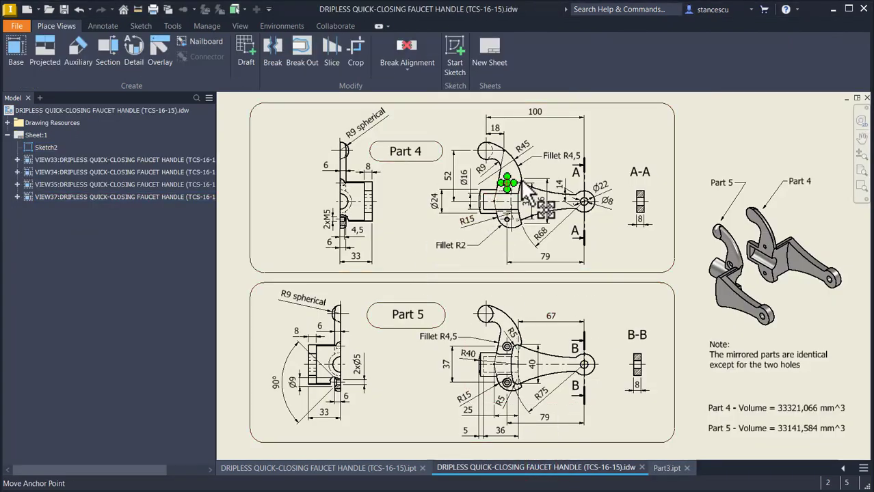
pyautogui.scroll(3, 527, 175)
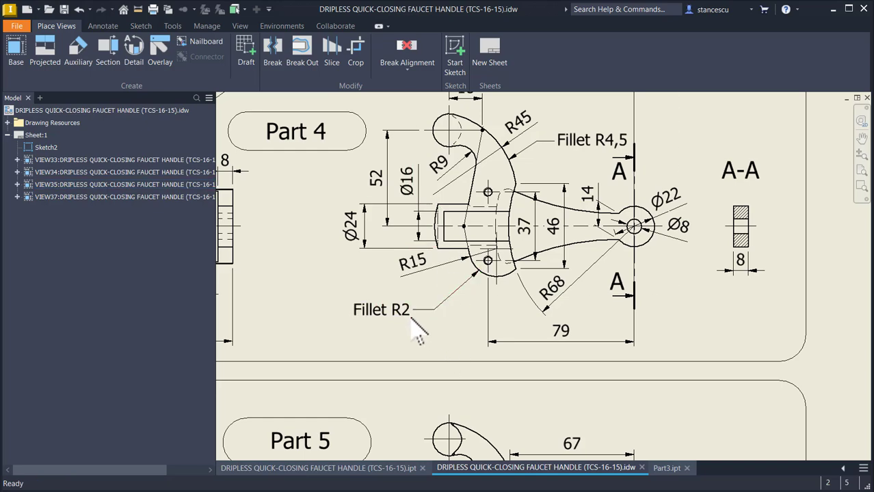
pyautogui.scroll(2, 470, 347)
pyautogui.scroll(-2, 472, 350)
pyautogui.moveTo(472, 351); pyautogui.dragTo(462, 134, button='middle')
pyautogui.moveTo(448, 392); pyautogui.dragTo(457, 344, button='middle')
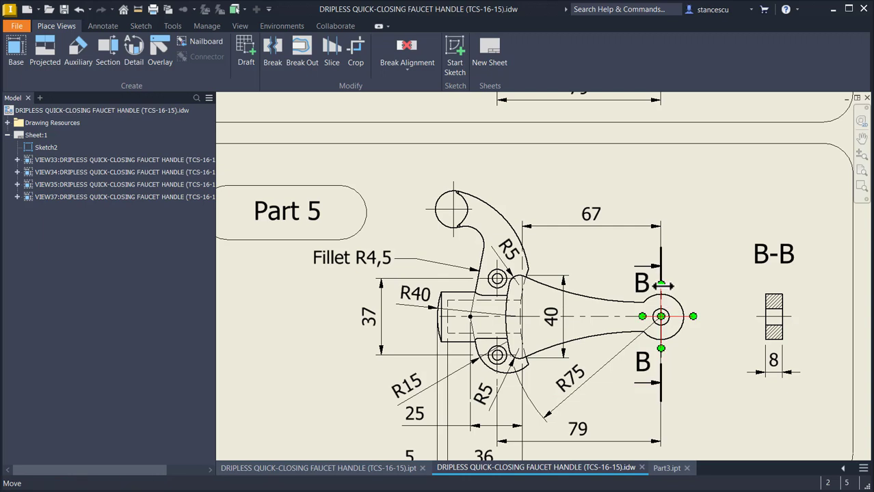
# Step: In Part3, fillet the long outer and inner edges on both sides of the curved lever with a 4.5 mm radius
pyautogui.click(663, 469)
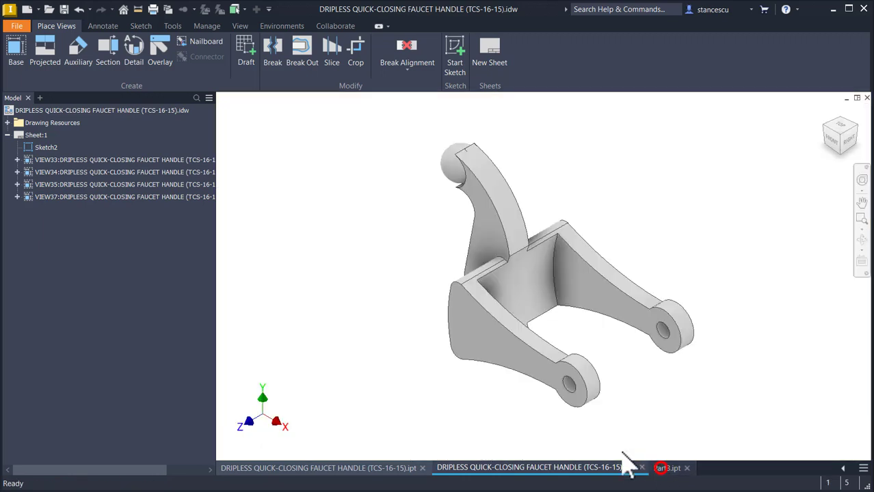
pyautogui.click(493, 206)
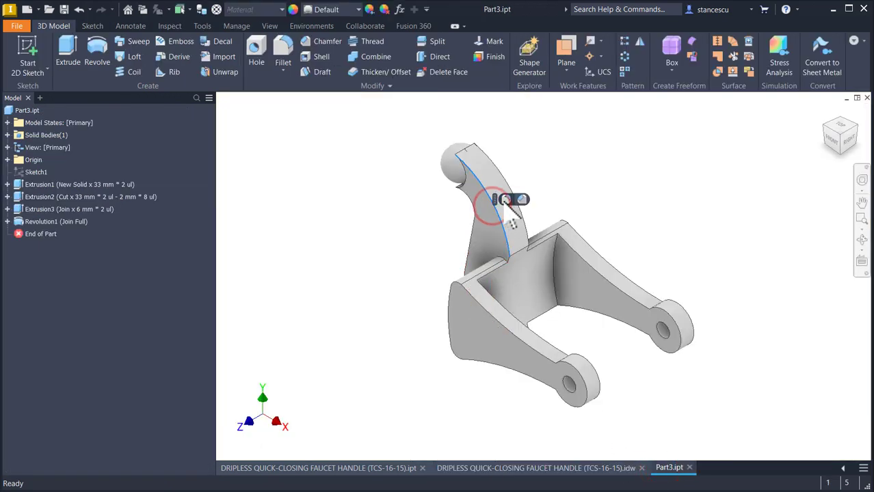
pyautogui.press('f')
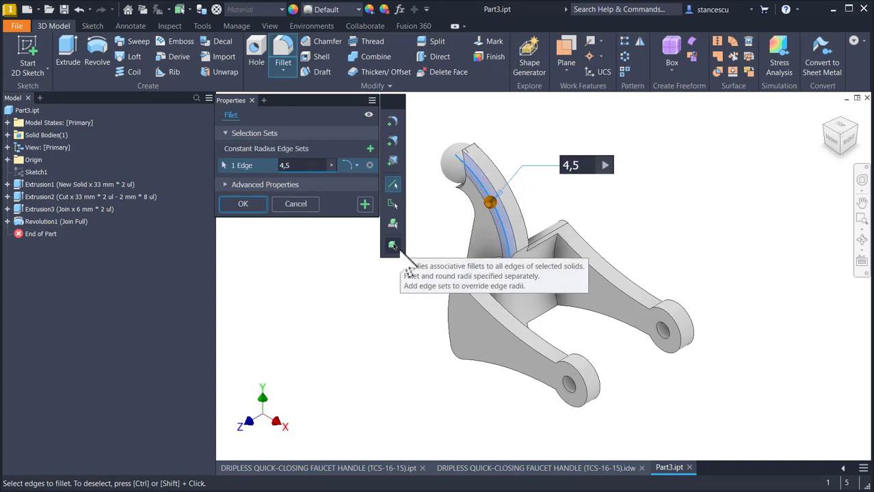
pyautogui.click(502, 179)
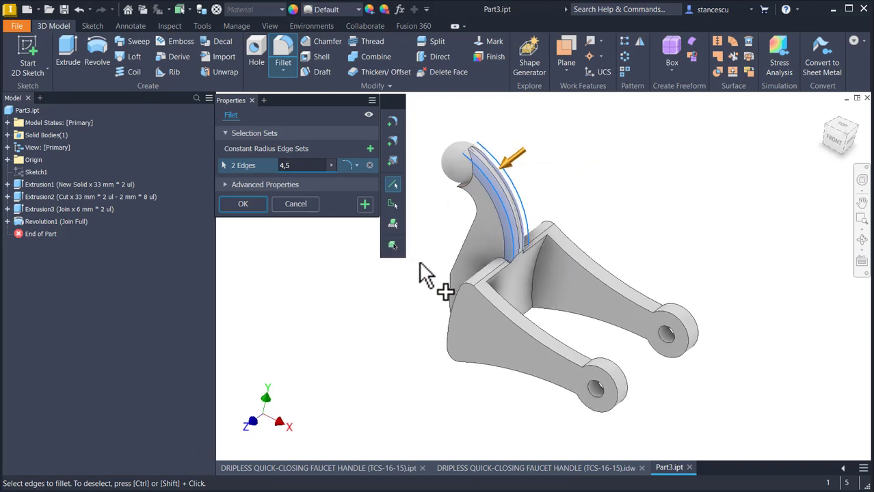
pyautogui.click(478, 229)
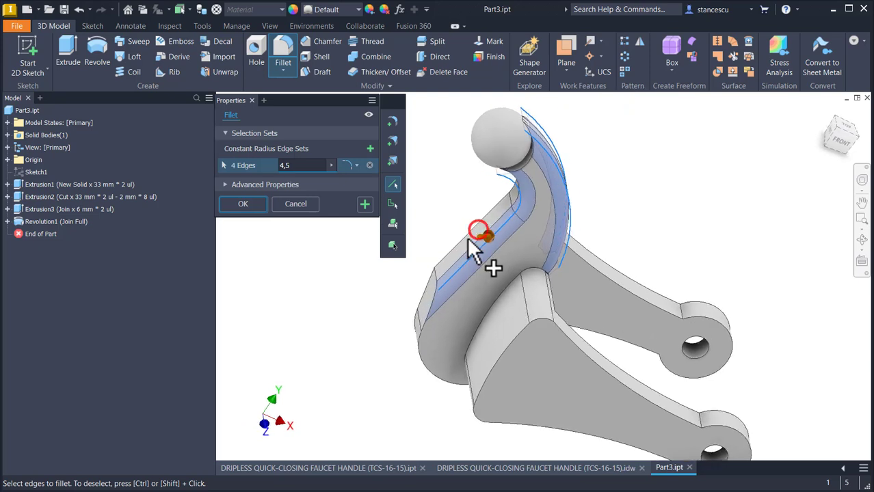
pyautogui.click(472, 248)
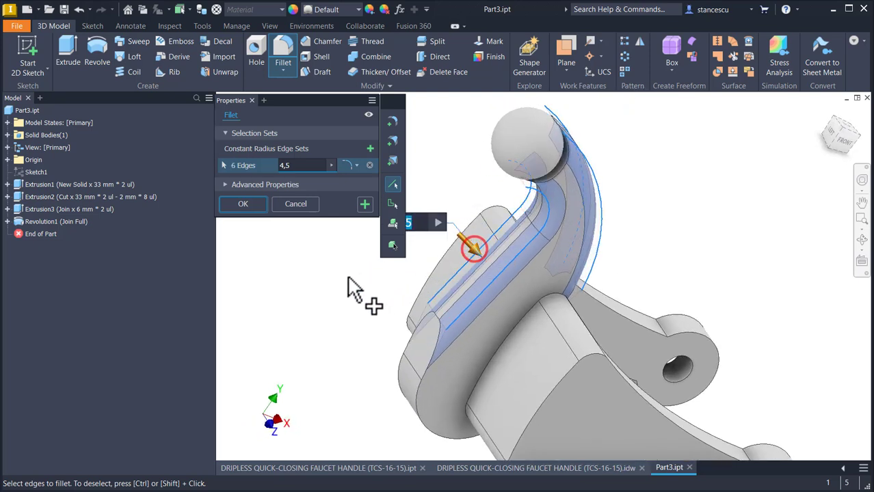
pyautogui.click(363, 206)
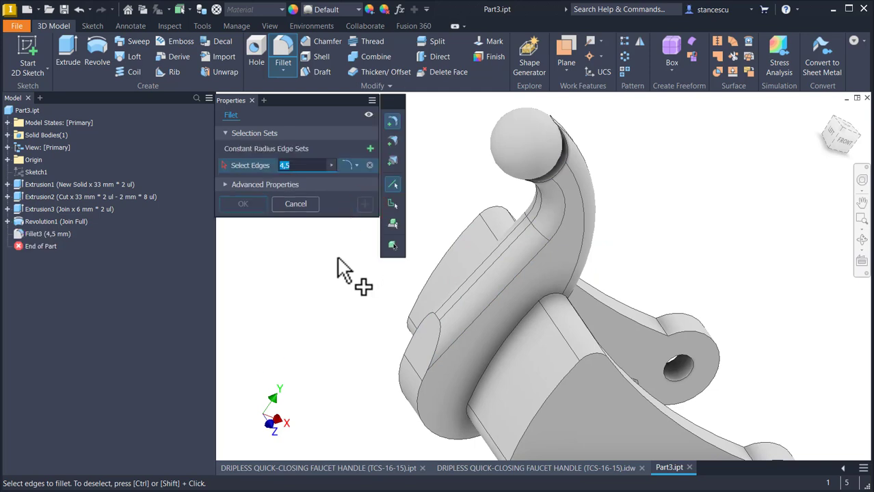
# Step: Fillet the edges around the lever's lower rounded end with a 2 mm radius
pyautogui.write('2')
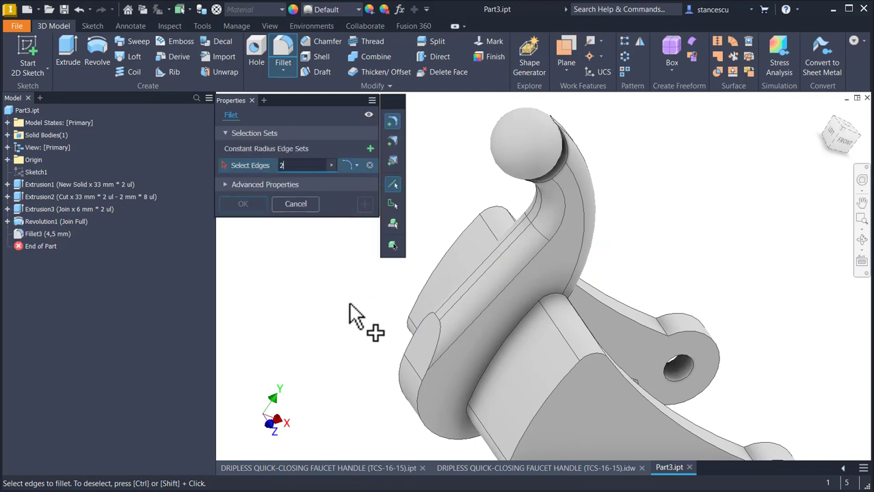
pyautogui.click(415, 405)
pyautogui.keyDown('shift'); pyautogui.moveTo(318, 415); pyautogui.dragTo(495, 242, button='middle'); pyautogui.keyUp('shift')
pyautogui.click(244, 204)
pyautogui.scroll(-2, 416, 256)
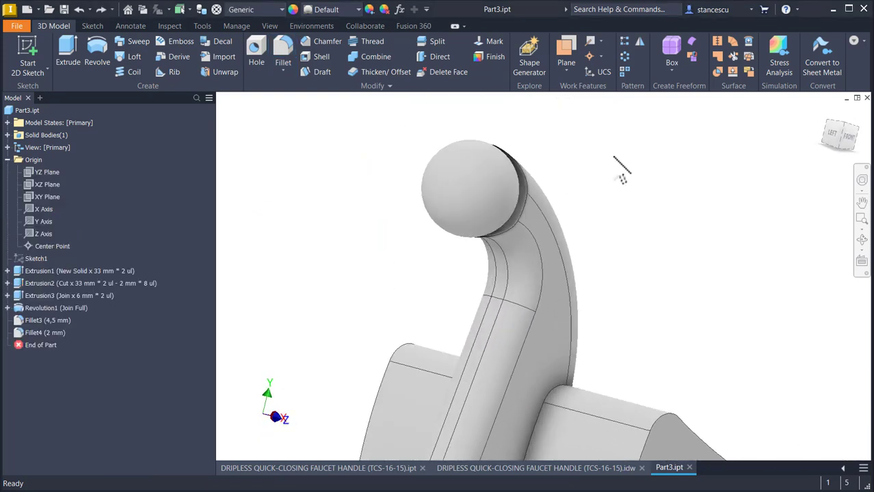
# Step: Make Sketch1 visible again in the part
pyautogui.click(613, 156)
pyautogui.press('F6')
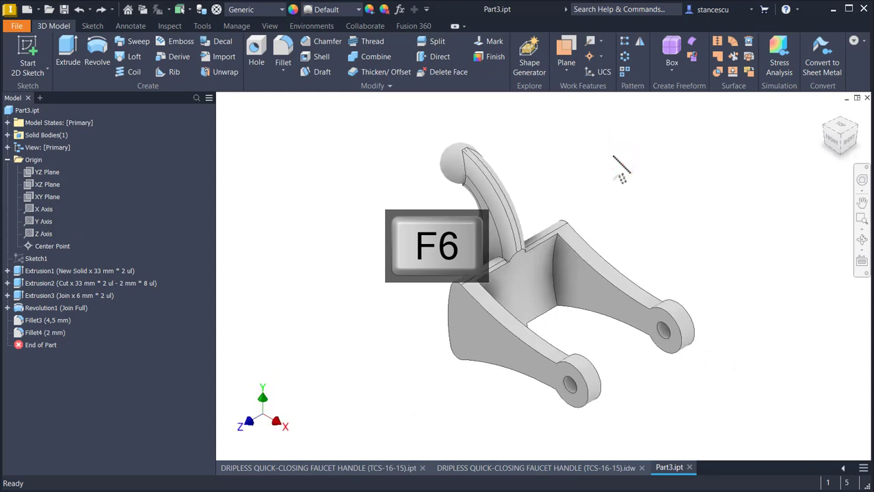
pyautogui.click(384, 147)
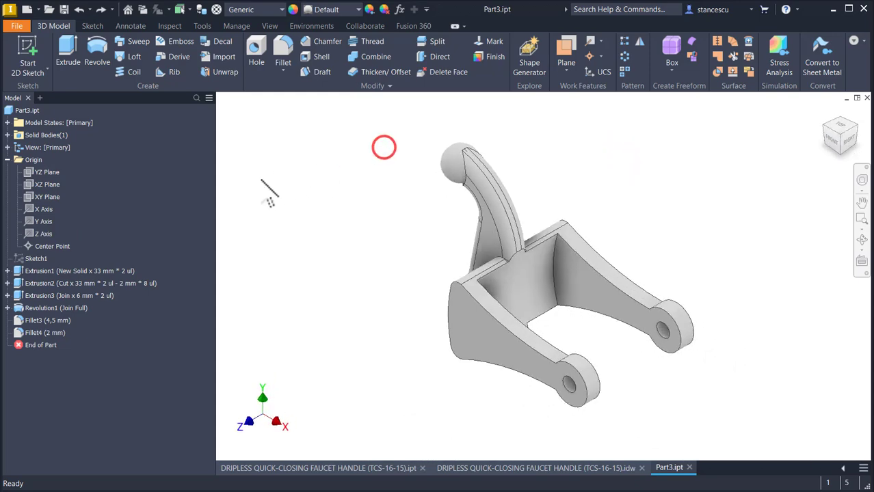
pyautogui.click(21, 260)
pyautogui.rightClick(19, 262)
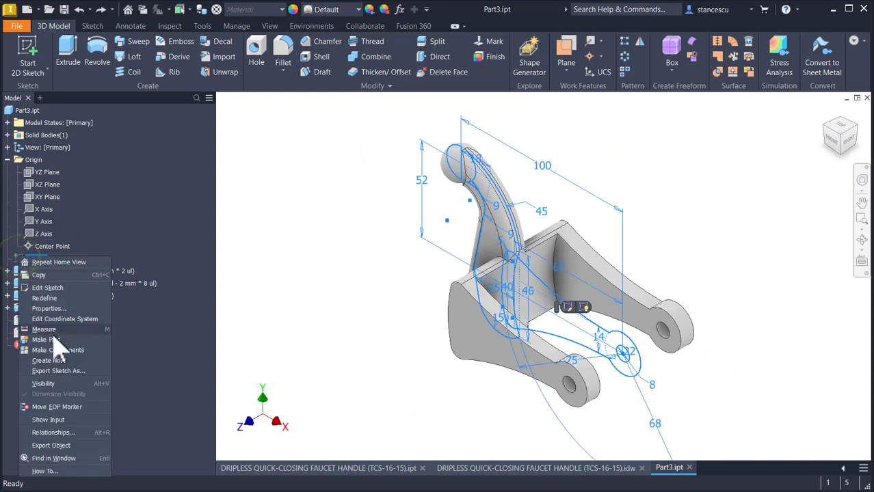
pyautogui.click(43, 384)
pyautogui.moveTo(59, 390)
pyautogui.keyDown('shift'); pyautogui.mouseDown(button='middle')
pyautogui.moveTo(333, 256)
pyautogui.moveTo(343, 272)
pyautogui.moveTo(311, 256)
pyautogui.moveTo(571, 99)
pyautogui.moveTo(566, 48)
pyautogui.mouseUp(button='middle'); pyautogui.keyUp('shift')
# Step: Create a work plane parallel to the YZ Plane through the top point of the ball-end arc, and hide Sketch1
pyautogui.click(567, 48)
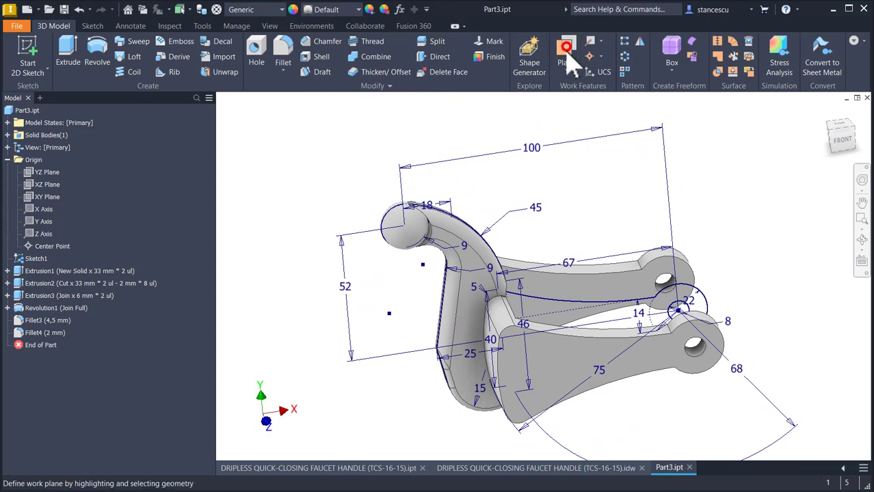
pyautogui.click(42, 173)
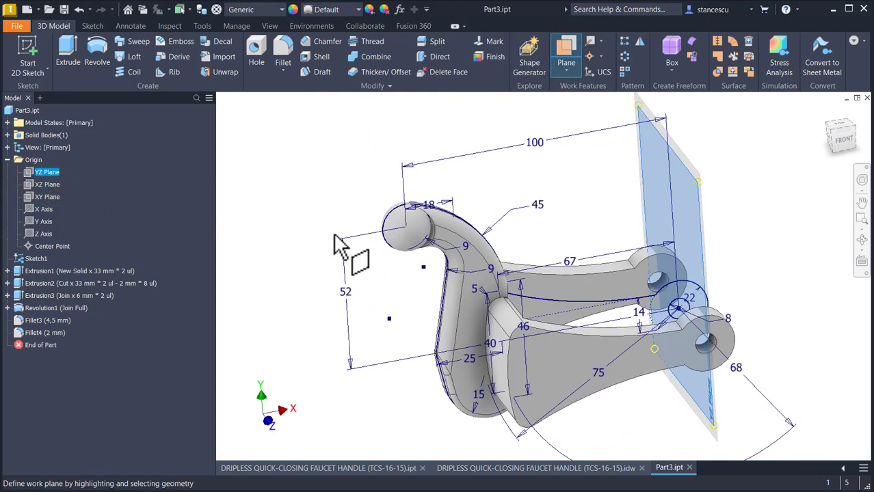
pyautogui.scroll(-5, 361, 233)
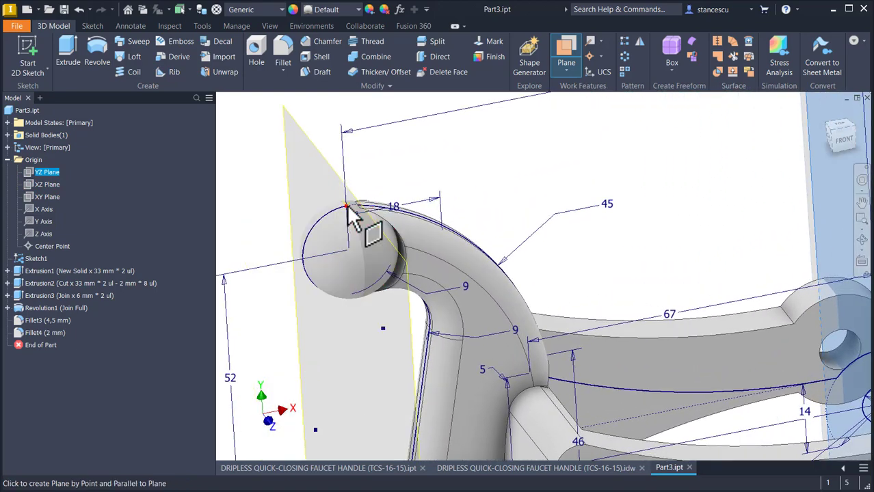
pyautogui.click(347, 206)
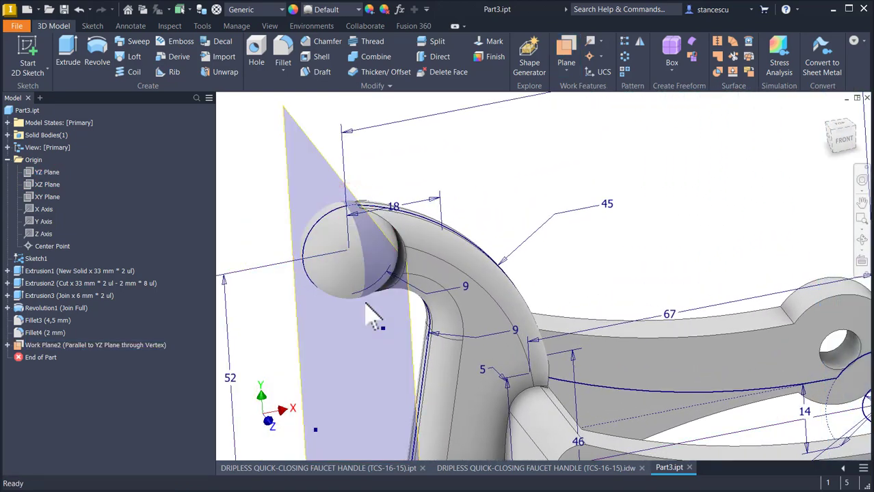
pyautogui.scroll(2, 348, 300)
pyautogui.keyDown('shift'); pyautogui.moveTo(347, 300); pyautogui.dragTo(594, 161, button='middle'); pyautogui.keyUp('shift')
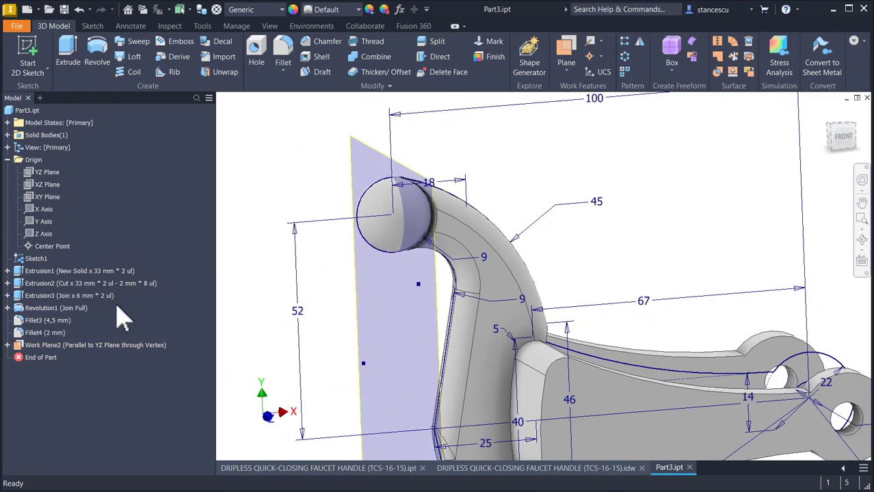
pyautogui.rightClick(27, 259)
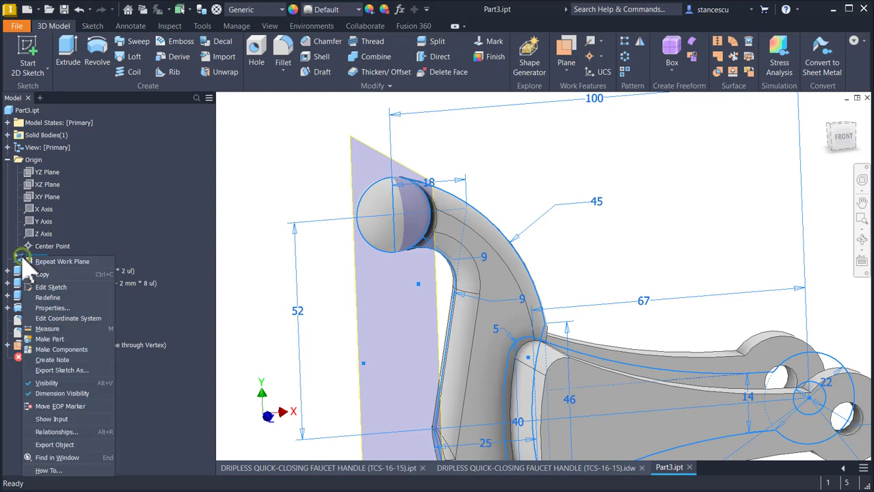
pyautogui.click(43, 384)
# Step: Start a new 2D sketch on the work plane through the ball end
pyautogui.moveTo(400, 293)
pyautogui.keyDown('shift'); pyautogui.mouseDown(button='middle')
pyautogui.moveTo(469, 186)
pyautogui.moveTo(425, 165)
pyautogui.moveTo(433, 151)
pyautogui.mouseUp(button='middle'); pyautogui.keyUp('shift')
pyautogui.click(432, 150)
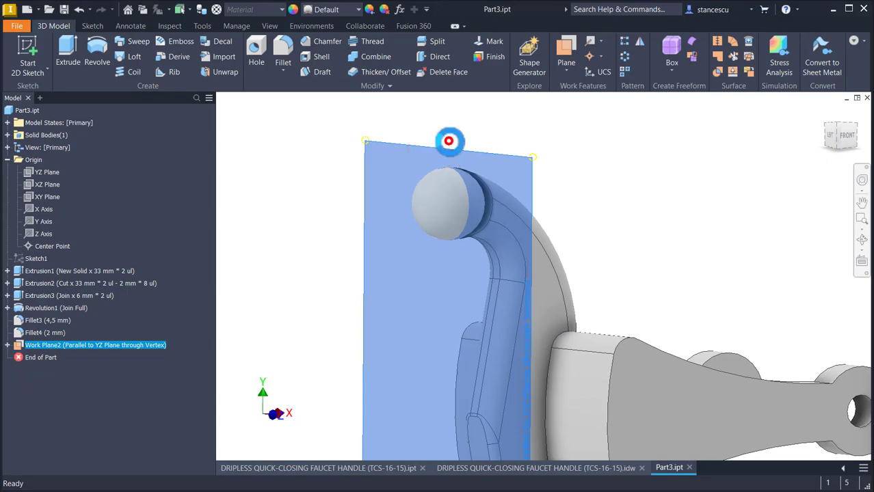
pyautogui.press('pageup')
pyautogui.press('s')
pyautogui.moveTo(741, 225); pyautogui.dragTo(730, 354, button='middle')
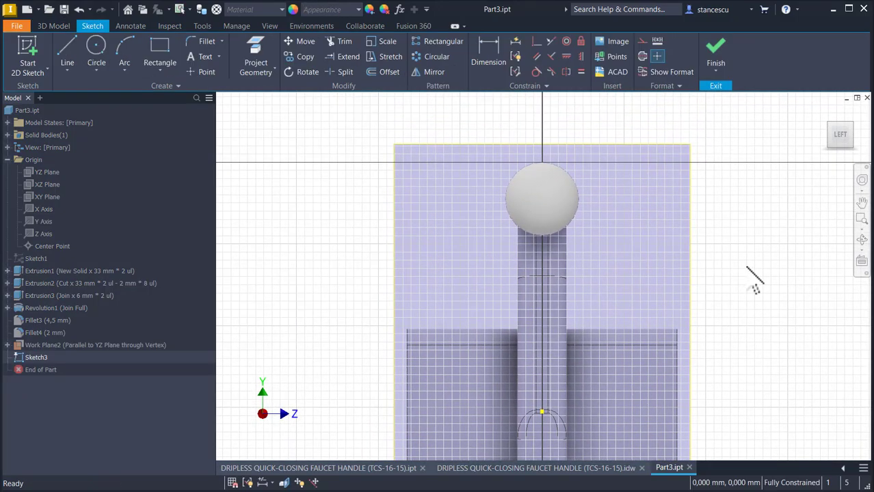
# Step: With the graphics sliced, project the filleted edges of the lever's end face into the sketch as a closed profile and finish the sketch
pyautogui.click(255, 54)
pyautogui.moveTo(516, 209)
pyautogui.keyDown('shift'); pyautogui.mouseDown(button='middle')
pyautogui.moveTo(615, 228)
pyautogui.moveTo(638, 210)
pyautogui.mouseUp(button='middle'); pyautogui.keyUp('shift')
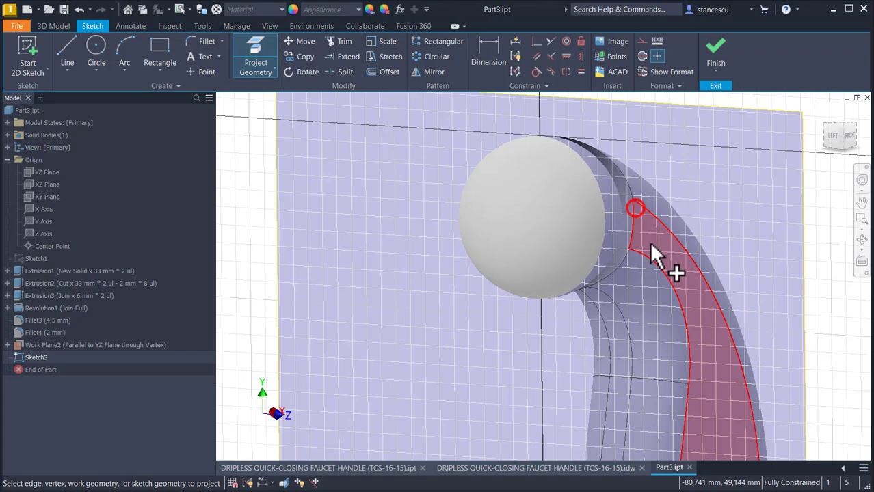
pyautogui.moveTo(627, 270)
pyautogui.keyDown('shift'); pyautogui.mouseDown(button='middle')
pyautogui.moveTo(656, 215)
pyautogui.moveTo(602, 209)
pyautogui.moveTo(602, 192)
pyautogui.mouseUp(button='middle'); pyautogui.keyUp('shift')
pyautogui.press('F7')
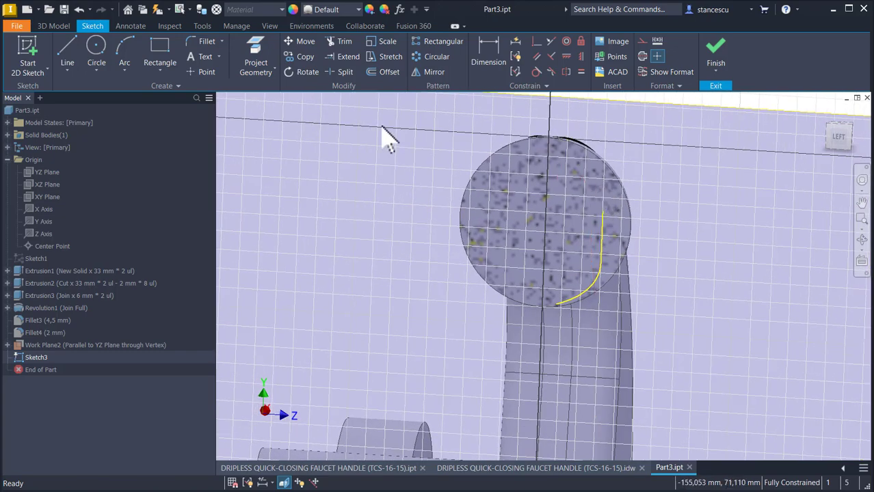
pyautogui.click(255, 60)
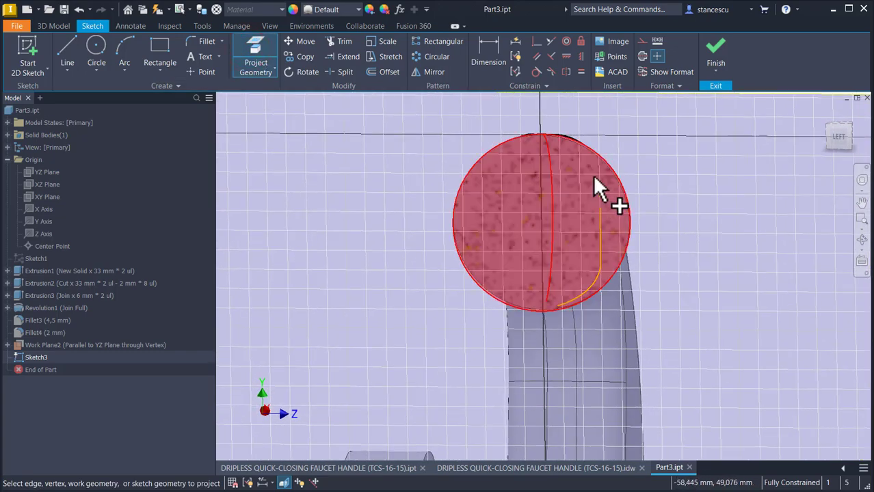
pyautogui.keyDown('shift'); pyautogui.moveTo(598, 202); pyautogui.dragTo(602, 194, button='middle'); pyautogui.keyUp('shift')
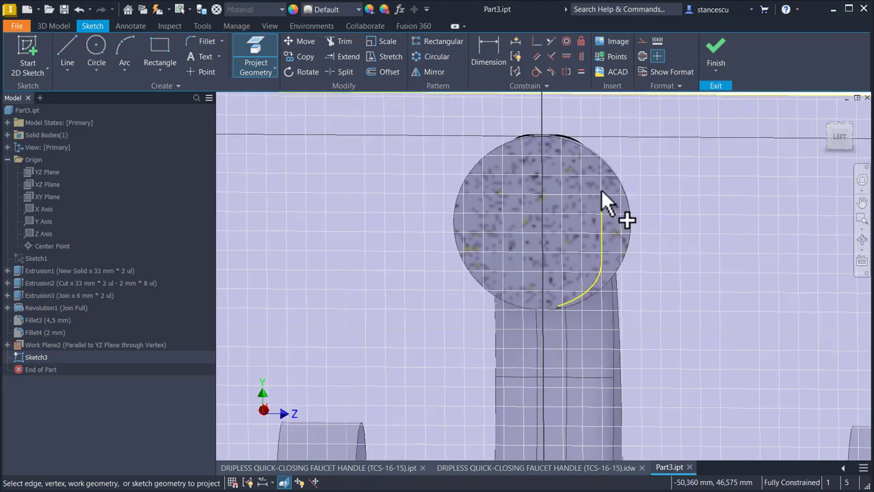
pyautogui.moveTo(573, 148)
pyautogui.keyDown('shift'); pyautogui.mouseDown(button='middle')
pyautogui.moveTo(590, 159)
pyautogui.moveTo(576, 149)
pyautogui.moveTo(566, 192)
pyautogui.moveTo(644, 170)
pyautogui.moveTo(636, 194)
pyautogui.moveTo(620, 201)
pyautogui.moveTo(579, 197)
pyautogui.moveTo(593, 211)
pyautogui.moveTo(578, 190)
pyautogui.moveTo(543, 175)
pyautogui.moveTo(478, 247)
pyautogui.moveTo(517, 337)
pyautogui.moveTo(468, 364)
pyautogui.moveTo(492, 400)
pyautogui.moveTo(506, 403)
pyautogui.mouseUp(button='middle'); pyautogui.keyUp('shift')
pyautogui.click(504, 403)
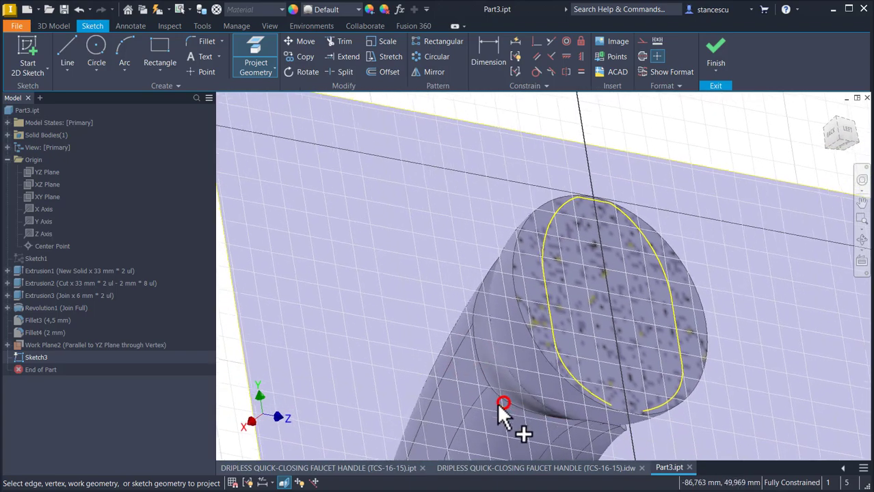
pyautogui.click(547, 408)
pyautogui.click(567, 401)
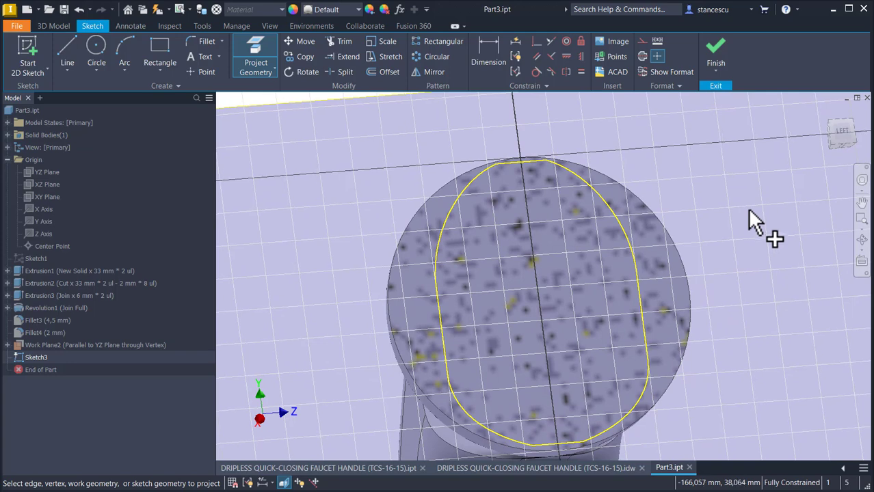
pyautogui.click(716, 48)
pyautogui.press('F6')
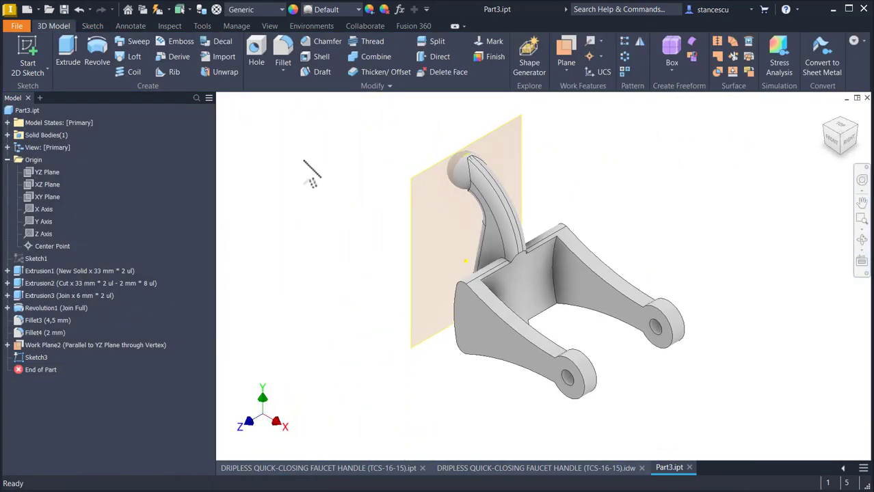
# Step: Extrude the projected profile up to the lever's end face behind the ball, joining it to the body
pyautogui.click(67, 48)
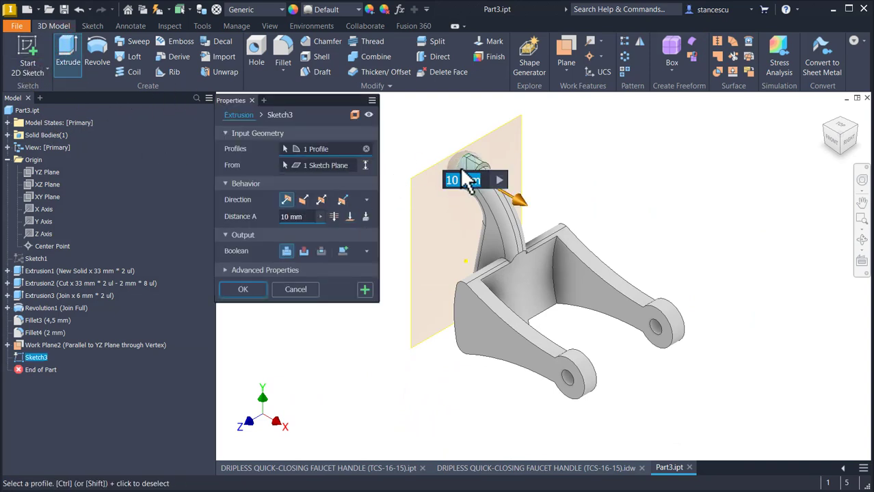
pyautogui.scroll(5, 438, 214)
pyautogui.keyDown('shift'); pyautogui.moveTo(456, 216); pyautogui.dragTo(386, 256, button='middle'); pyautogui.keyUp('shift')
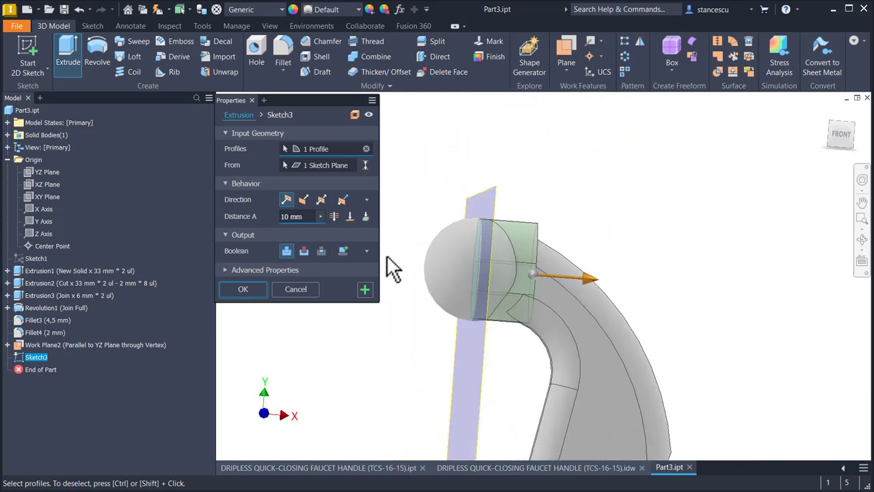
pyautogui.click(349, 216)
pyautogui.scroll(5, 520, 305)
pyautogui.click(535, 277)
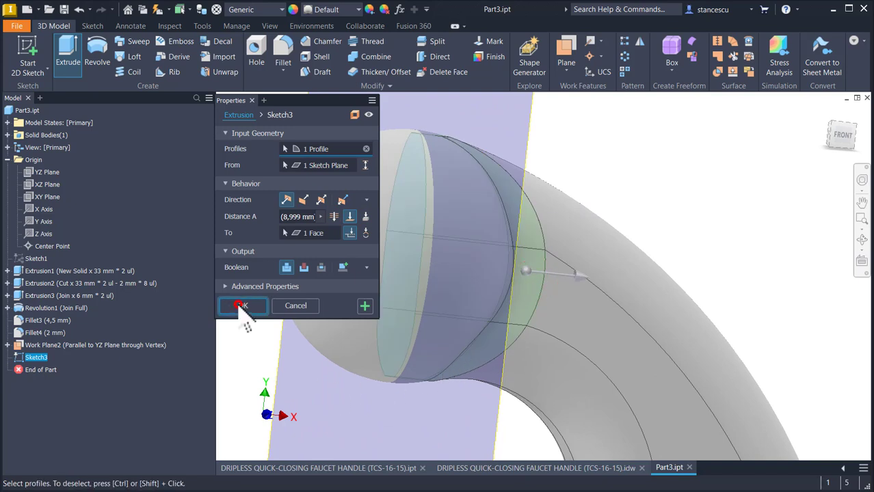
pyautogui.click(241, 306)
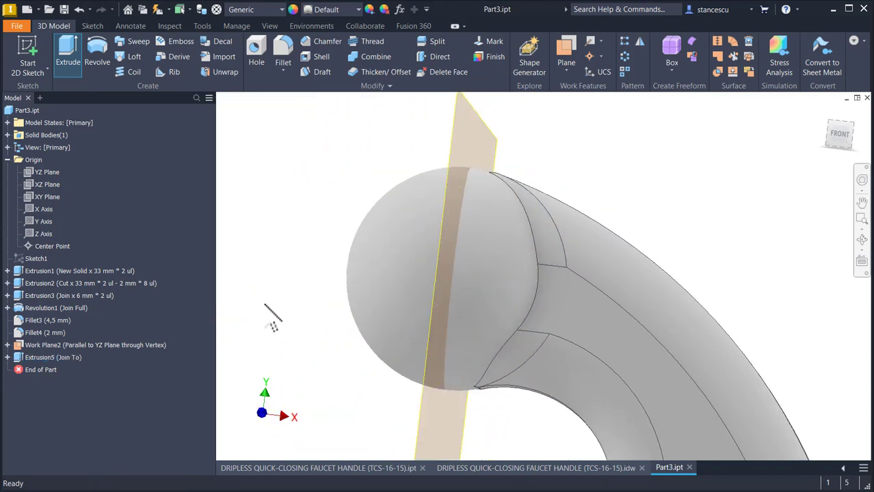
# Step: Hide the work plane and show the whole part in the isometric home view
pyautogui.keyDown('shift'); pyautogui.moveTo(452, 149); pyautogui.dragTo(494, 117, button='middle'); pyautogui.keyUp('shift')
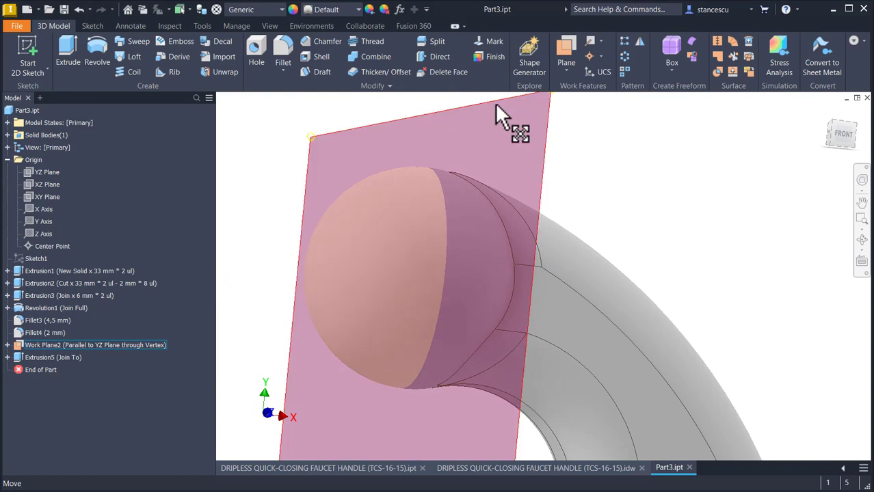
pyautogui.rightClick(499, 116)
pyautogui.click(520, 118)
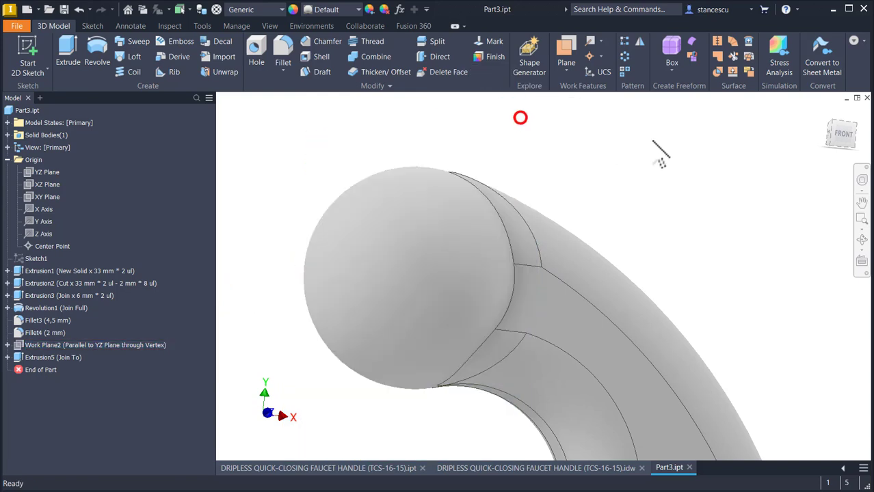
pyautogui.keyDown('shift'); pyautogui.moveTo(663, 157); pyautogui.dragTo(554, 212, button='middle'); pyautogui.keyUp('shift')
pyautogui.press('F6')
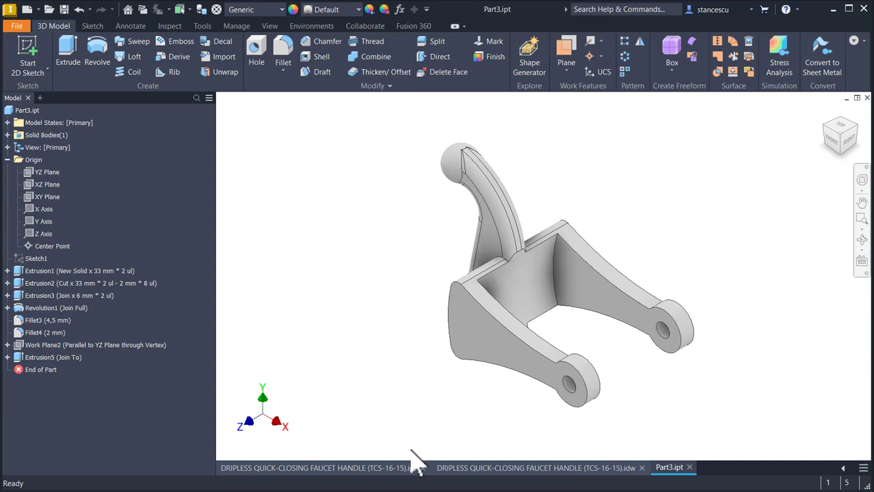
# Step: Examine the dimensions of the cylindrical boss and its bore in the Part 4 and Part 5 views of the faucet handle drawing
pyautogui.click(490, 468)
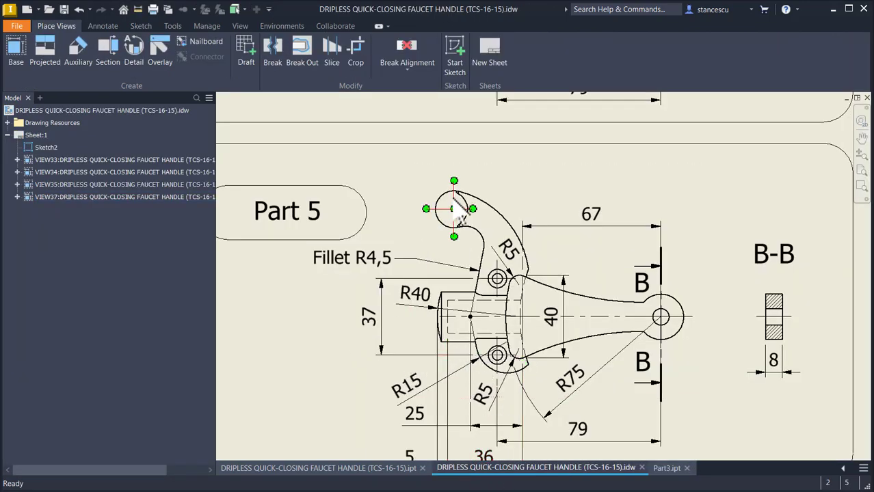
pyautogui.press('Home')
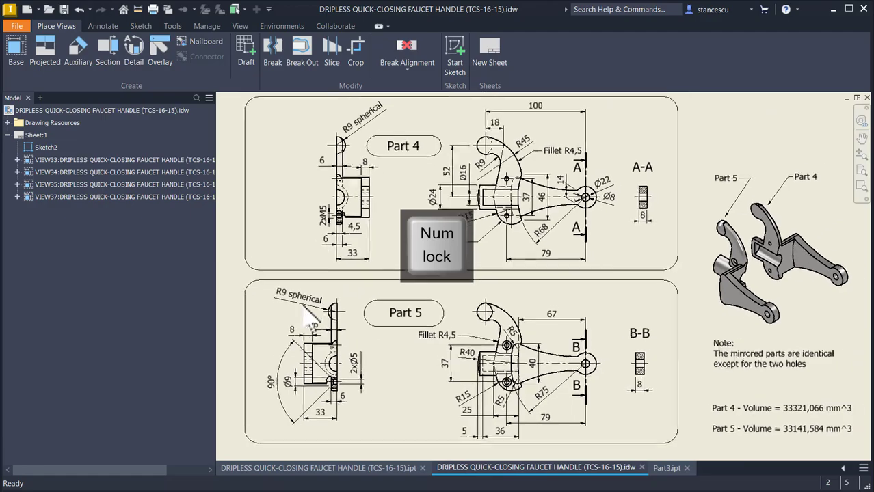
pyautogui.click(530, 2)
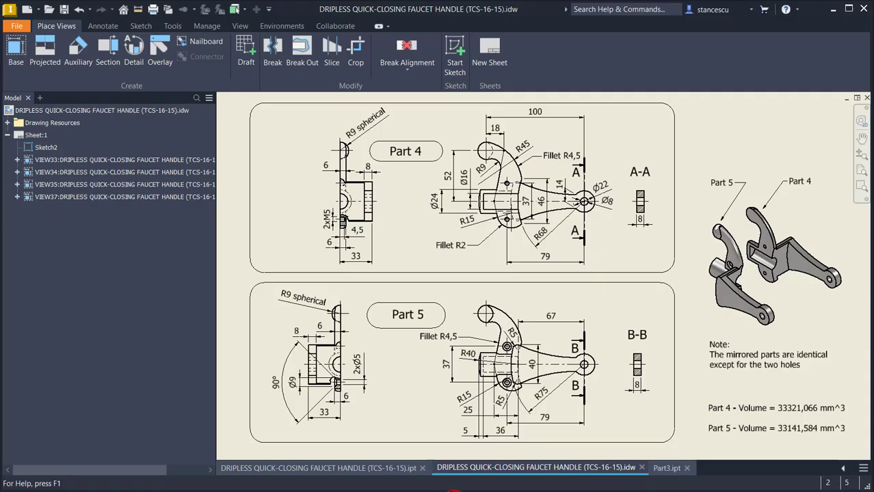
pyautogui.scroll(6, 479, 368)
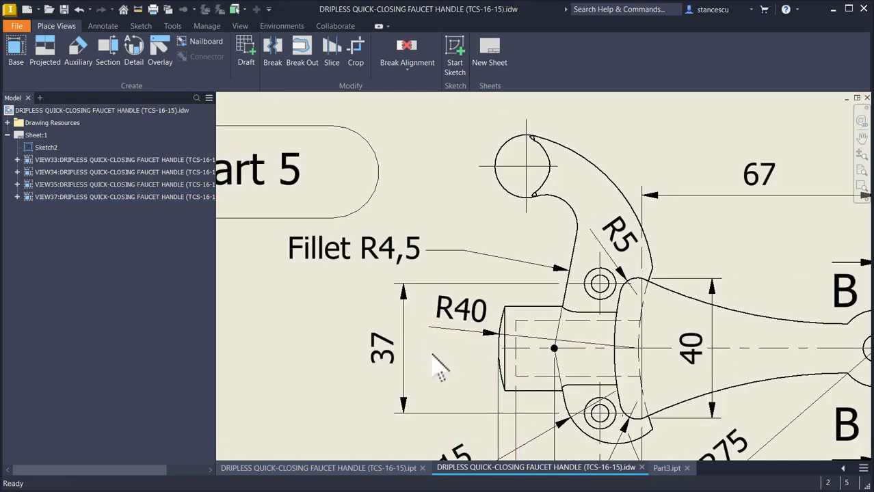
pyautogui.moveTo(554, 296); pyautogui.dragTo(547, 472, button='middle')
pyautogui.moveTo(569, 234); pyautogui.dragTo(573, 444, button='middle')
pyautogui.moveTo(588, 171); pyautogui.dragTo(600, 309, button='middle')
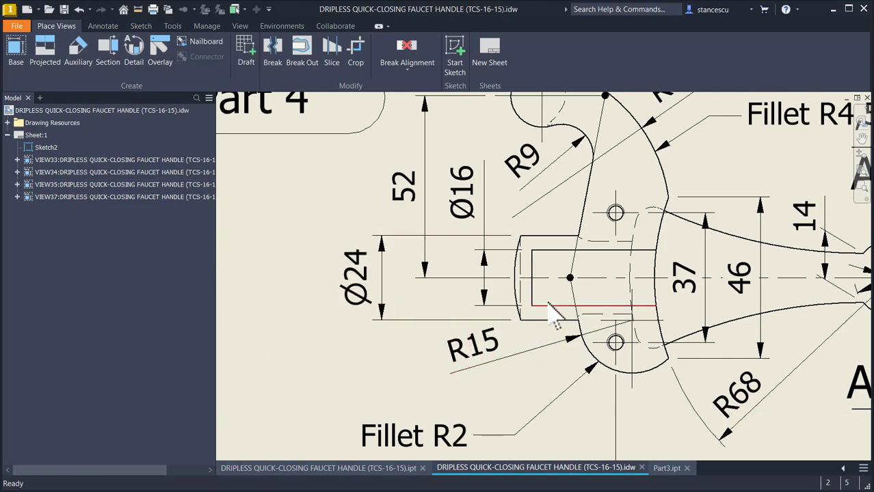
pyautogui.moveTo(635, 378)
pyautogui.mouseDown(button='middle')
pyautogui.moveTo(630, 229)
pyautogui.moveTo(615, 151)
pyautogui.mouseUp(button='middle')
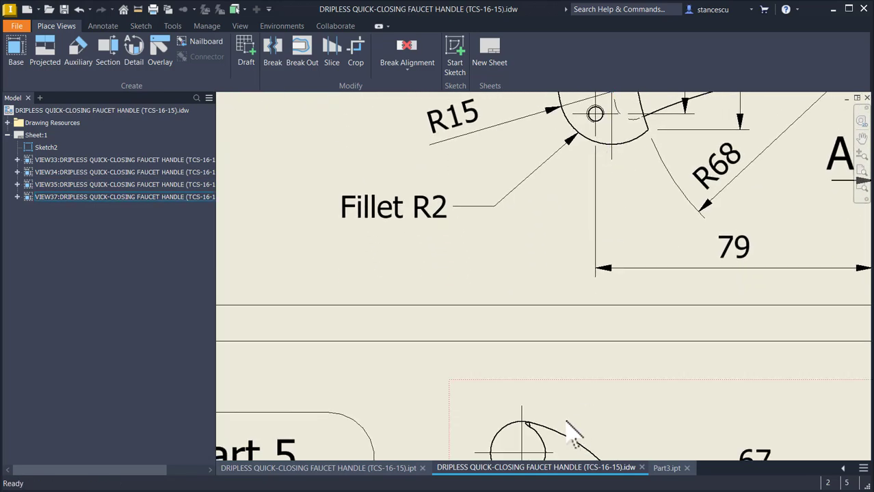
pyautogui.moveTo(567, 426); pyautogui.dragTo(619, 92, button='middle')
pyautogui.moveTo(586, 333); pyautogui.dragTo(530, 198, button='middle')
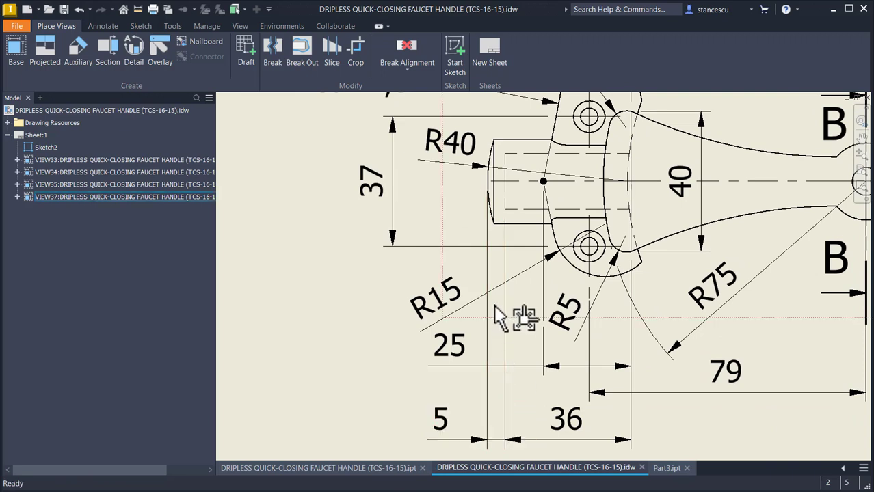
pyautogui.click(630, 342)
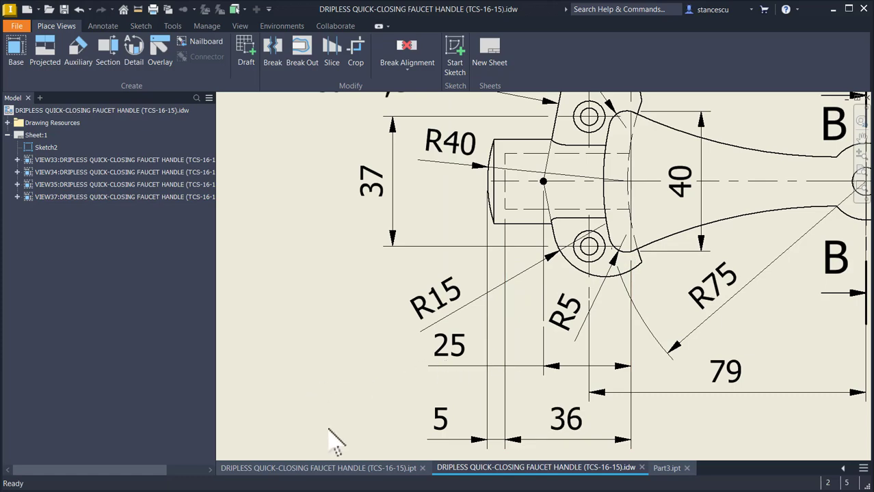
# Step: Switch to the Part3.ipt model and start a new sketch on the XY plane
pyautogui.click(667, 469)
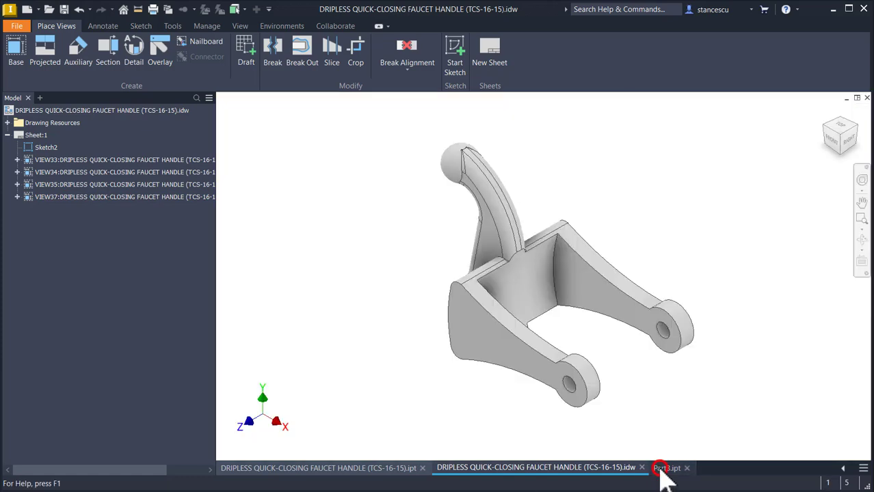
pyautogui.click(46, 197)
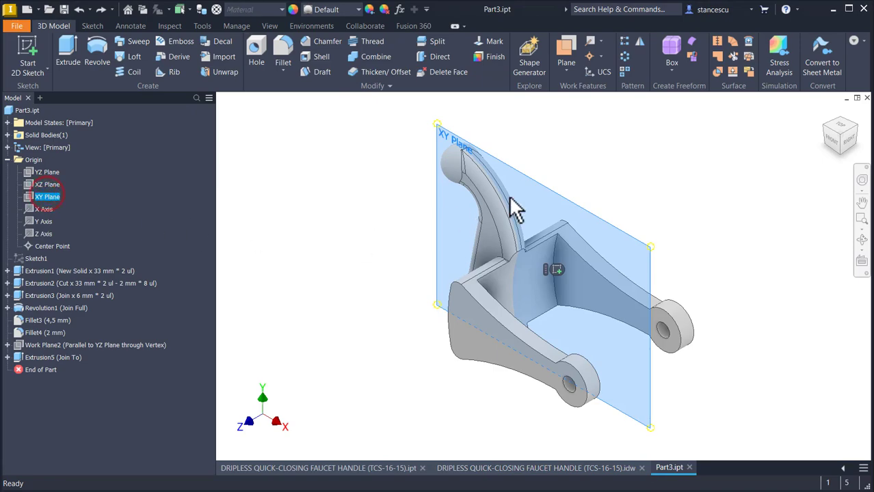
pyautogui.click(556, 269)
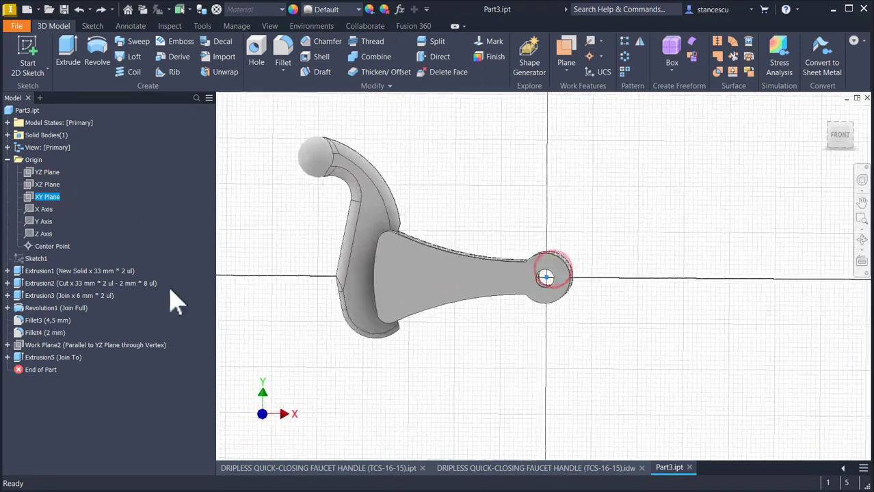
# Step: Make Sketch1 visible and slice the graphics at the sketch plane
pyautogui.rightClick(16, 257)
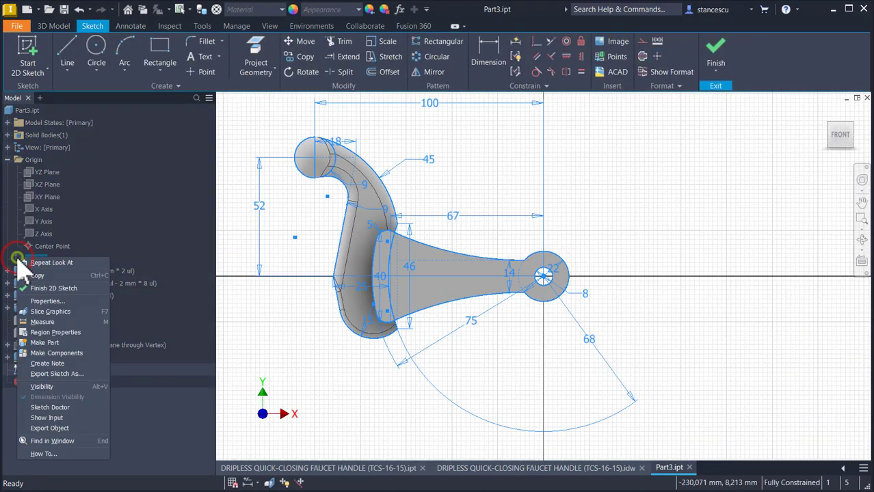
pyautogui.click(45, 387)
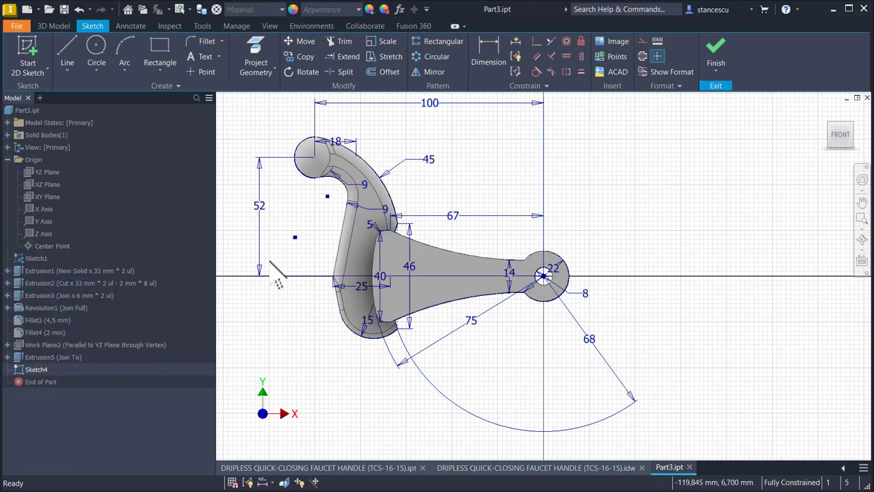
pyautogui.press('F7')
pyautogui.scroll(5, 383, 301)
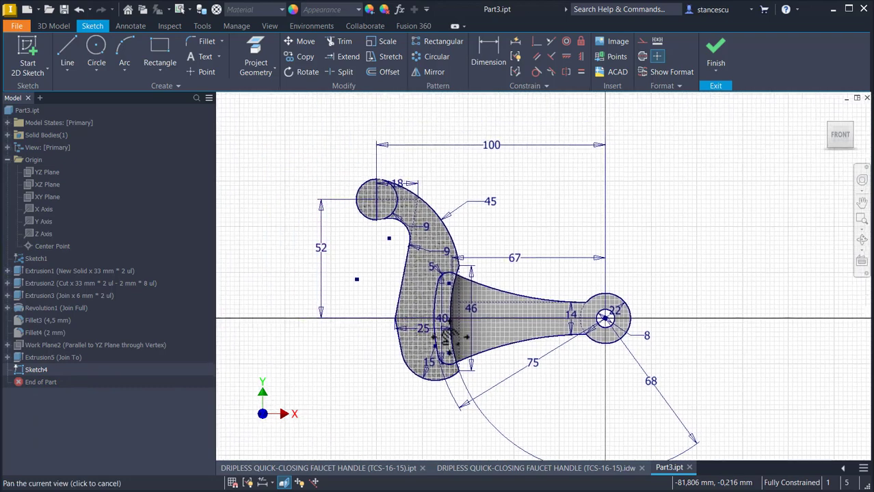
pyautogui.moveTo(520, 335); pyautogui.dragTo(507, 253, button='middle')
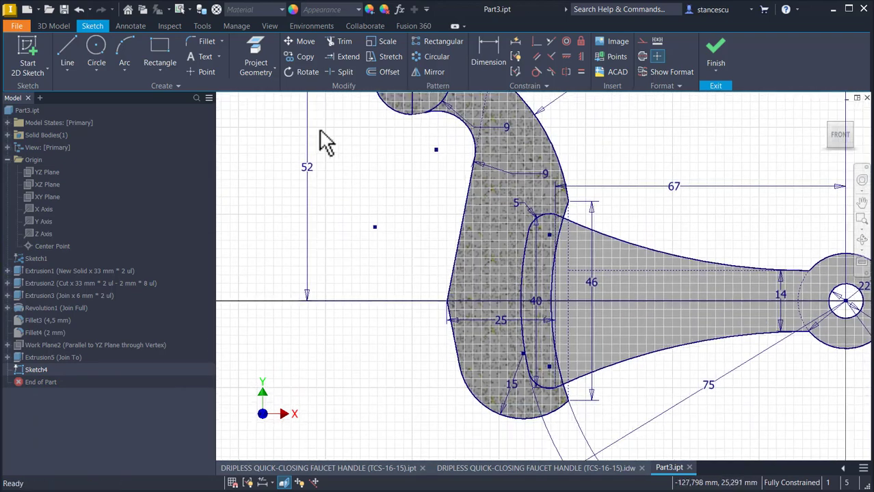
# Step: Project Sketch1's long arc on the arm's rear end and the vertical construction line beside it, and hide Sketch1
pyautogui.click(258, 60)
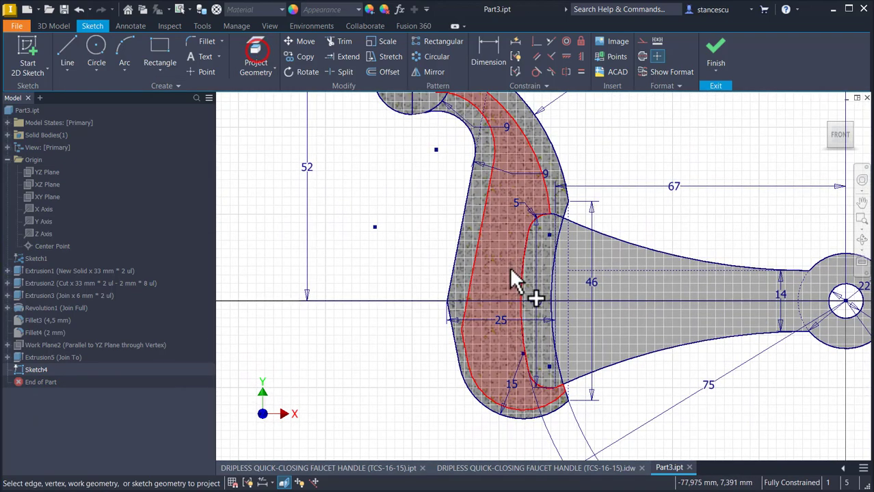
pyautogui.click(522, 271)
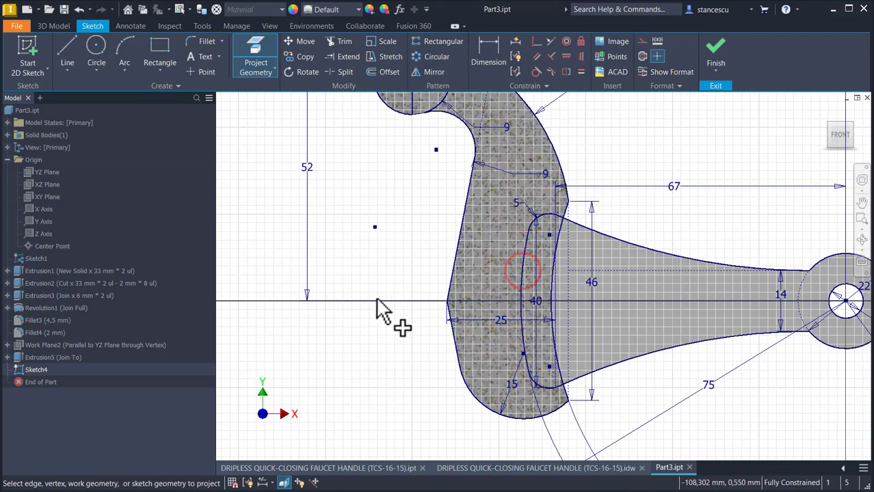
pyautogui.scroll(-2, 550, 246)
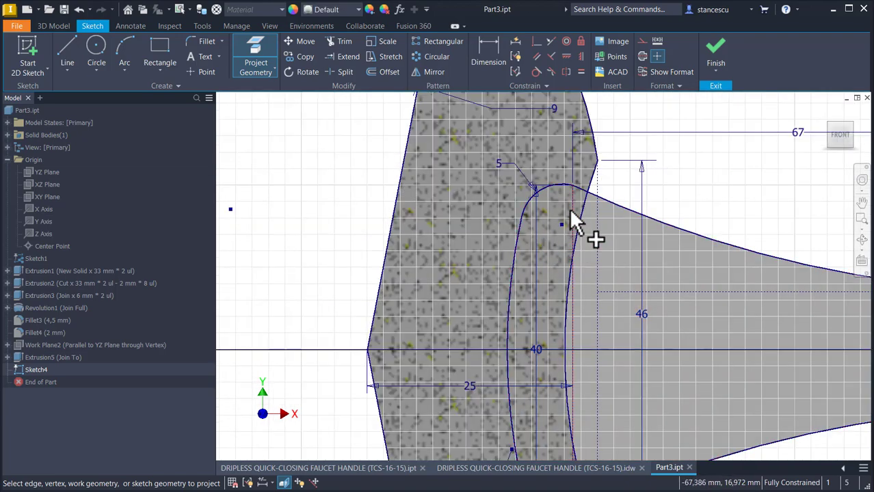
pyautogui.click(568, 211)
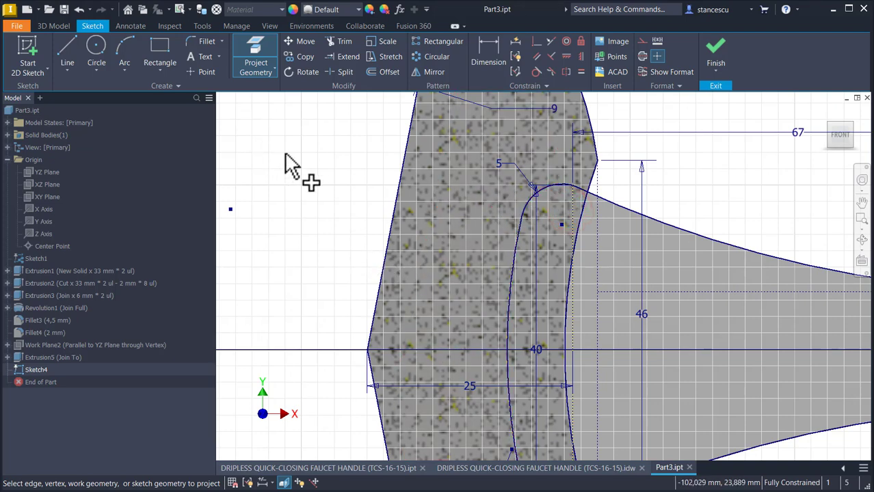
pyautogui.press('Escape')
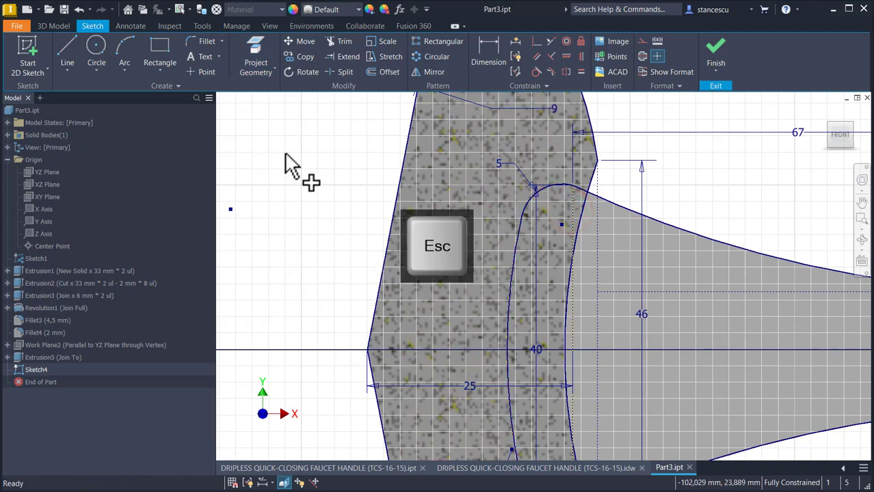
pyautogui.rightClick(32, 260)
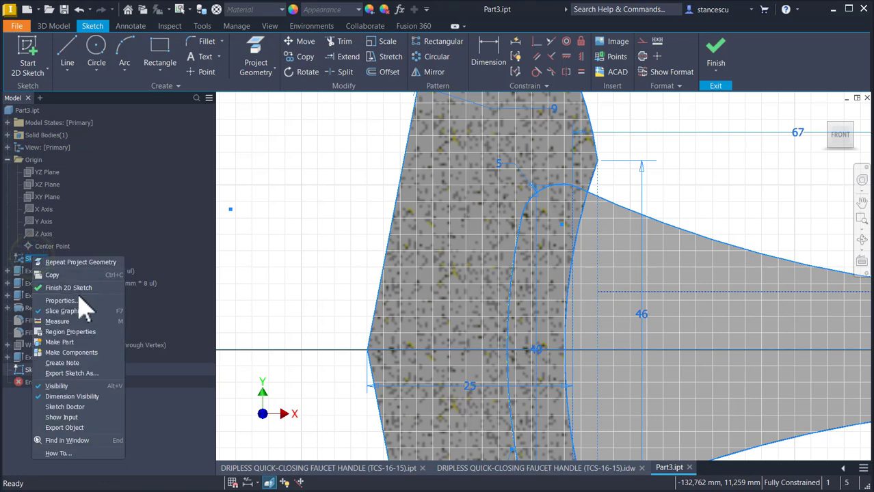
pyautogui.click(70, 385)
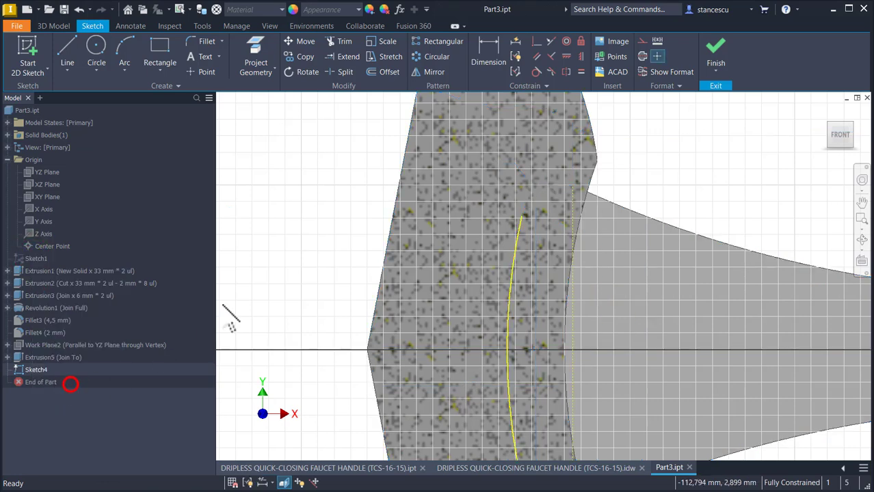
# Step: Sketch a rectangle about 10 mm high outside the body behind the lever and change its lower edge to a centerline
pyautogui.scroll(-2, 316, 181)
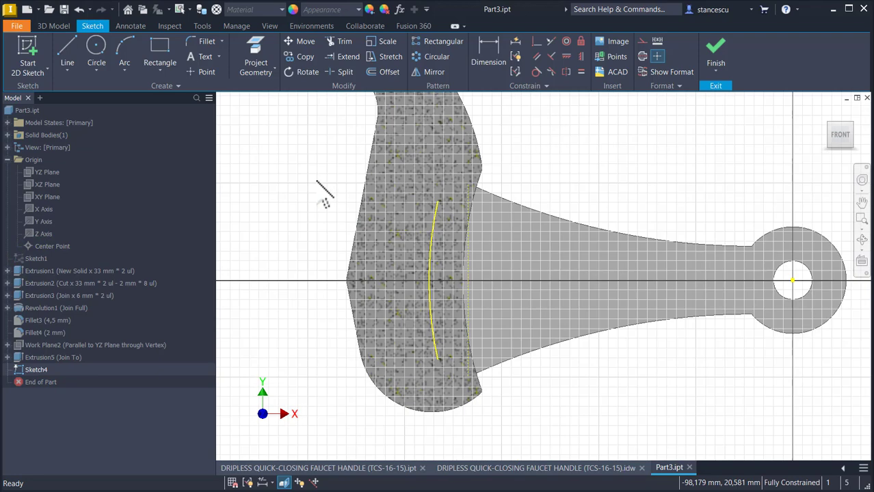
pyautogui.moveTo(309, 205); pyautogui.dragTo(410, 180, button='middle')
pyautogui.click(152, 48)
pyautogui.click(318, 200)
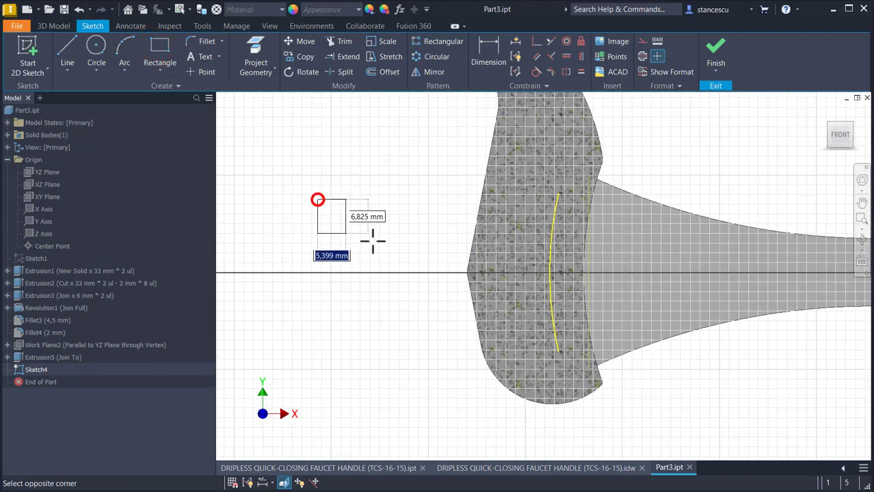
pyautogui.click(427, 249)
pyautogui.press('Escape')
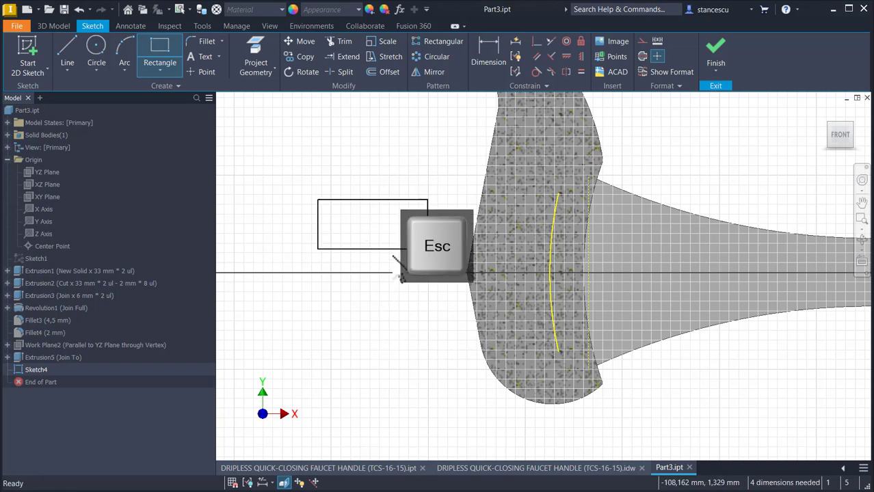
pyautogui.click(394, 243)
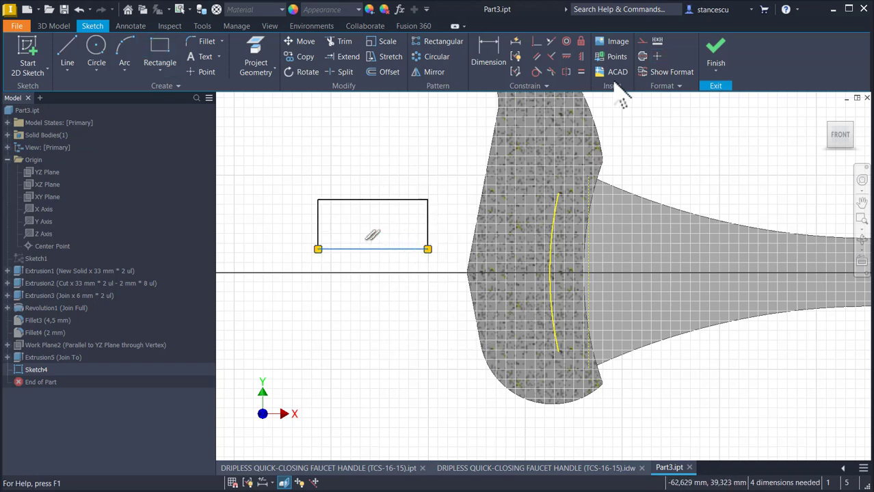
pyautogui.click(643, 56)
# Step: Constrain the centerline coincident with the origin point and the rectangle's body-side edge tangent to the projected arc
pyautogui.moveTo(410, 311); pyautogui.dragTo(307, 313, button='middle')
pyautogui.click(537, 41)
pyautogui.click(305, 251)
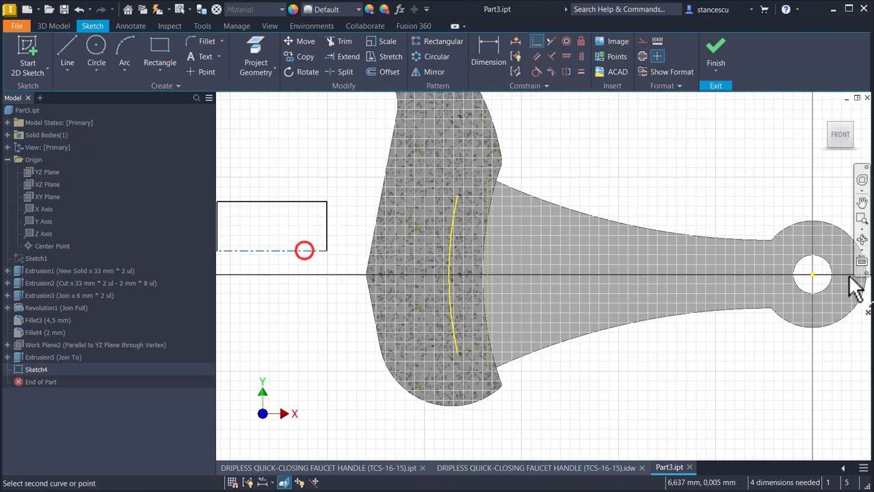
pyautogui.click(812, 276)
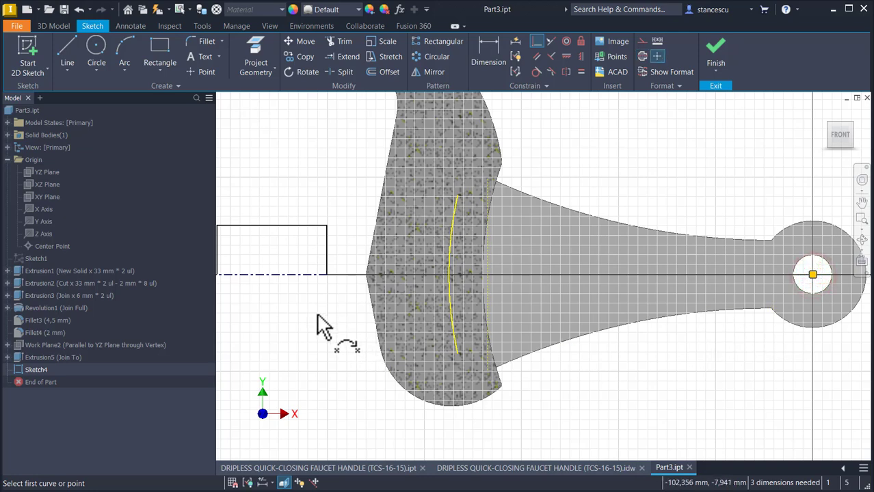
pyautogui.click(328, 252)
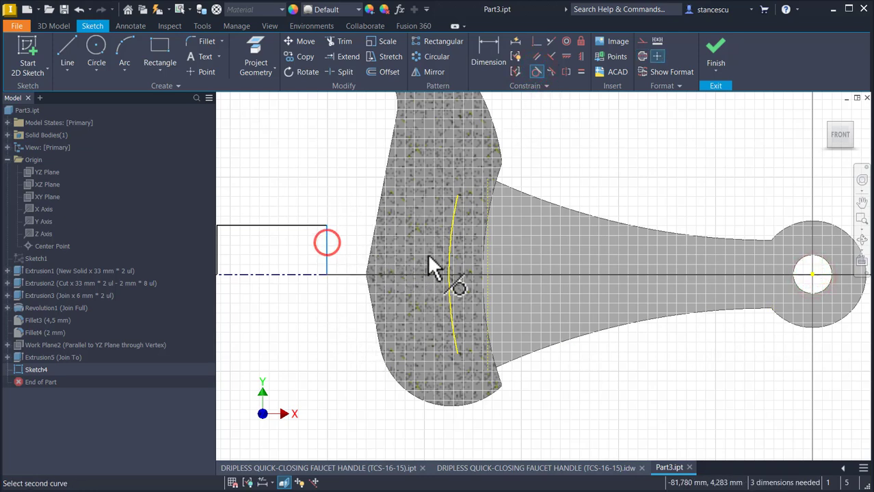
pyautogui.click(448, 261)
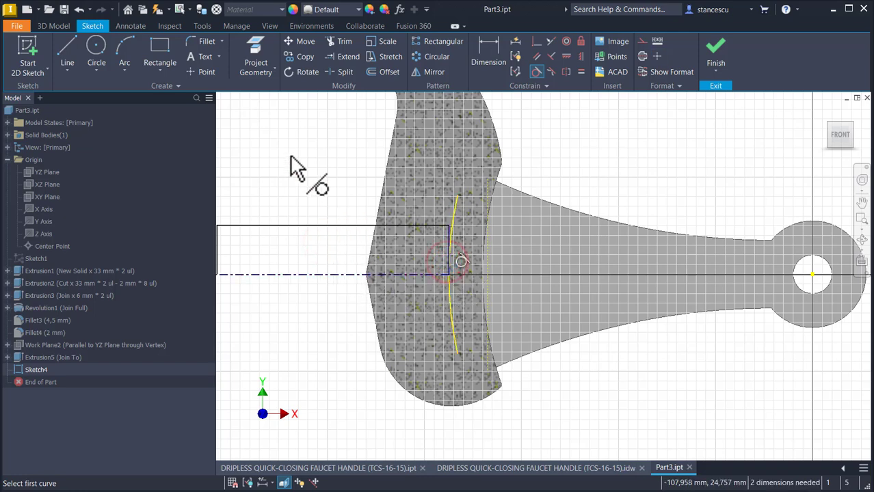
# Step: Dimension the rectangle's outer edge 36+5 mm from the projected construction line and its diameter about the centerline as 24 mm
pyautogui.moveTo(307, 166); pyautogui.dragTo(406, 189, button='middle')
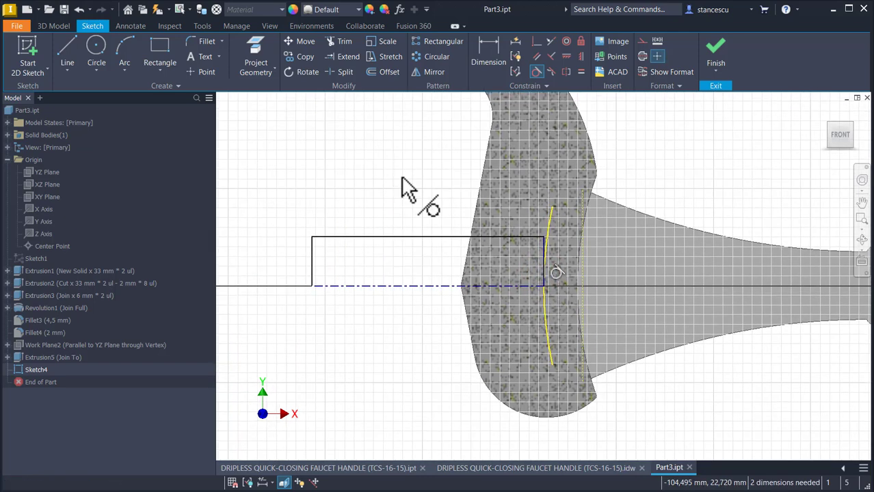
pyautogui.click(491, 60)
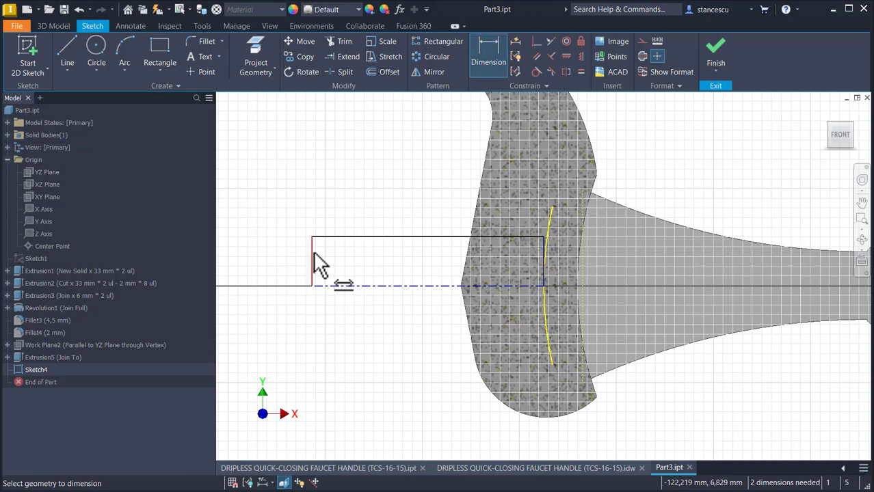
pyautogui.click(580, 212)
pyautogui.click(413, 183)
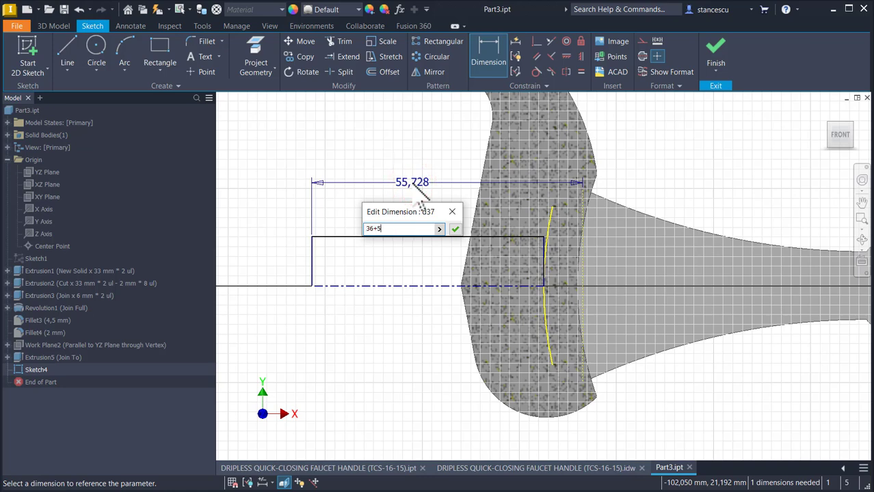
pyautogui.press('Return')
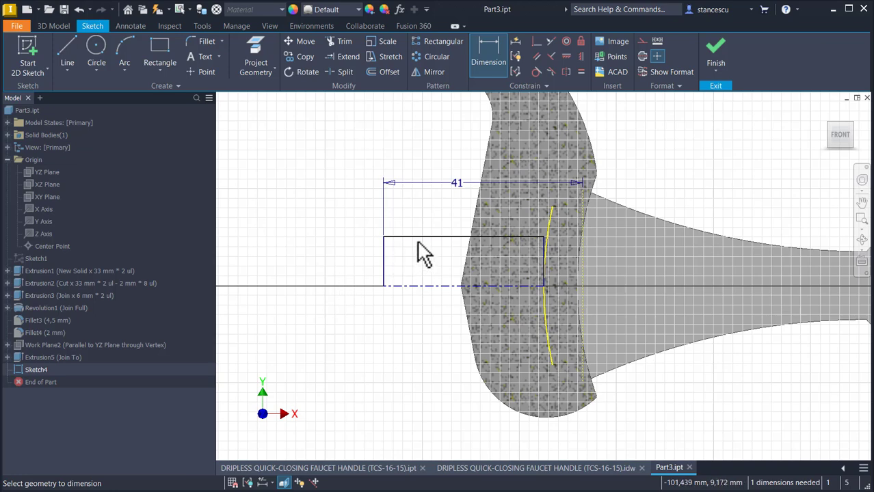
pyautogui.click(415, 238)
pyautogui.click(416, 286)
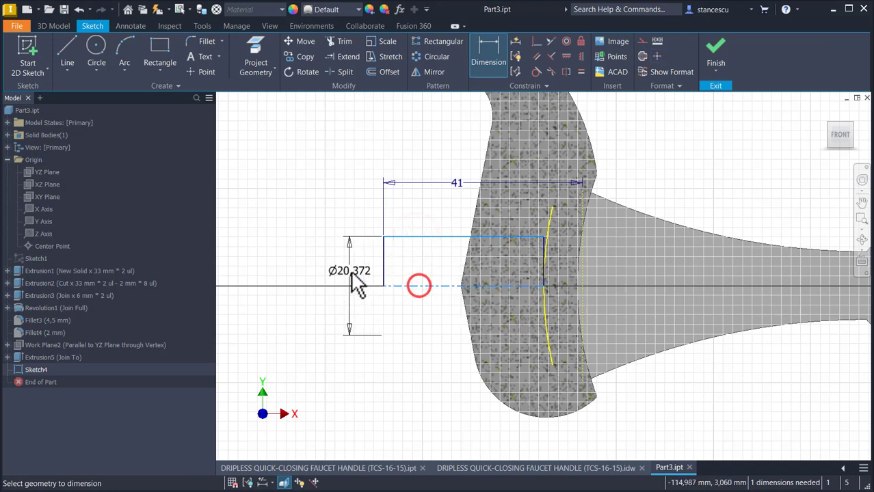
pyautogui.click(348, 271)
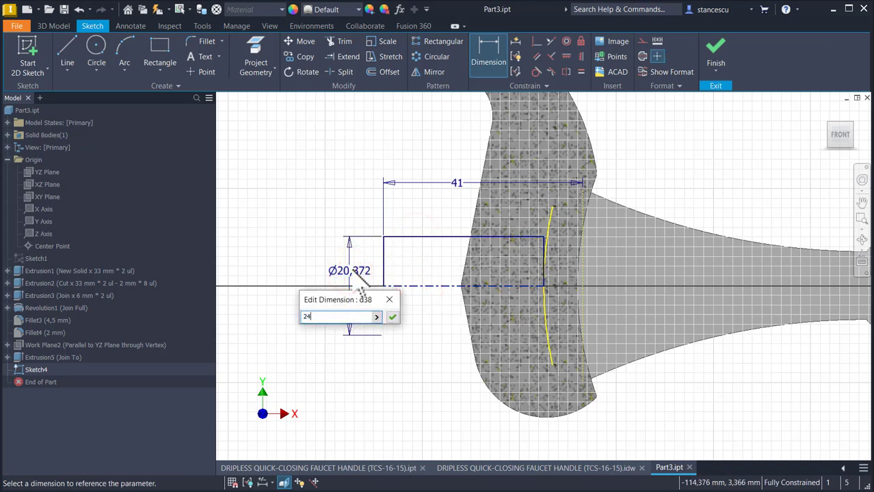
pyautogui.press('Return')
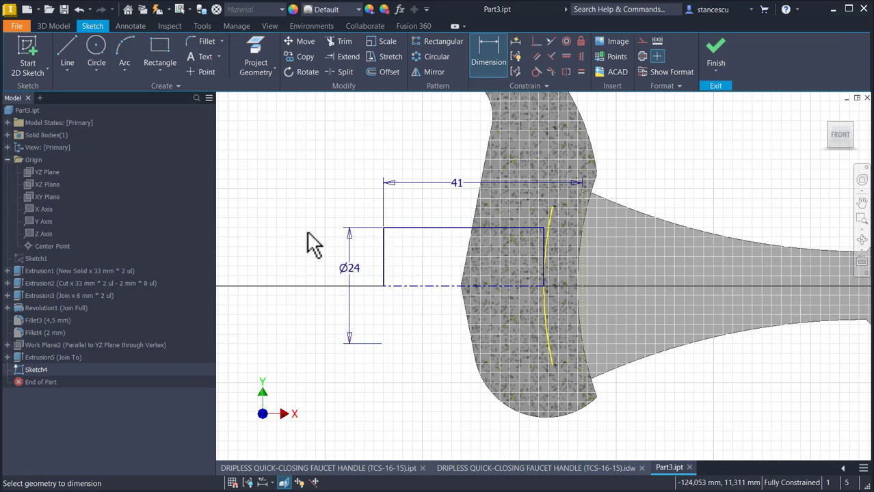
# Step: Draw an arc of radius 40 mm from the rectangle's outer corner on the centerline to its upper edge
pyautogui.click(112, 48)
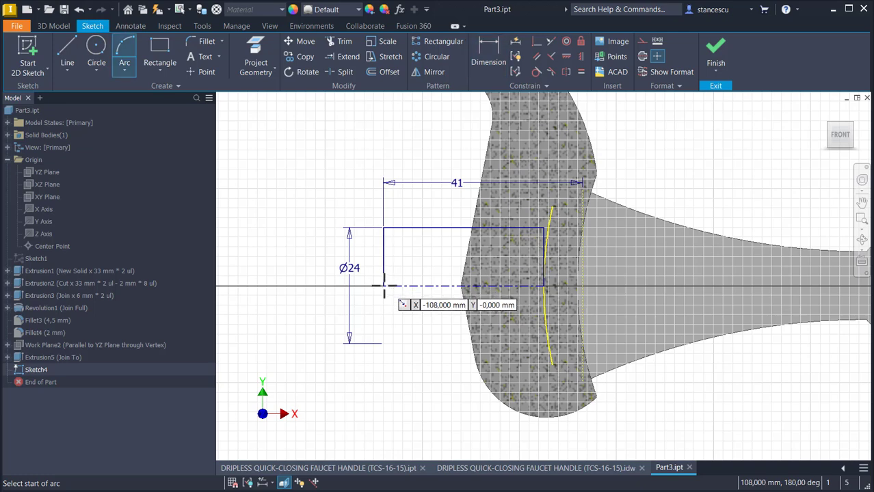
pyautogui.click(384, 286)
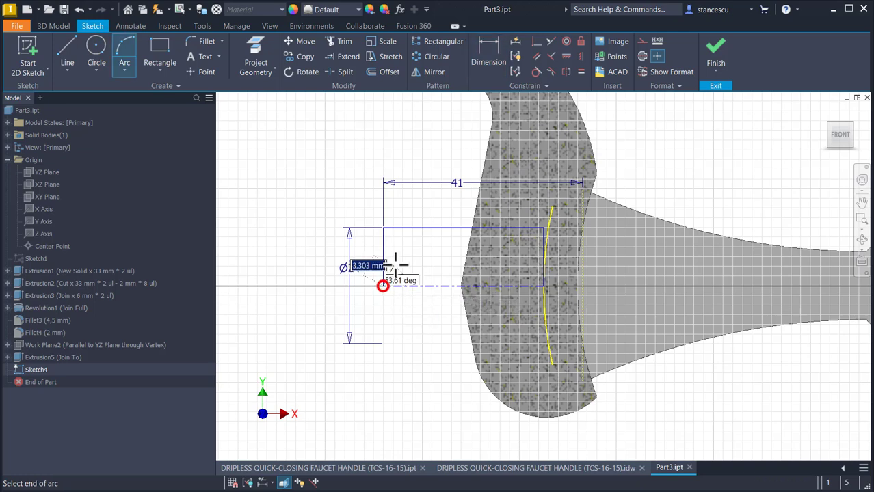
pyautogui.click(404, 228)
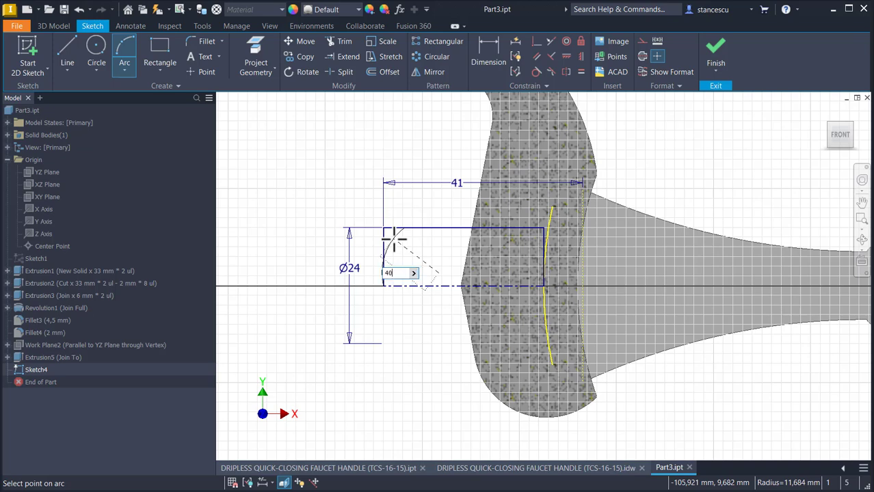
pyautogui.write('40')
pyautogui.press('Return')
pyautogui.press('Escape')
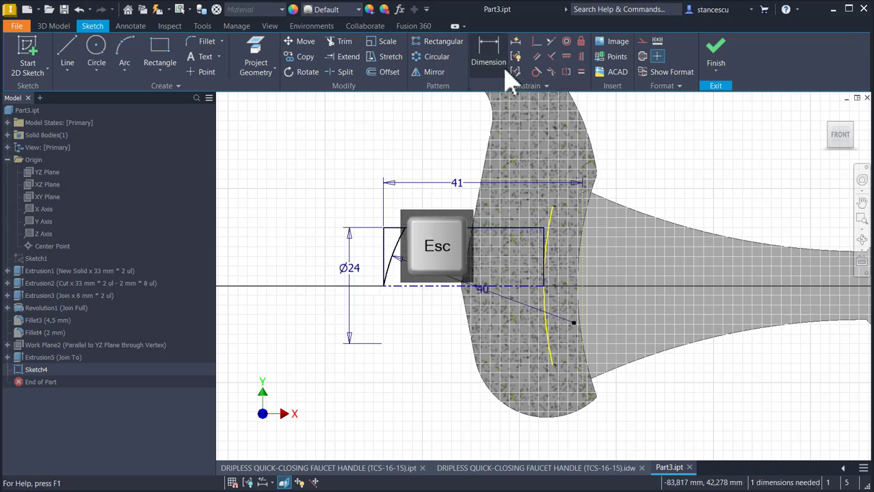
# Step: Make the 40 mm arc tangent to the rectangle's outer vertical edge and finish the sketch
pyautogui.click(535, 71)
pyautogui.click(392, 260)
pyautogui.click(384, 253)
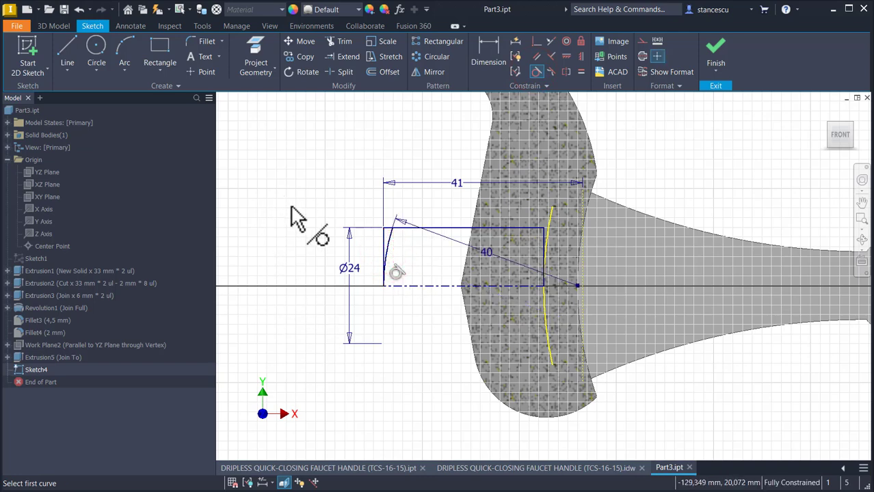
pyautogui.click(716, 49)
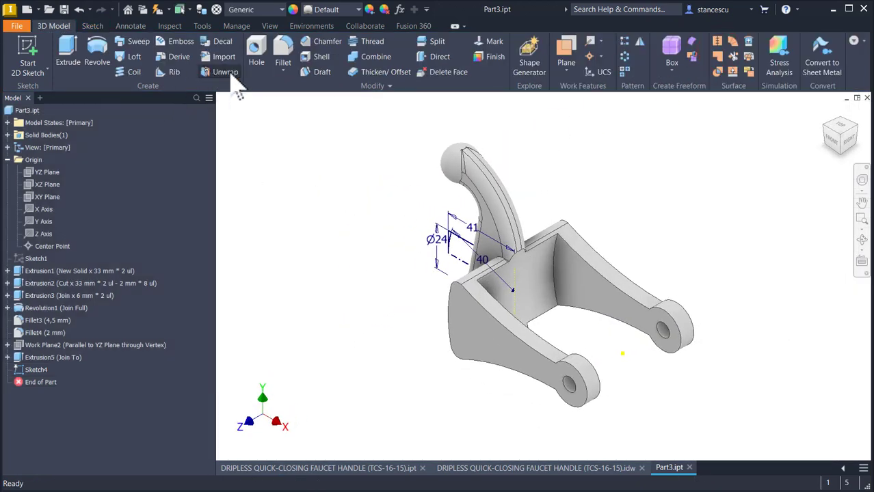
# Step: Revolve the domed boss profile a full 360° about its centerline, joined to the handle body
pyautogui.click(97, 56)
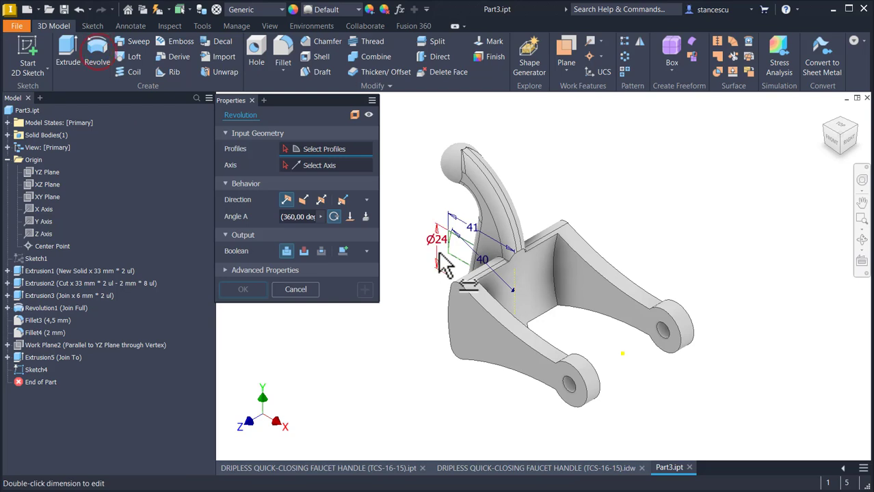
pyautogui.scroll(3, 465, 263)
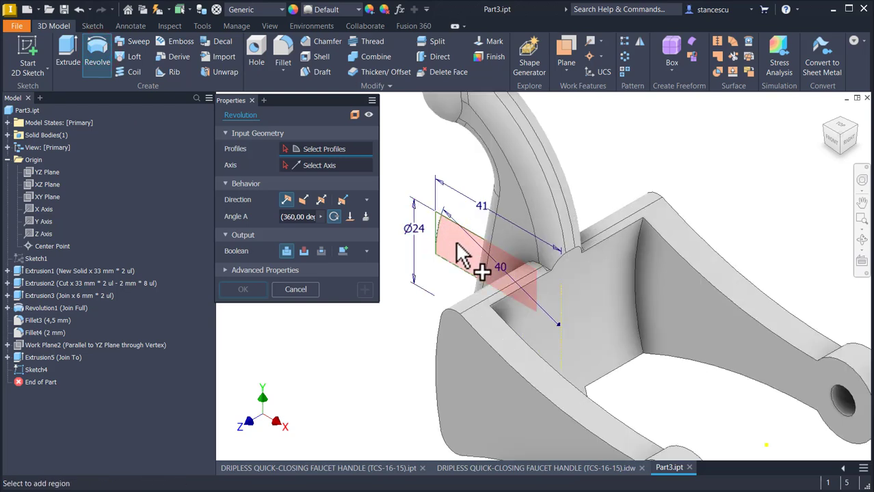
pyautogui.click(462, 255)
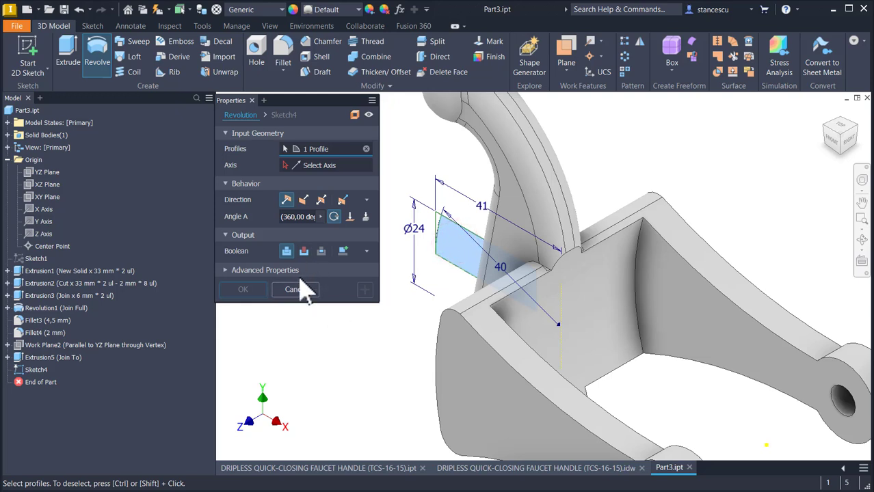
pyautogui.click(318, 162)
pyautogui.click(243, 290)
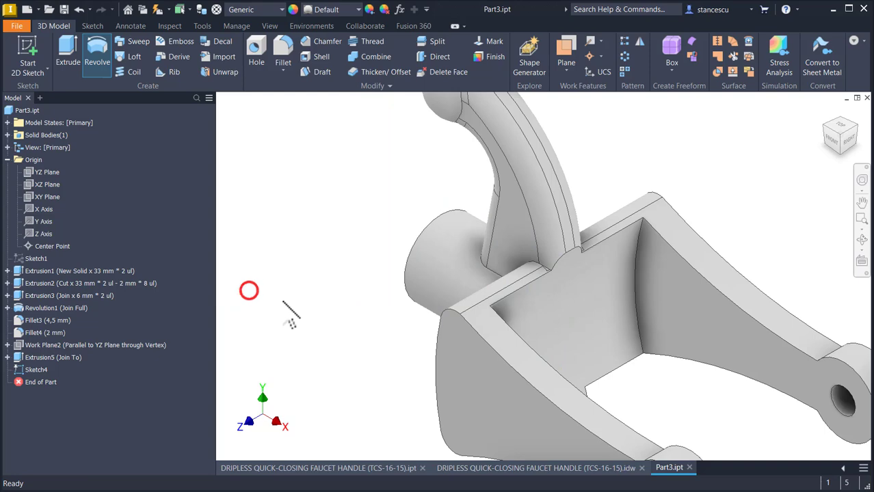
pyautogui.press('Num_Lock')
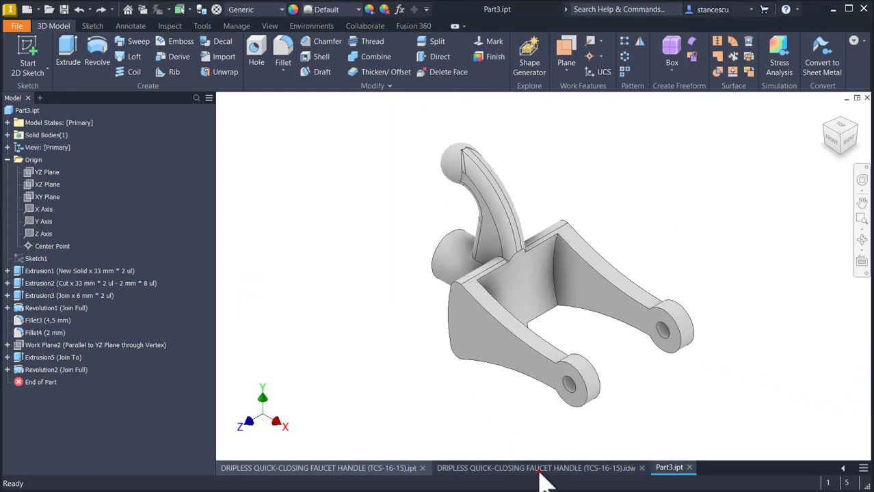
# Step: Examine the bore's diameter, depth and distance dimensions in the Part 4 and Part 5 front views of the drawing
pyautogui.click(536, 468)
pyautogui.moveTo(635, 335); pyautogui.dragTo(557, 196, button='middle')
pyautogui.moveTo(557, 322)
pyautogui.mouseDown(button='middle')
pyautogui.moveTo(556, 250)
pyautogui.moveTo(581, 248)
pyautogui.moveTo(599, 396)
pyautogui.mouseUp(button='middle')
pyautogui.moveTo(565, 253); pyautogui.dragTo(567, 433, button='middle')
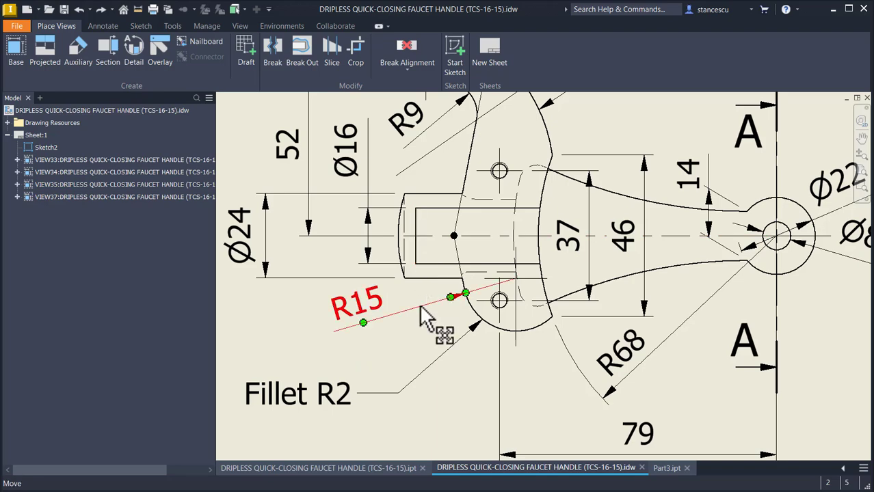
pyautogui.scroll(-2, 444, 332)
pyautogui.moveTo(445, 331)
pyautogui.mouseDown(button='middle')
pyautogui.moveTo(425, 288)
pyautogui.moveTo(486, 161)
pyautogui.moveTo(435, 204)
pyautogui.mouseUp(button='middle')
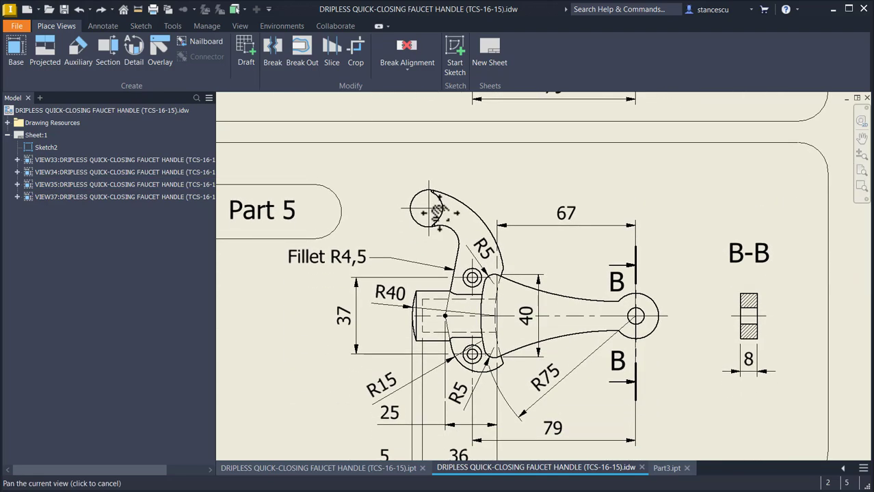
pyautogui.moveTo(439, 332); pyautogui.dragTo(441, 275, button='middle')
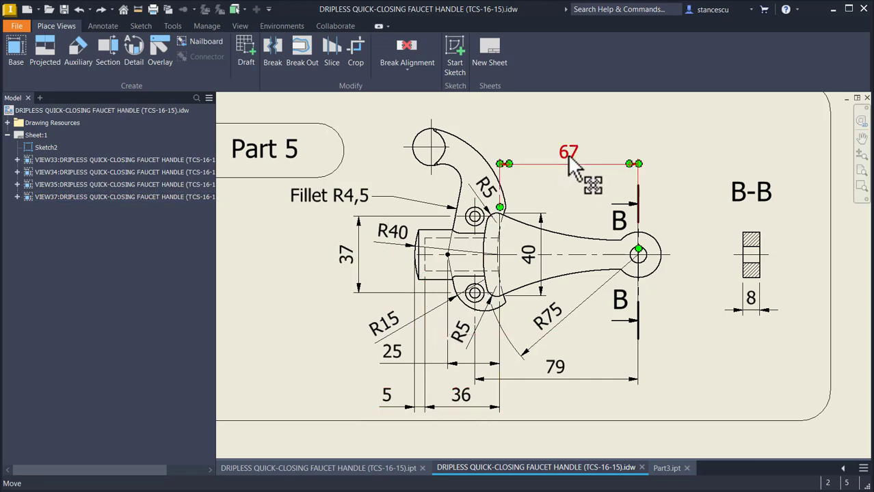
# Step: Return to Part3.ipt, start a sketch on the XY plane and slice the graphics at that plane
pyautogui.click(658, 469)
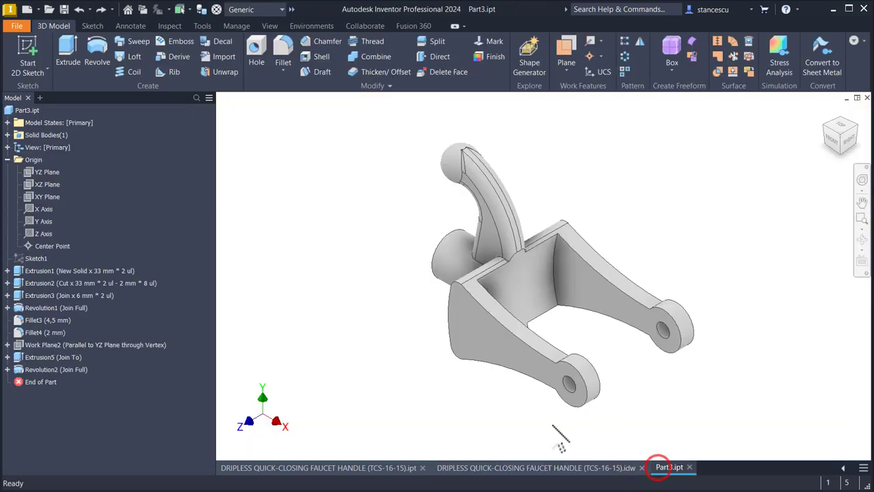
pyautogui.click(40, 197)
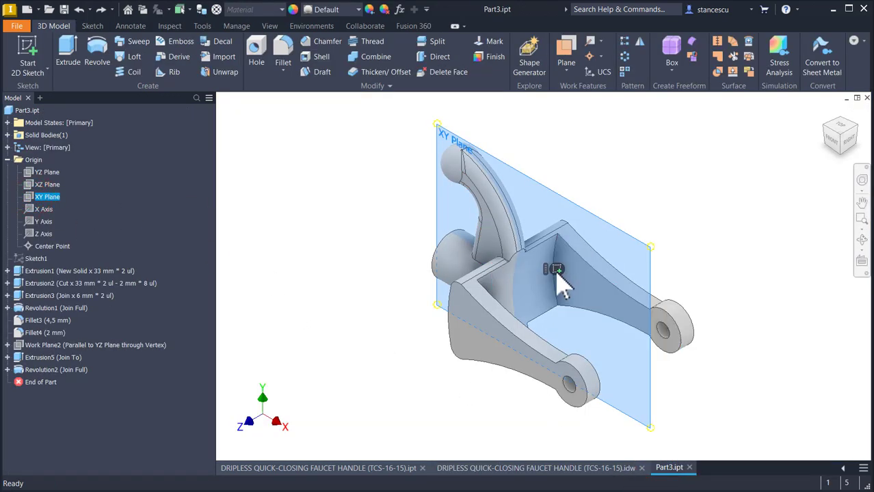
pyautogui.click(556, 269)
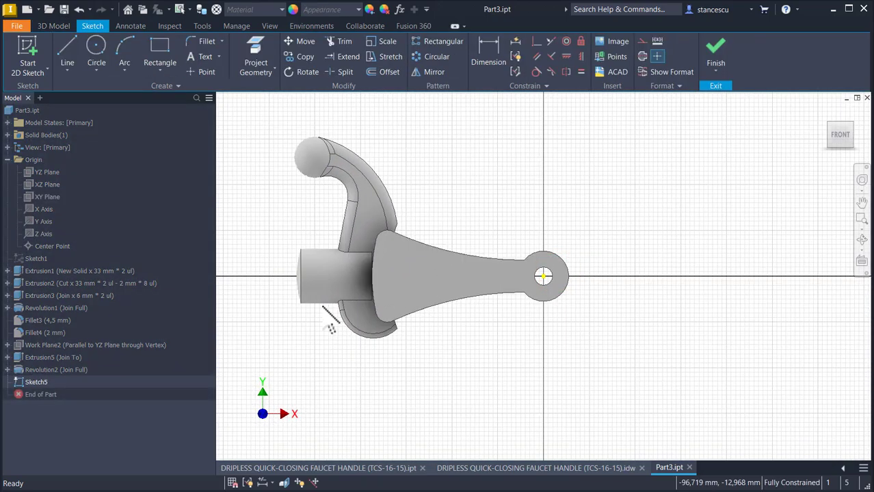
pyautogui.press('F7')
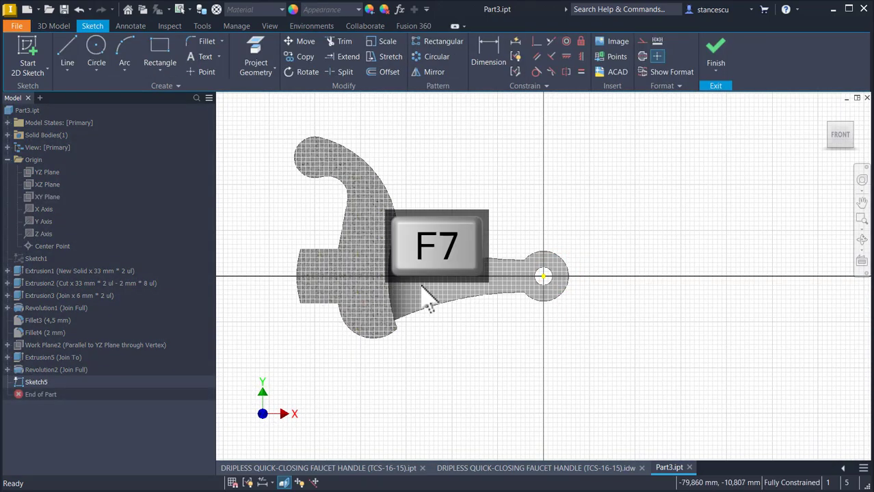
# Step: Draw a rectangle about 99.5 by 6.7 mm from inside the boss to the origin point and convert its lower edge to a centerline
pyautogui.click(158, 53)
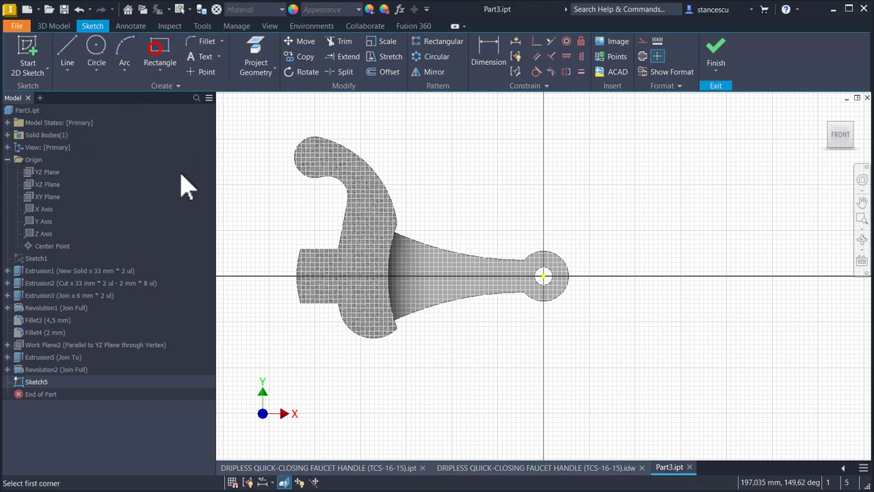
pyautogui.click(314, 261)
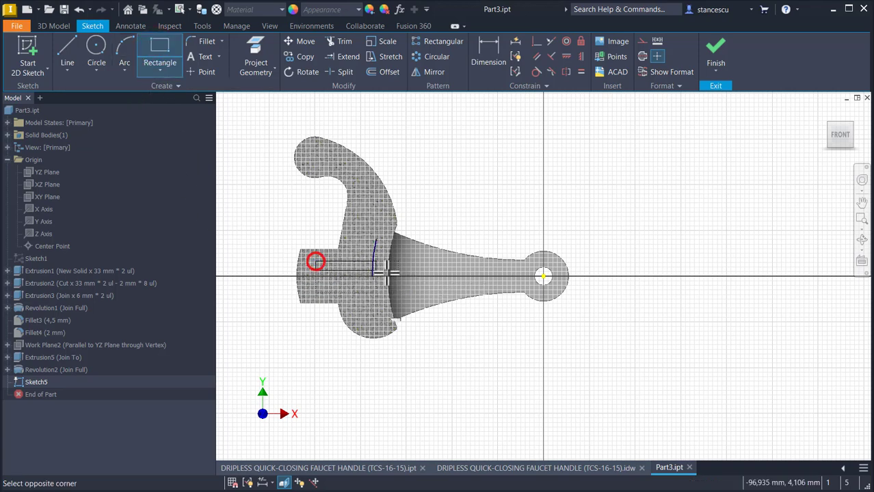
pyautogui.click(543, 276)
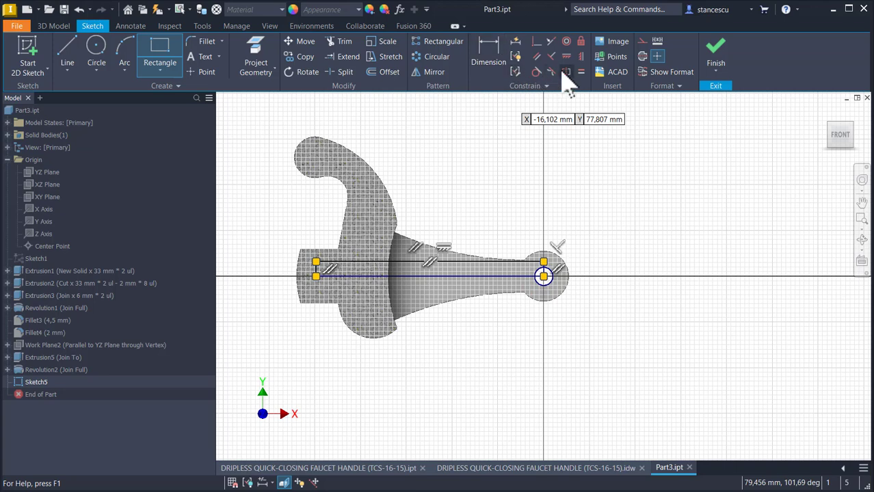
pyautogui.press('Escape')
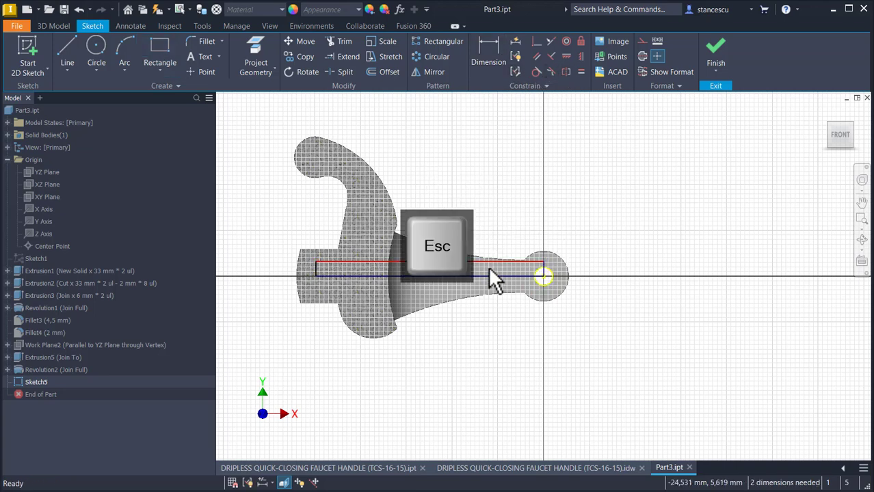
pyautogui.click(487, 274)
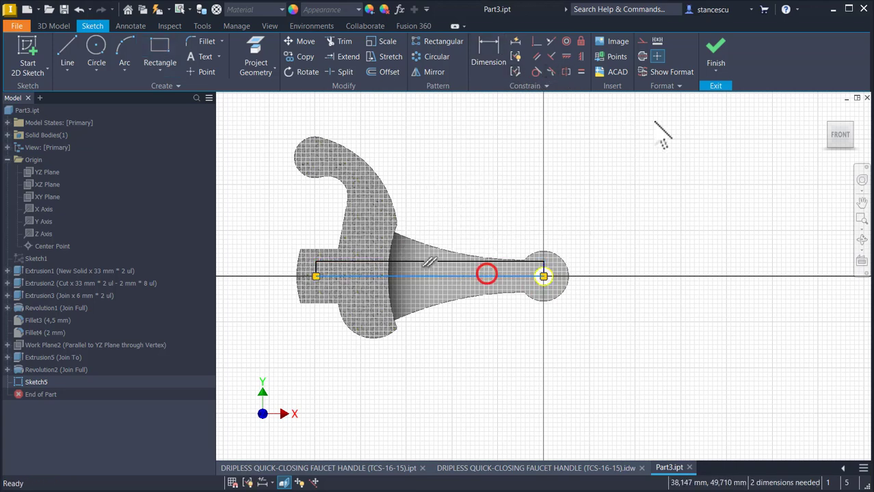
pyautogui.click(643, 57)
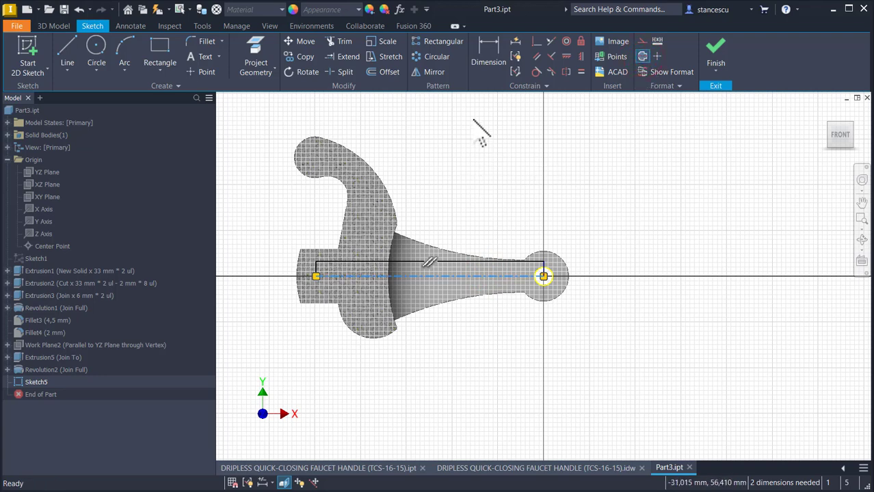
# Step: Dimension the rectangle's length as 36+67 mm
pyautogui.click(488, 54)
pyautogui.click(457, 260)
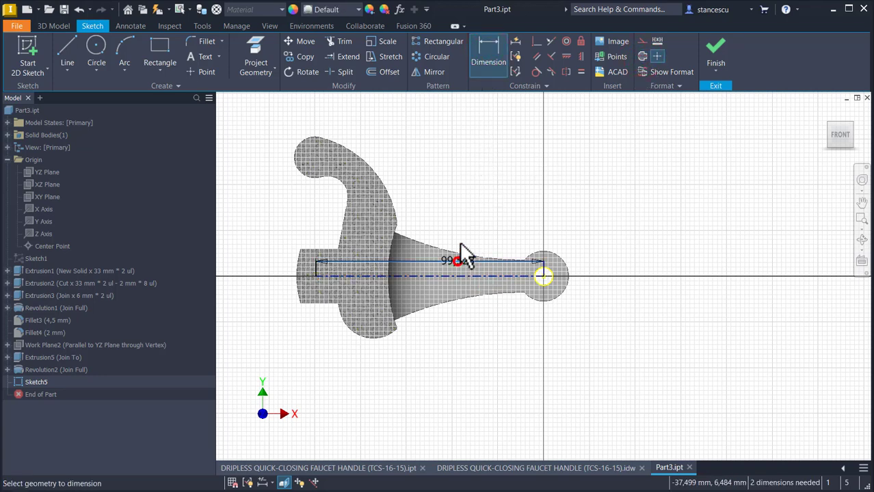
pyautogui.click(455, 186)
pyautogui.write('36+67')
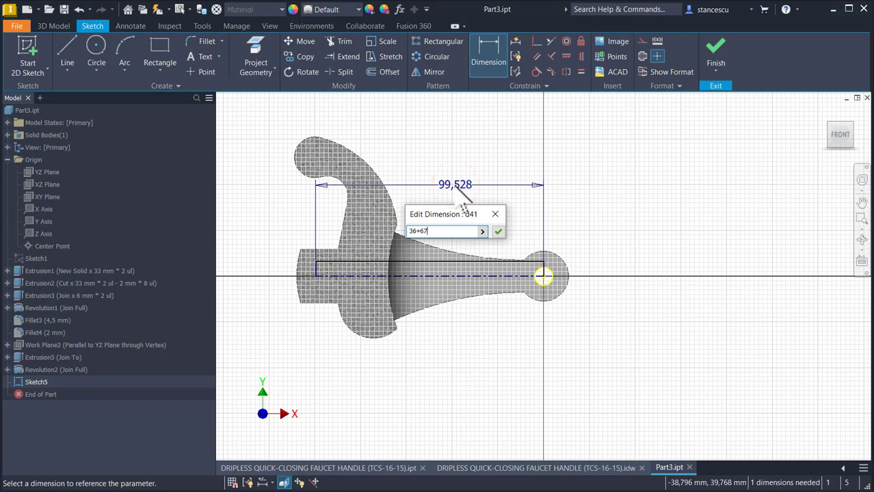
pyautogui.press('Return')
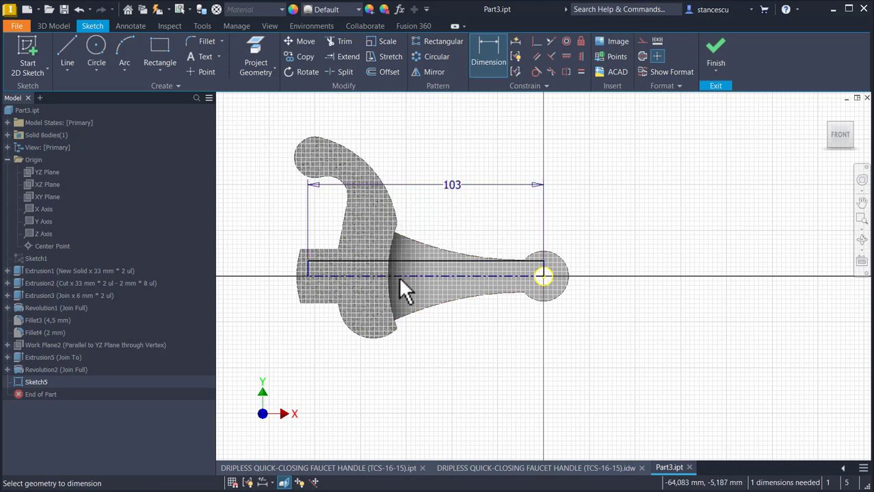
# Step: Dimension the rectangle's diameter about the centerline as 16 mm and finish the sketch
pyautogui.click(429, 260)
pyautogui.click(439, 274)
pyautogui.click(441, 341)
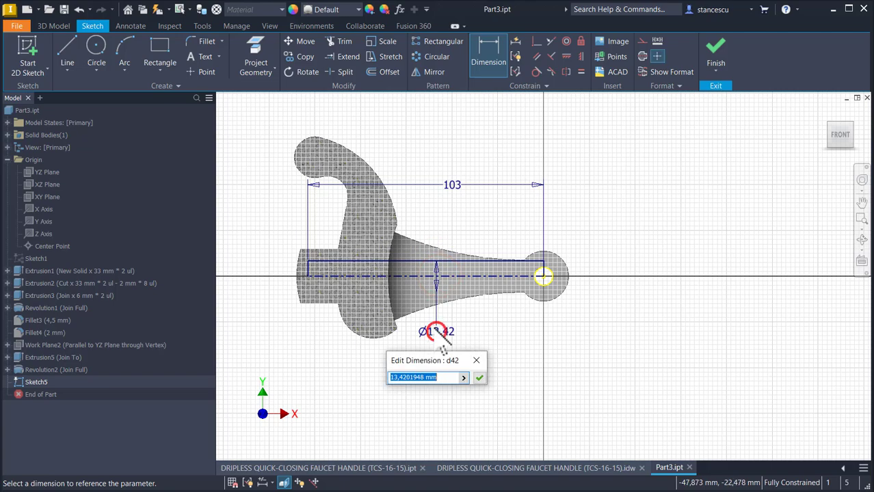
pyautogui.press('Return')
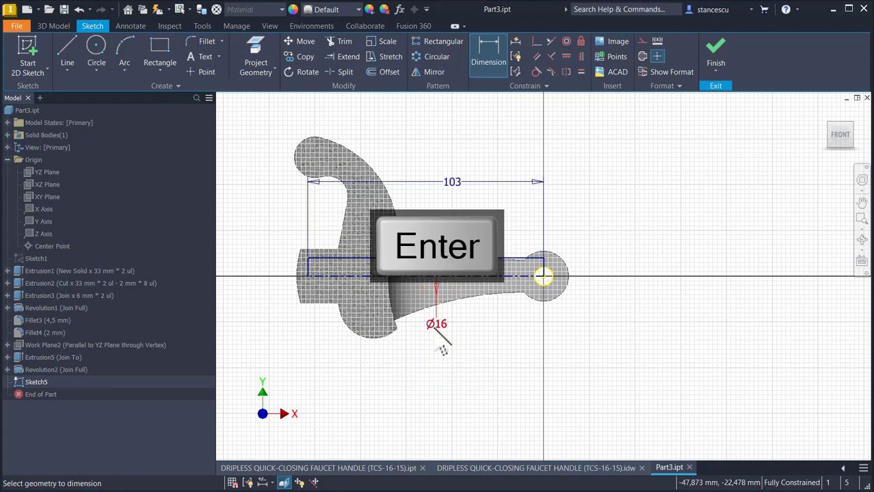
pyautogui.click(718, 56)
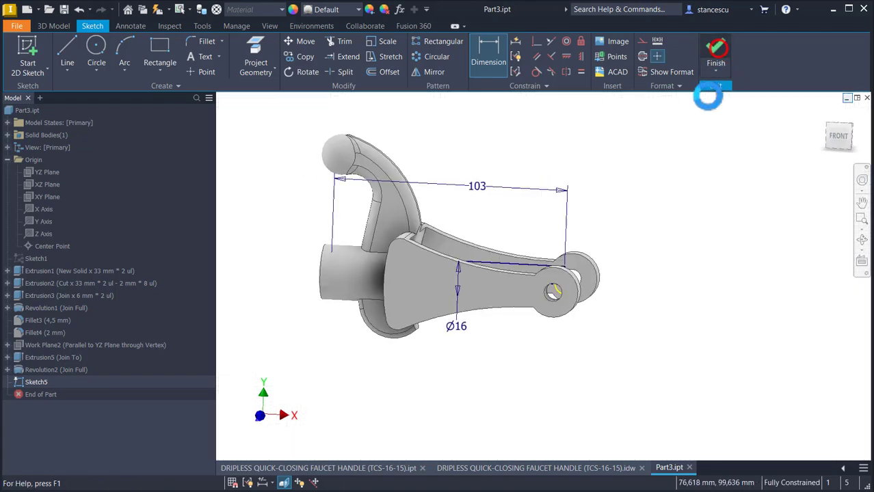
# Step: Revolve the rectangle's two profile regions a full 360° about the centerline as a cut to bore out the boss
pyautogui.click(97, 59)
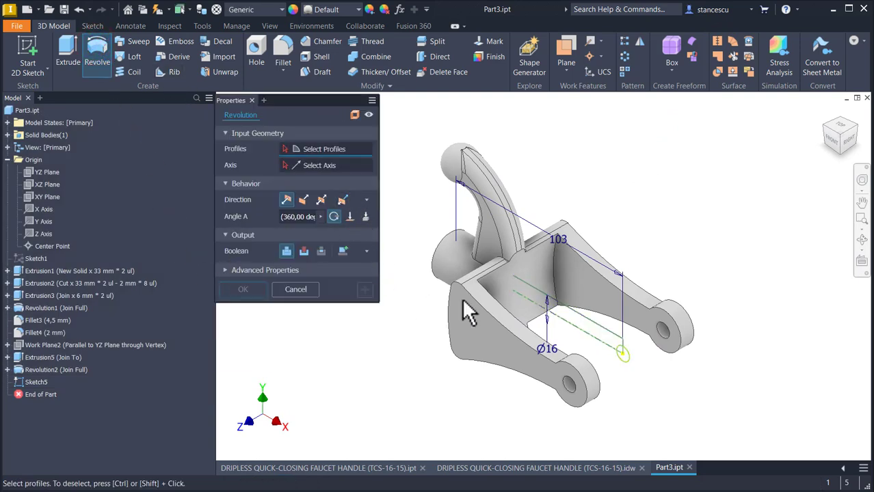
pyautogui.click(532, 298)
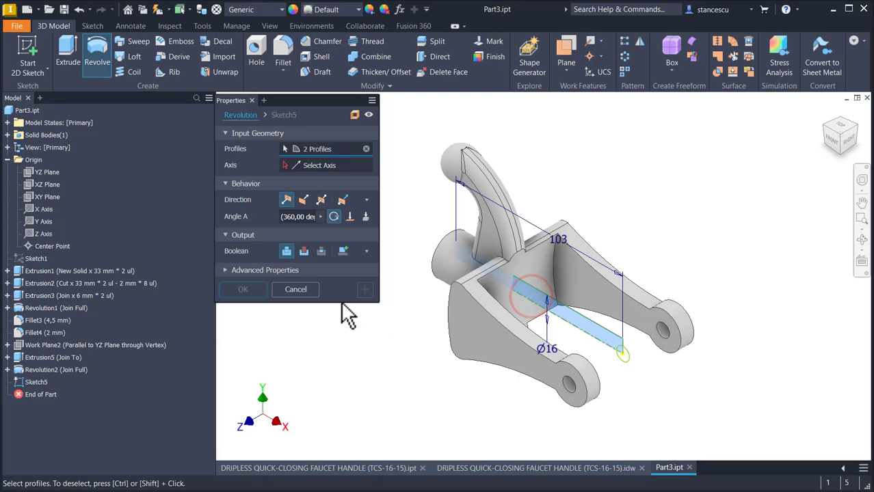
pyautogui.click(318, 177)
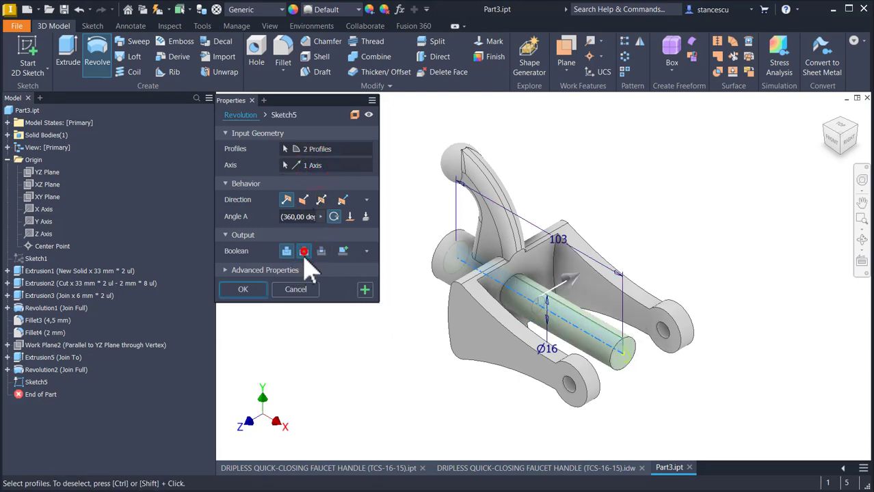
pyautogui.click(303, 252)
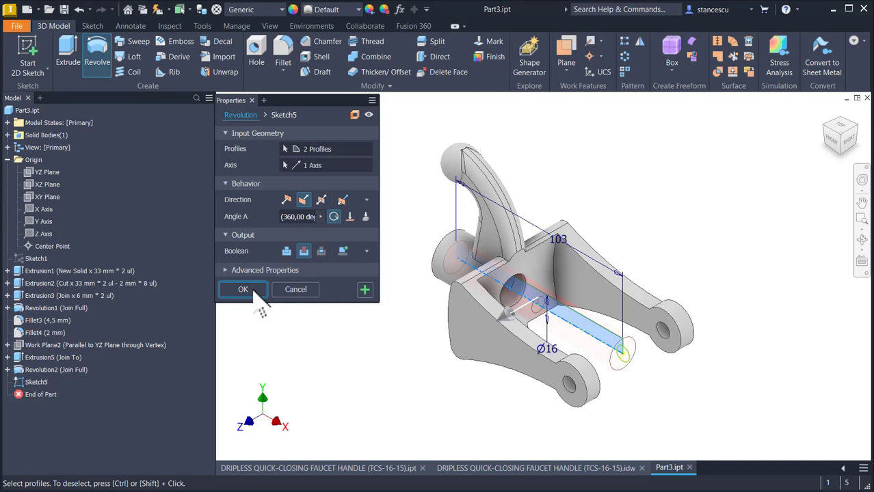
pyautogui.click(253, 291)
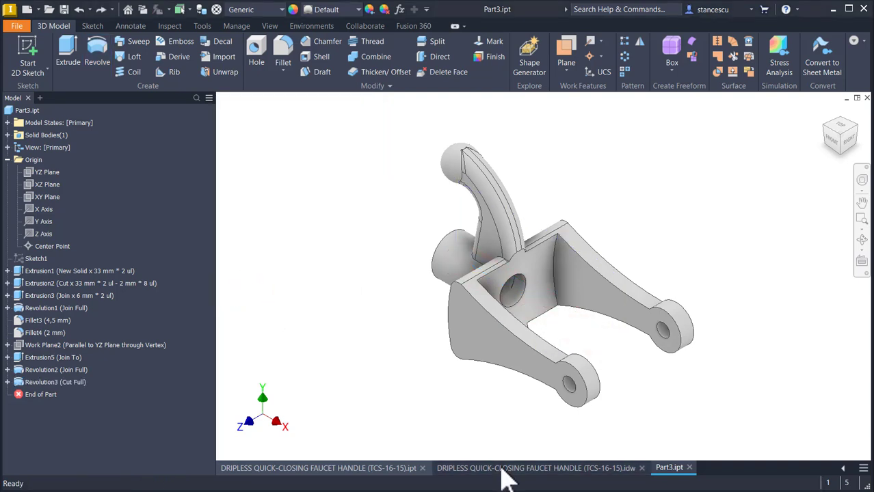
# Step: Examine the drawing's diameter, thread, countersink and depth dimensions for the two small holes in the Part 5 and Part 4 views
pyautogui.click(503, 469)
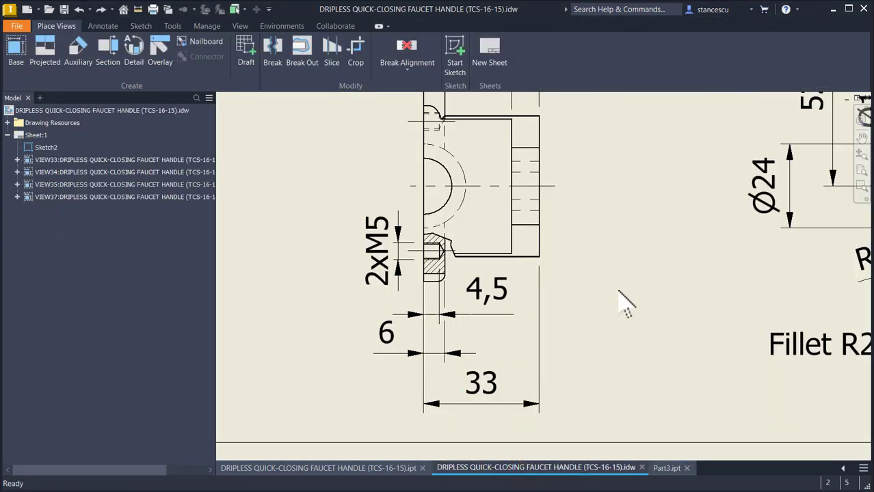
pyautogui.press('Home')
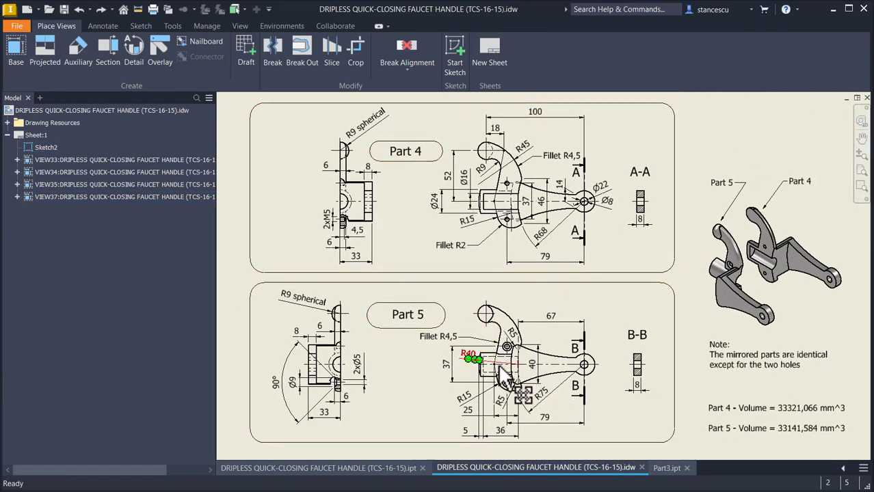
pyautogui.scroll(3, 503, 368)
pyautogui.click(408, 375)
pyautogui.moveTo(411, 364); pyautogui.dragTo(426, 270, button='middle')
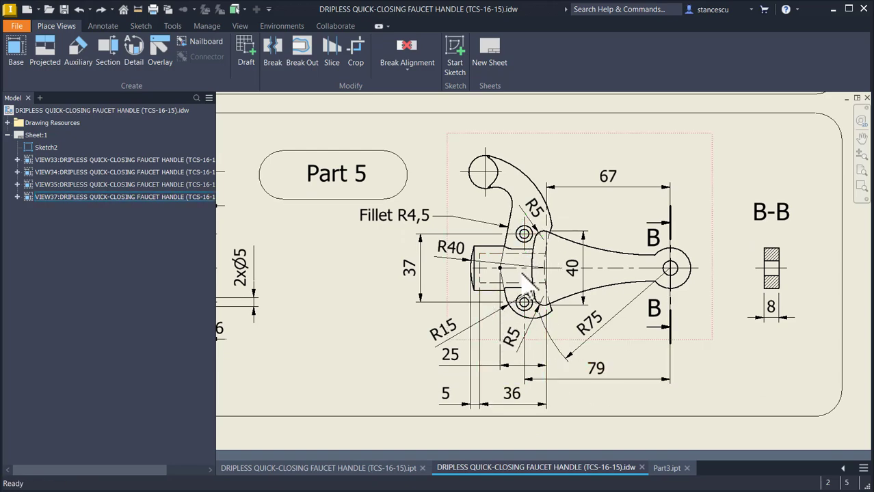
pyautogui.moveTo(568, 296); pyautogui.dragTo(780, 311, button='middle')
pyautogui.moveTo(539, 310); pyautogui.dragTo(580, 335, button='middle')
pyautogui.scroll(3, 472, 349)
pyautogui.moveTo(493, 339); pyautogui.dragTo(529, 295, button='middle')
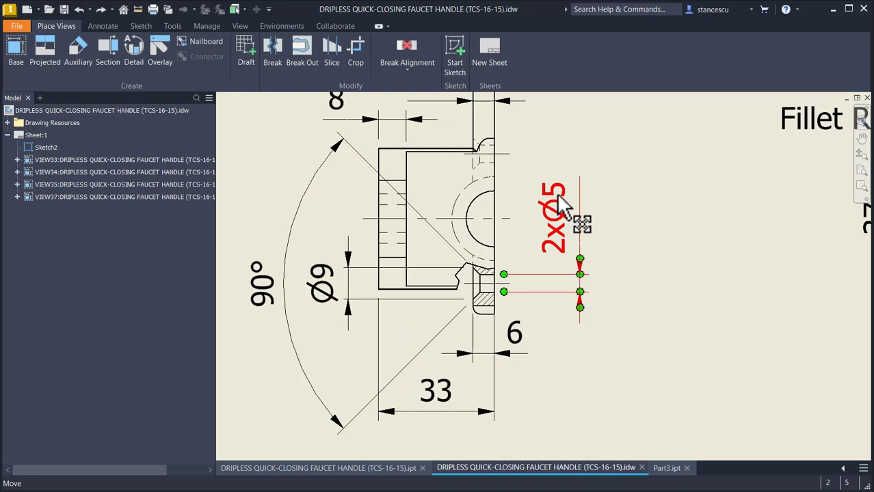
pyautogui.moveTo(563, 210); pyautogui.dragTo(550, 399, button='middle')
pyautogui.moveTo(553, 247); pyautogui.dragTo(536, 443, button='middle')
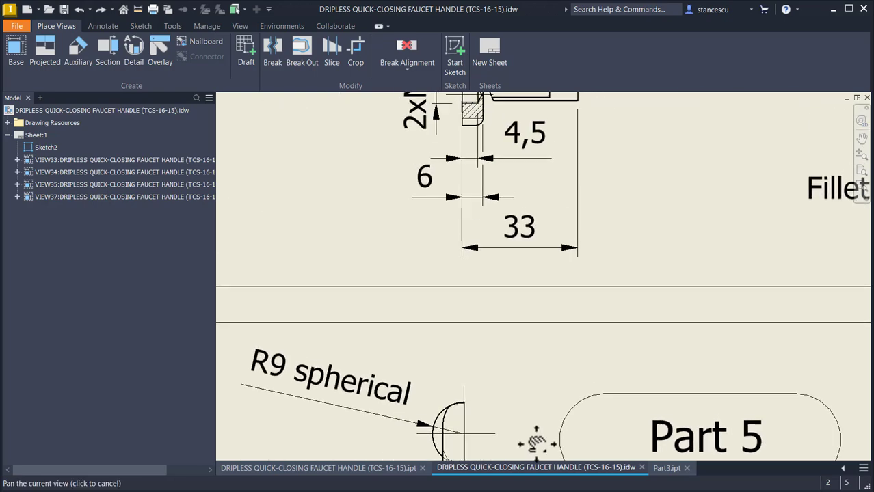
pyautogui.moveTo(549, 302); pyautogui.dragTo(560, 398, button='middle')
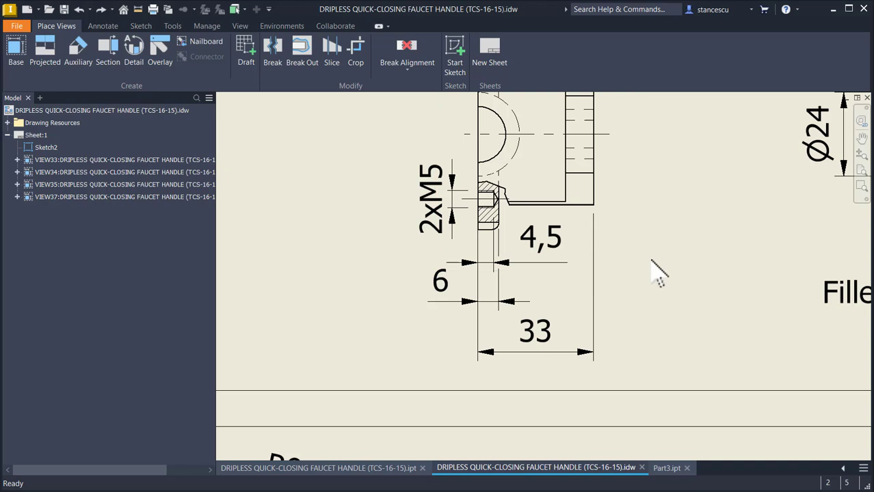
# Step: Switch to Part3.ipt, start a sketch on the flat side face of the curved lever, and slice the model at the sketch plane
pyautogui.click(666, 467)
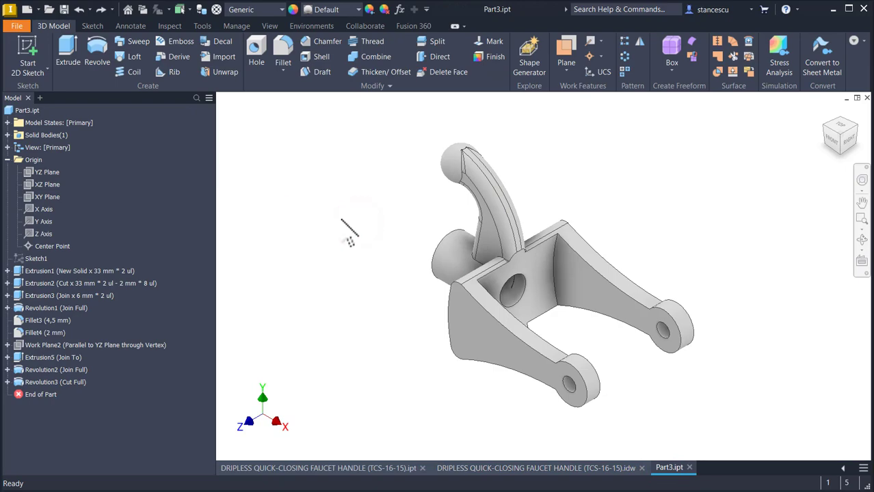
pyautogui.click(489, 244)
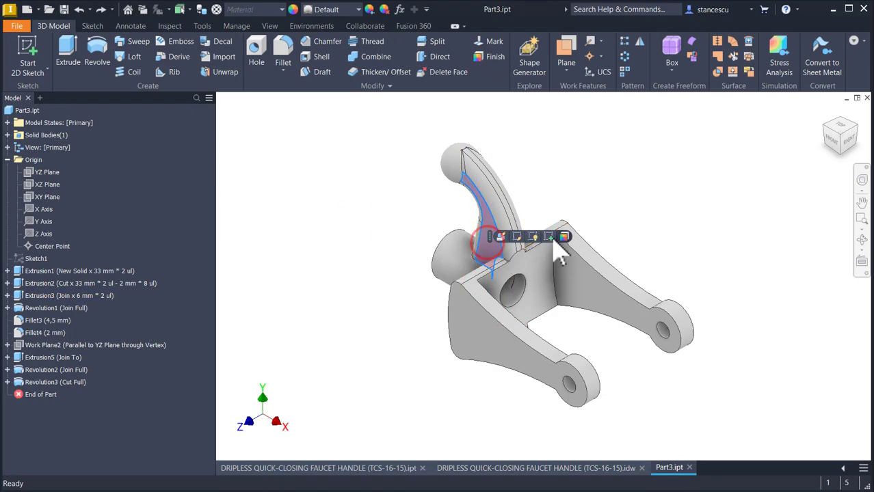
pyautogui.click(549, 238)
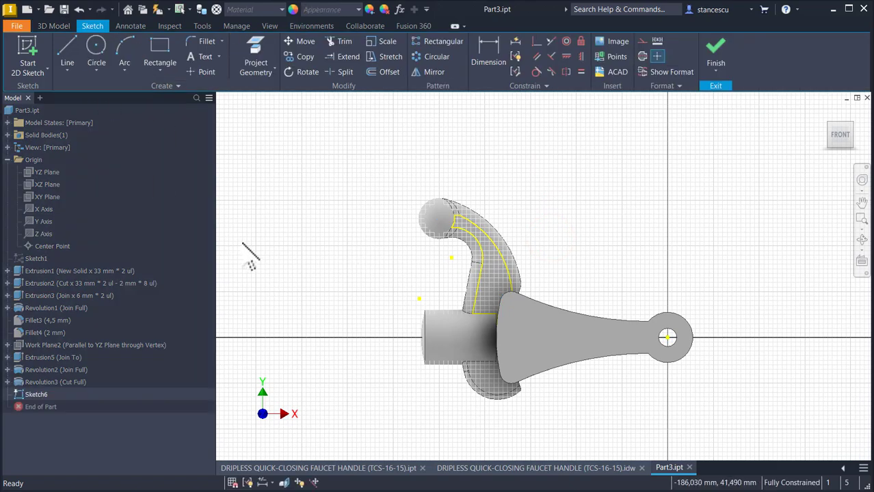
pyautogui.press('F7')
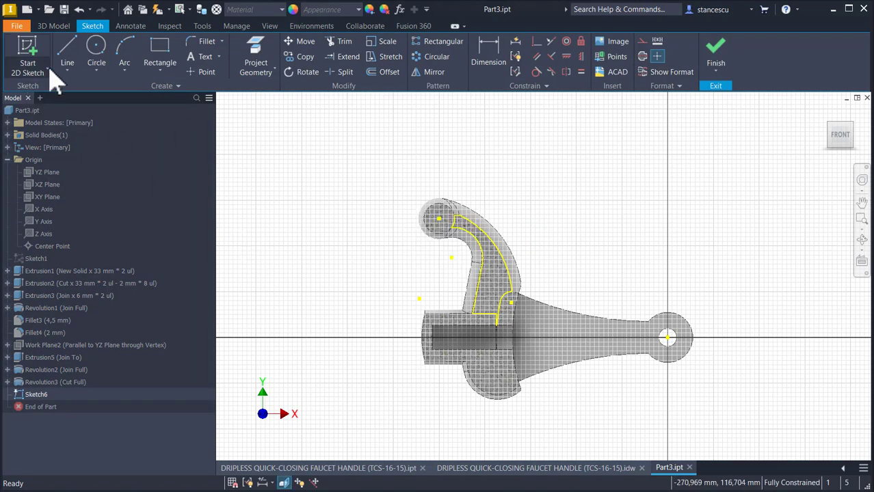
# Step: Draw a vertical line 37 mm long across the boss, starting on the lever above it
pyautogui.click(67, 53)
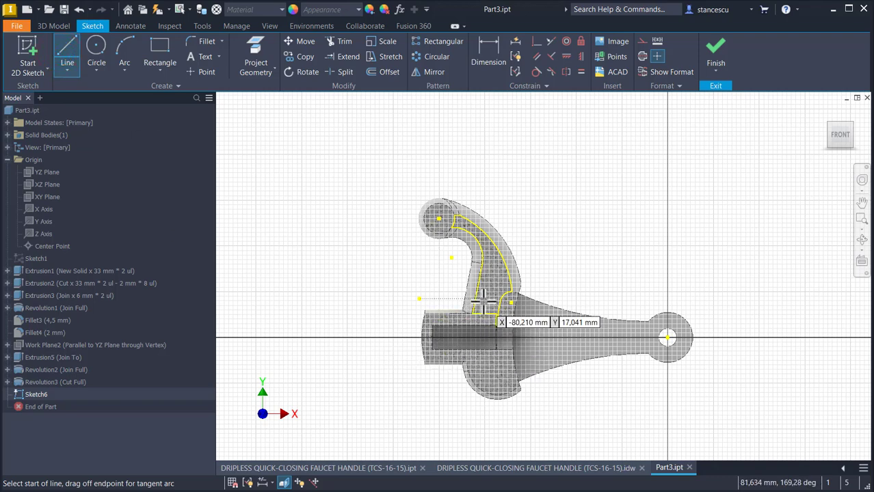
pyautogui.click(487, 295)
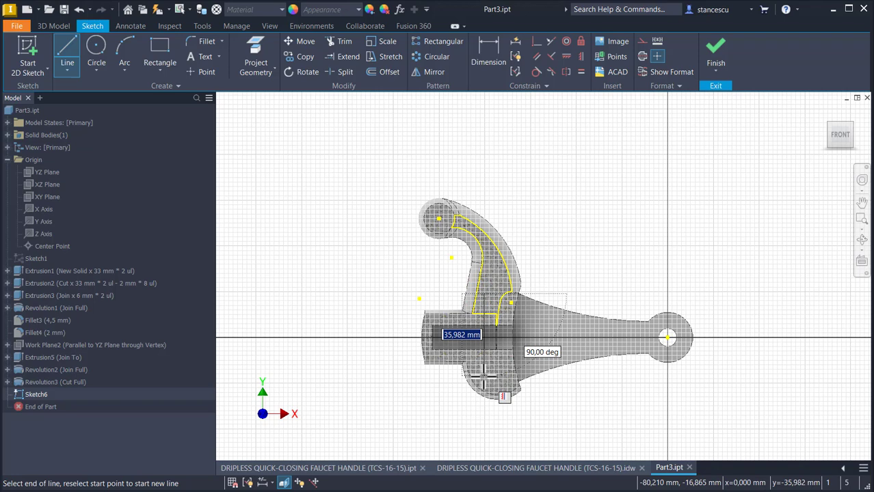
pyautogui.press('Return')
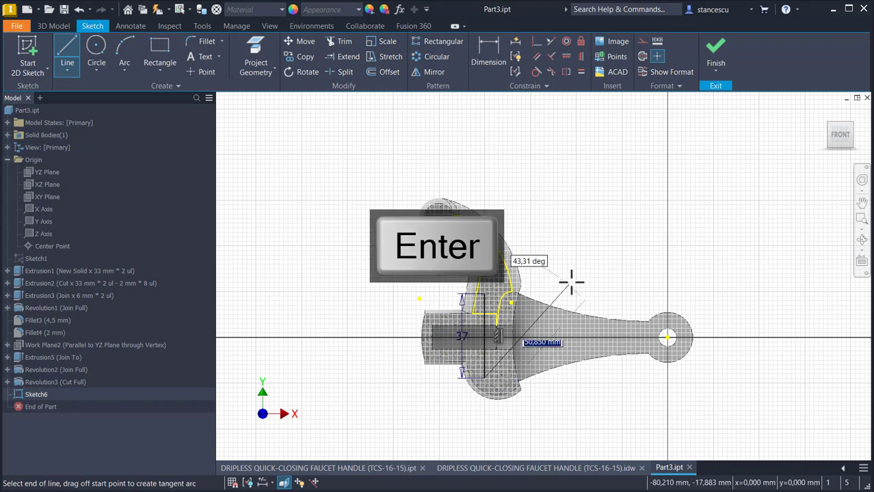
pyautogui.press('Escape')
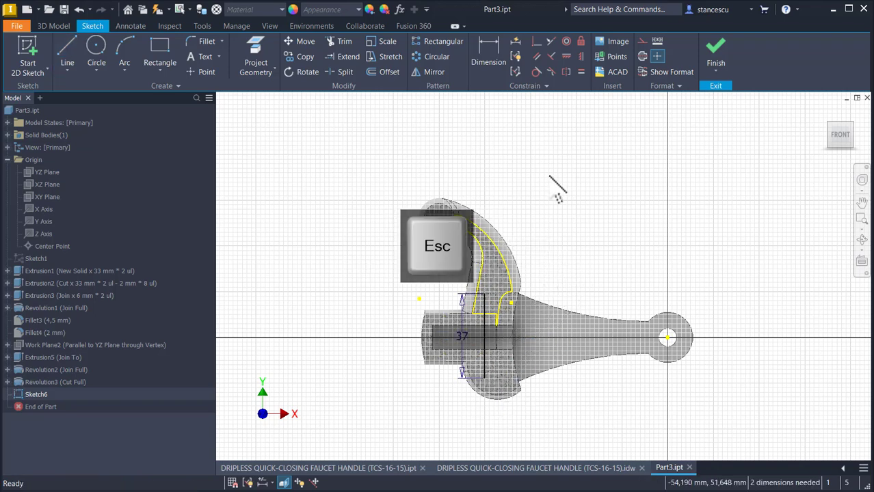
# Step: Constrain the midpoint of the 37 mm line horizontally to the sketch origin at the center of the arm's end hole
pyautogui.click(565, 58)
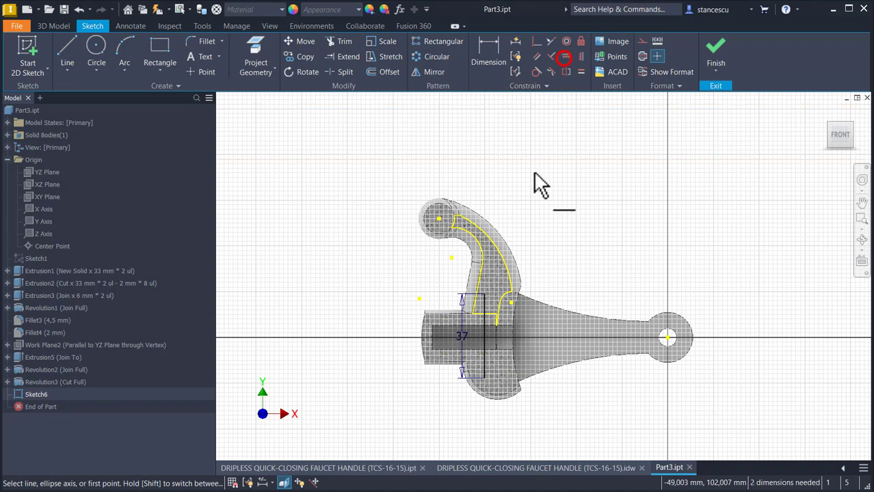
pyautogui.click(484, 336)
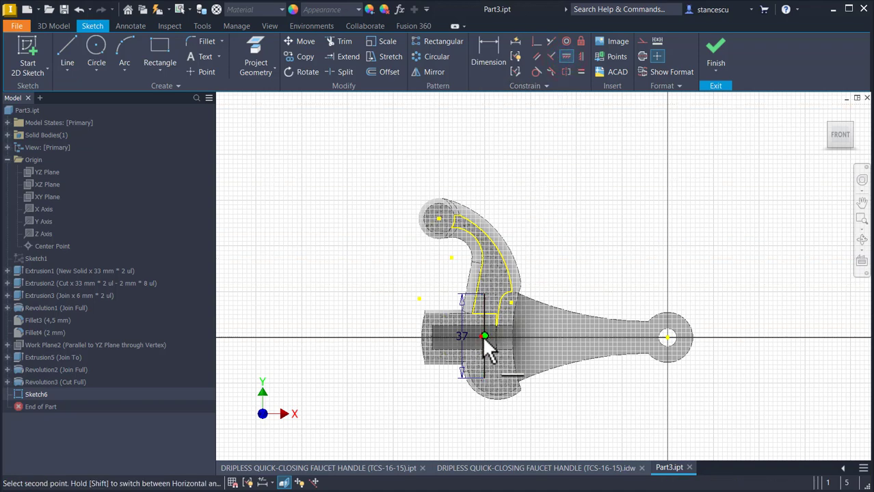
pyautogui.click(668, 338)
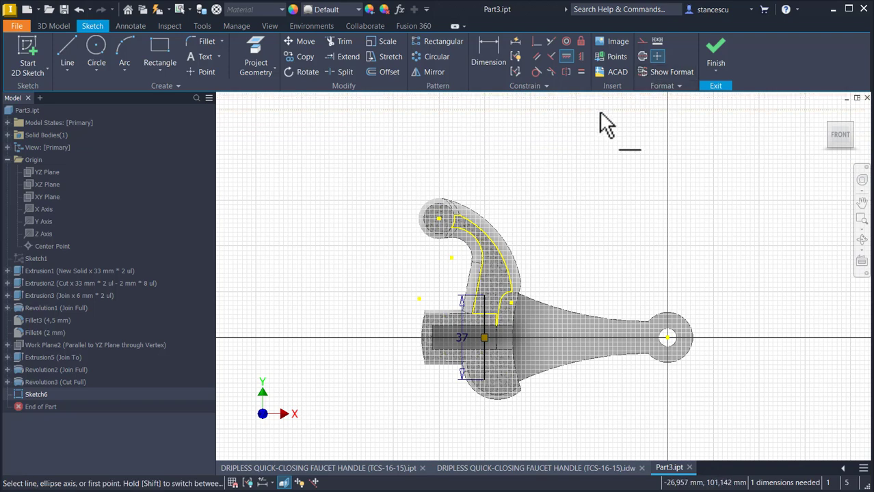
# Step: Place sketch points on both ends of the vertical line and finish the sketch
pyautogui.click(206, 72)
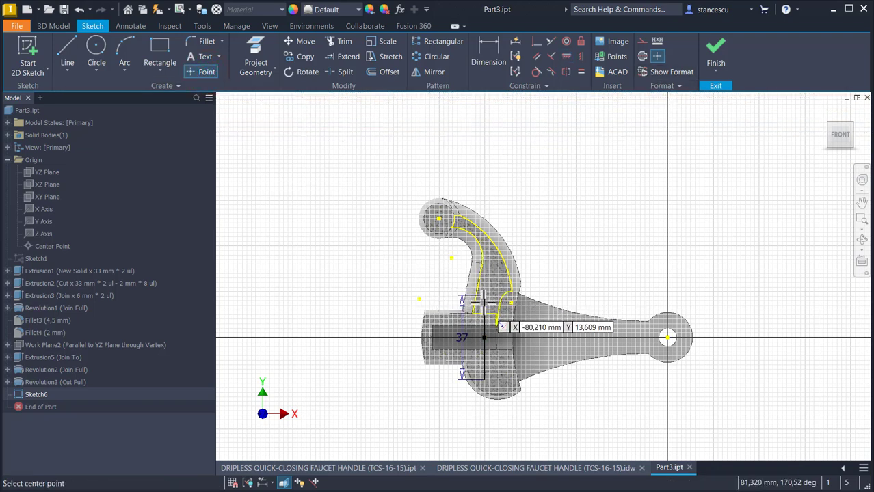
pyautogui.click(485, 296)
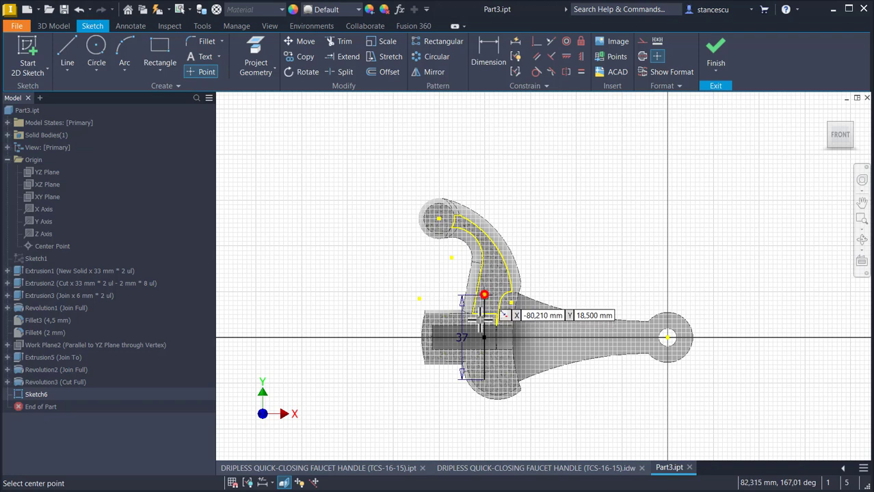
pyautogui.click(485, 380)
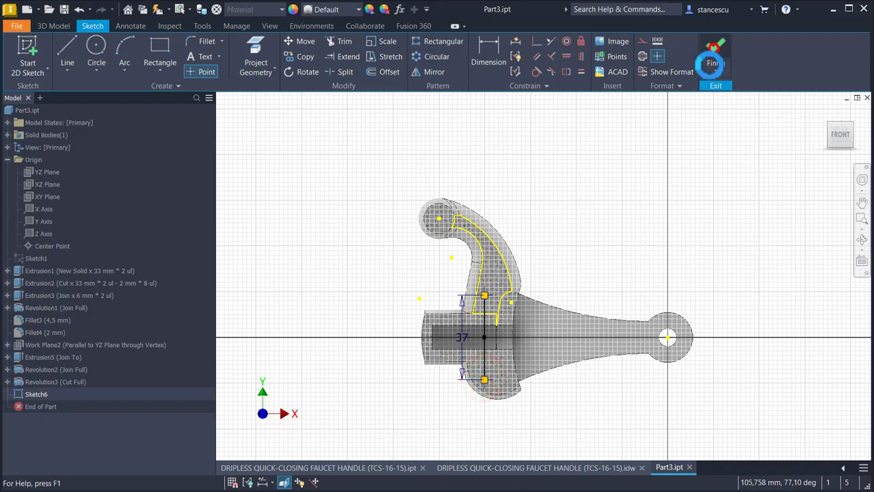
pyautogui.click(716, 52)
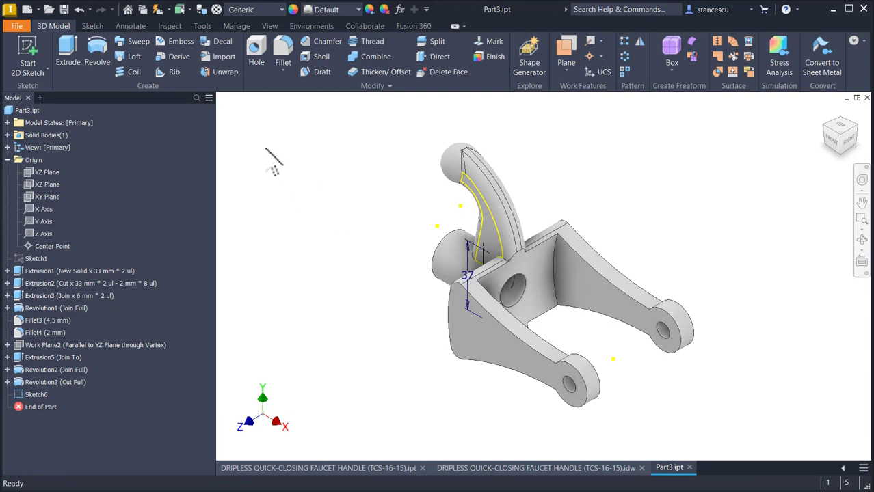
# Step: Set up simple holes with countersink seats at the two sketch points, with a countersink diameter of 9 mm
pyautogui.click(256, 51)
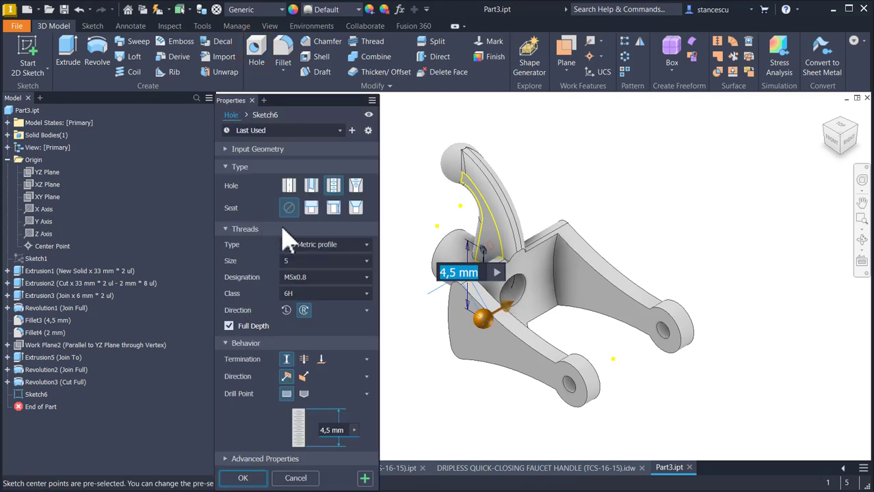
pyautogui.click(356, 209)
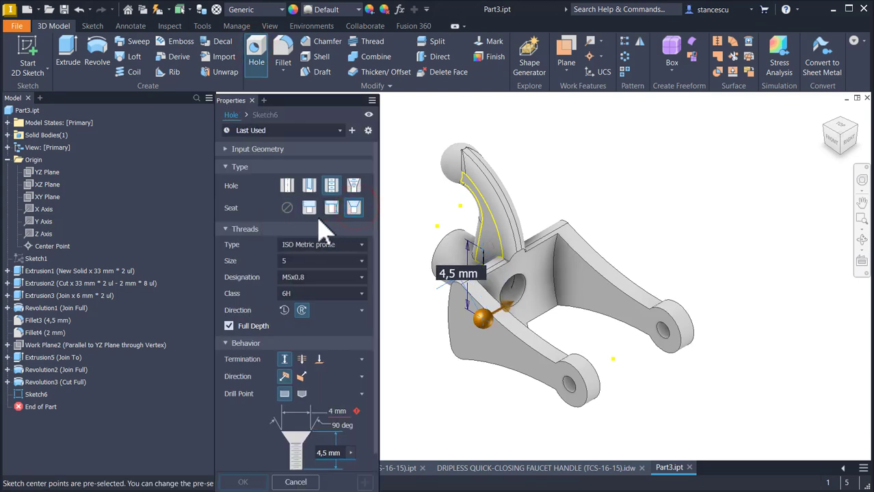
pyautogui.click(287, 186)
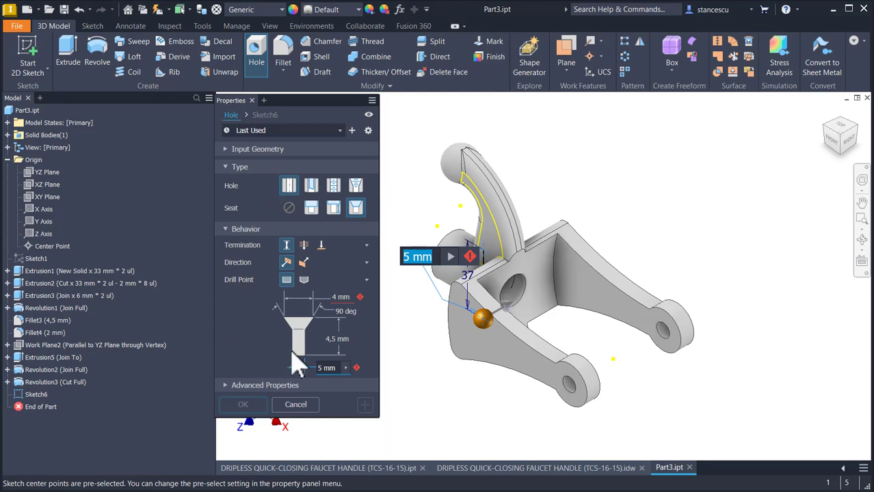
pyautogui.click(338, 296)
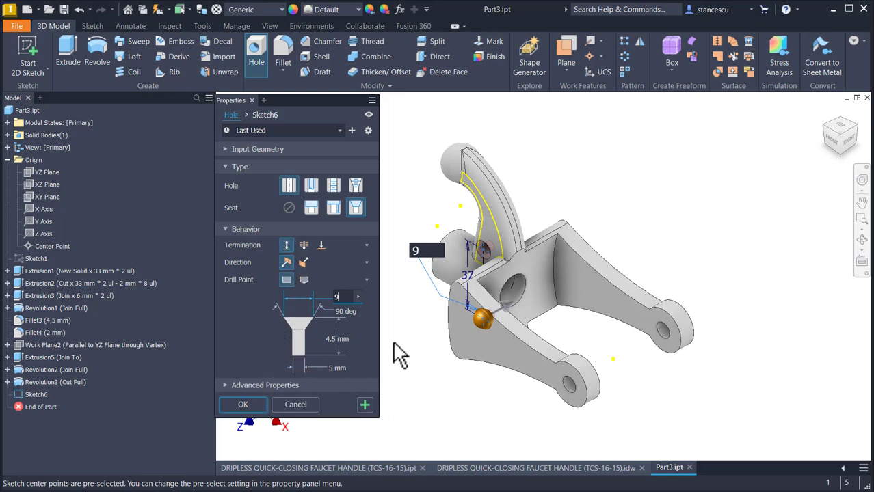
pyautogui.scroll(3, 412, 352)
pyautogui.keyDown('shift'); pyautogui.moveTo(508, 305); pyautogui.dragTo(507, 362, button='middle'); pyautogui.keyUp('shift')
pyautogui.keyDown('shift'); pyautogui.moveTo(571, 342); pyautogui.dragTo(463, 350, button='middle'); pyautogui.keyUp('shift')
pyautogui.keyDown('shift'); pyautogui.moveTo(398, 307); pyautogui.dragTo(409, 301, button='middle'); pyautogui.keyUp('shift')
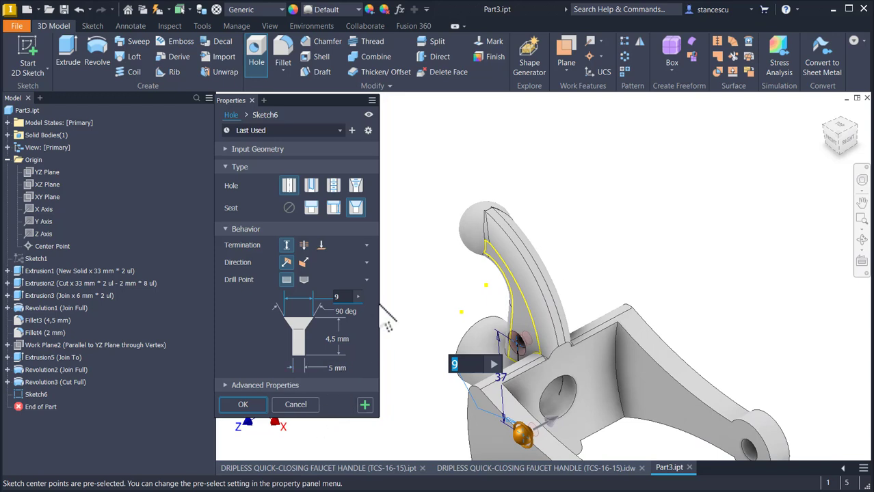
# Step: Set the countersunk holes' depth to 6 mm and create them
pyautogui.click(335, 335)
pyautogui.write('6')
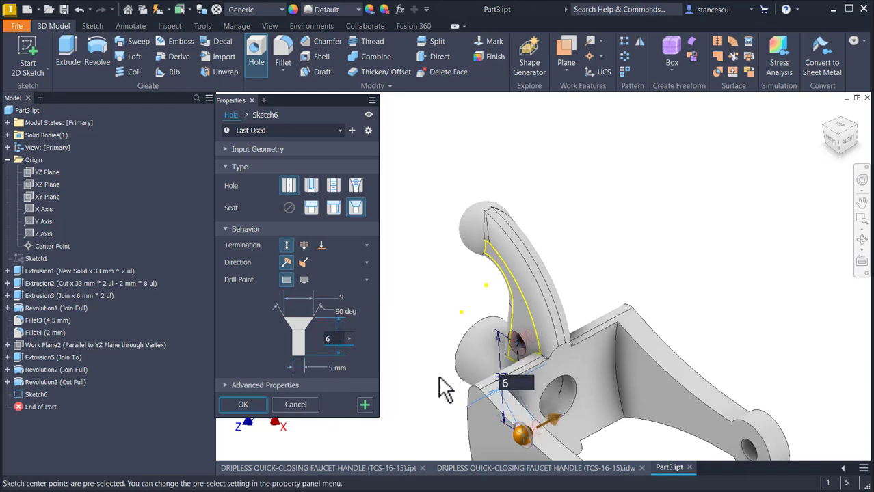
pyautogui.keyDown('shift'); pyautogui.moveTo(420, 374); pyautogui.dragTo(607, 342, button='middle'); pyautogui.keyUp('shift')
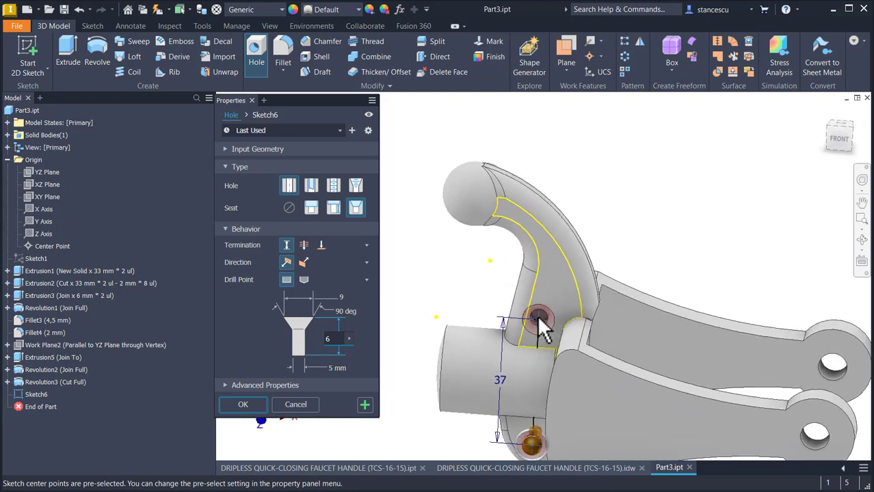
pyautogui.keyDown('shift'); pyautogui.moveTo(534, 432); pyautogui.dragTo(484, 272, button='middle'); pyautogui.keyUp('shift')
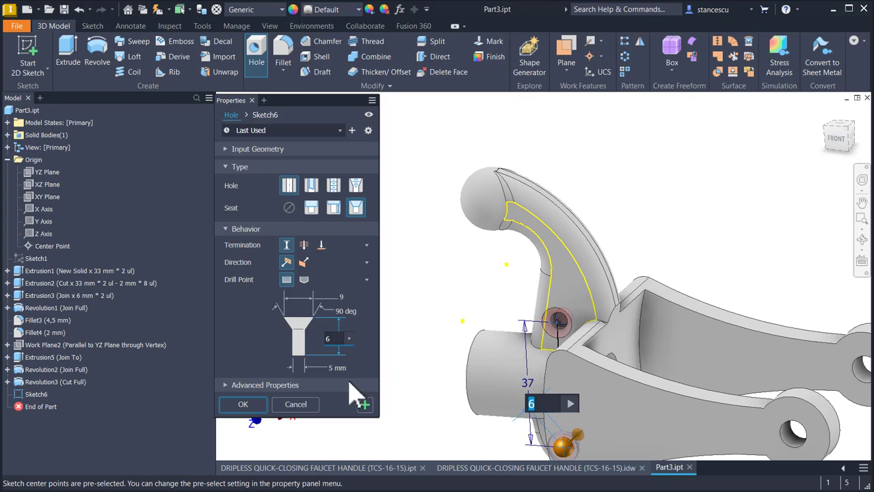
pyautogui.click(243, 405)
pyautogui.keyDown('shift'); pyautogui.moveTo(452, 250); pyautogui.dragTo(421, 212, button='middle'); pyautogui.keyUp('shift')
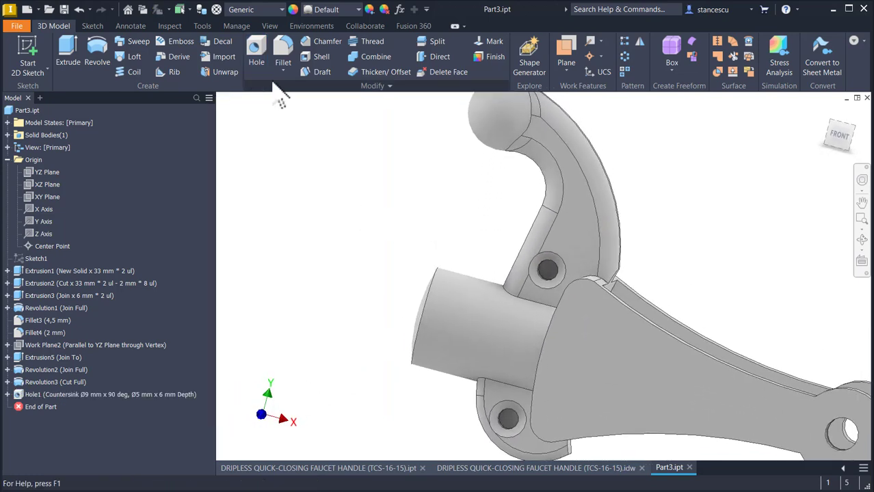
# Step: Set up a tapped hole without a seat, using ISO Metric profile M5x0.8, an angled drill point and a 4.5 mm depth
pyautogui.click(257, 51)
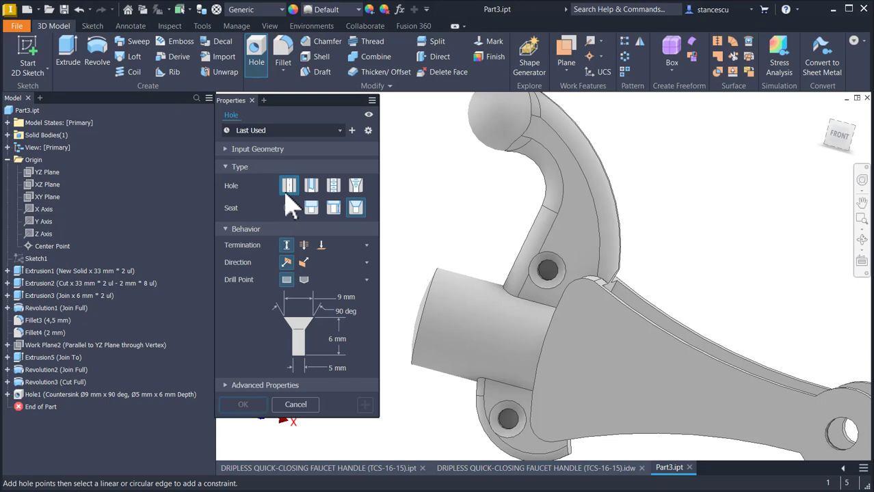
pyautogui.click(289, 186)
pyautogui.click(290, 208)
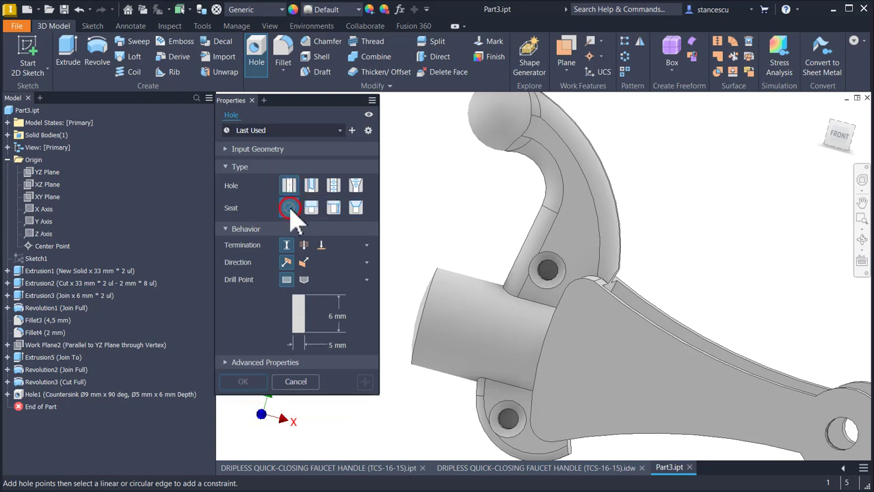
pyautogui.click(332, 186)
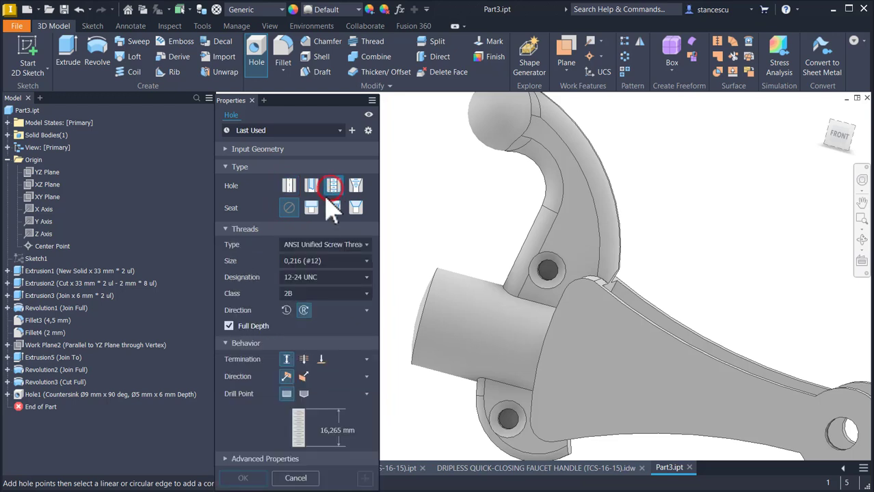
pyautogui.click(320, 244)
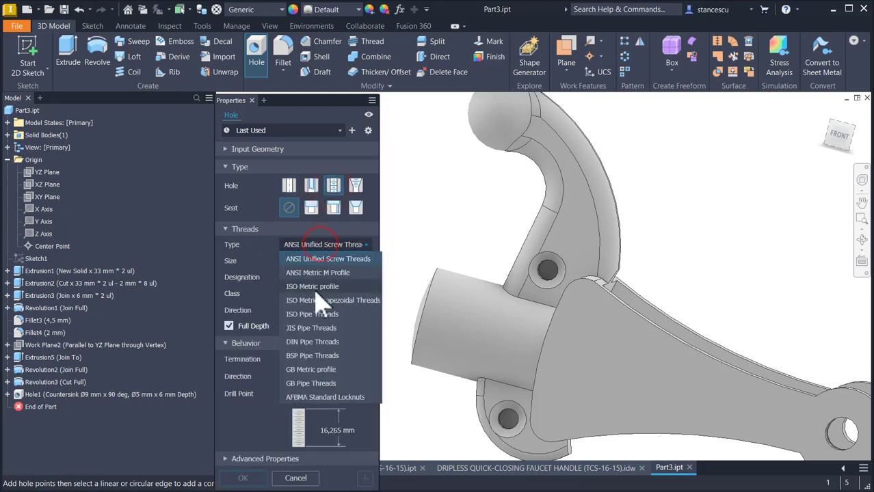
pyautogui.click(315, 288)
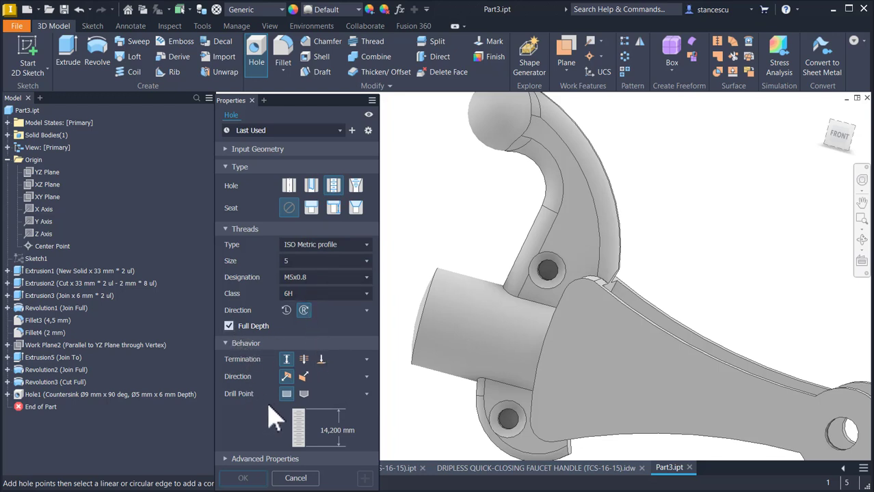
pyautogui.click(302, 395)
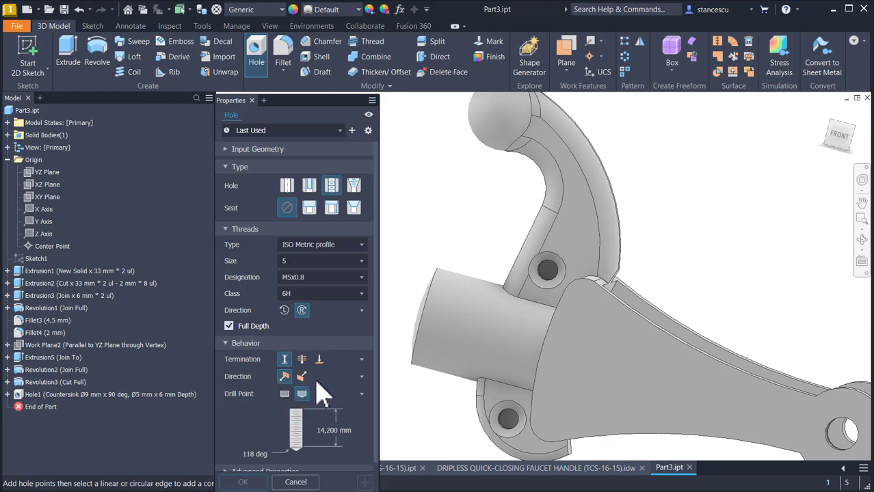
pyautogui.click(328, 431)
# Step: Place the tapped hole at the upper countersunk hole, concentric with its inner circular edge
pyautogui.scroll(8, 547, 301)
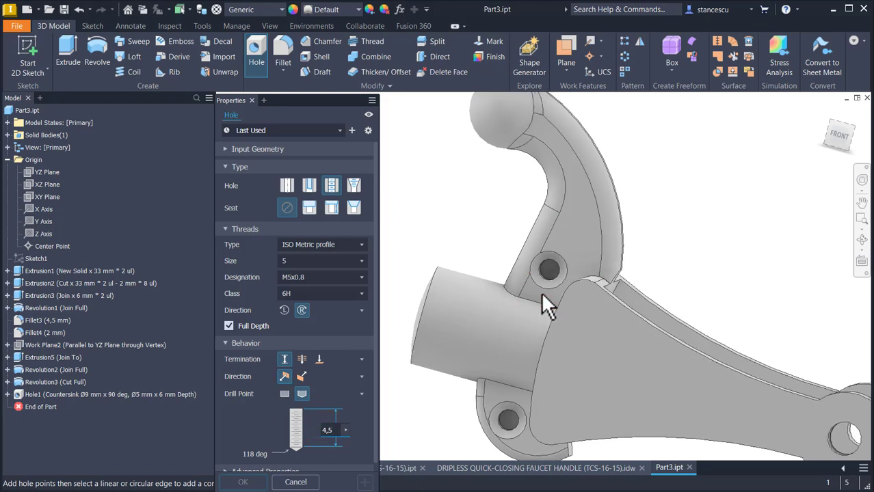
pyautogui.click(582, 282)
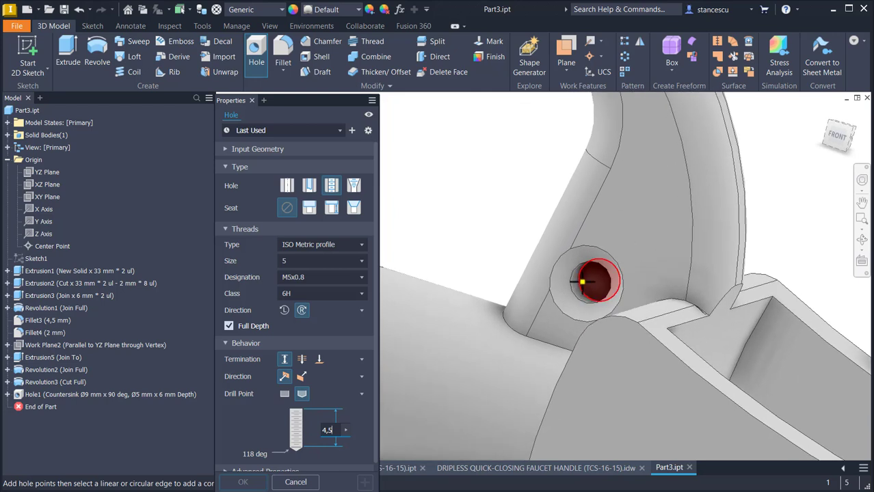
pyautogui.click(599, 282)
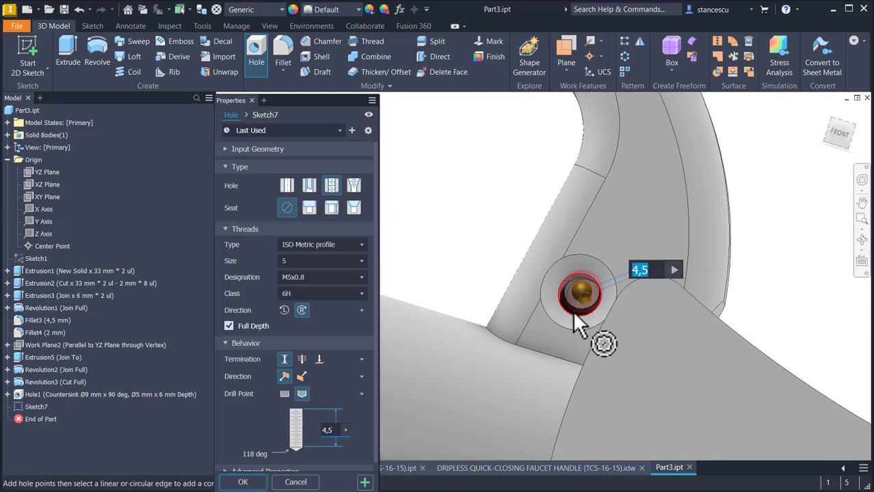
pyautogui.click(560, 293)
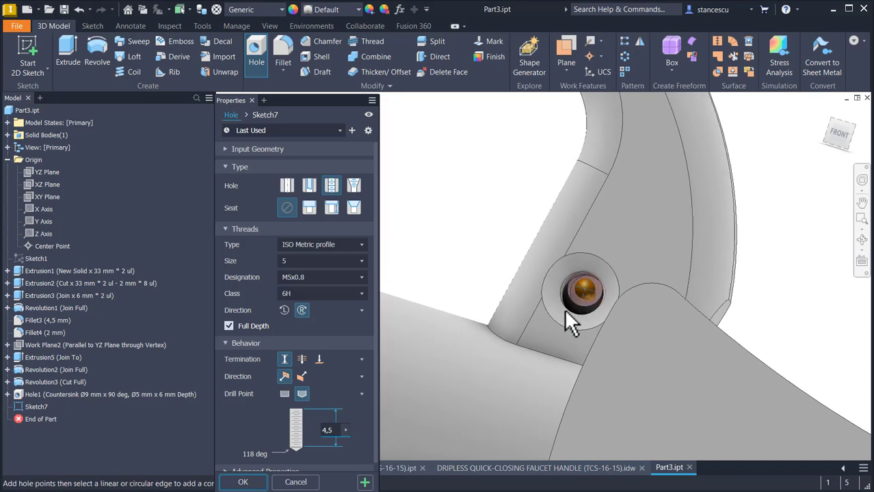
pyautogui.scroll(-5, 504, 326)
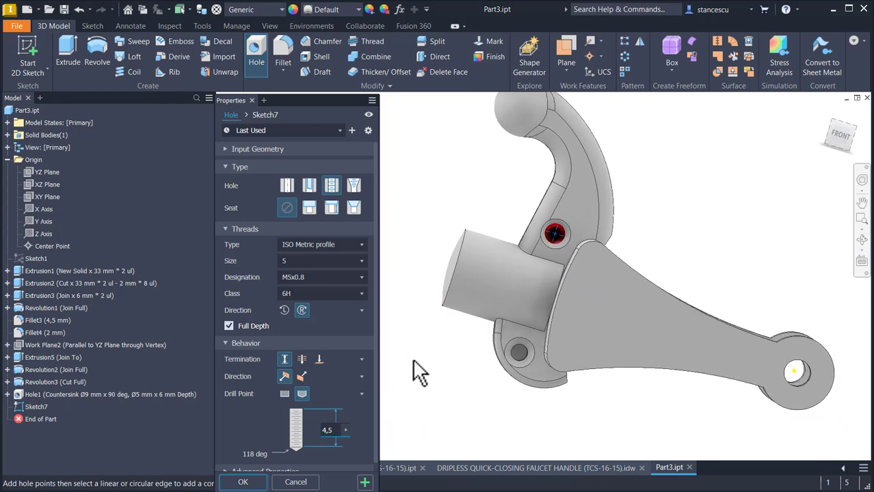
# Step: Create the upper tapped hole and add another M5x0.8 tapped hole, 4.5 mm deep, concentric with the lower countersunk hole
pyautogui.click(365, 482)
pyautogui.scroll(5, 475, 379)
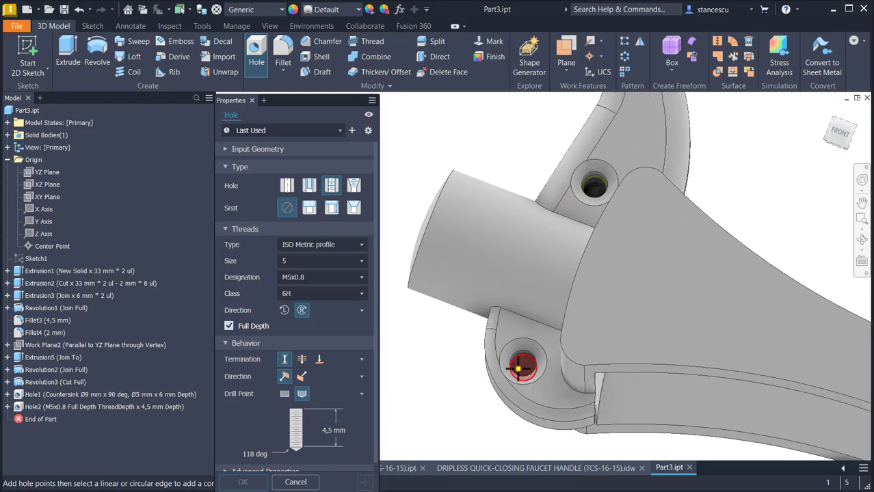
pyautogui.click(518, 369)
pyautogui.click(526, 354)
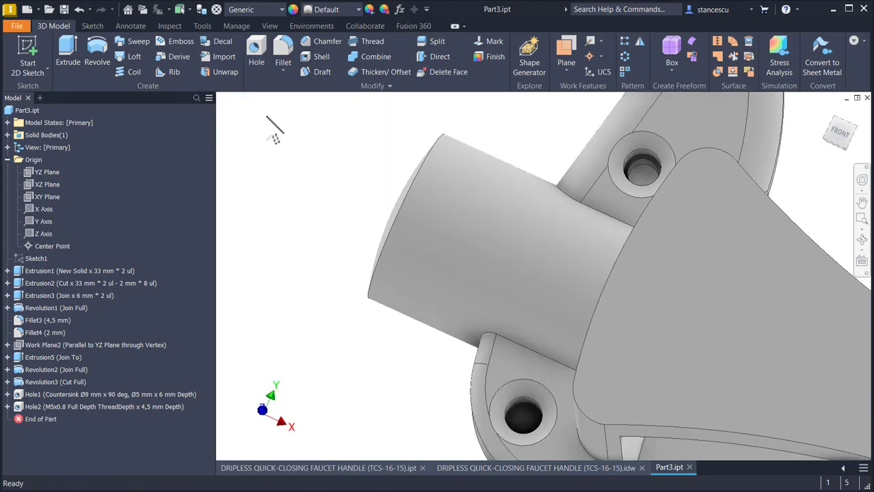
pyautogui.click(258, 56)
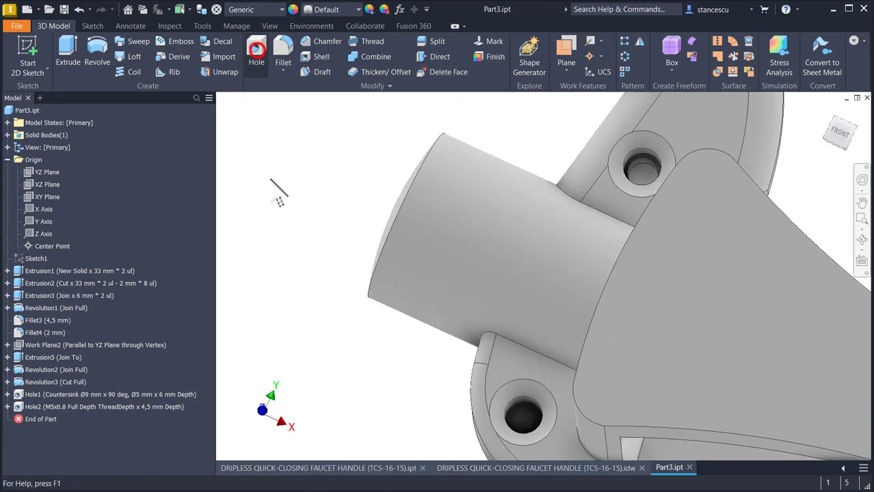
pyautogui.click(521, 416)
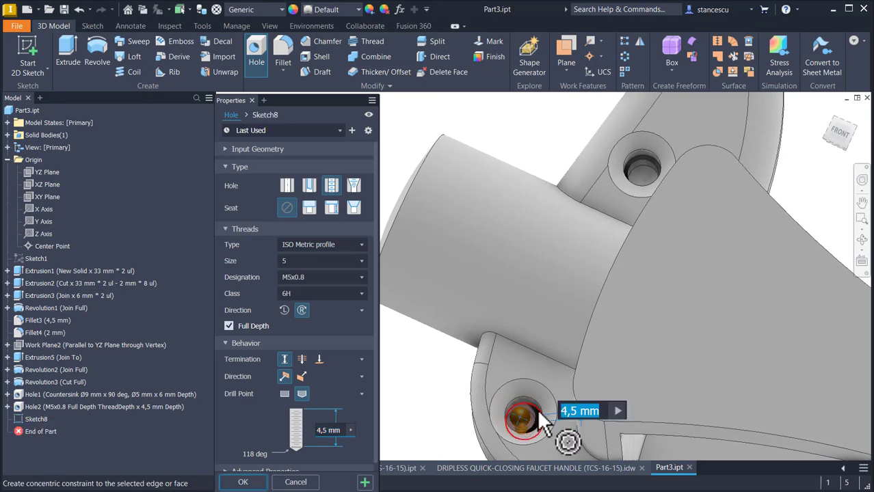
pyautogui.click(539, 412)
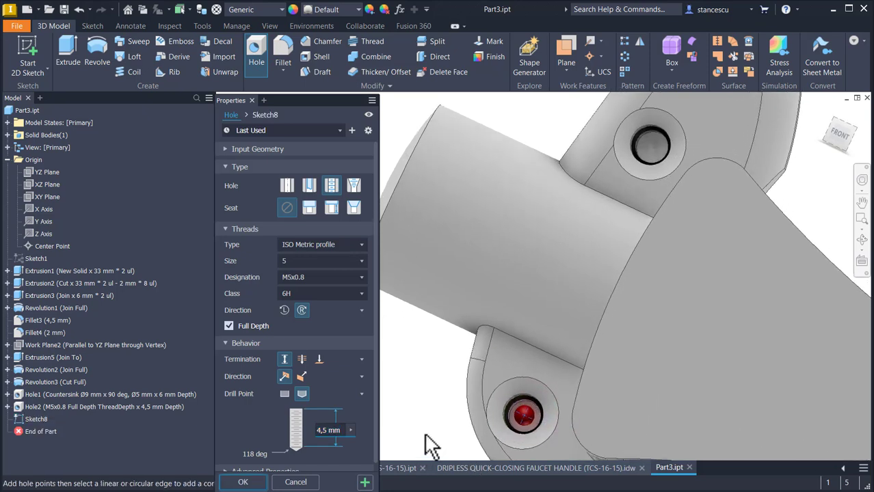
pyautogui.click(243, 482)
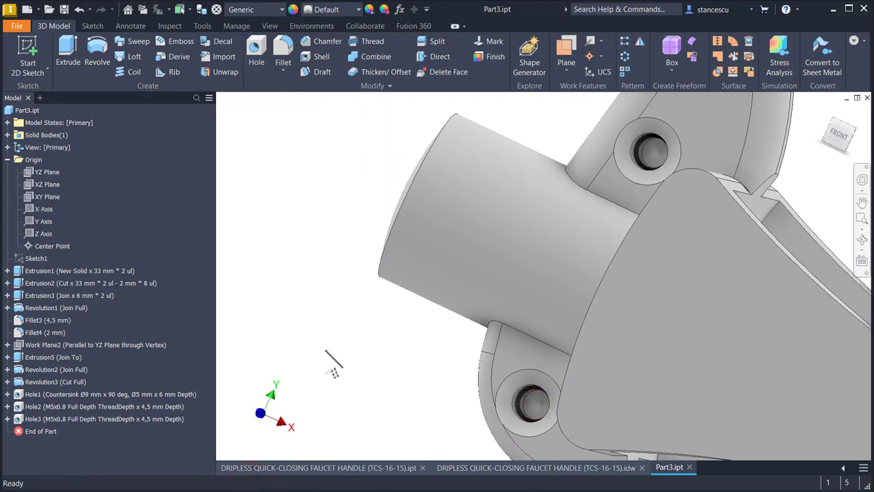
# Step: Split the whole solid body with the XY plane, keeping both sides
pyautogui.press('F6')
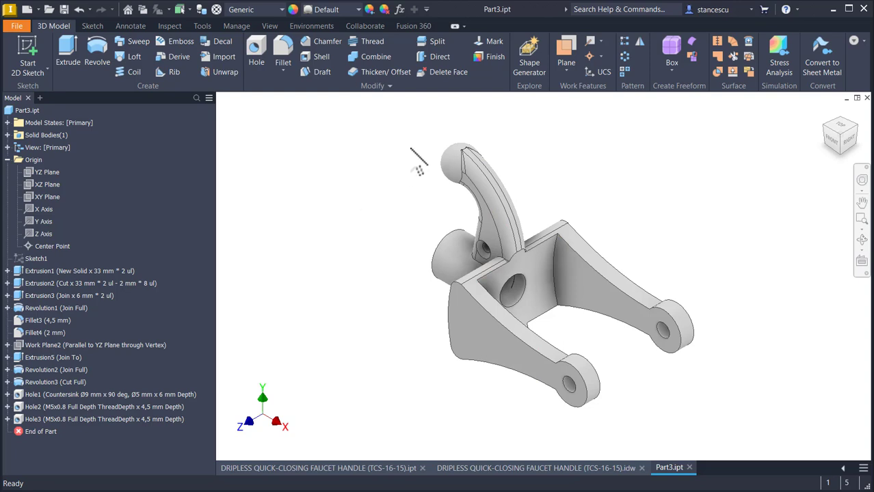
pyautogui.click(436, 43)
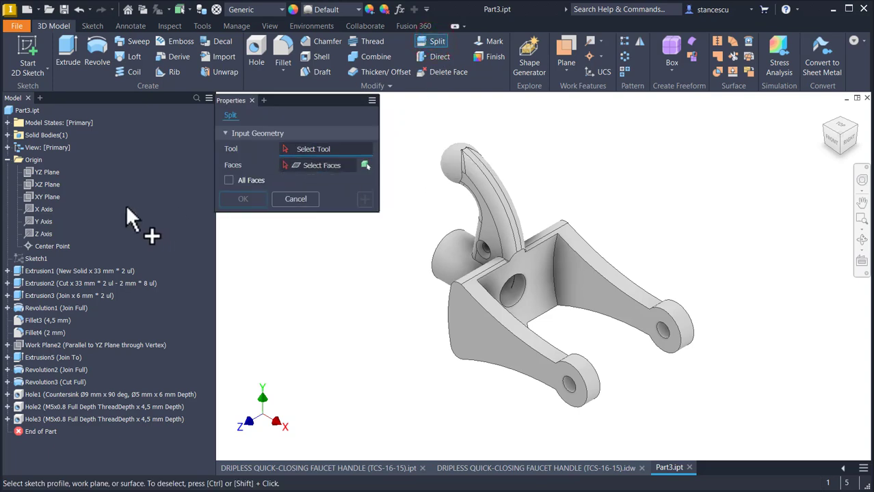
pyautogui.click(46, 197)
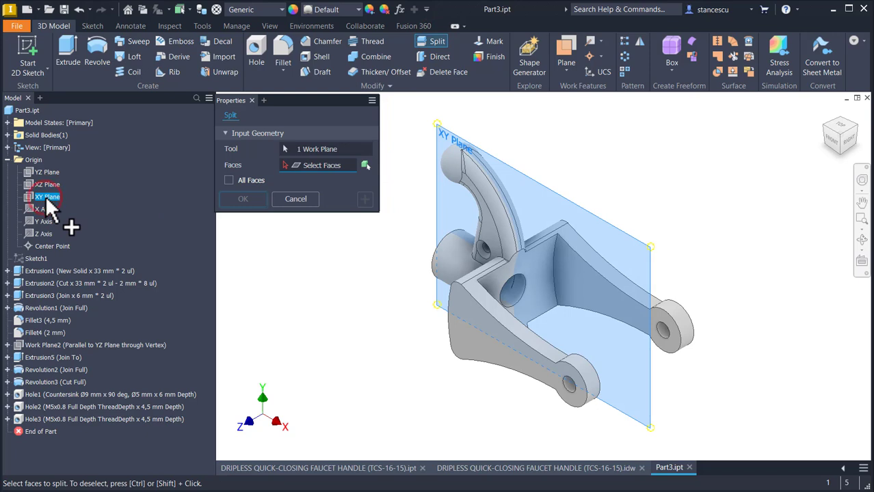
pyautogui.click(366, 166)
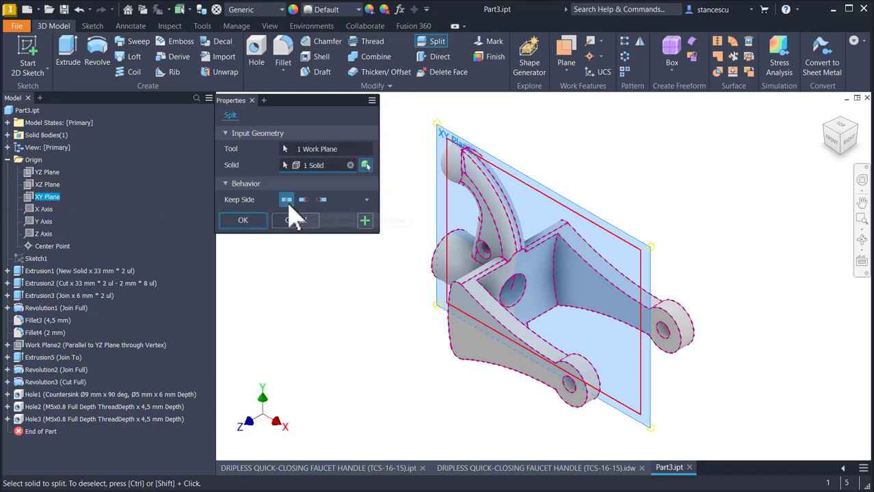
pyautogui.click(288, 201)
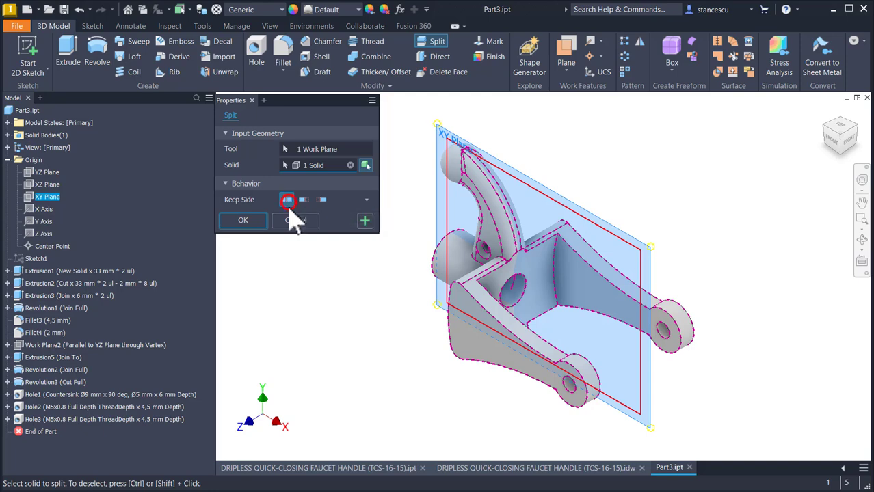
pyautogui.click(247, 221)
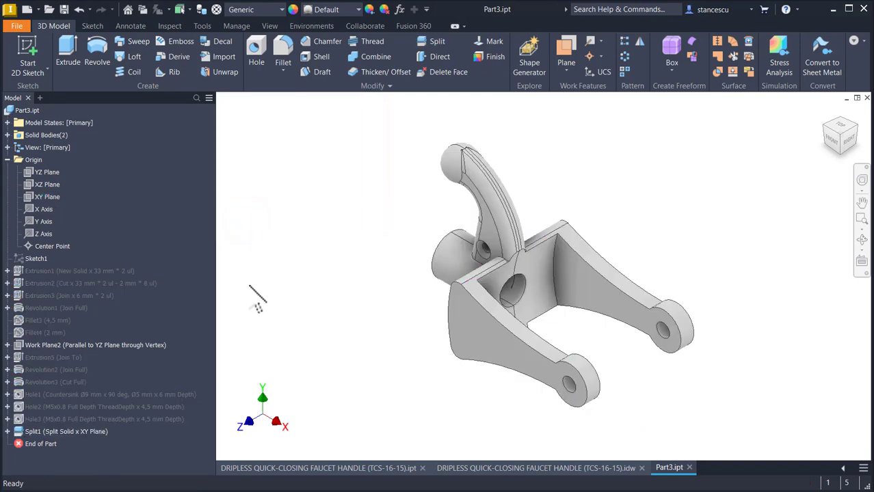
# Step: Move the rear half of the split body by 0 mm in X and -40 mm in Z
pyautogui.click(369, 87)
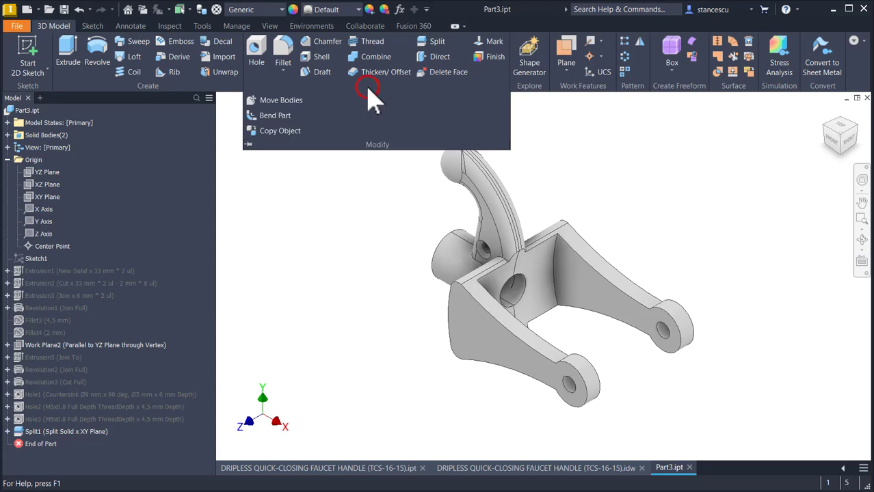
pyautogui.click(281, 100)
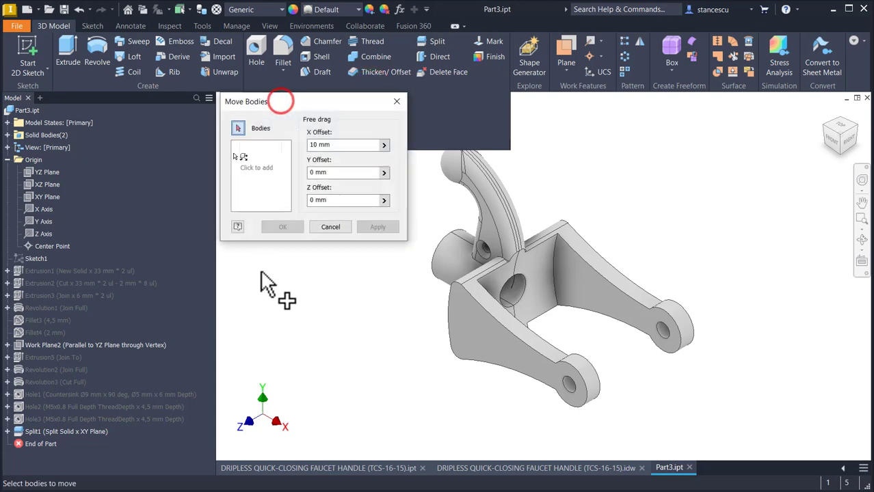
pyautogui.click(555, 291)
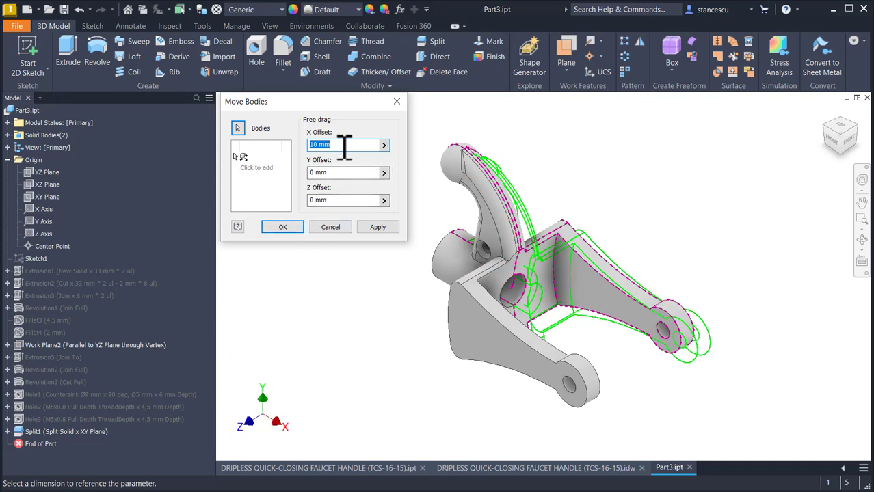
pyautogui.write('0')
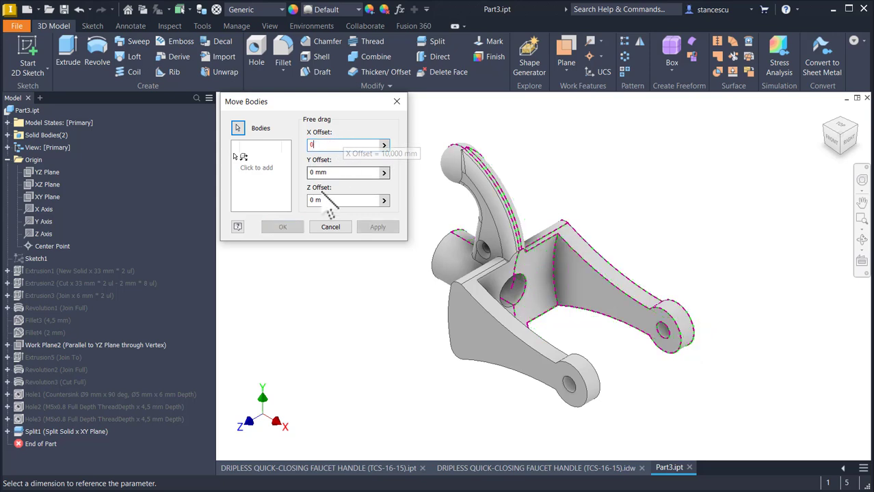
pyautogui.click(341, 200)
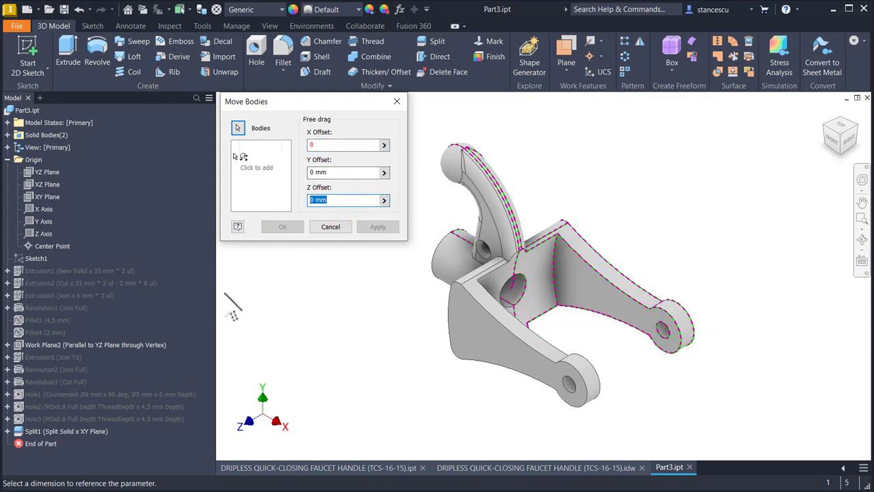
pyautogui.write('4')
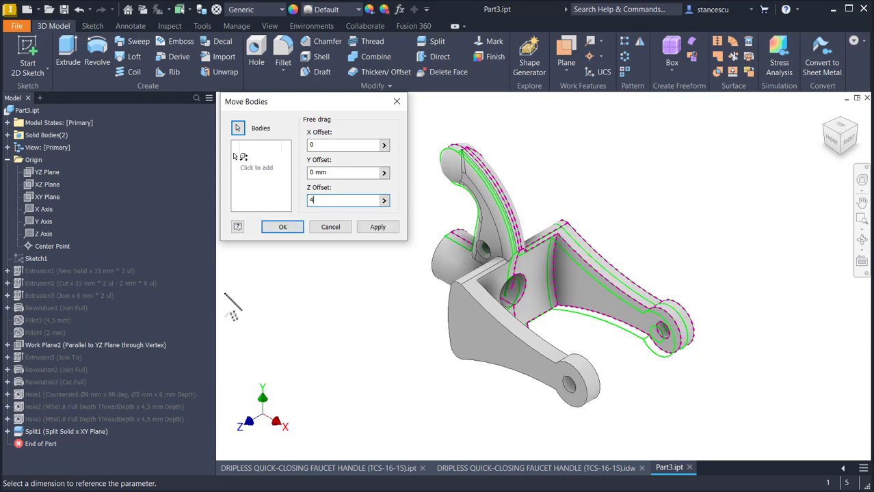
pyautogui.write('0')
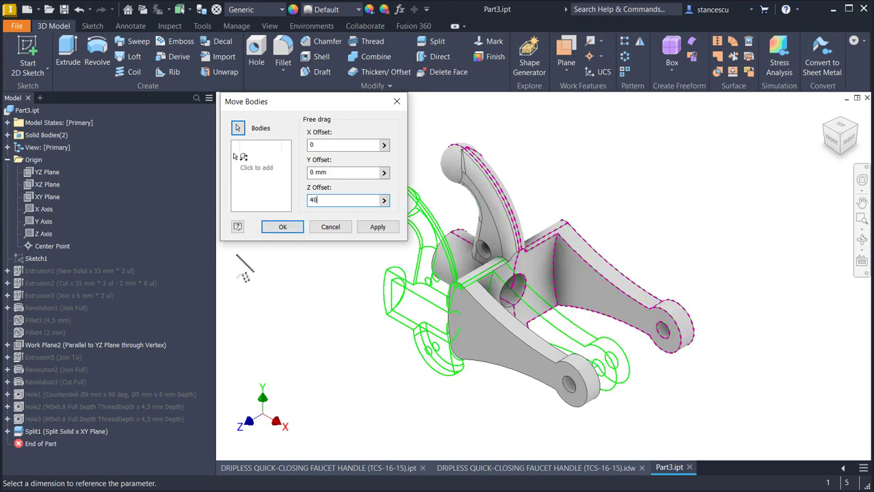
pyautogui.press('Home')
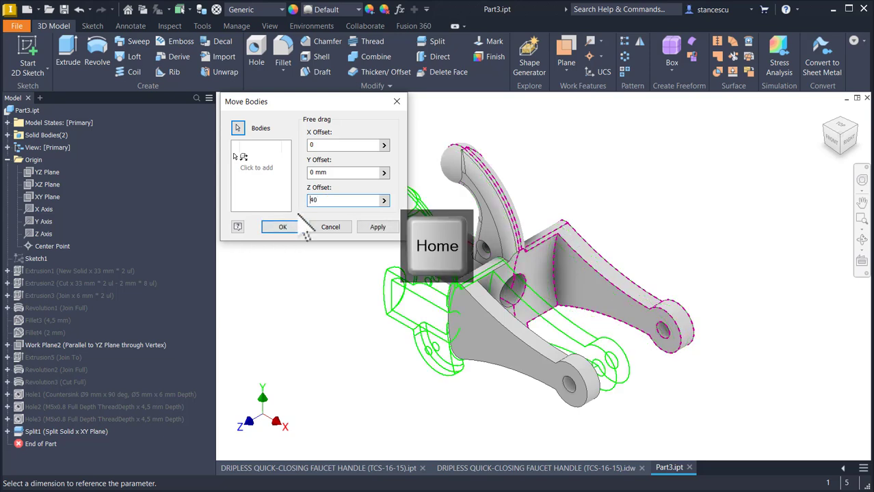
pyautogui.write('-')
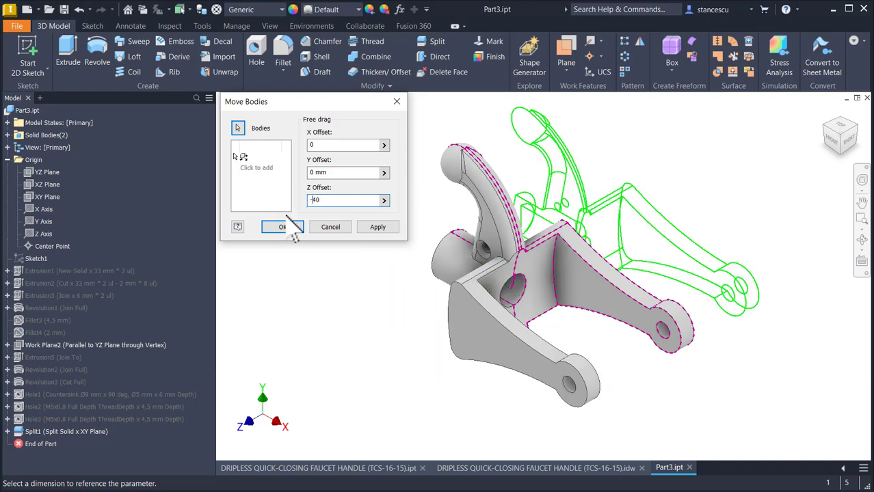
pyautogui.click(287, 226)
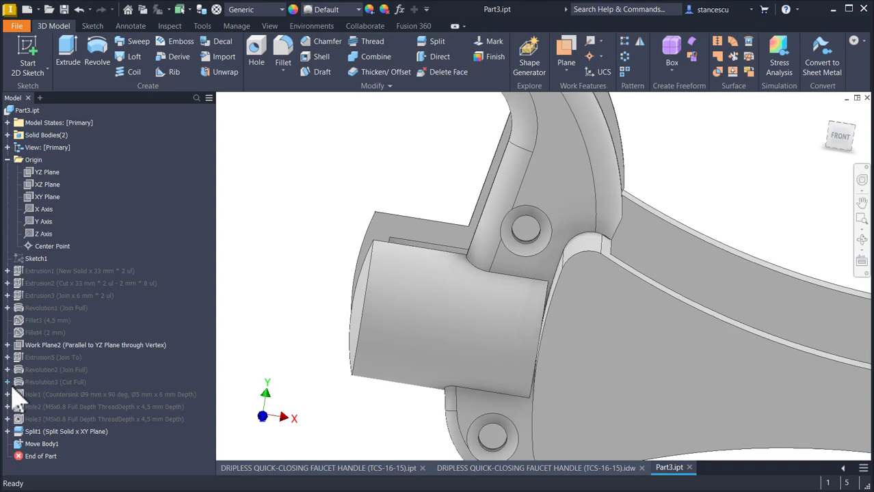
# Step: Edit Revolution2's sketch with sliced graphics and delete the tangent constraint between the profile's inner vertical line and the projected arc
pyautogui.click(17, 371)
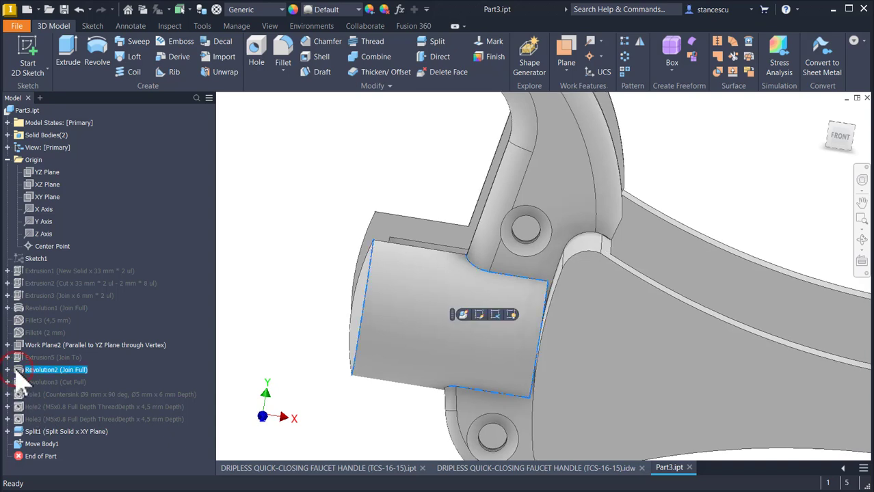
pyautogui.click(7, 370)
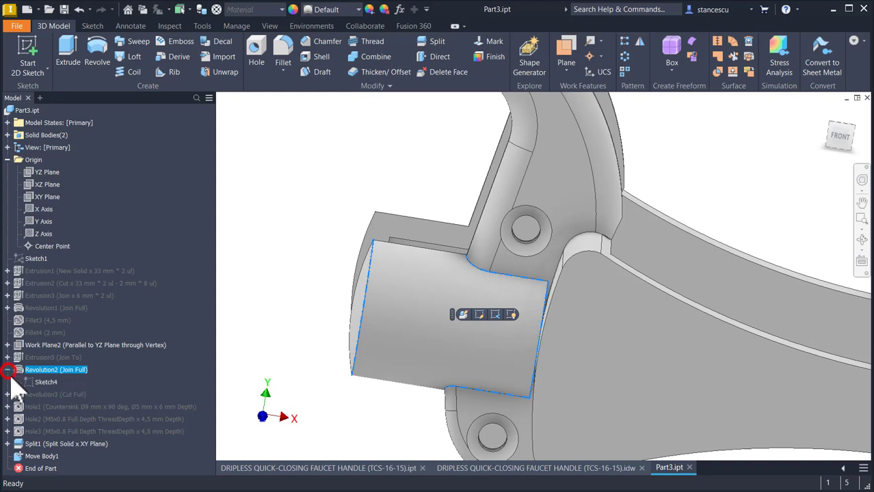
pyautogui.doubleClick(39, 383)
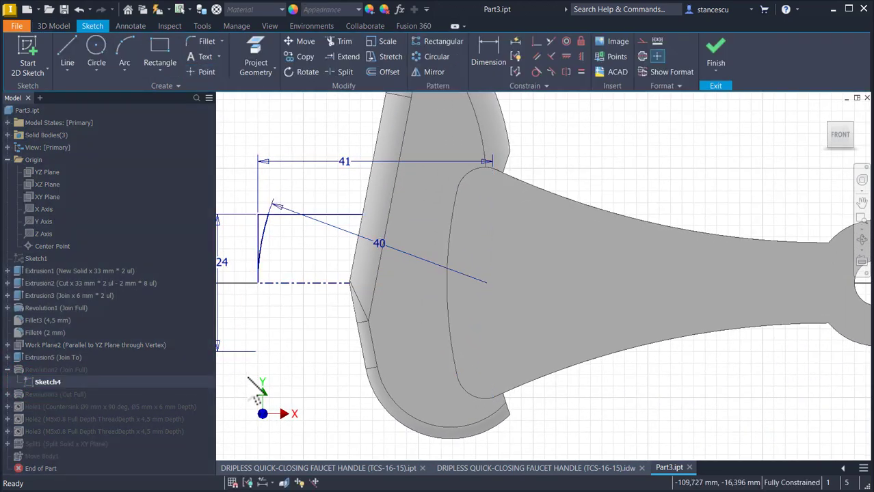
pyautogui.press('F7')
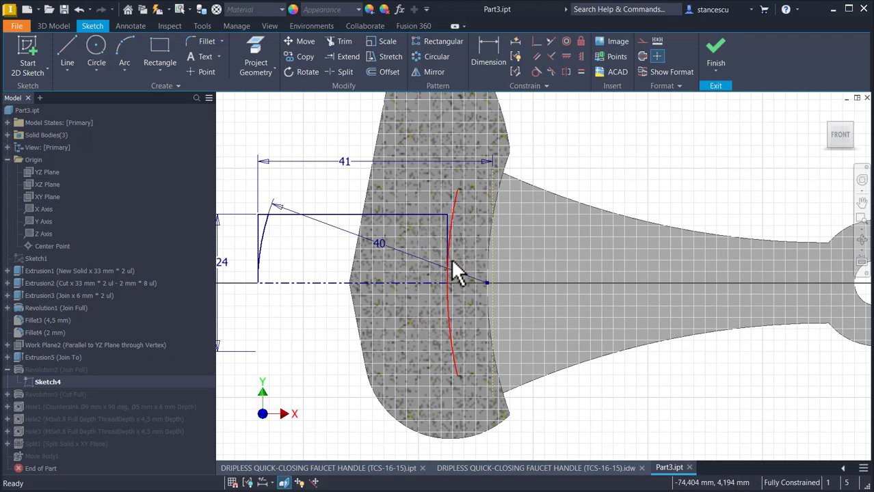
pyautogui.click(449, 248)
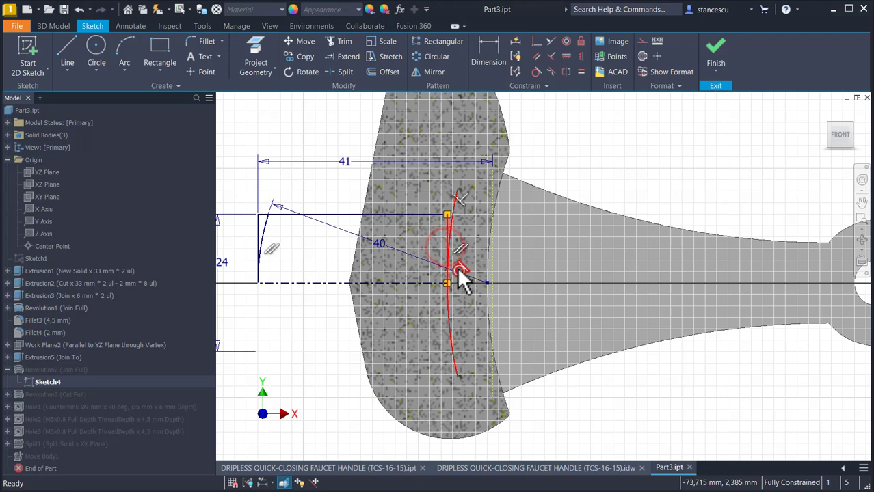
pyautogui.click(460, 264)
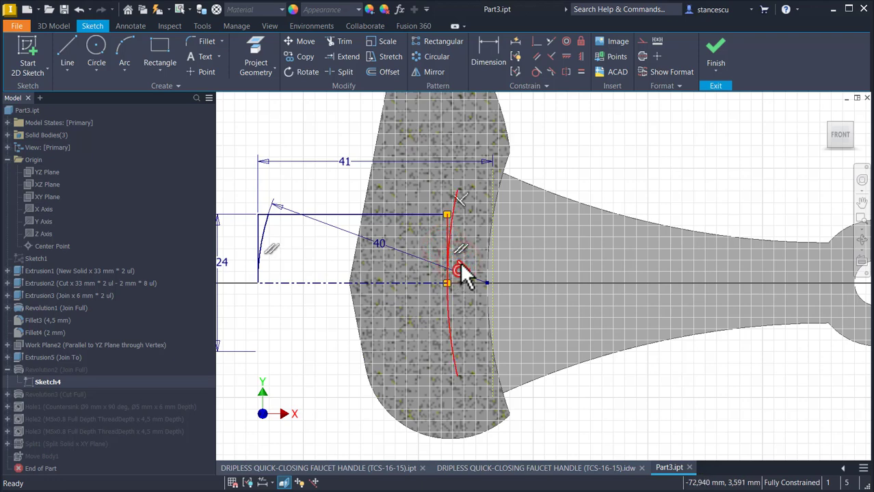
pyautogui.press('Delete')
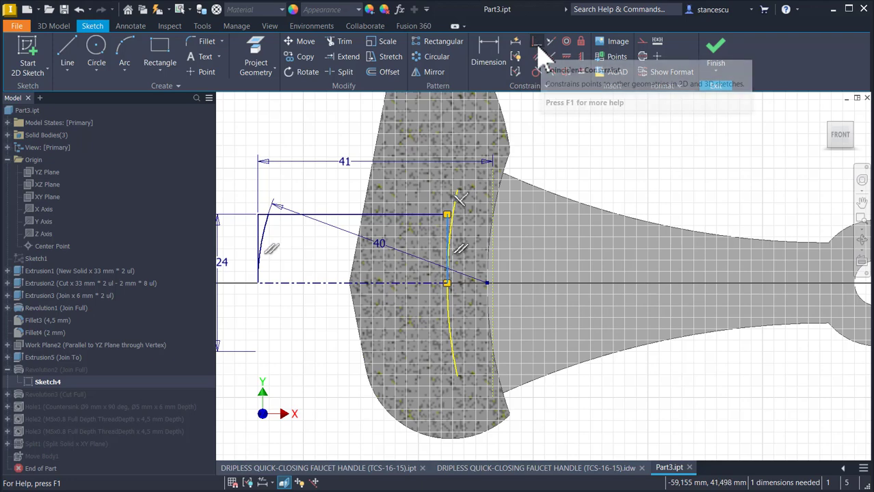
pyautogui.click(582, 56)
pyautogui.click(538, 107)
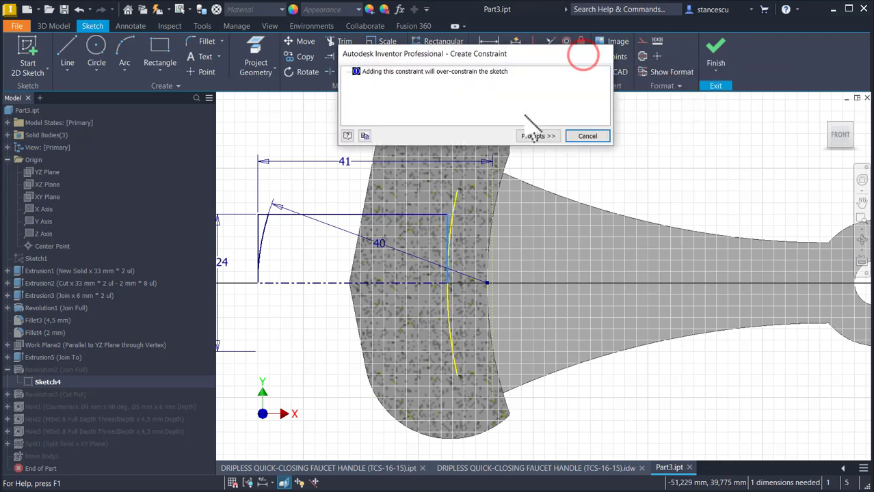
pyautogui.click(587, 135)
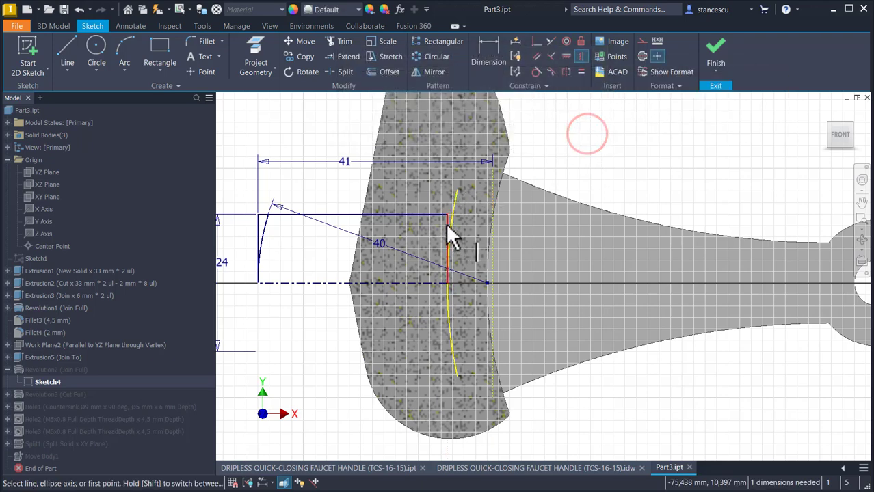
pyautogui.press('Escape')
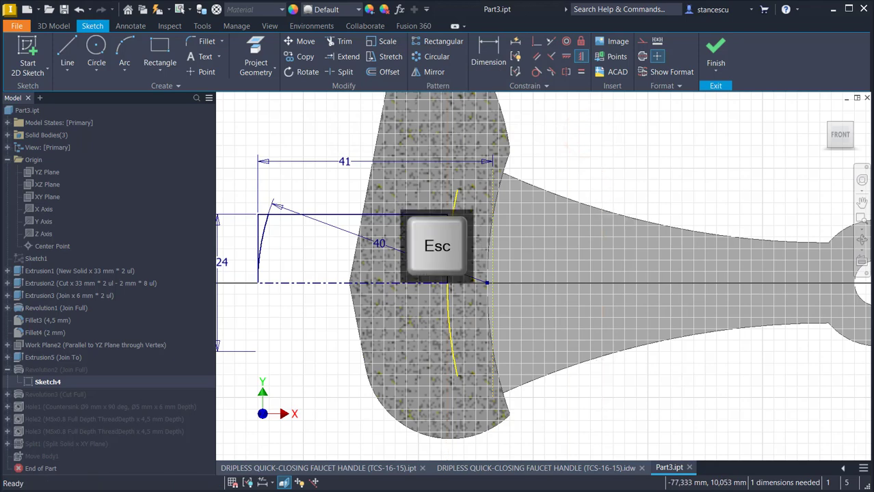
# Step: Shift the profile's inner vertical line toward the handle and make it coincident with the projected arc's upper endpoint
pyautogui.moveTo(445, 225)
pyautogui.mouseDown()
pyautogui.moveTo(460, 236)
pyautogui.moveTo(456, 224)
pyautogui.moveTo(472, 230)
pyautogui.mouseUp()
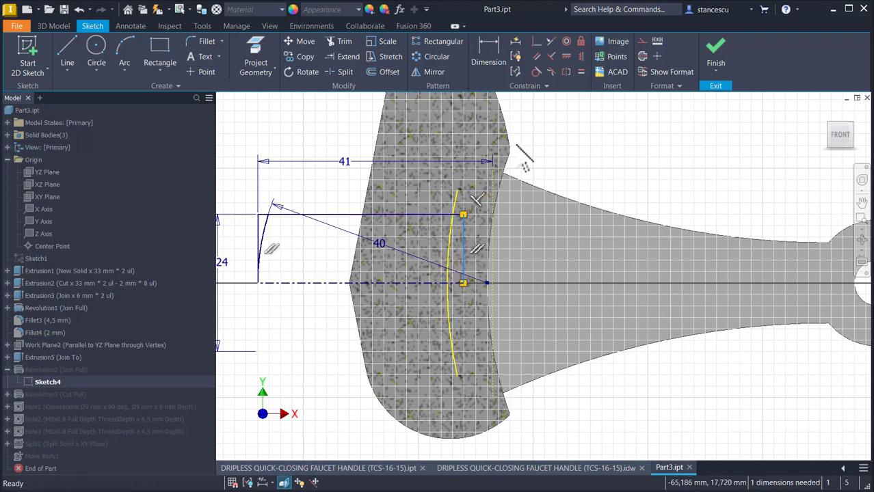
pyautogui.click(537, 41)
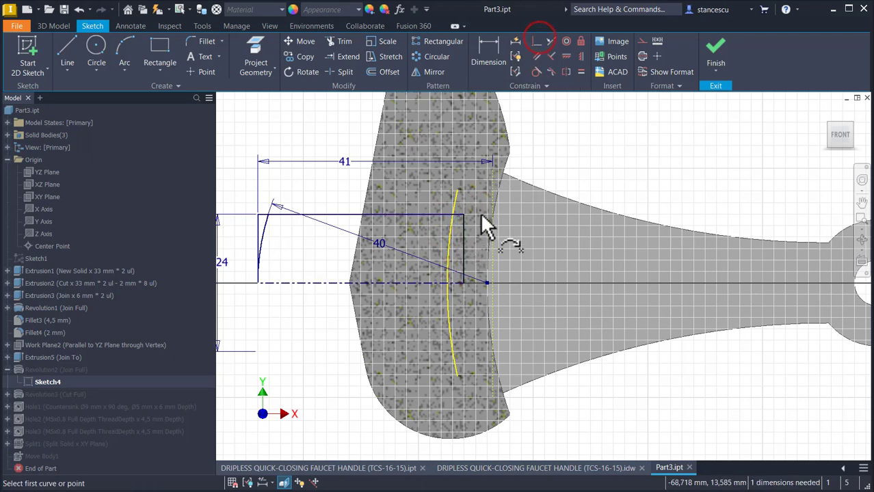
pyautogui.click(462, 241)
pyautogui.click(456, 190)
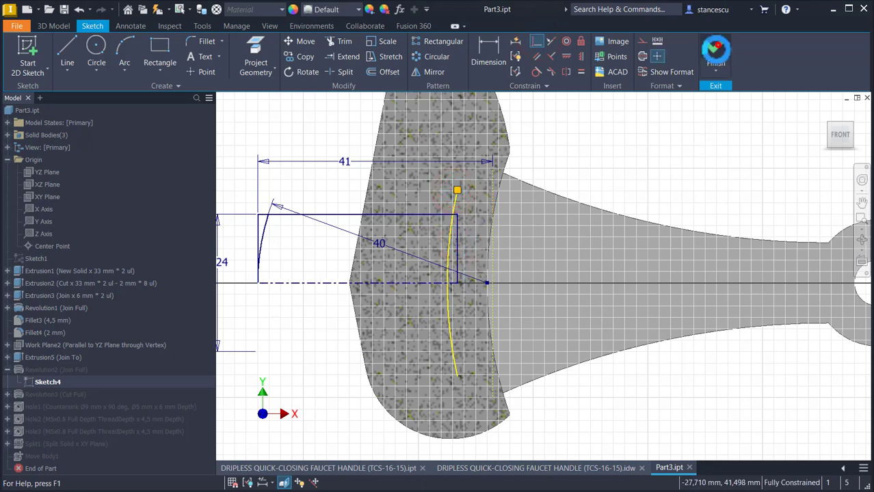
# Step: Finish editing Revolution2's sketch and inspect the rebuilt cylindrical boss on the two split halves
pyautogui.click(719, 56)
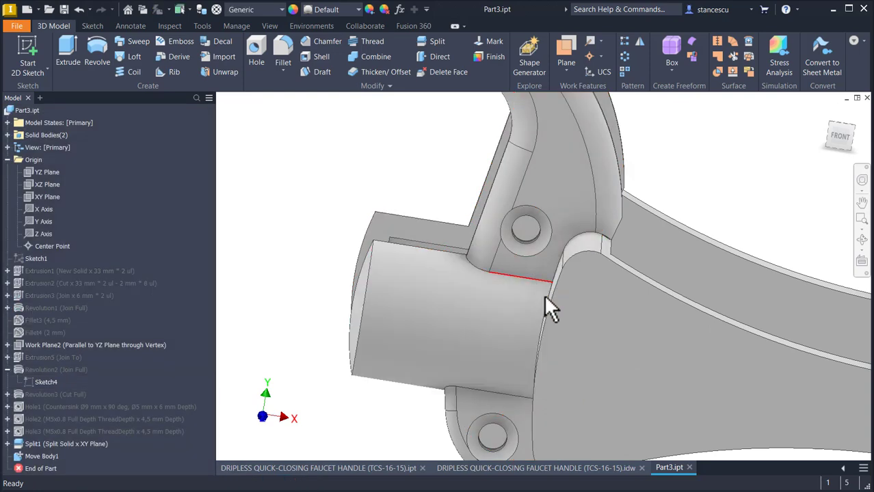
pyautogui.keyDown('shift'); pyautogui.moveTo(550, 386); pyautogui.dragTo(646, 303, button='middle'); pyautogui.keyUp('shift')
pyautogui.scroll(-2, 646, 303)
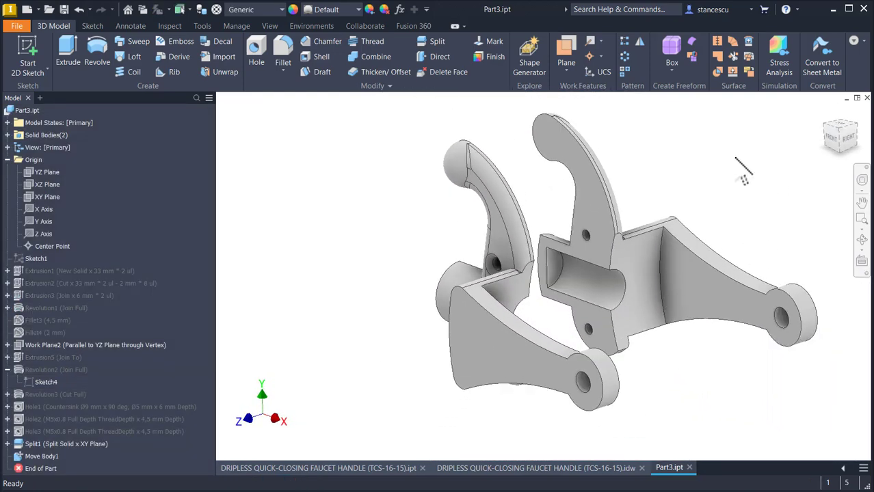
pyautogui.press('F6')
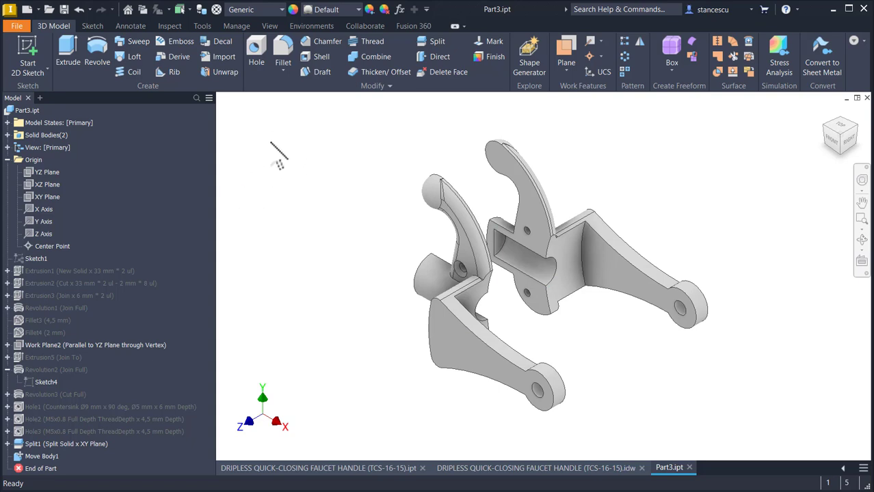
# Step: Assign the Stainless Steel material from the Inventor Material Library to the faucet handle part
pyautogui.click(267, 9)
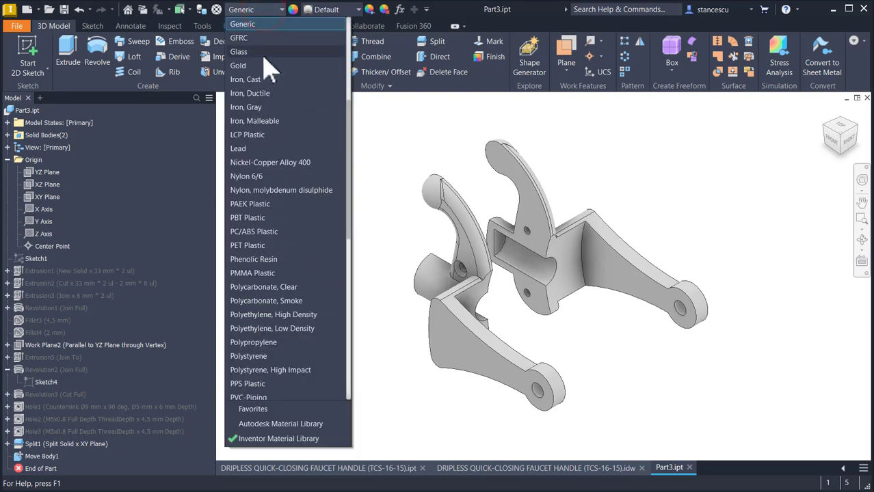
pyautogui.scroll(-5, 273, 291)
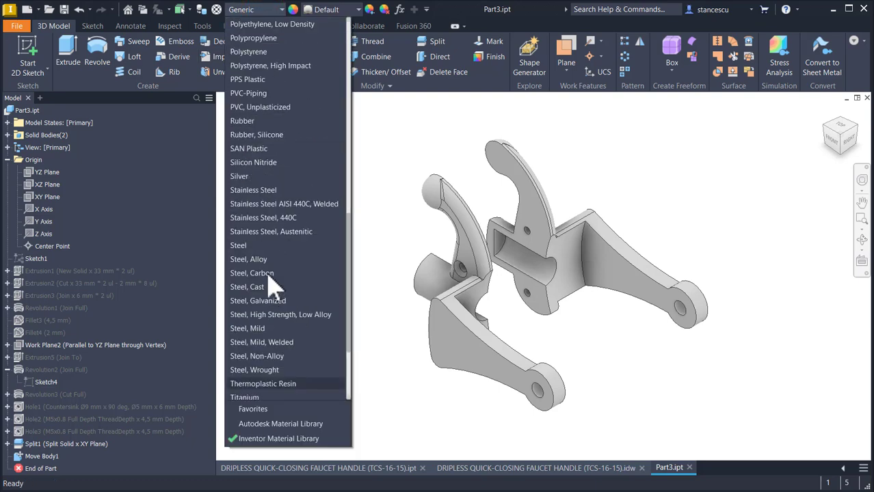
pyautogui.click(254, 190)
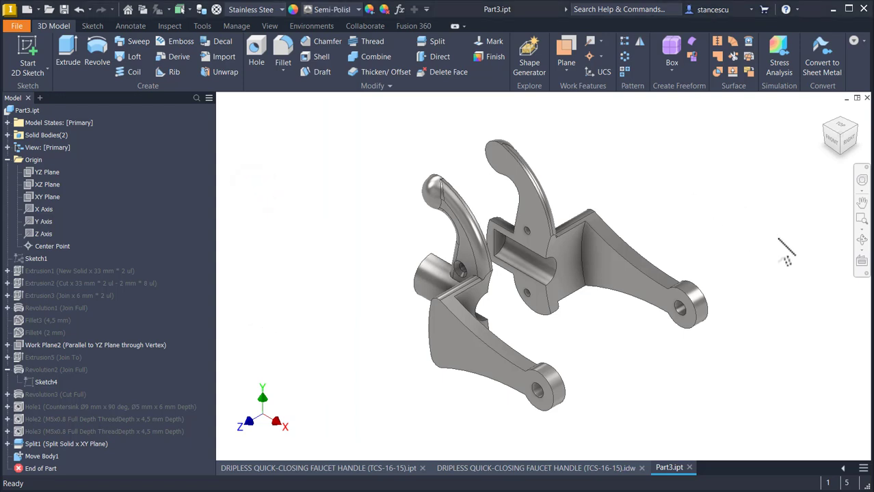
pyautogui.click(862, 241)
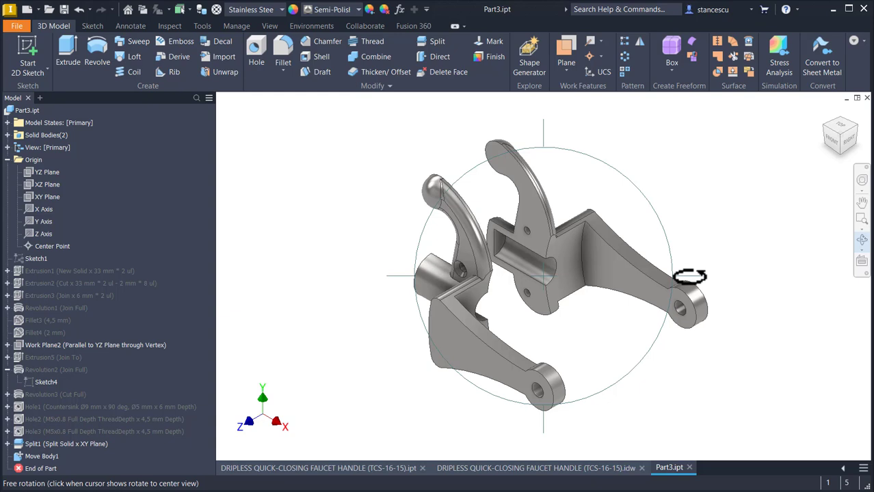
pyautogui.moveTo(690, 276); pyautogui.dragTo(749, 269)
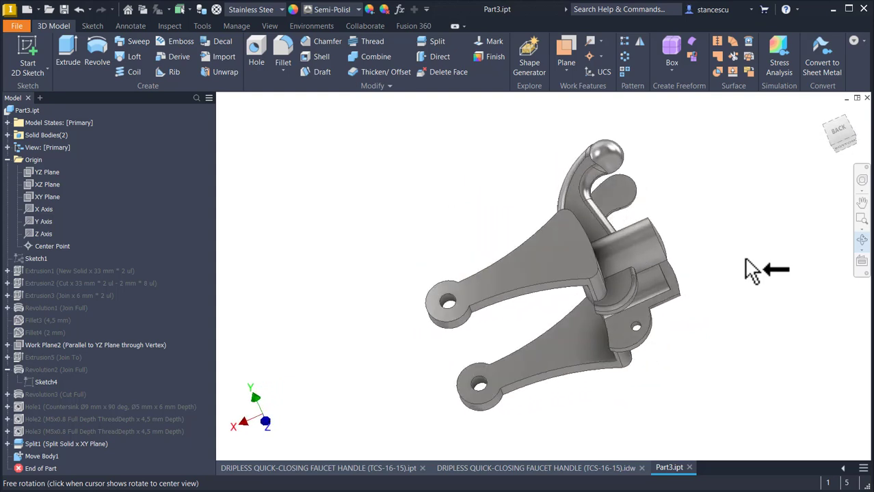
pyautogui.press('Escape')
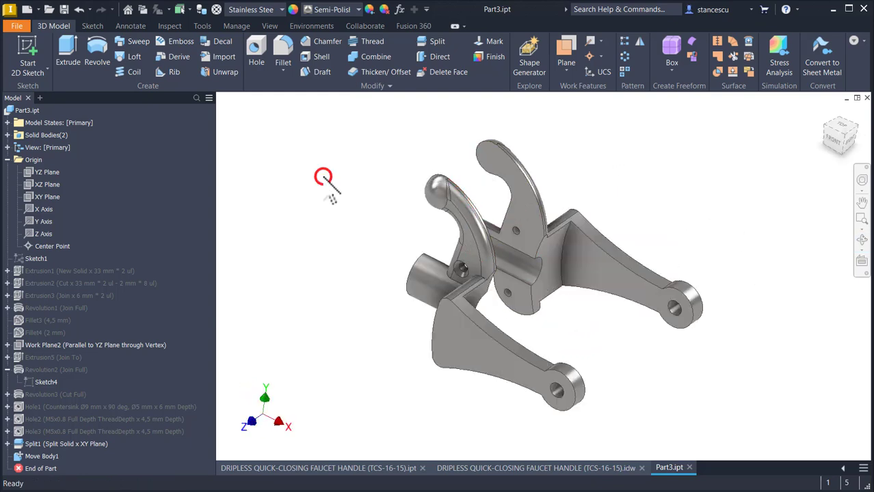
# Step: Set the model's visual style to Shaded so both handle halves display without edges
pyautogui.click(269, 25)
pyautogui.click(230, 64)
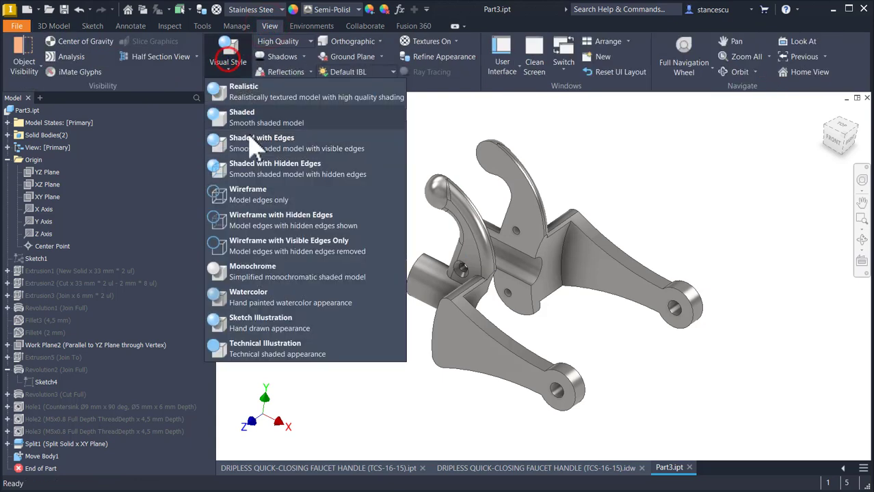
pyautogui.click(242, 119)
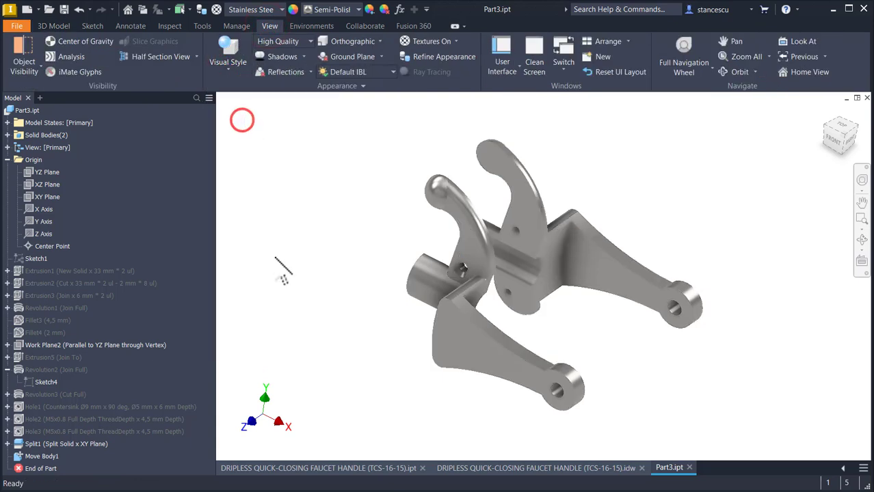
pyautogui.keyDown('shift'); pyautogui.moveTo(702, 208); pyautogui.dragTo(699, 208, button='middle'); pyautogui.keyUp('shift')
pyautogui.scroll(-10, 684, 229)
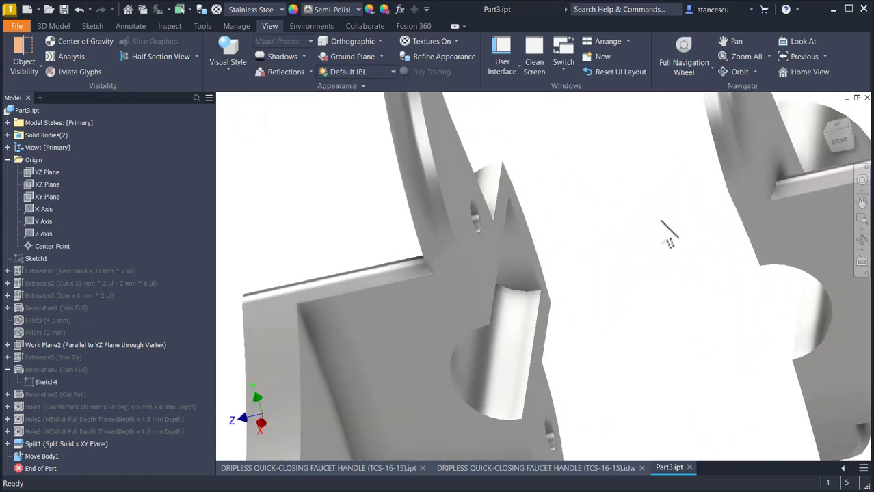
pyautogui.press('F6')
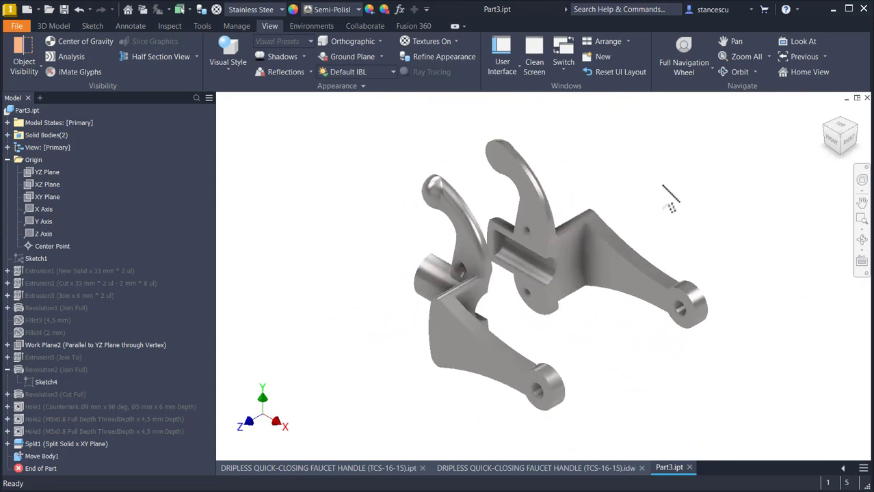